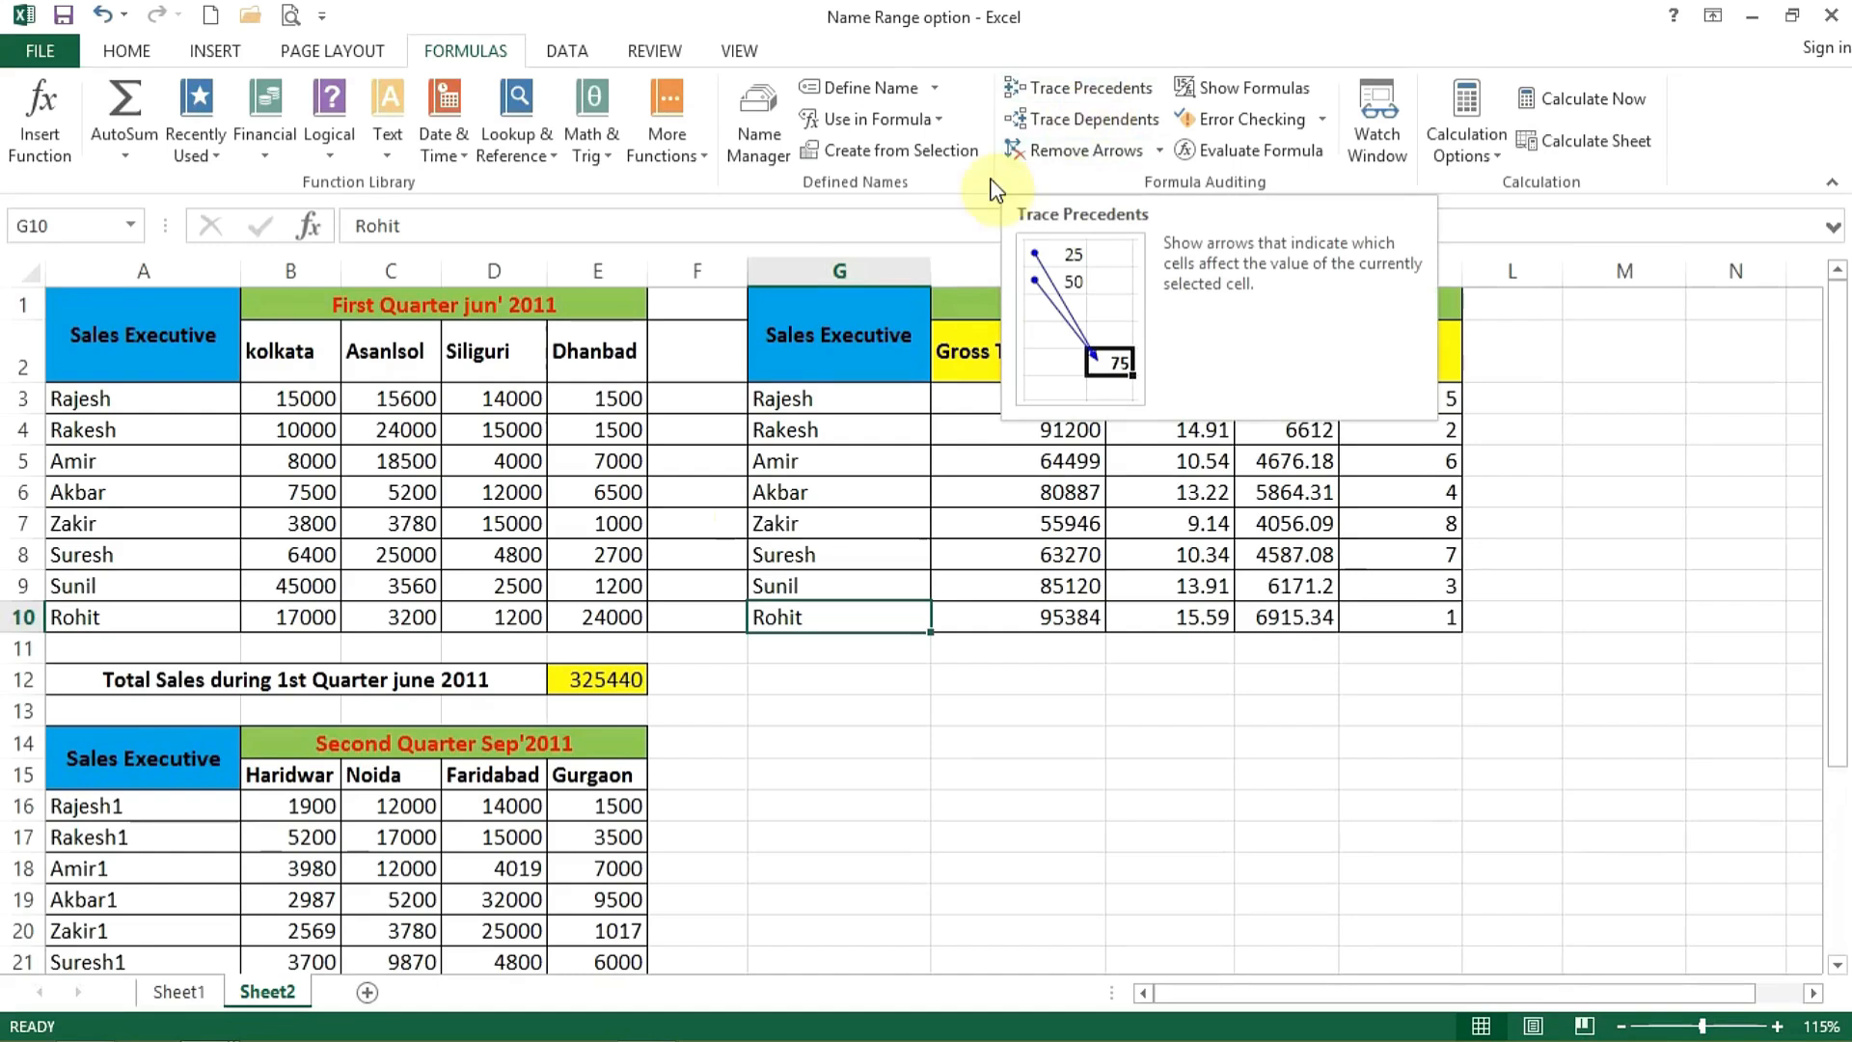
Step: Trace the precedents of the gross total in H4 and the dependents of the Kolkata sales value in B10
{"action": "left_click", "coordinate": [980, 430]}
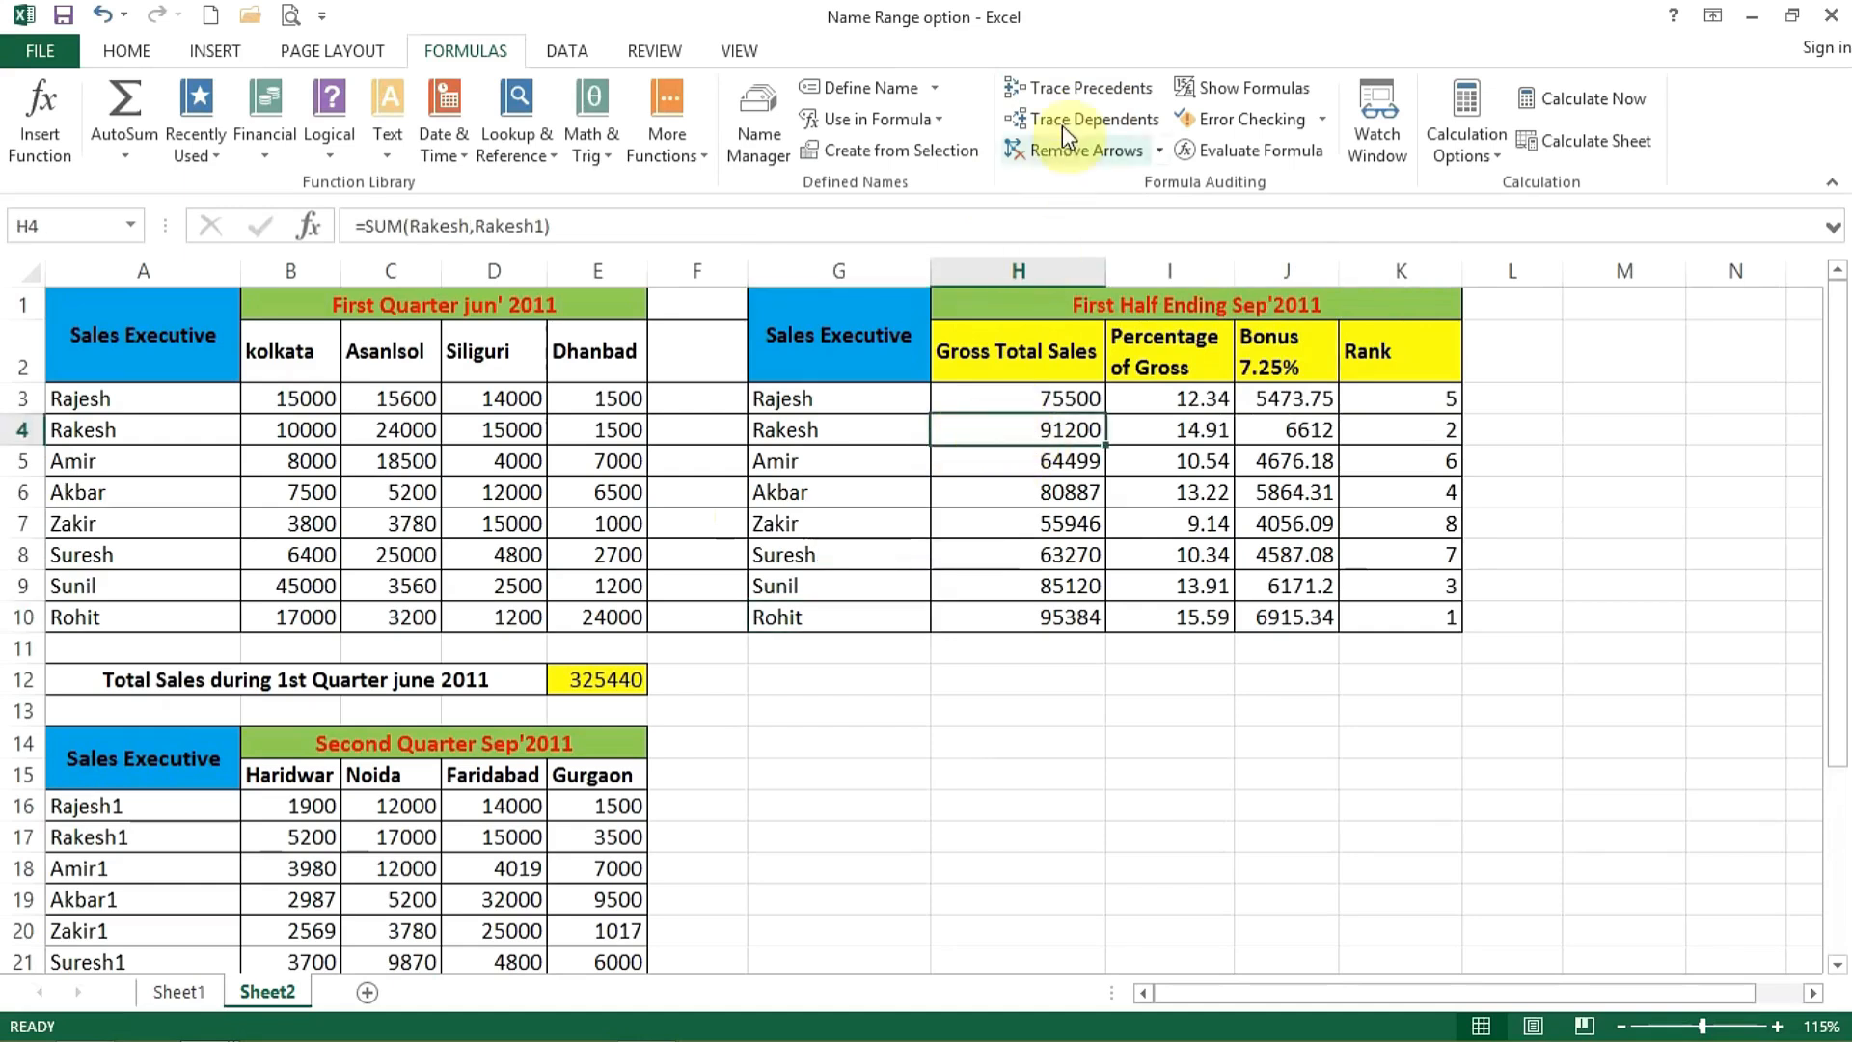
{"action": "left_click", "coordinate": [1074, 79]}
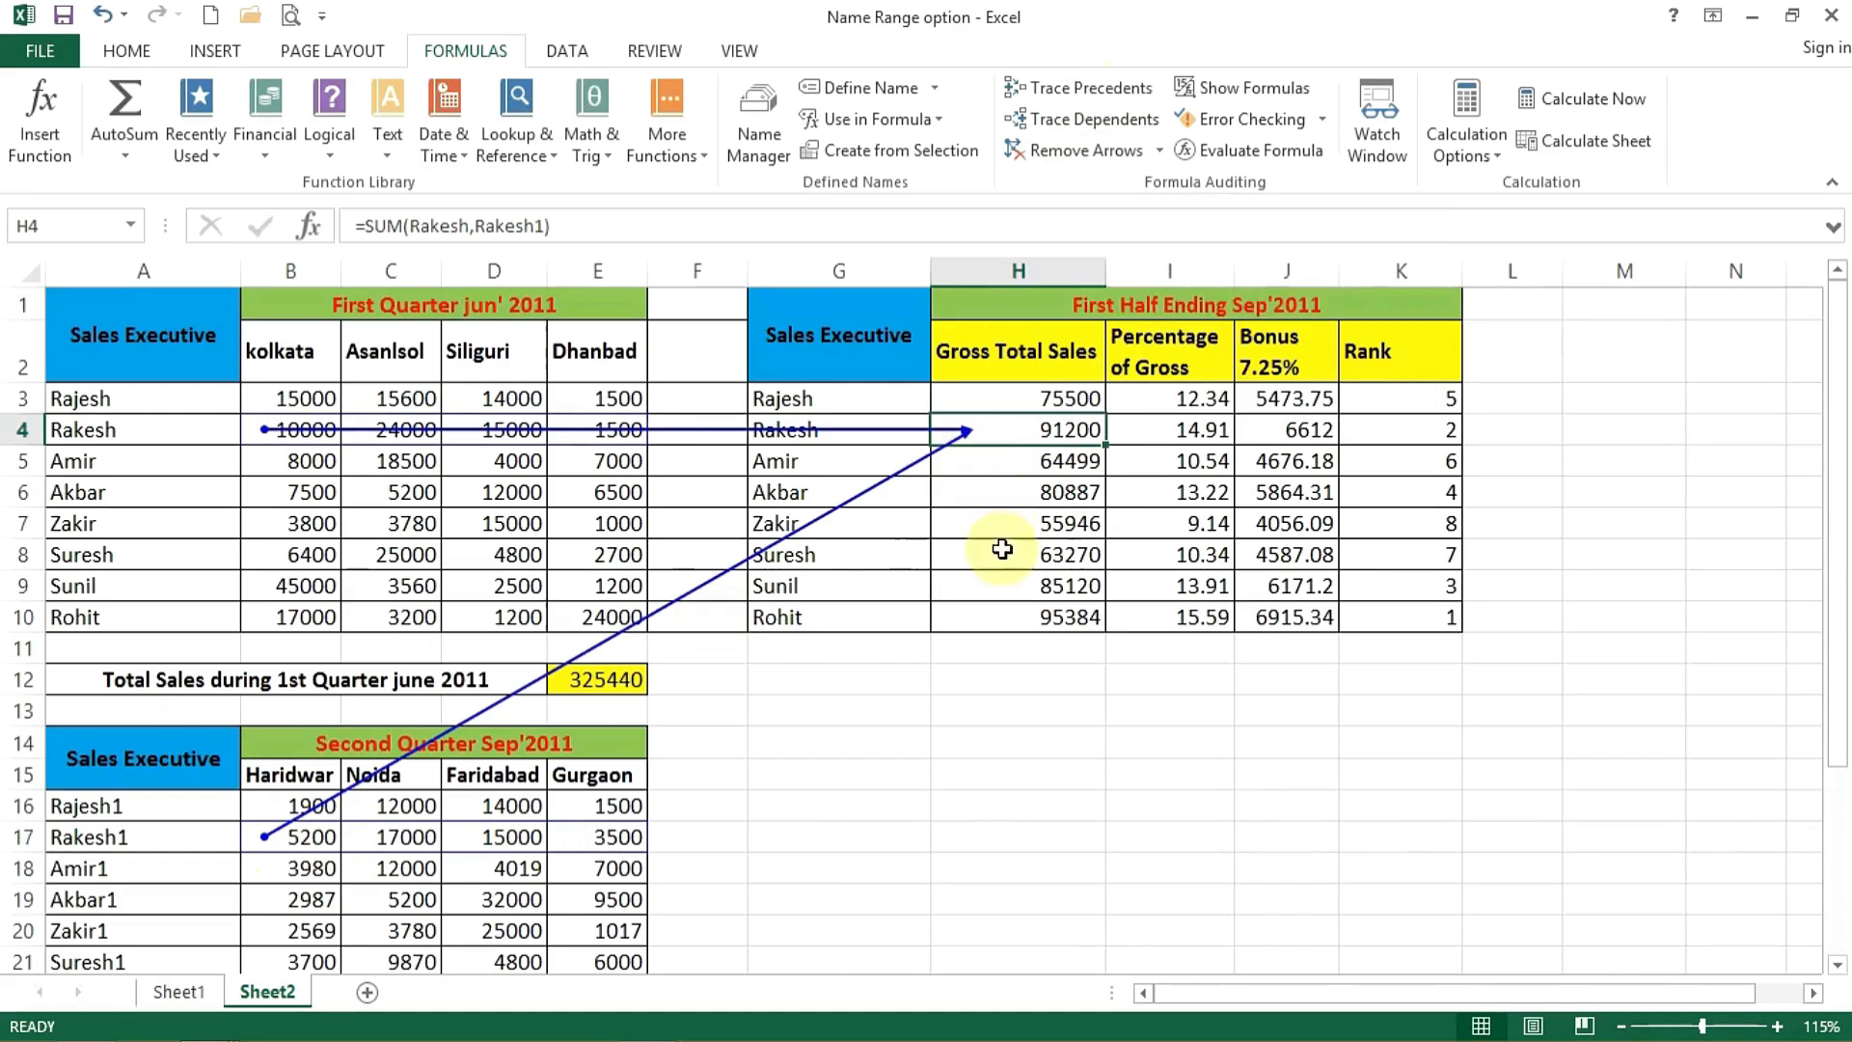
{"action": "left_click", "coordinate": [317, 622]}
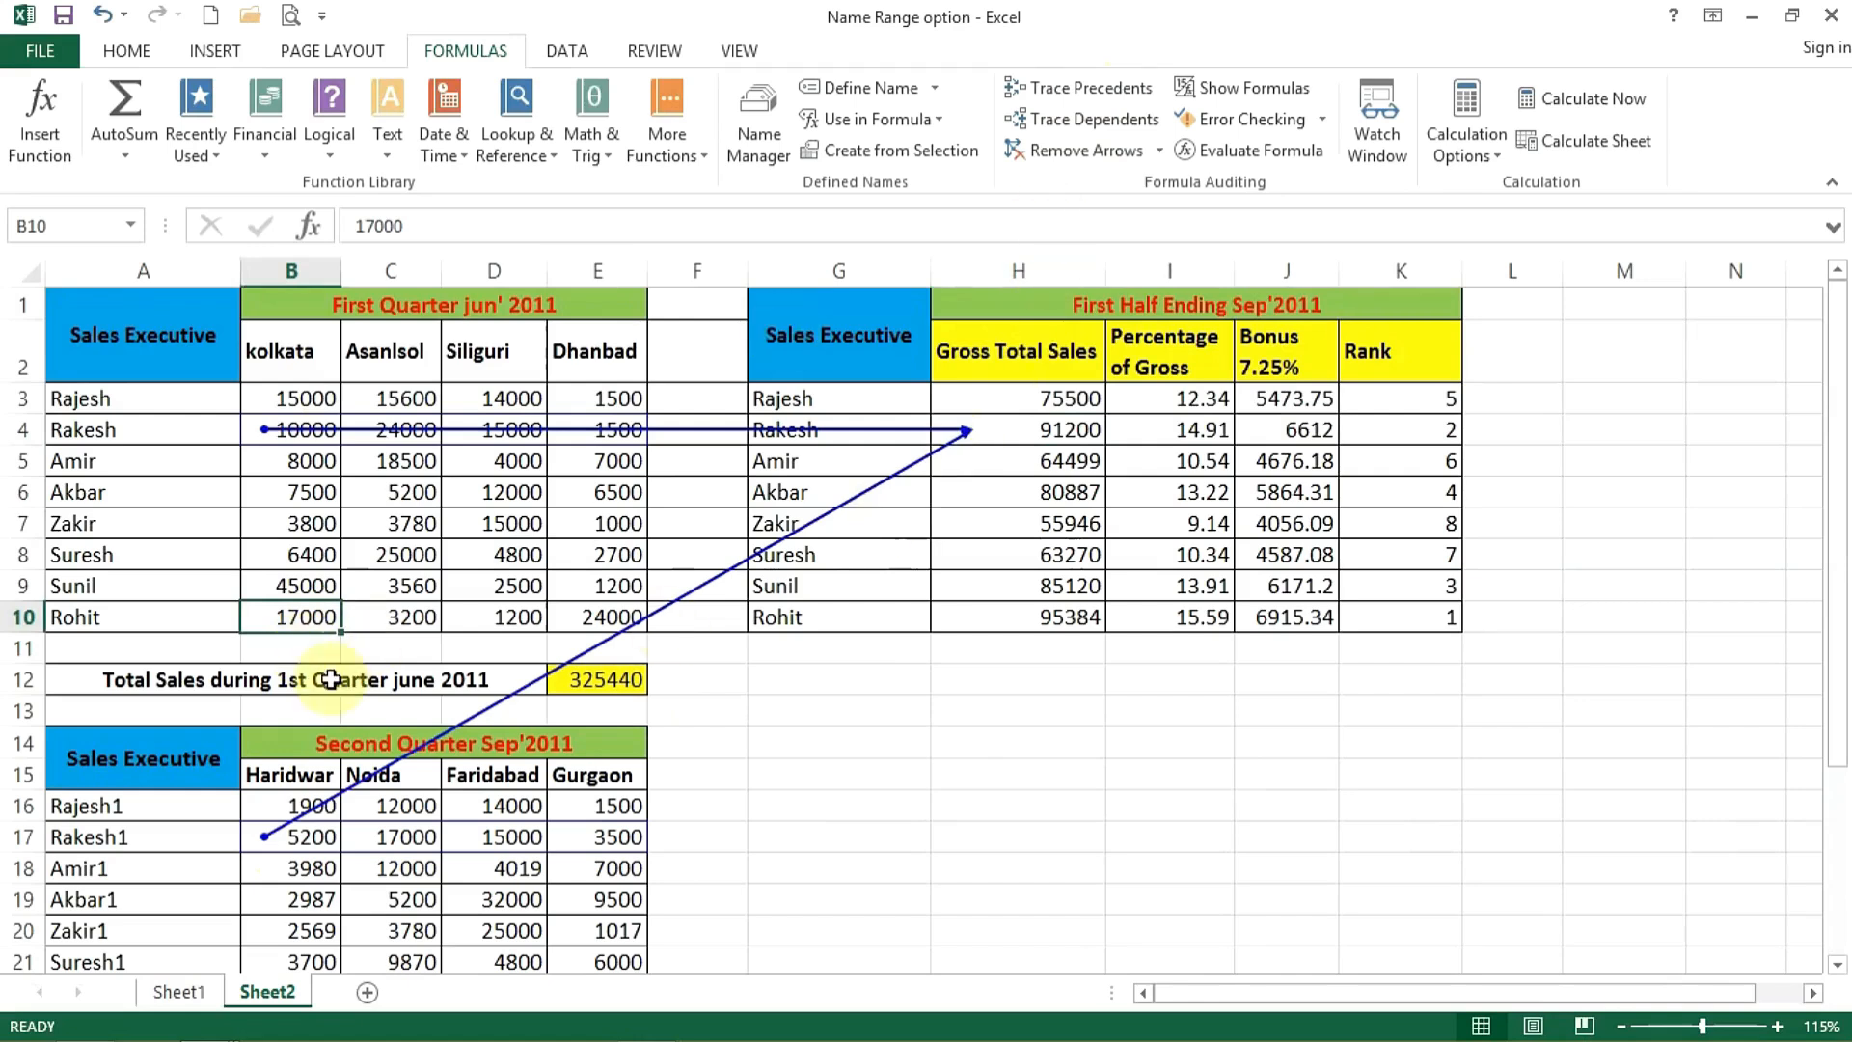
{"action": "left_click", "coordinate": [1075, 126]}
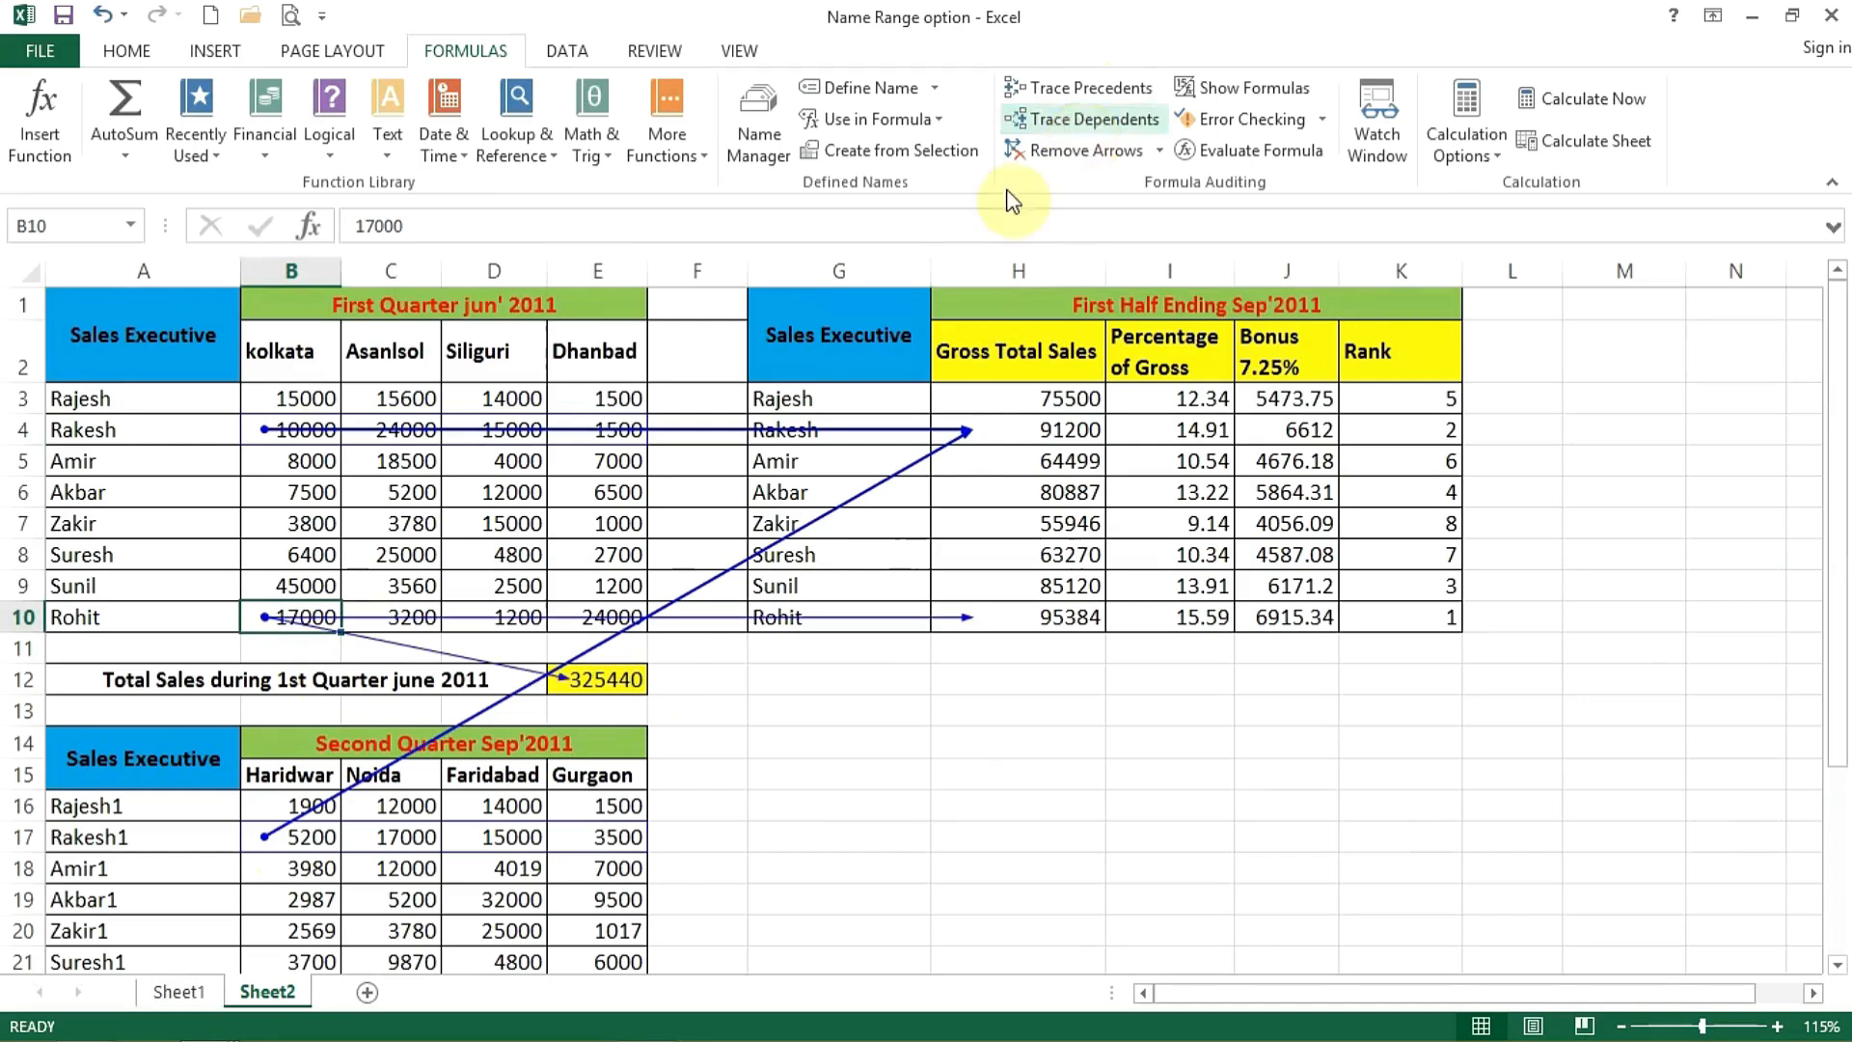
{"action": "scroll", "coordinate": [826, 753], "scroll_direction": "down", "scroll_amount": 1}
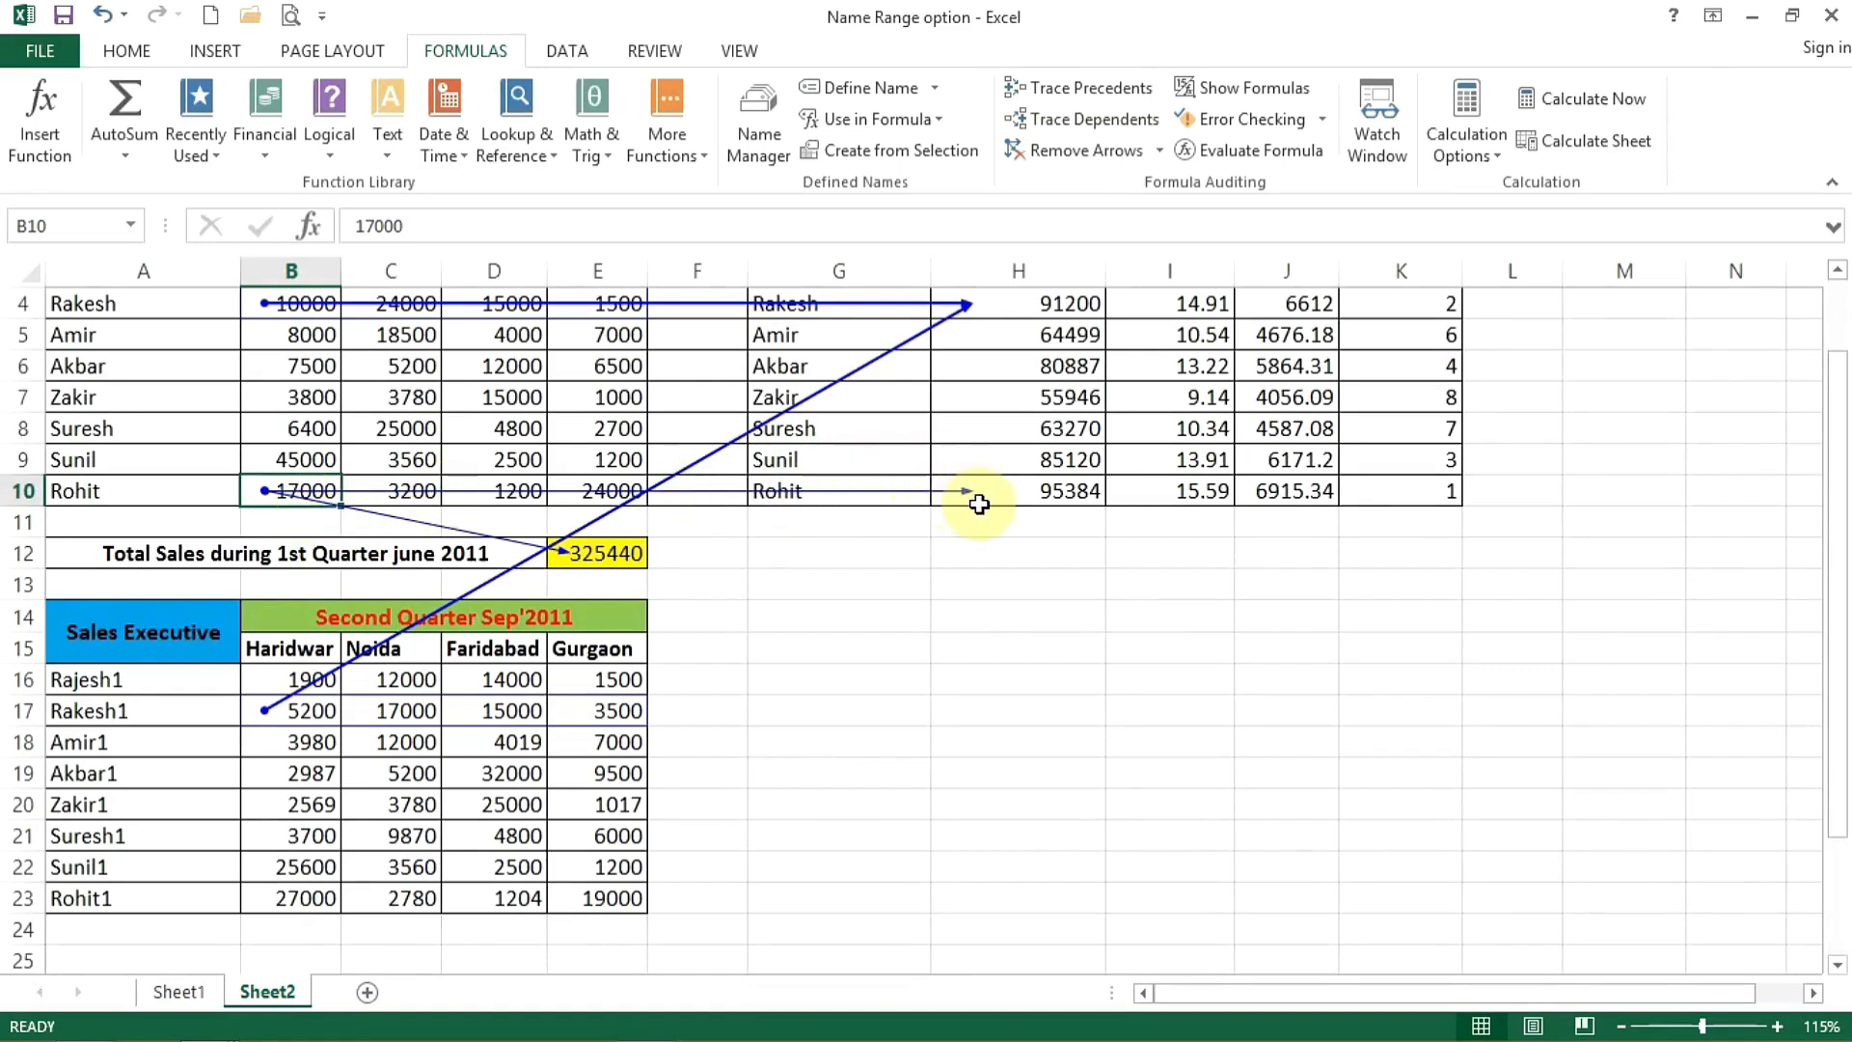
{"action": "scroll", "coordinate": [979, 504], "scroll_direction": "up", "scroll_amount": 1}
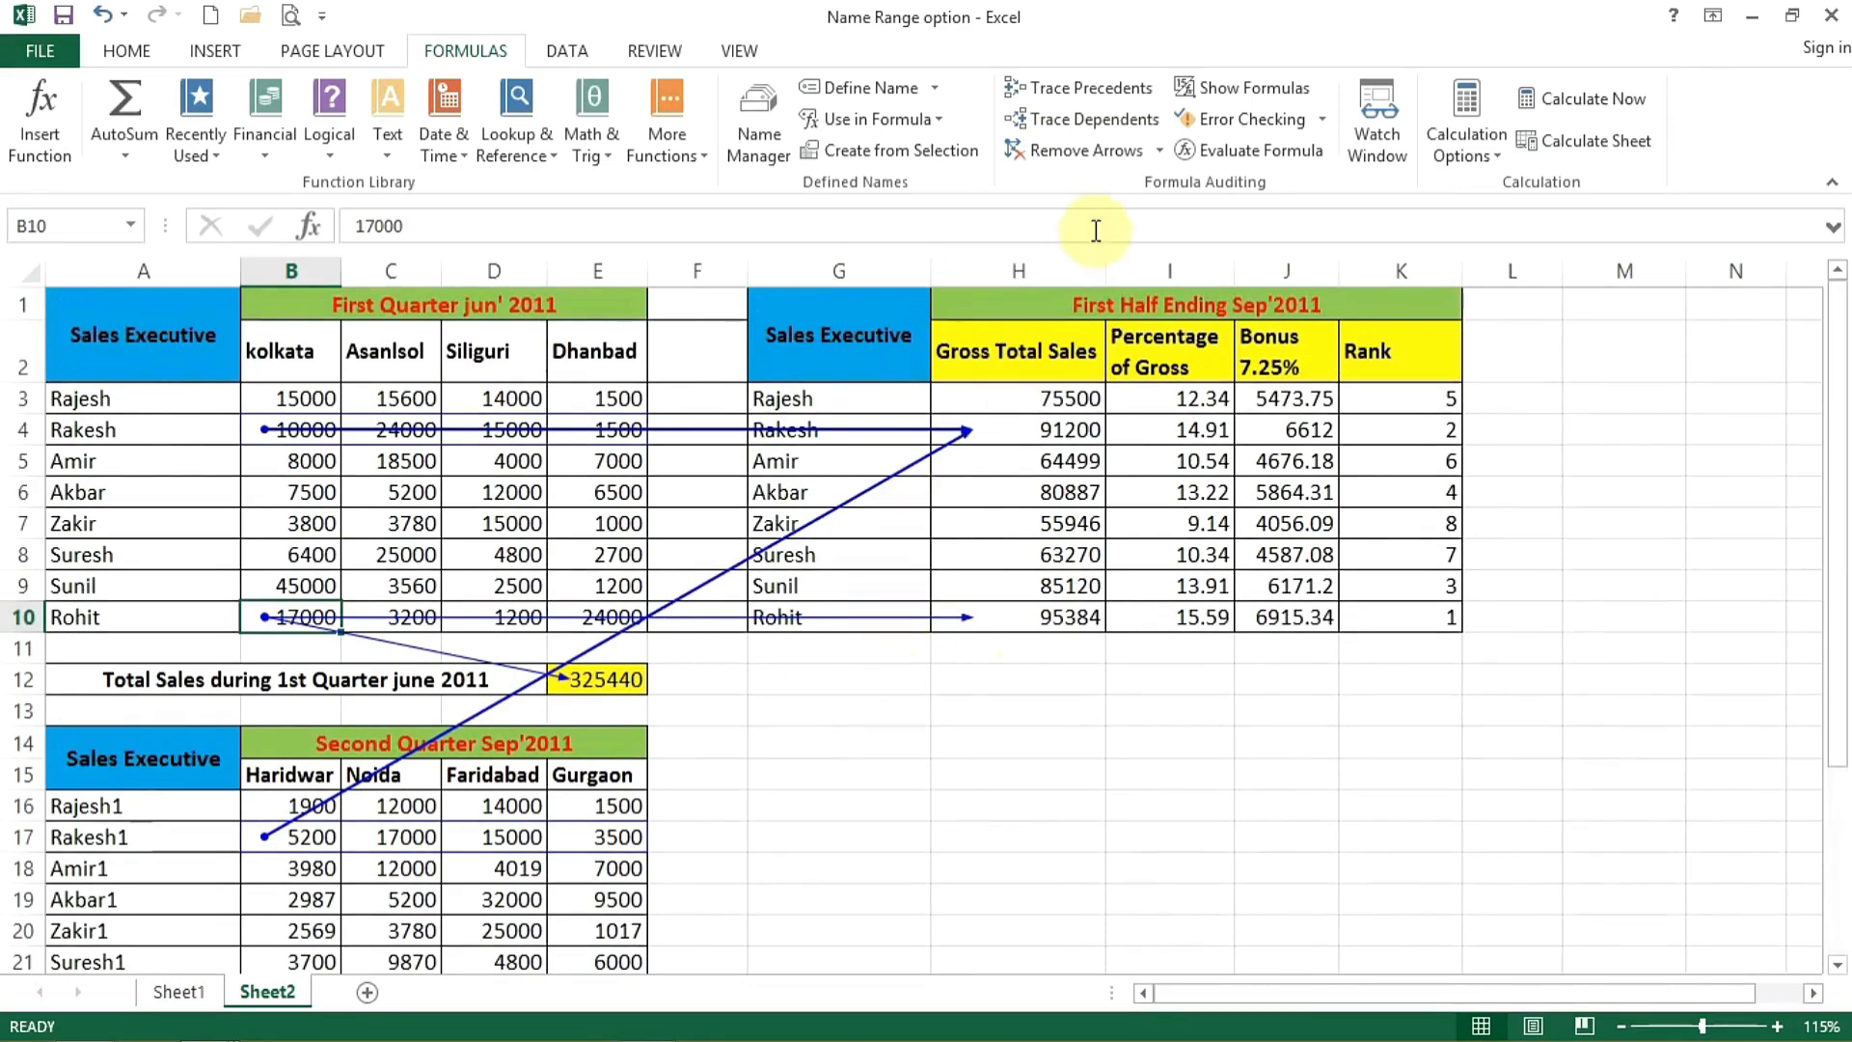
Step: Trace the dependents of the gross total in H6, and remove all tracer arrows from the sheet
{"action": "left_click", "coordinate": [1085, 490]}
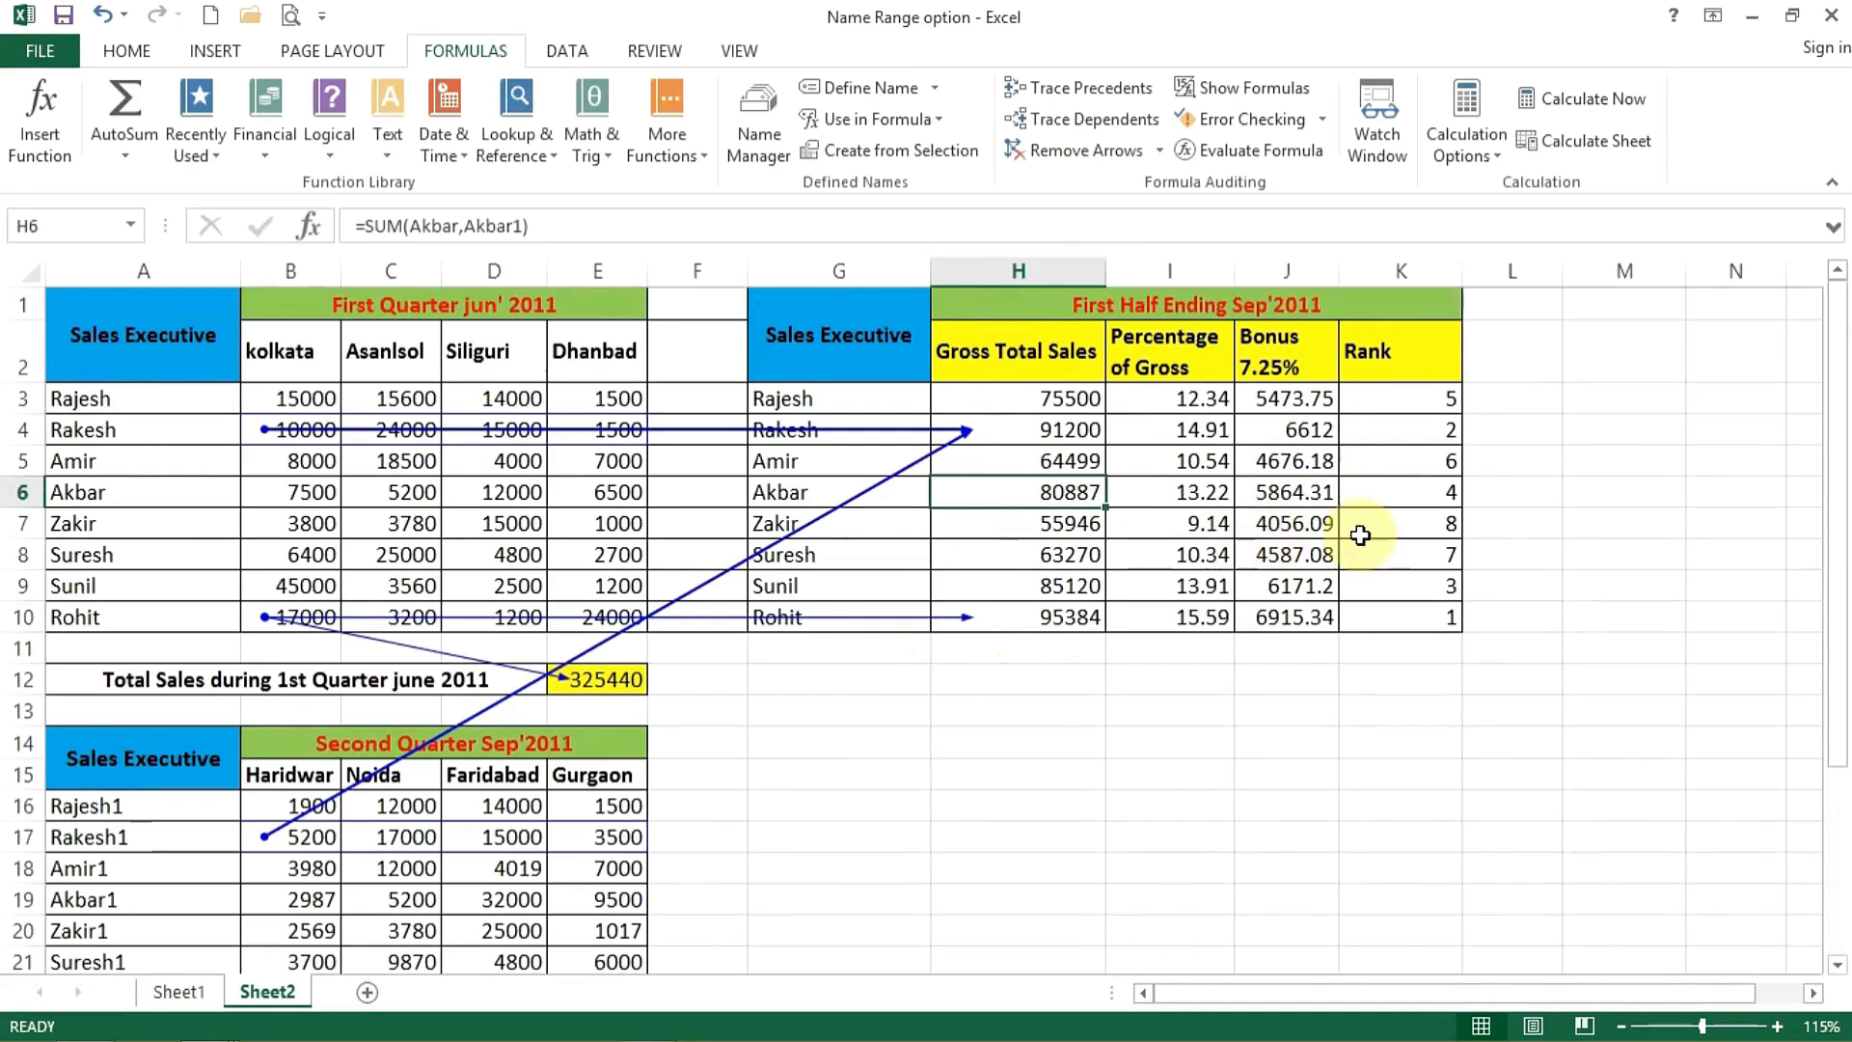
{"action": "left_click", "coordinate": [1075, 118]}
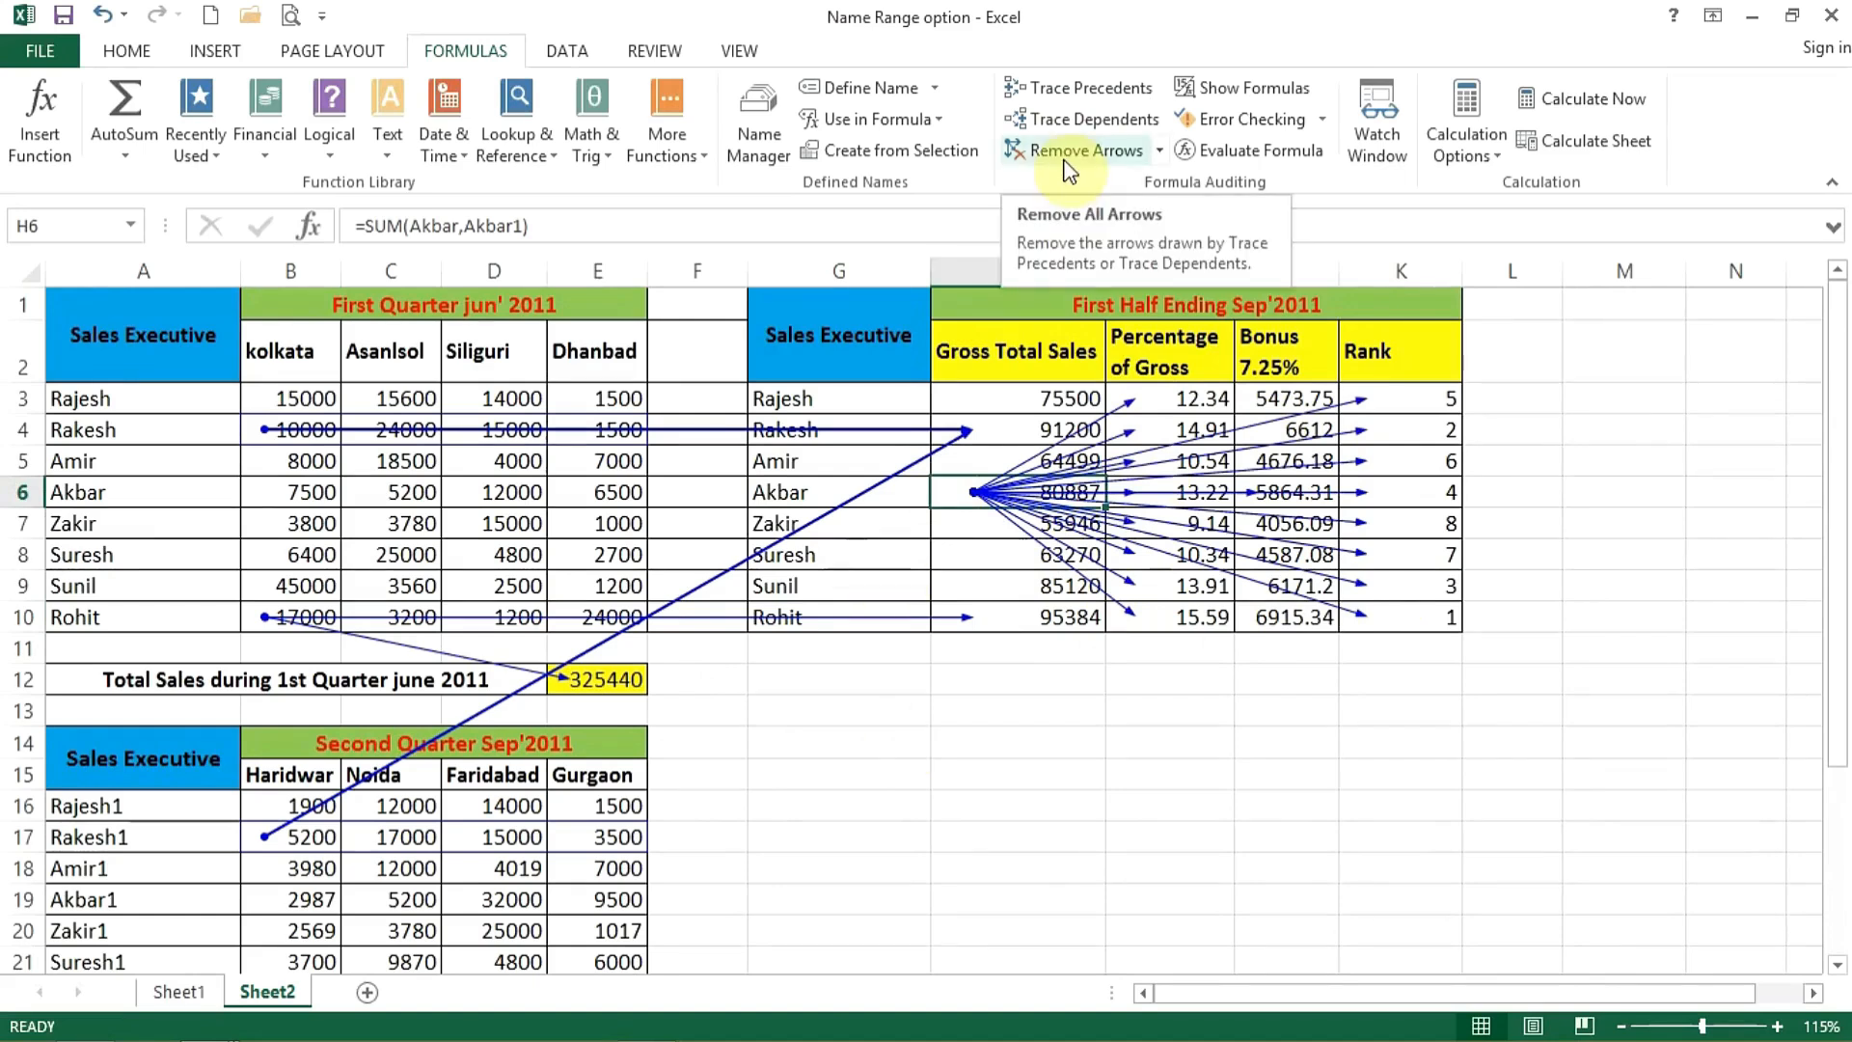
{"action": "left_click", "coordinate": [1157, 149]}
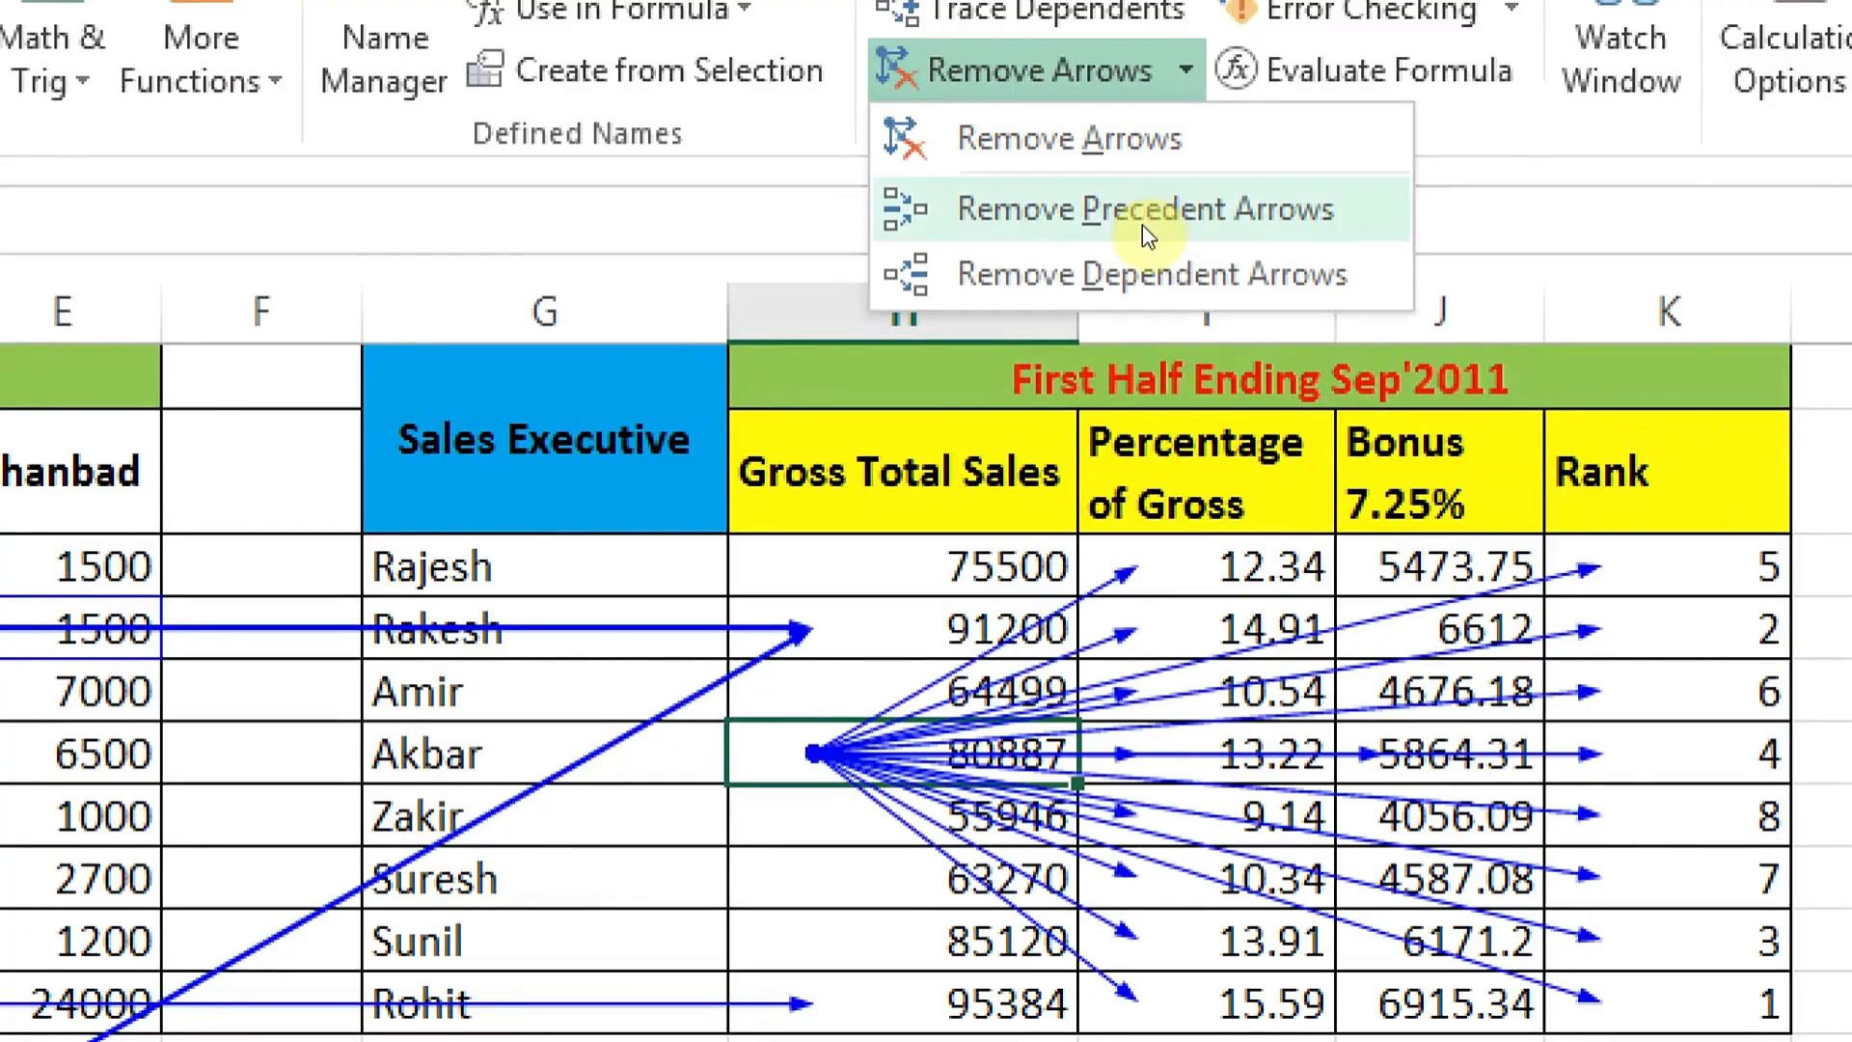
{"action": "left_click", "coordinate": [1115, 189]}
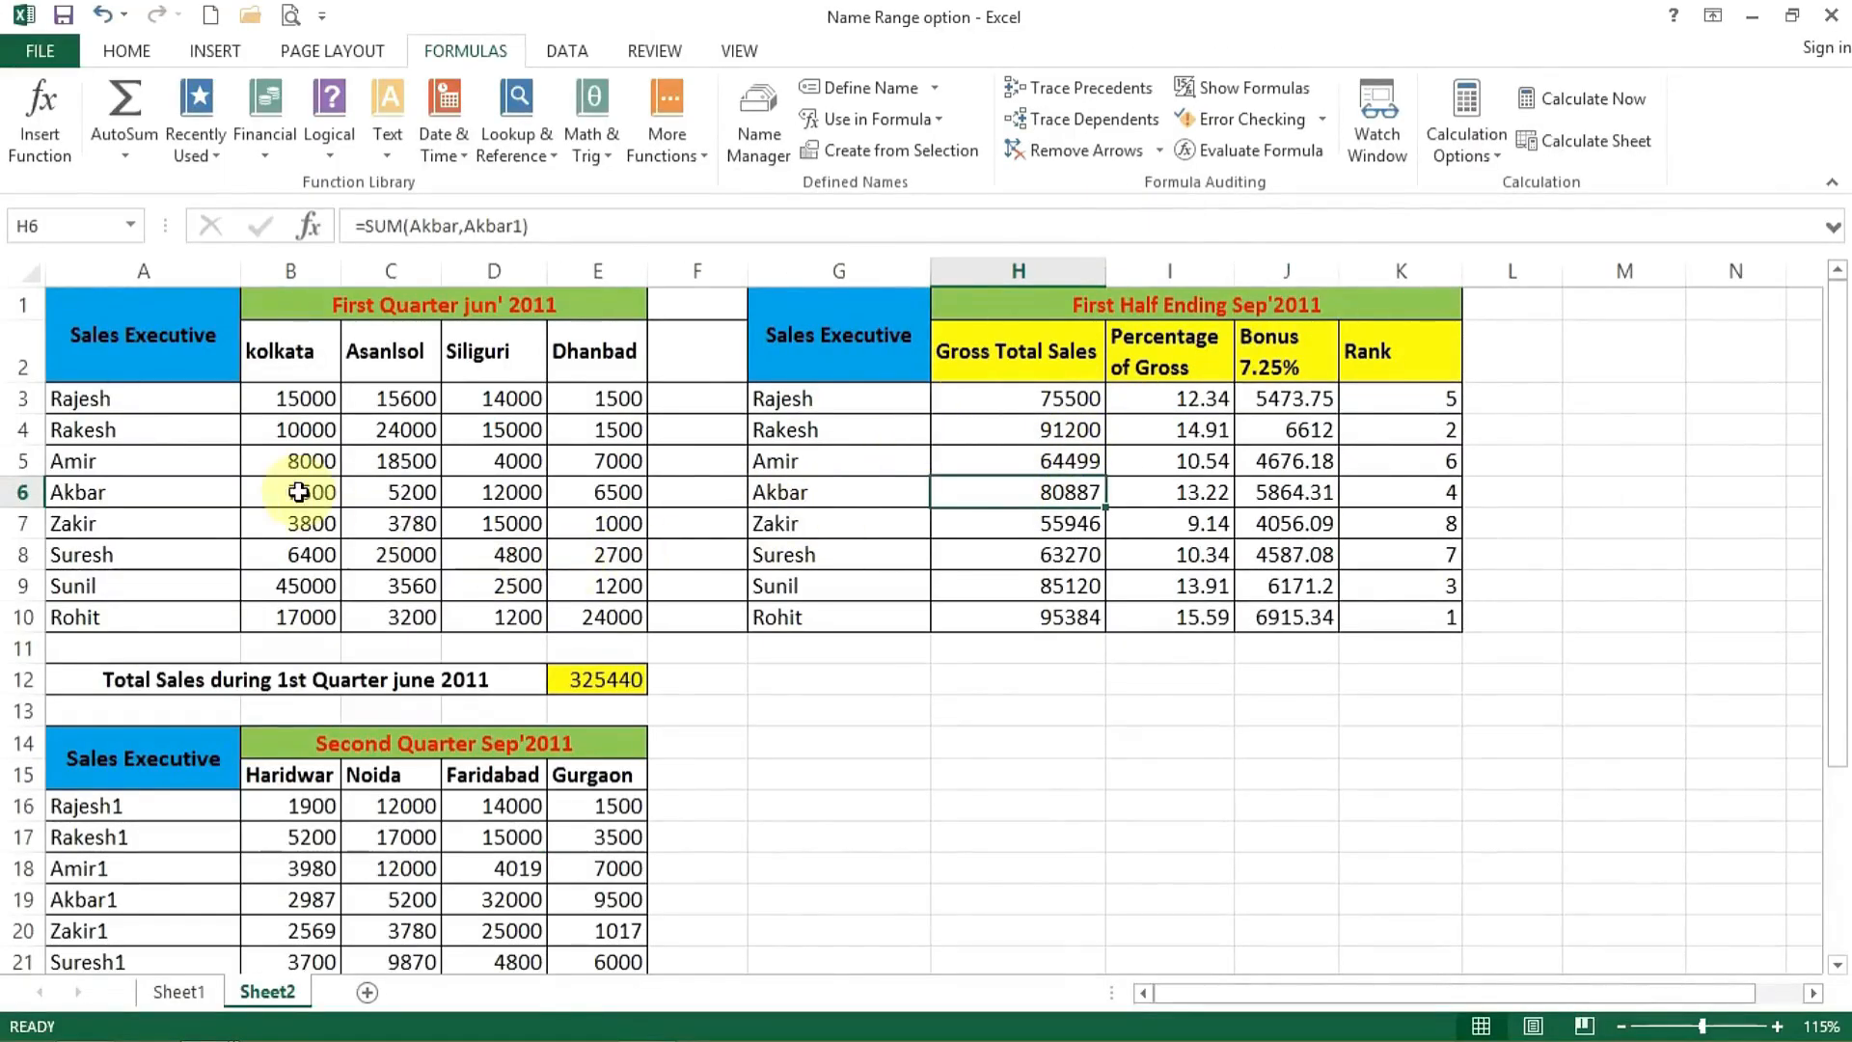
Step: Trace the precedents of the first-quarter total sales formula in E12
{"action": "left_click", "coordinate": [605, 679]}
{"action": "left_click", "coordinate": [1066, 83]}
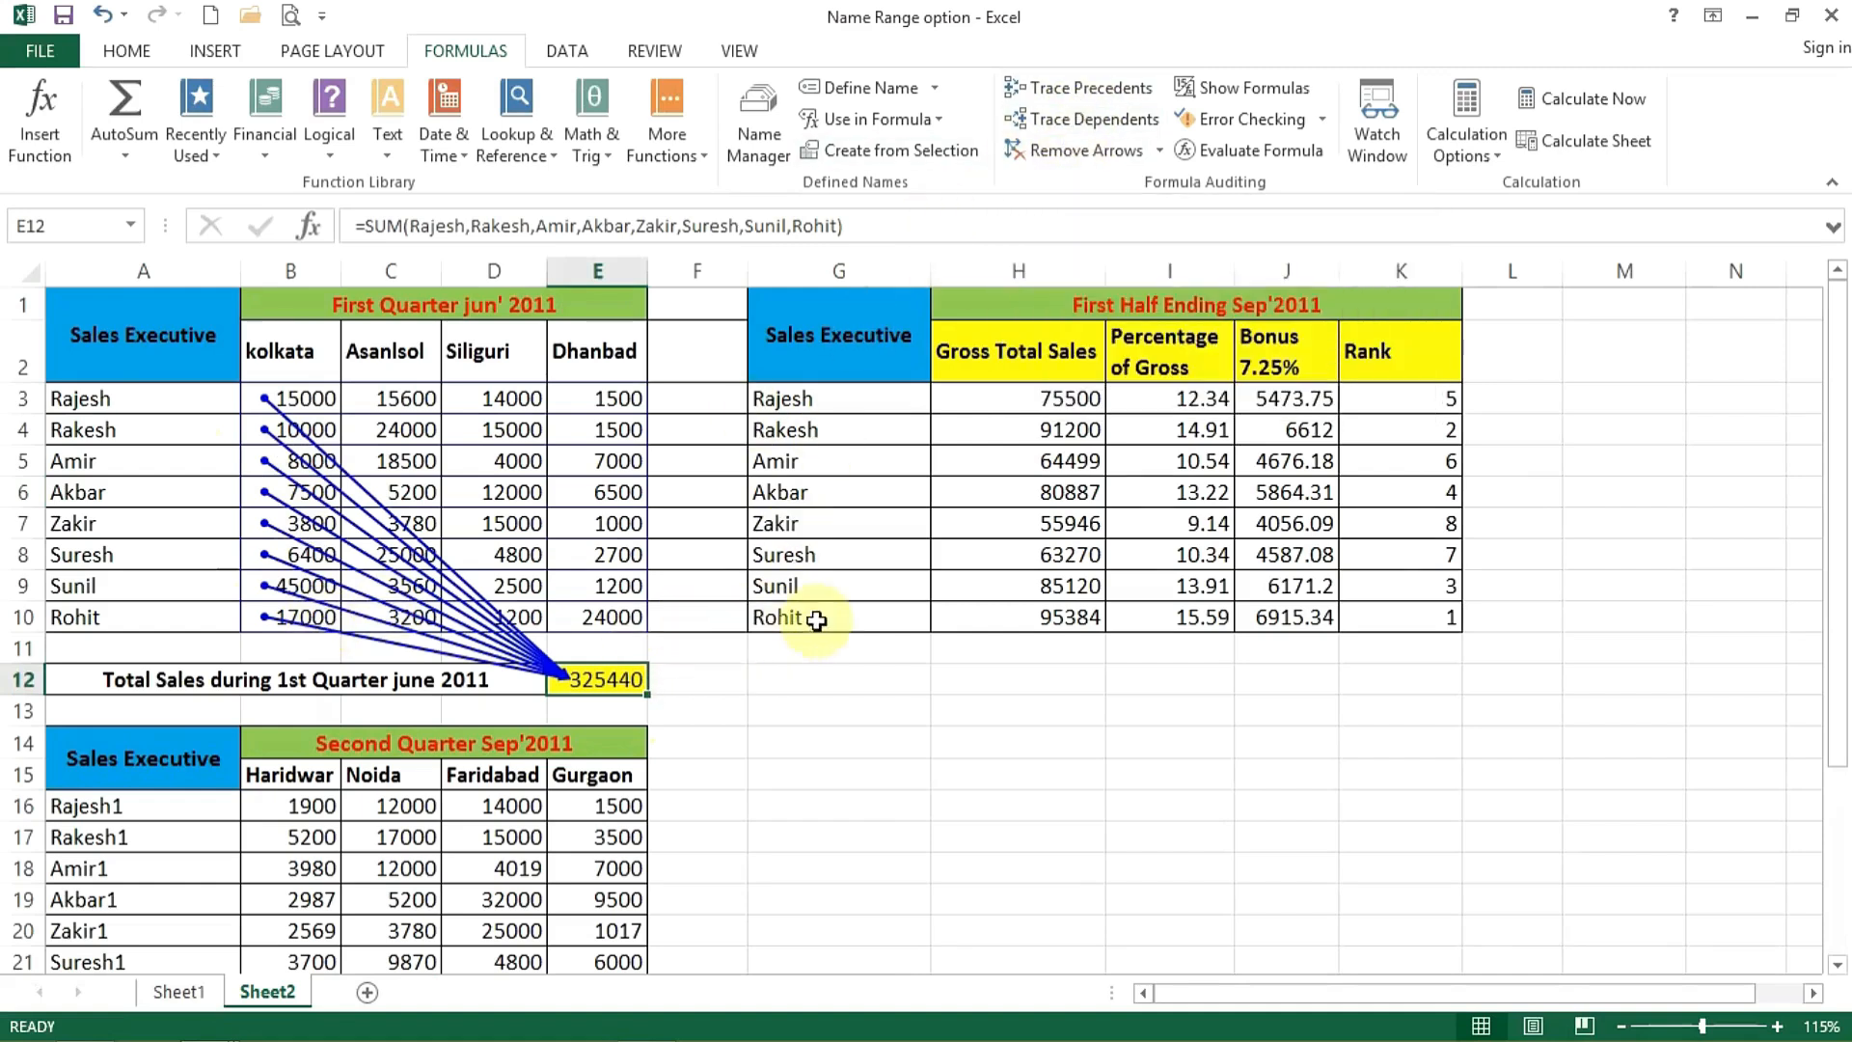
Step: Trace the dependents of the gross total in H10, and clear every tracer arrow on the sheet
{"action": "left_click", "coordinate": [1001, 619]}
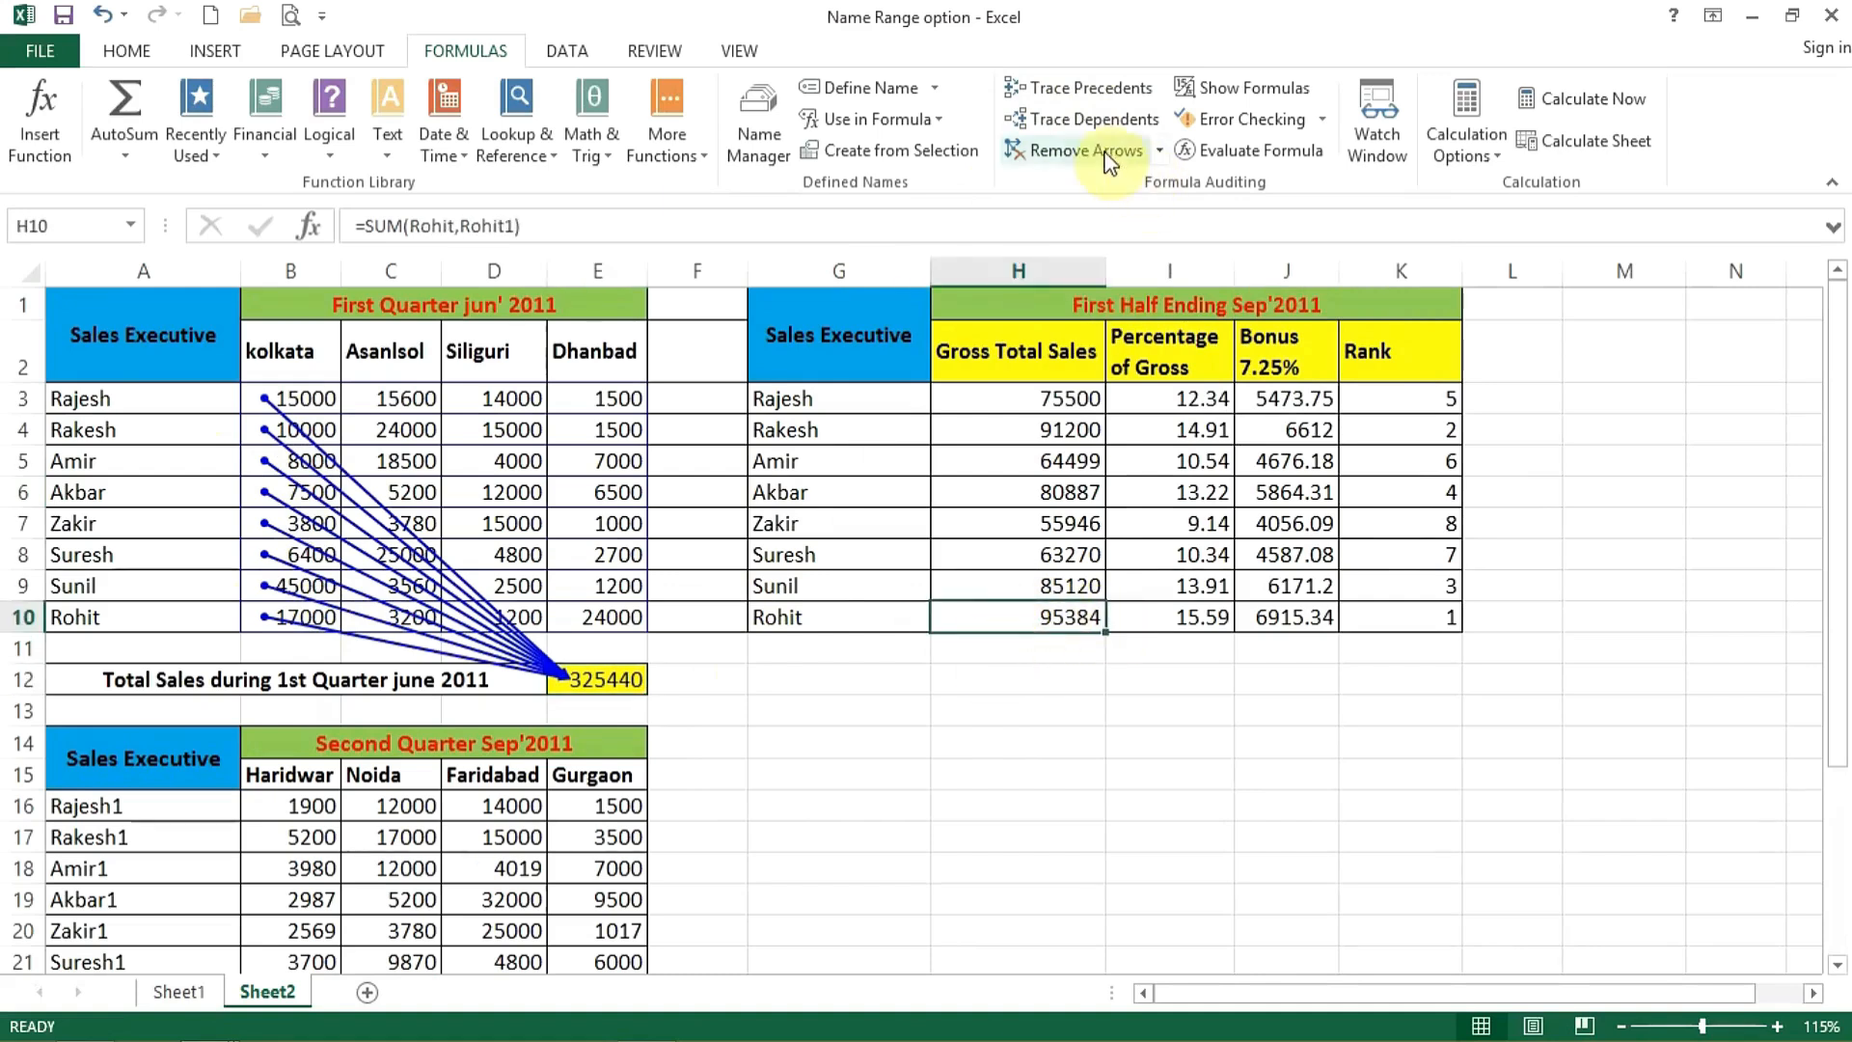
{"action": "left_click", "coordinate": [1096, 125]}
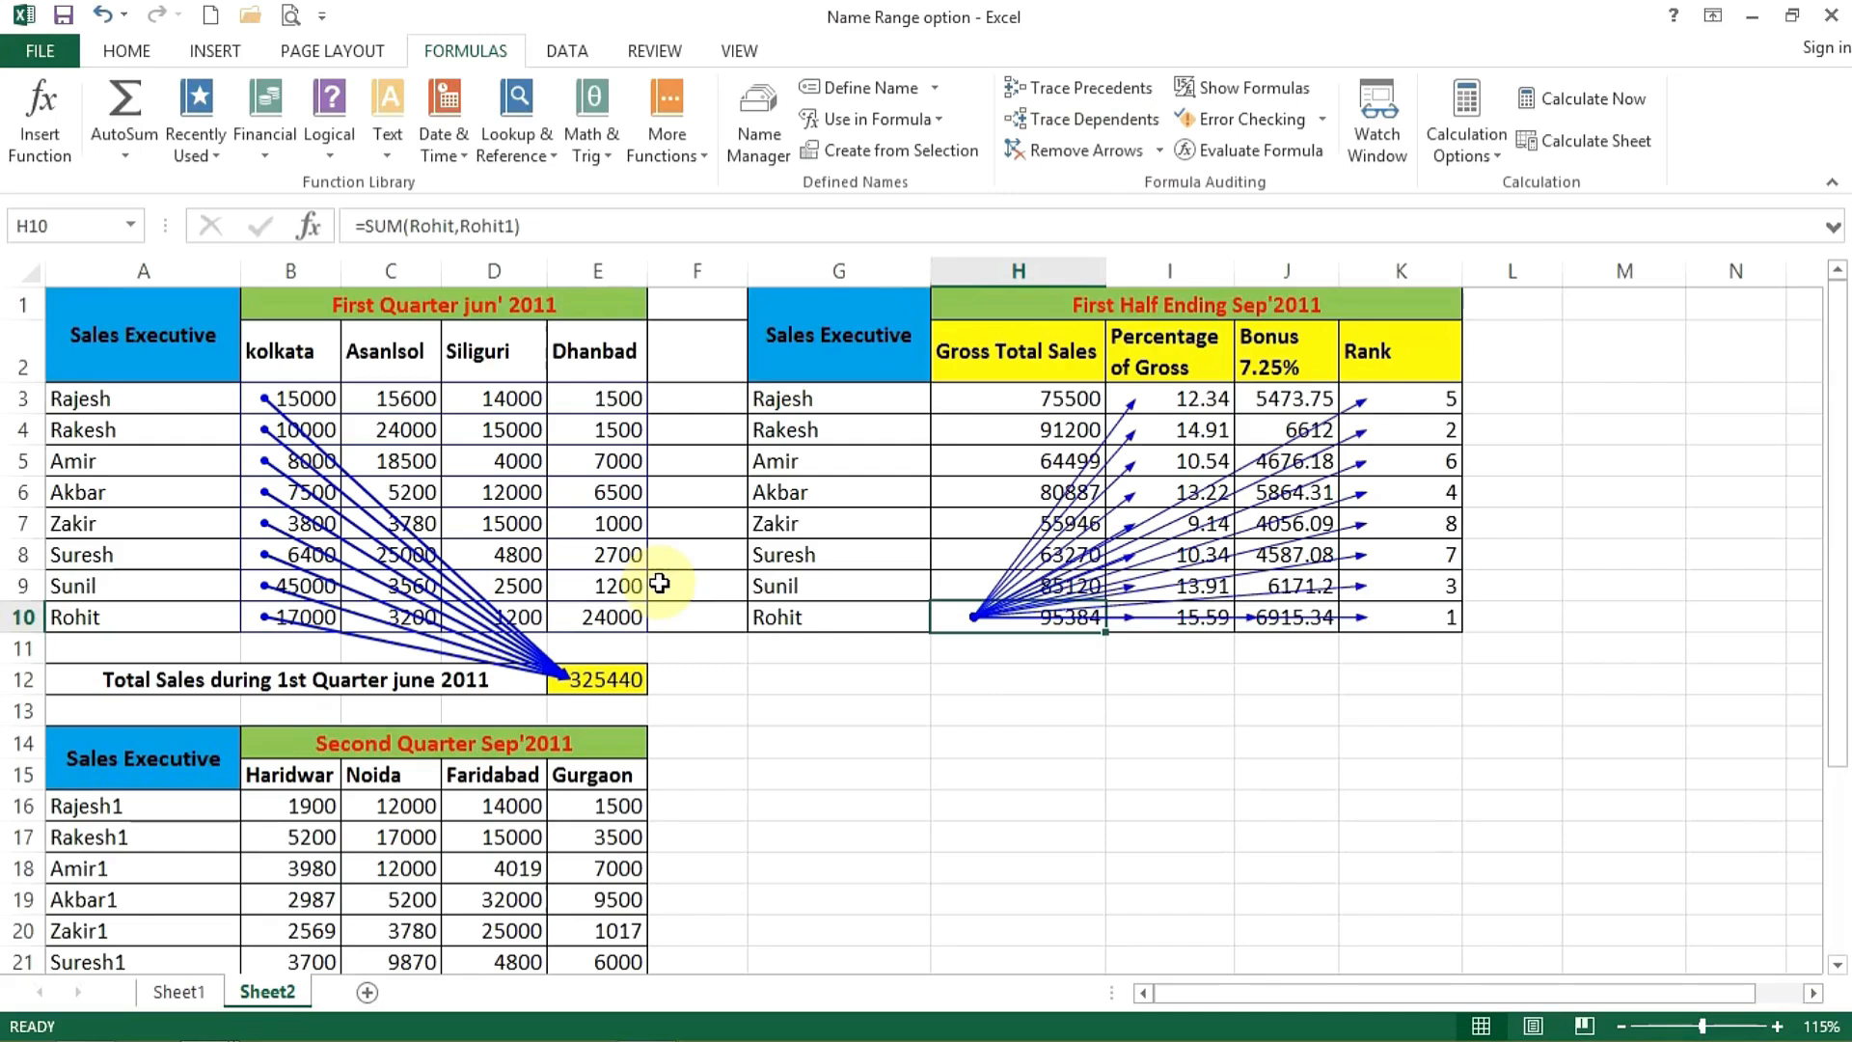
{"action": "left_click", "coordinate": [1069, 150]}
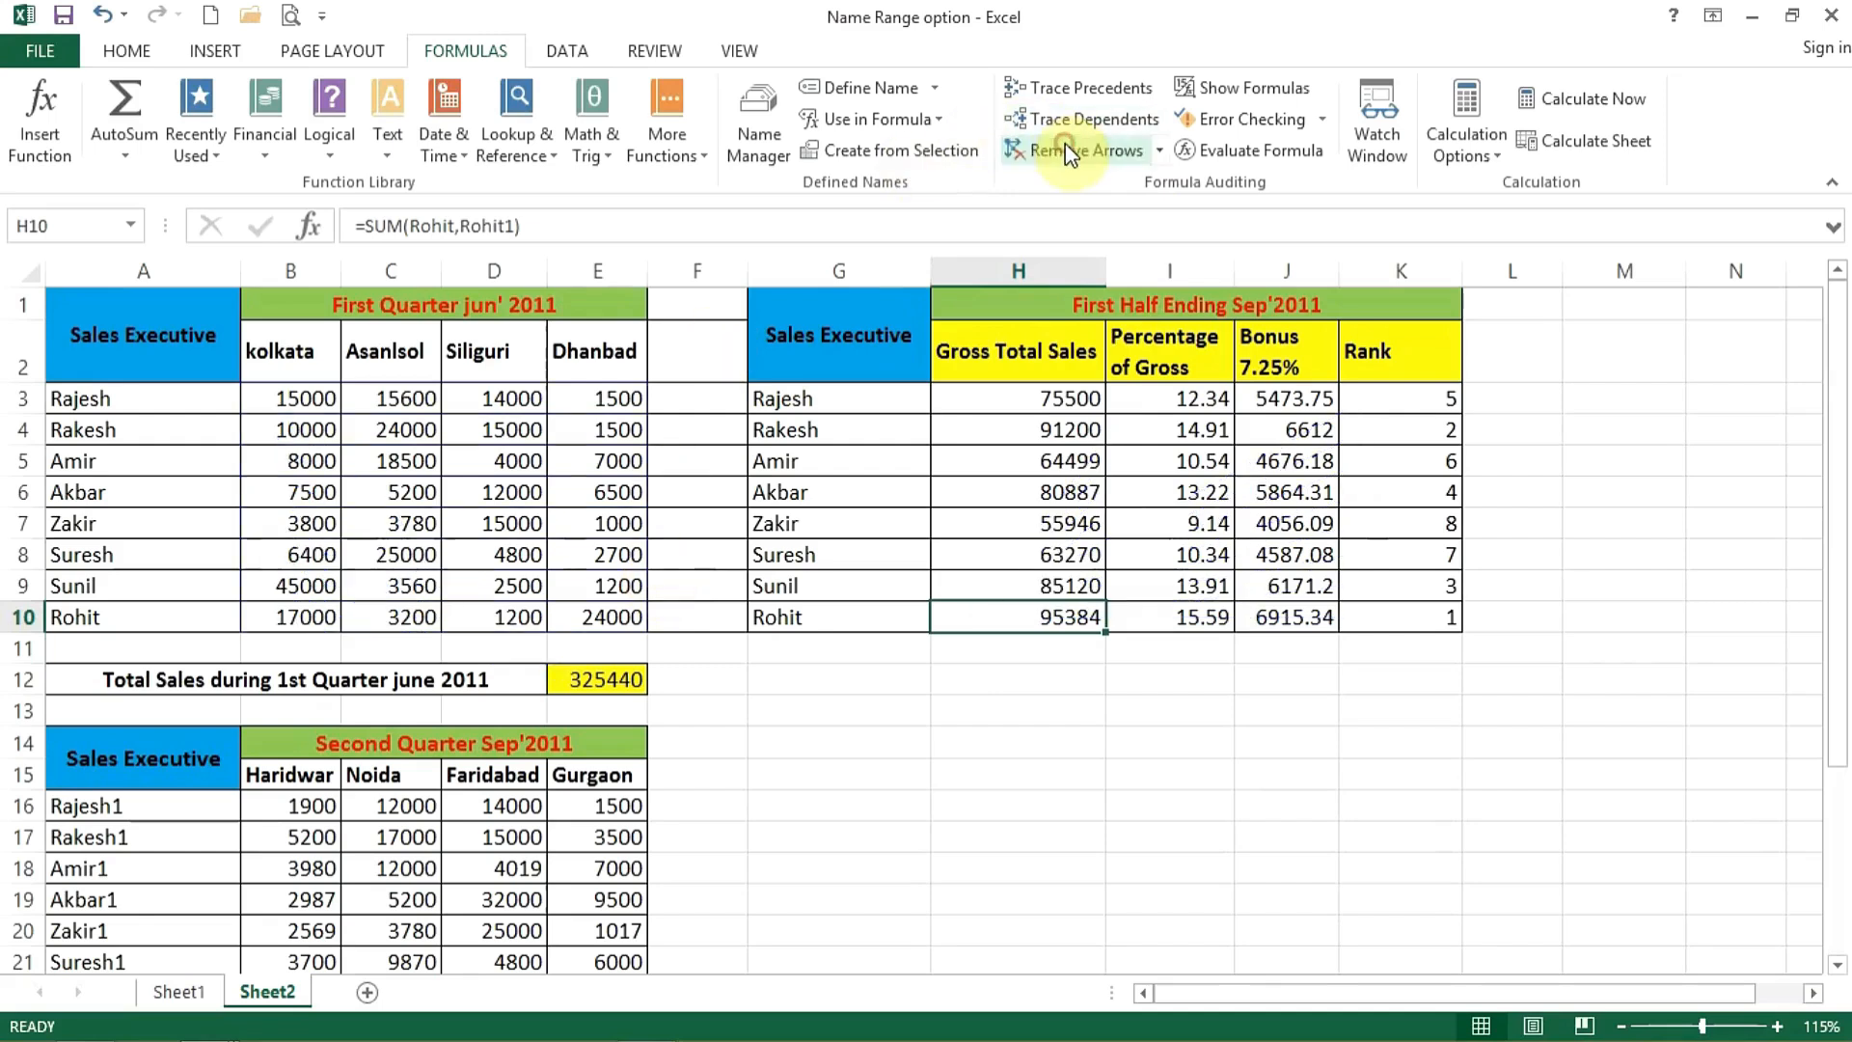
Step: Check the content of D10 and inspect the gross total formulas in H3 and H5 without changing them
{"action": "left_click", "coordinate": [740, 577]}
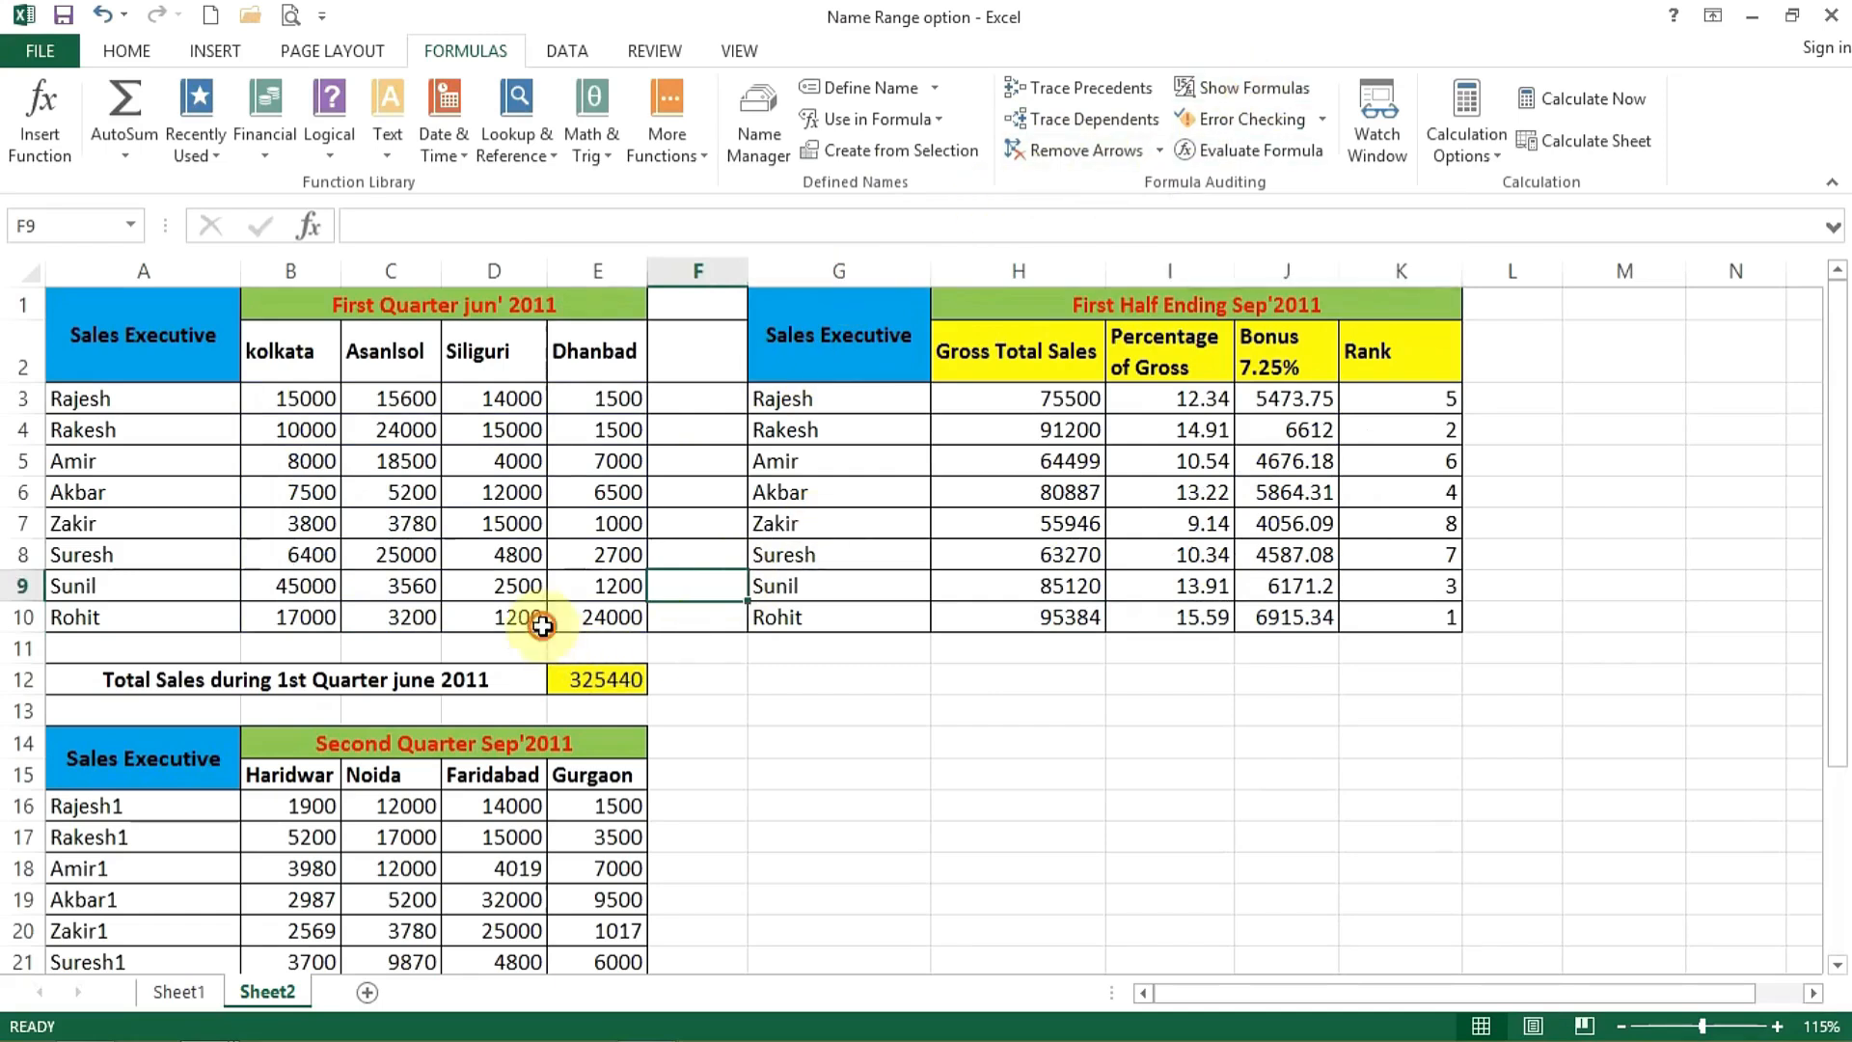
{"action": "left_click", "coordinate": [496, 614]}
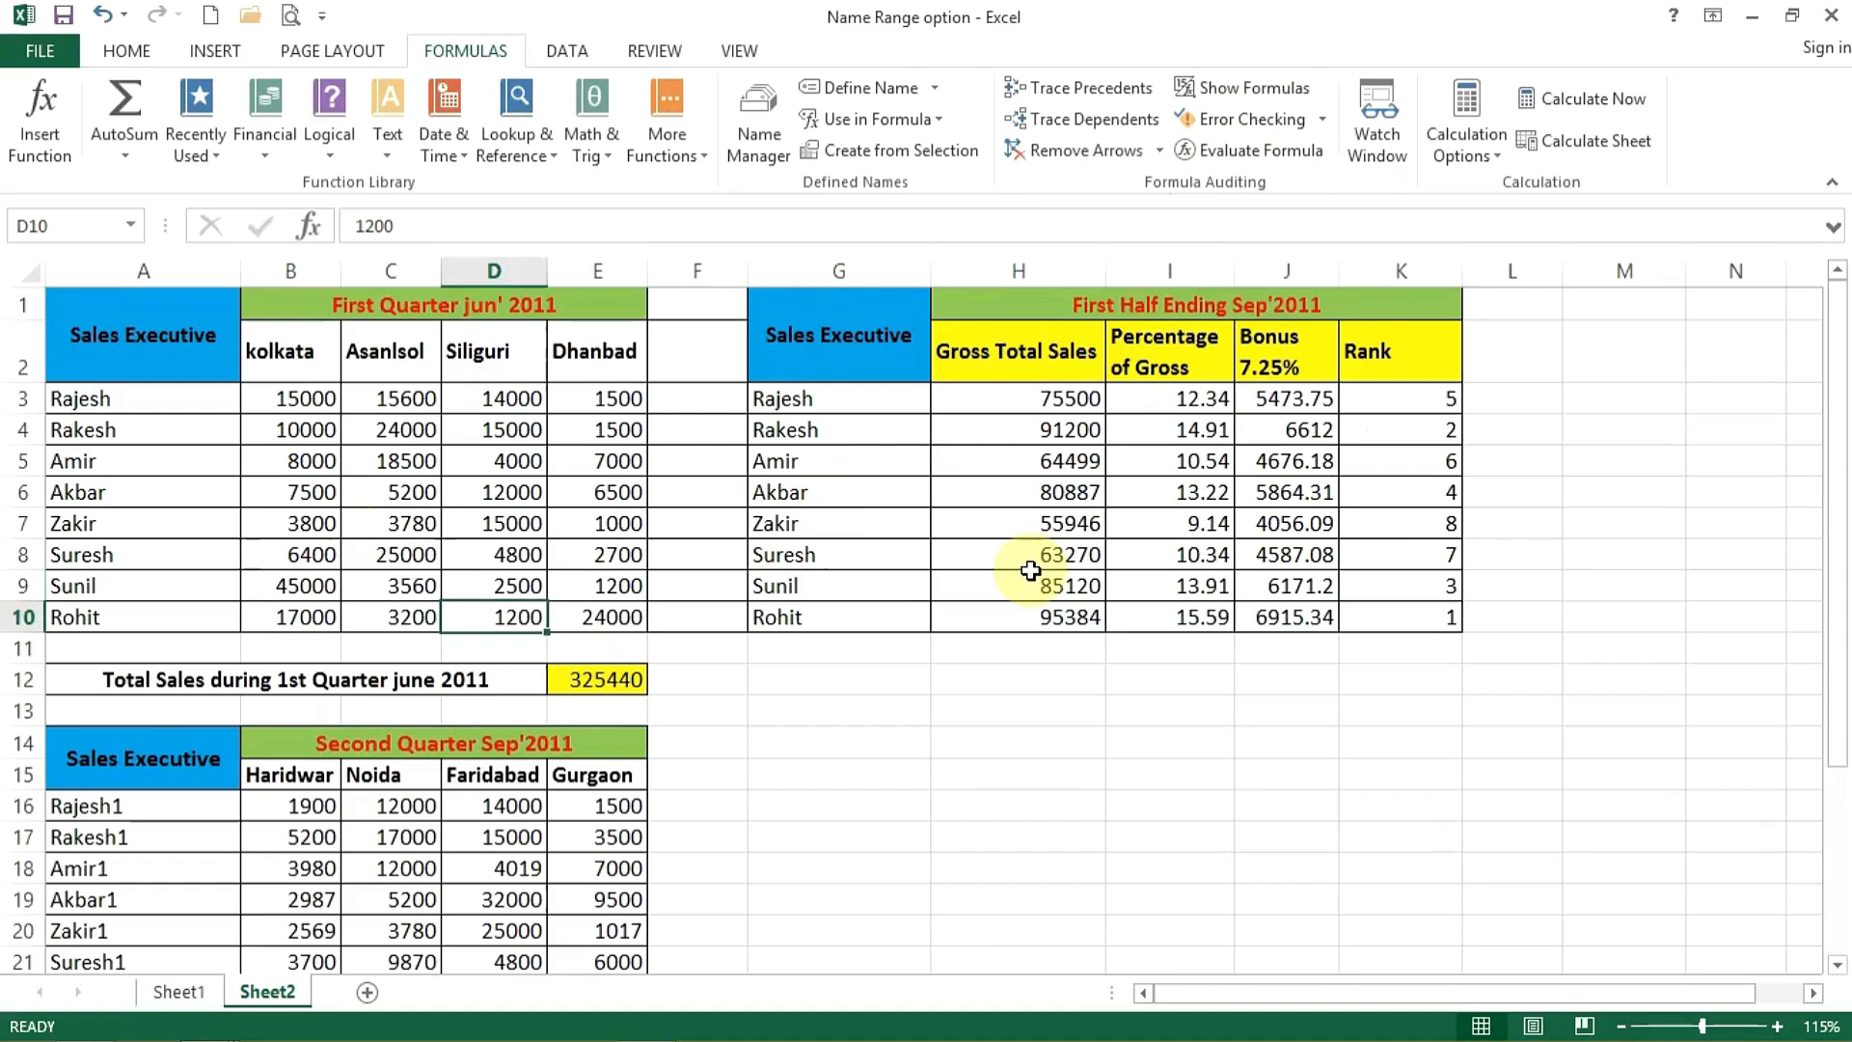
{"action": "double_click", "coordinate": [1076, 399]}
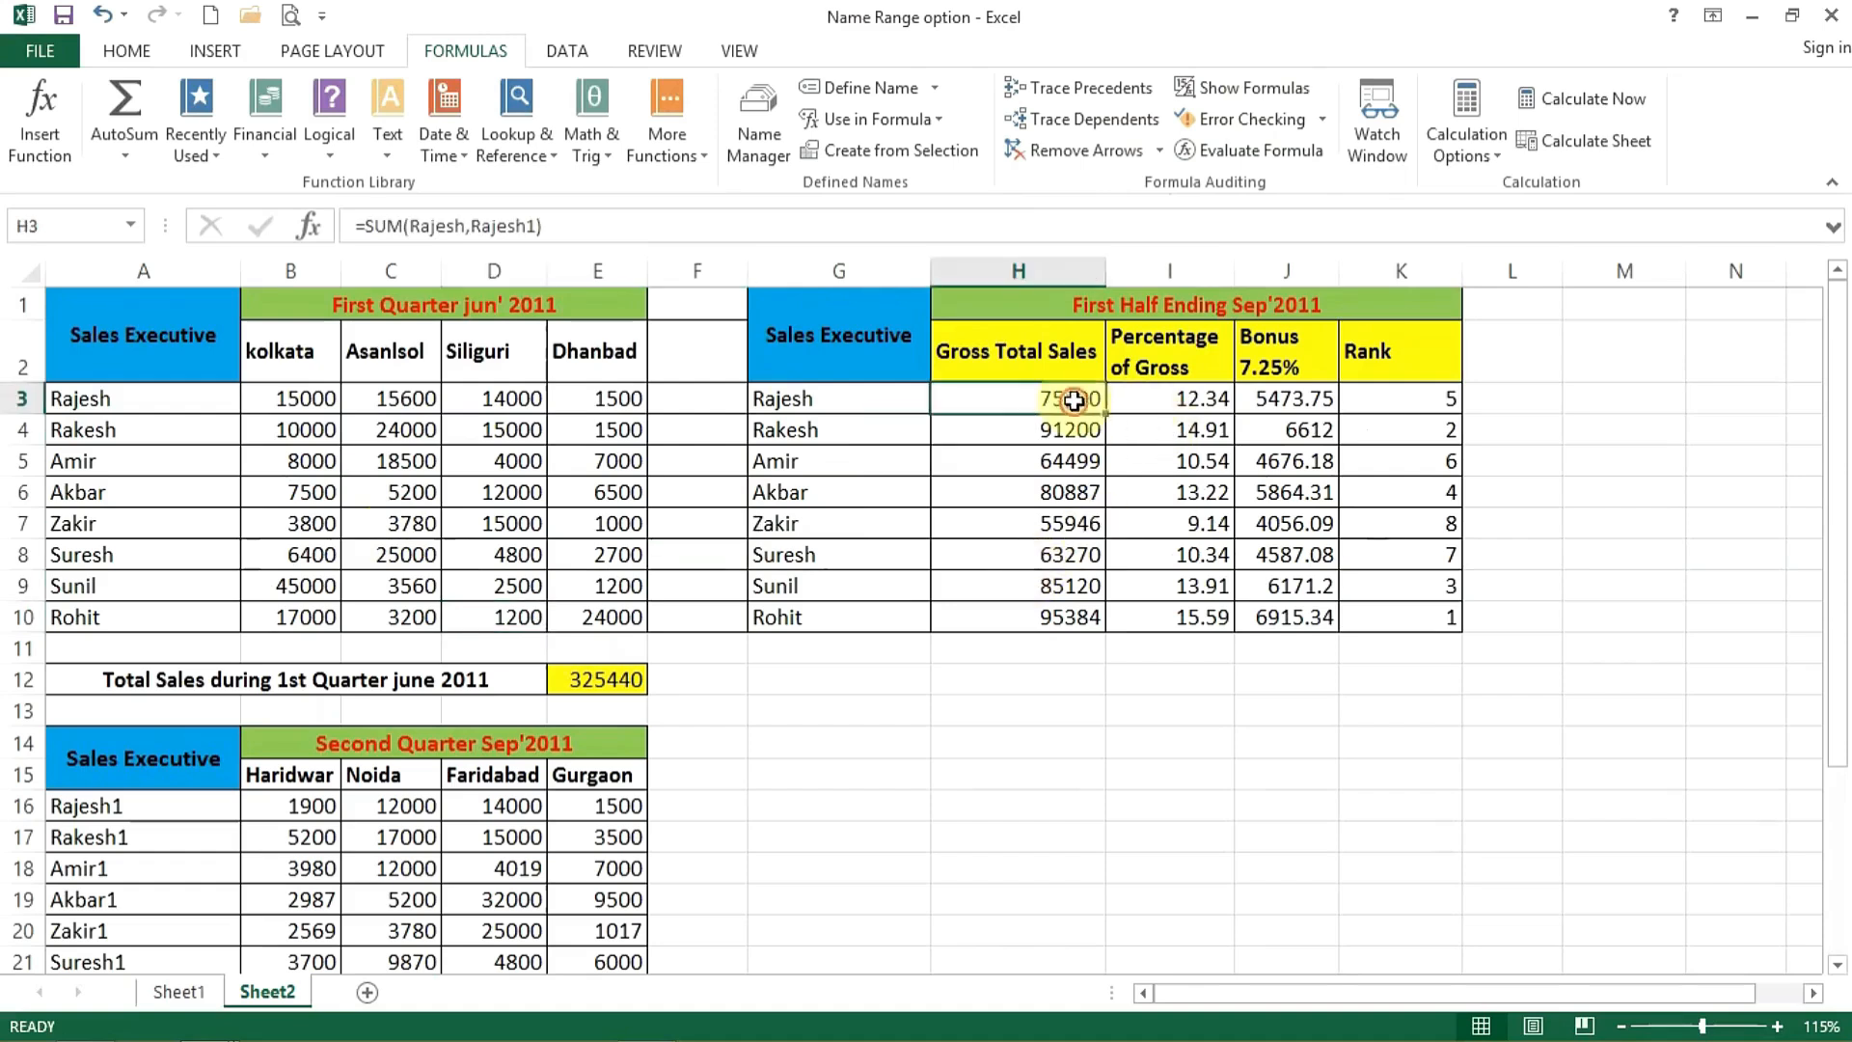
{"action": "key", "text": "Return"}
{"action": "double_click", "coordinate": [1071, 454]}
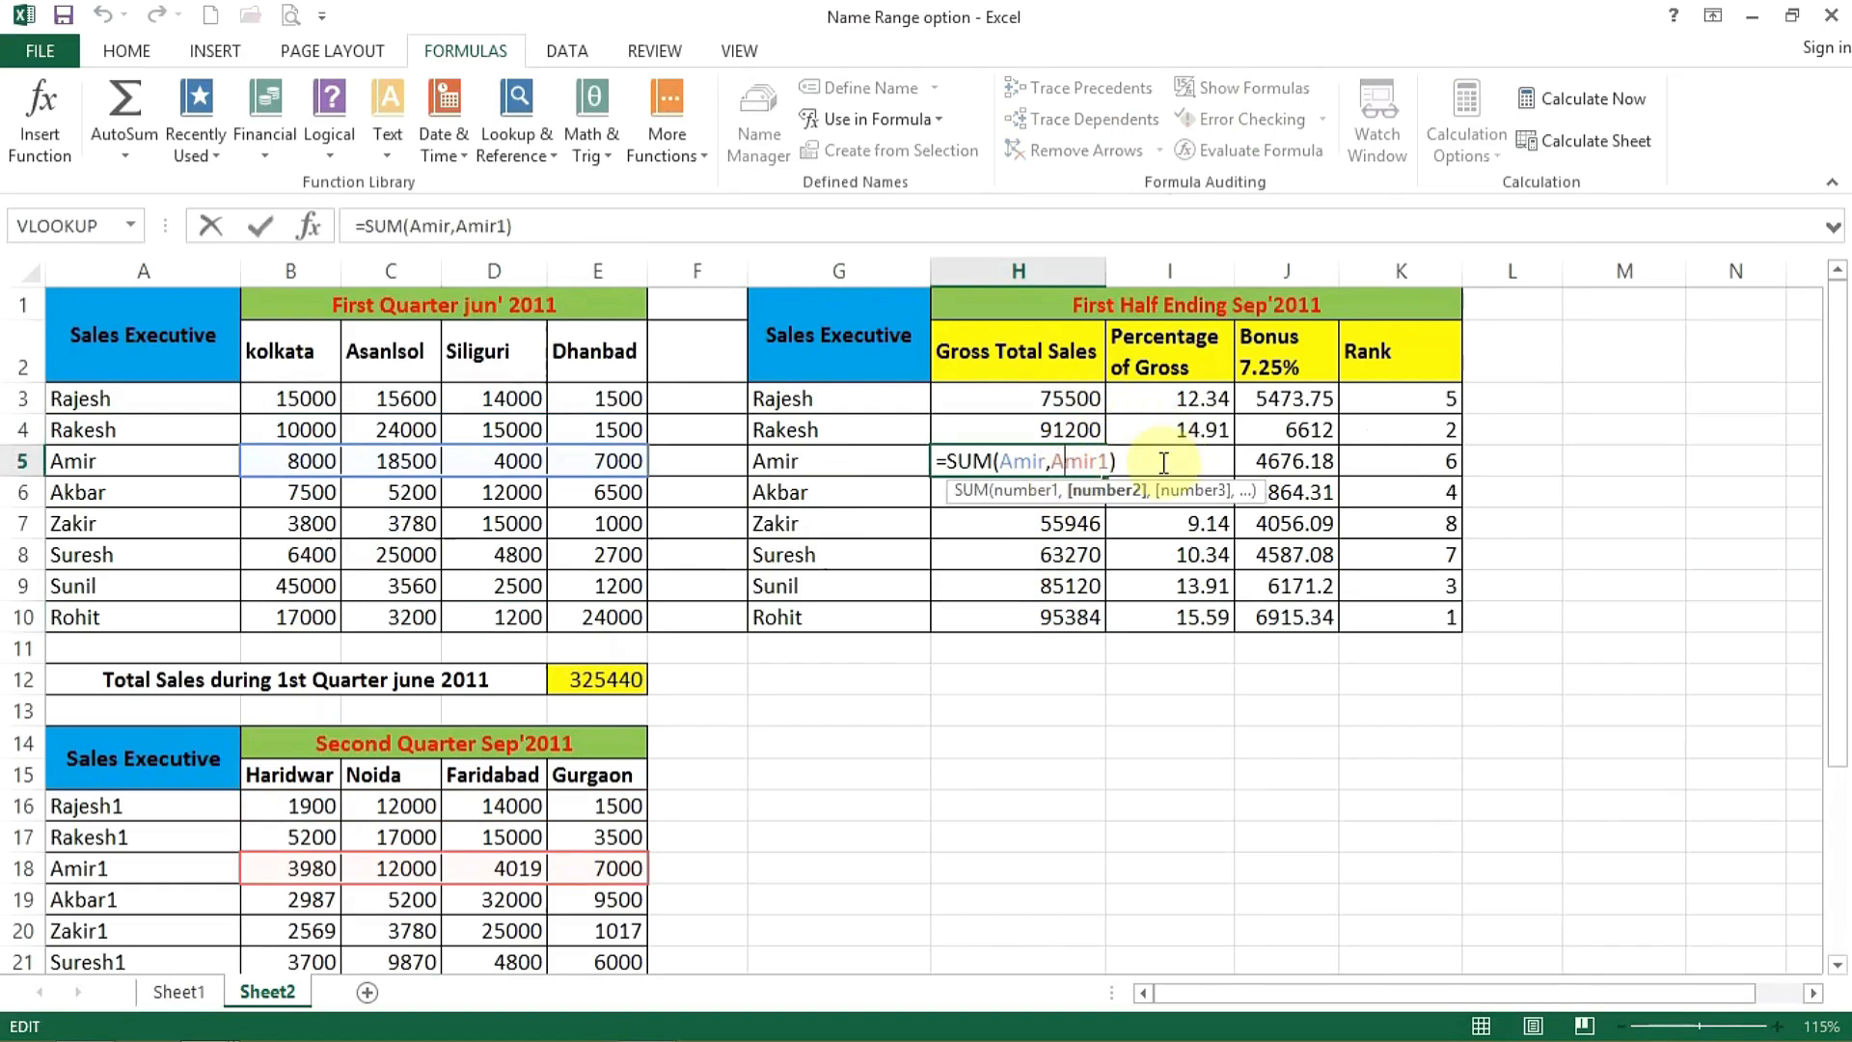
{"action": "key", "text": "Return"}
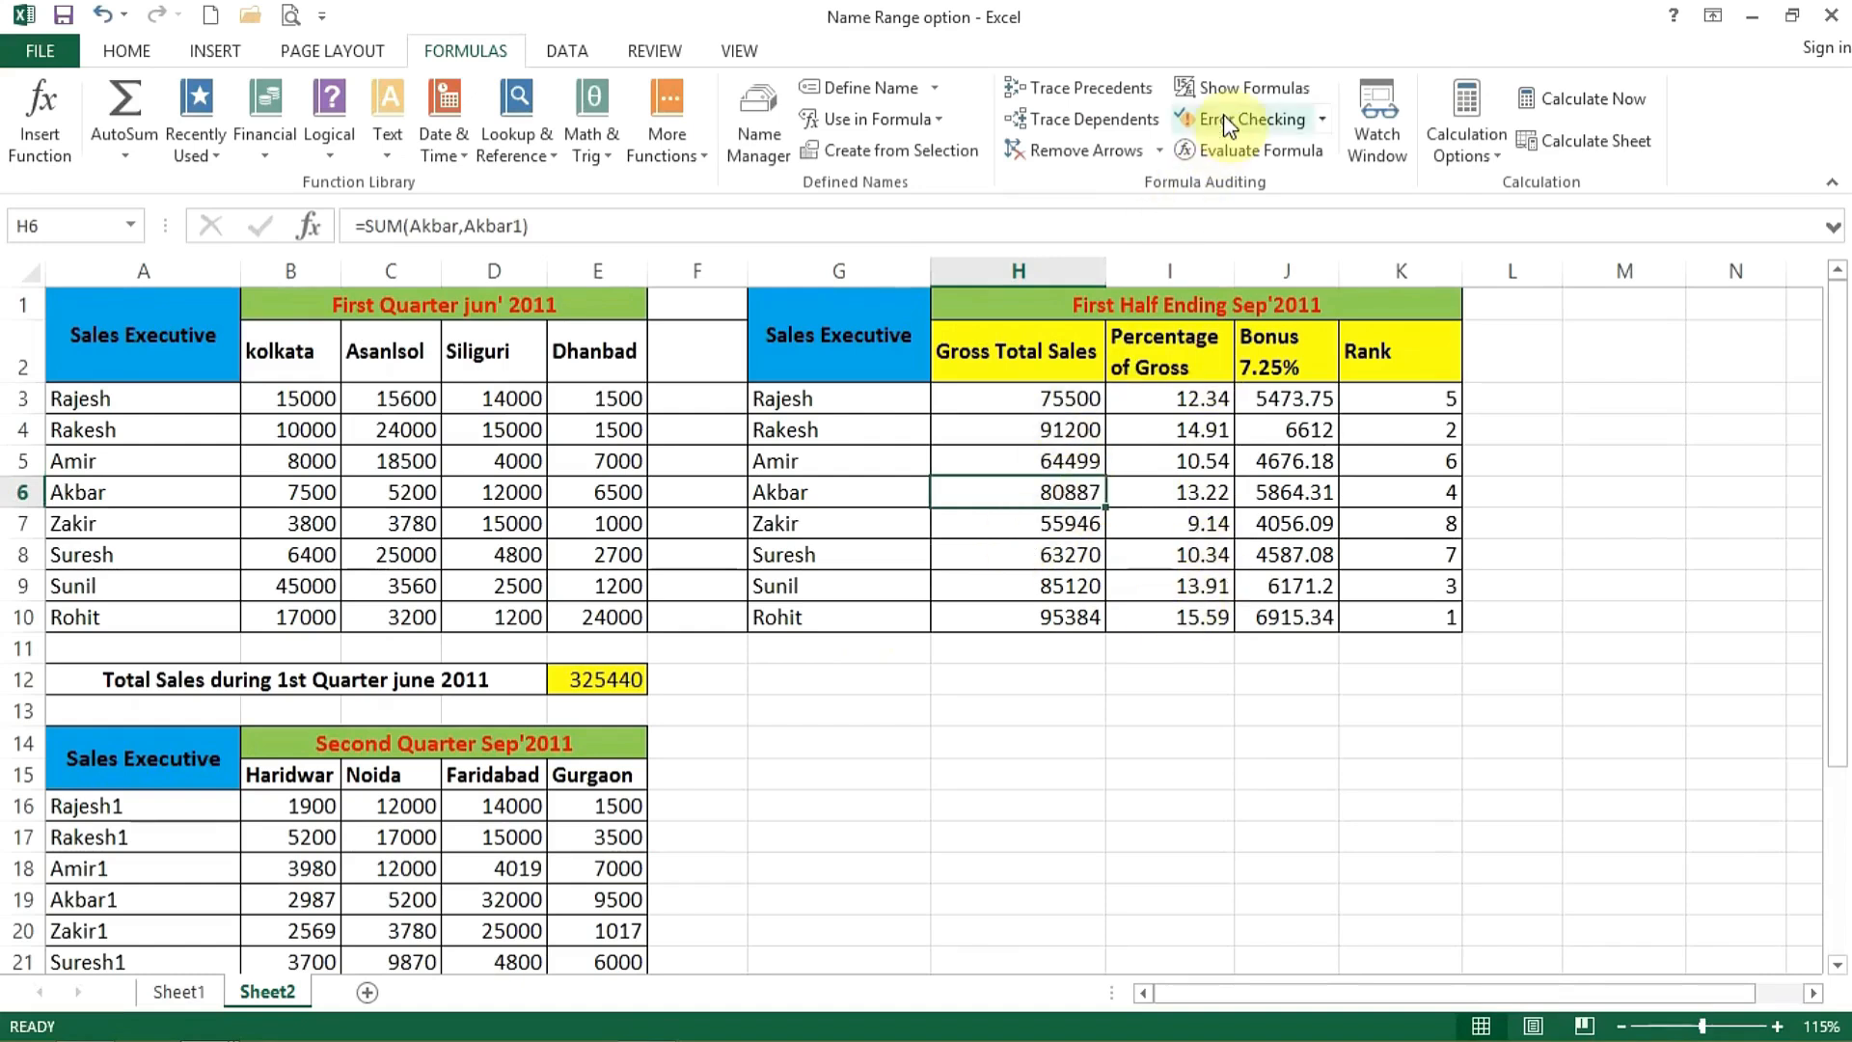
Step: Show all formulas on the sheet and widen column I until its percentage formulas fit
{"action": "left_click", "coordinate": [1244, 88]}
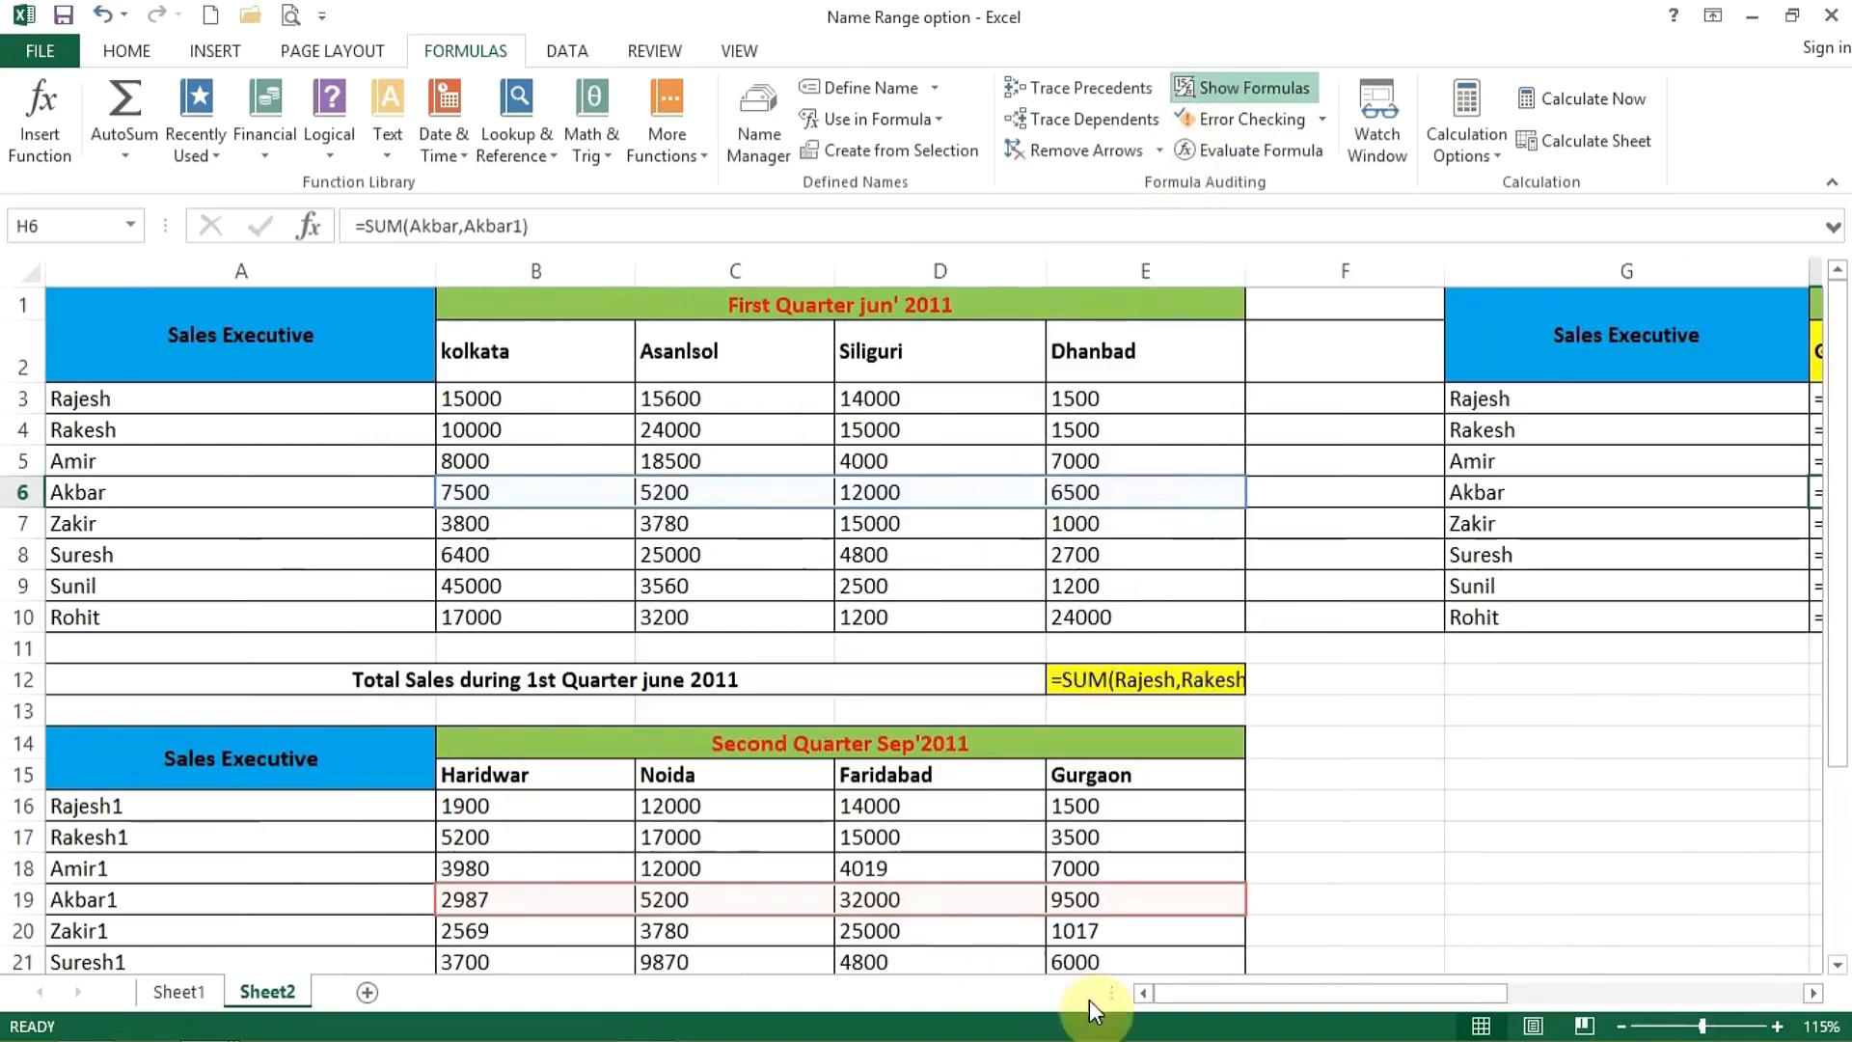
{"action": "left_click_drag", "start_coordinate": [1196, 991], "coordinate": [1494, 985]}
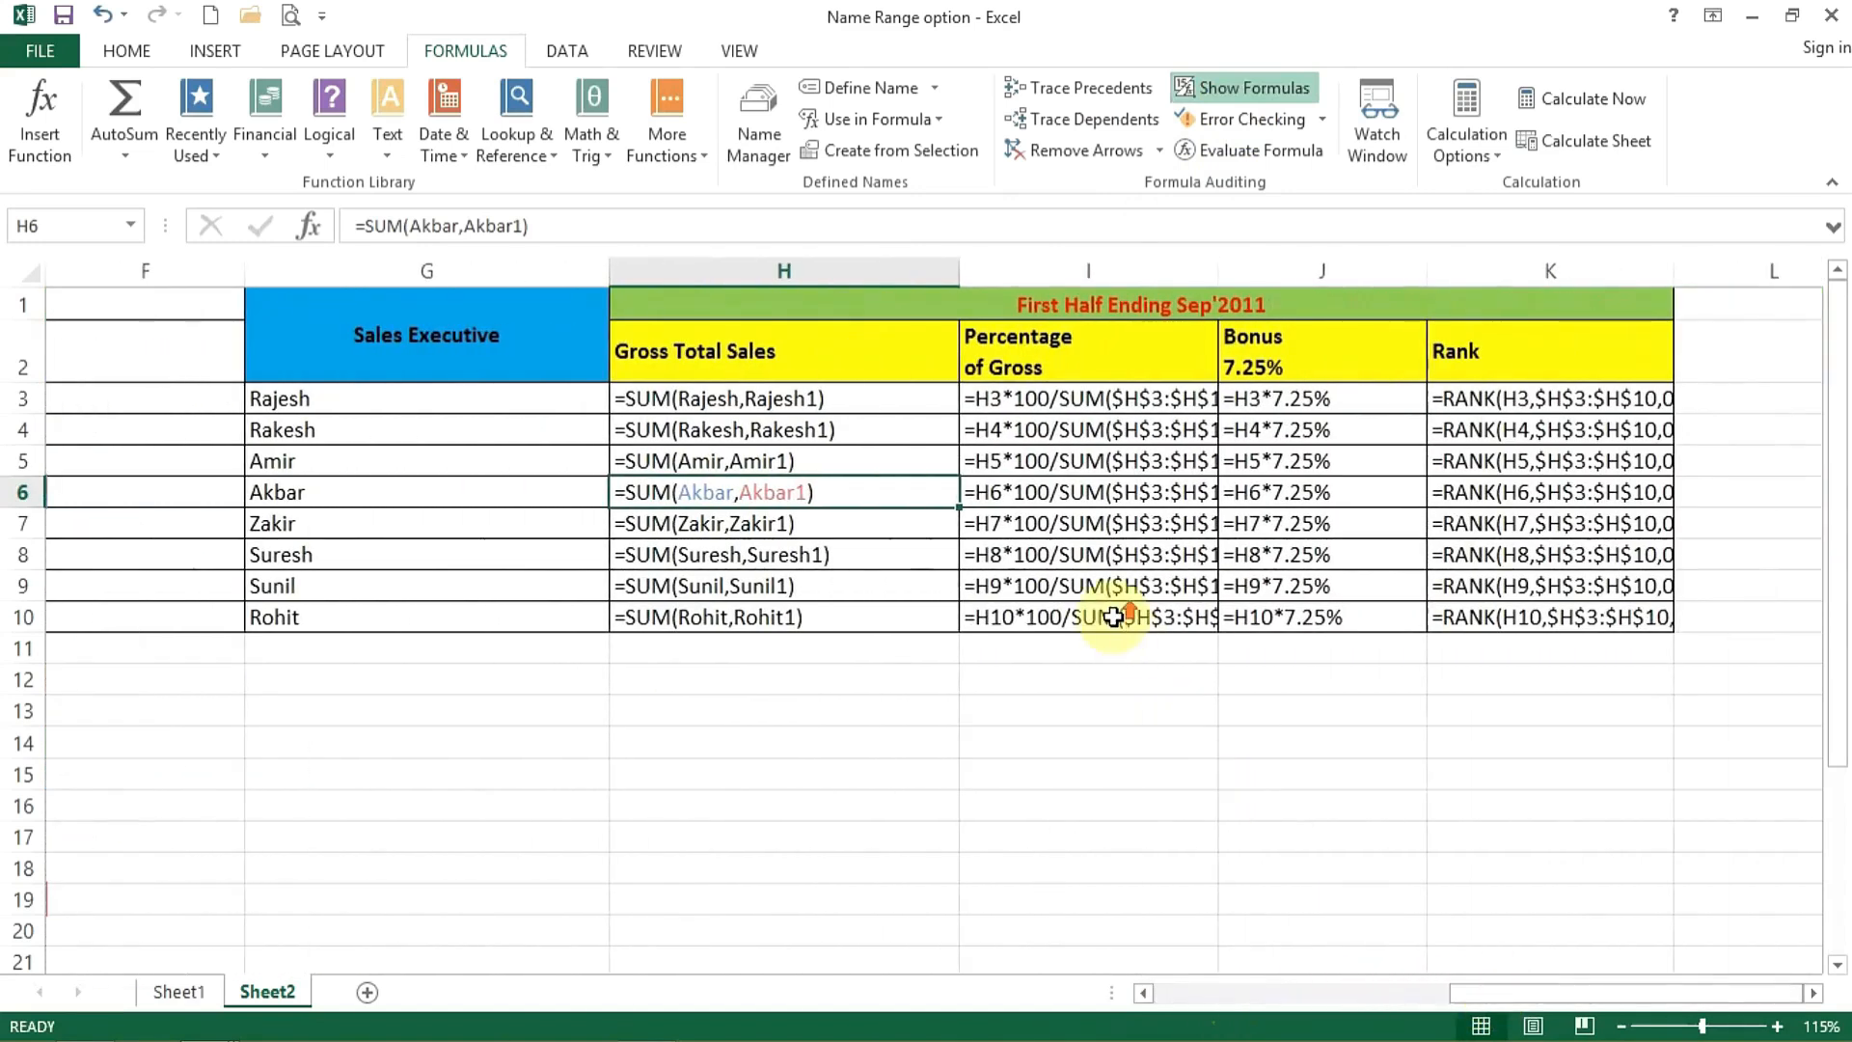
{"action": "left_click", "coordinate": [909, 707]}
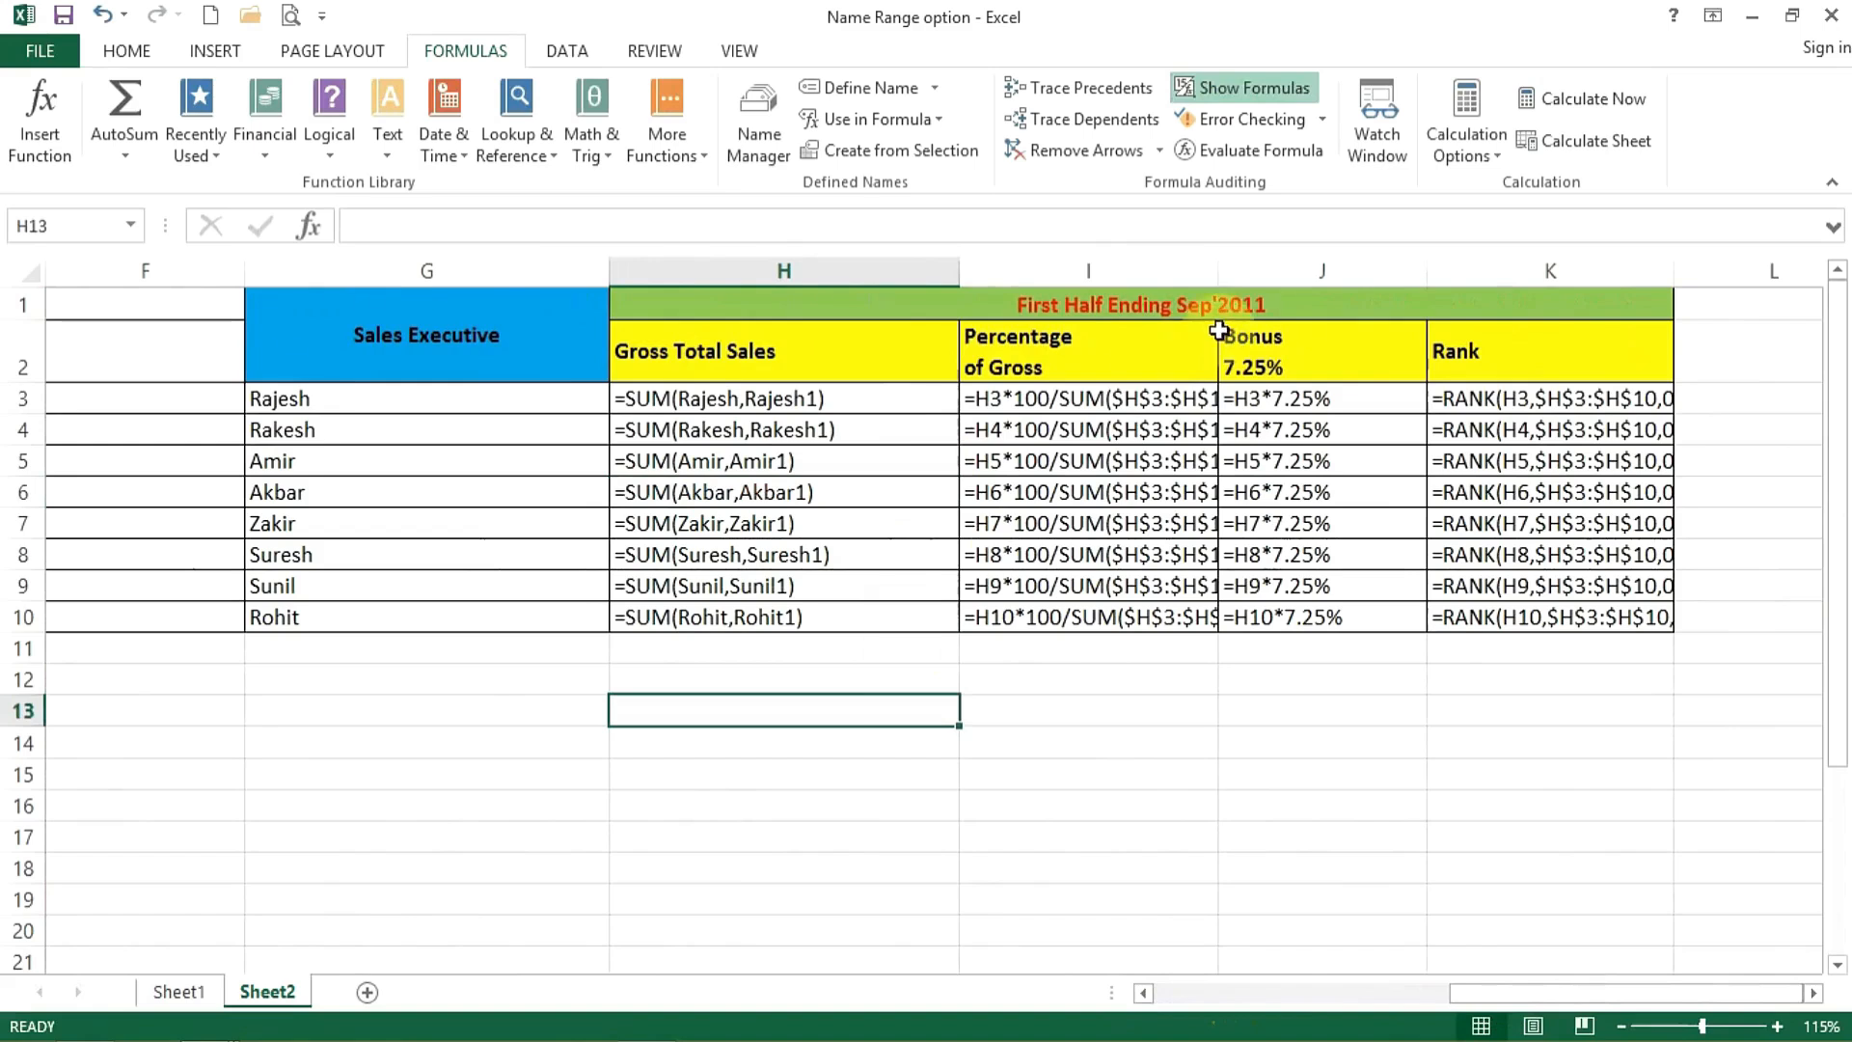
{"action": "left_click_drag", "start_coordinate": [1219, 279], "coordinate": [1295, 278]}
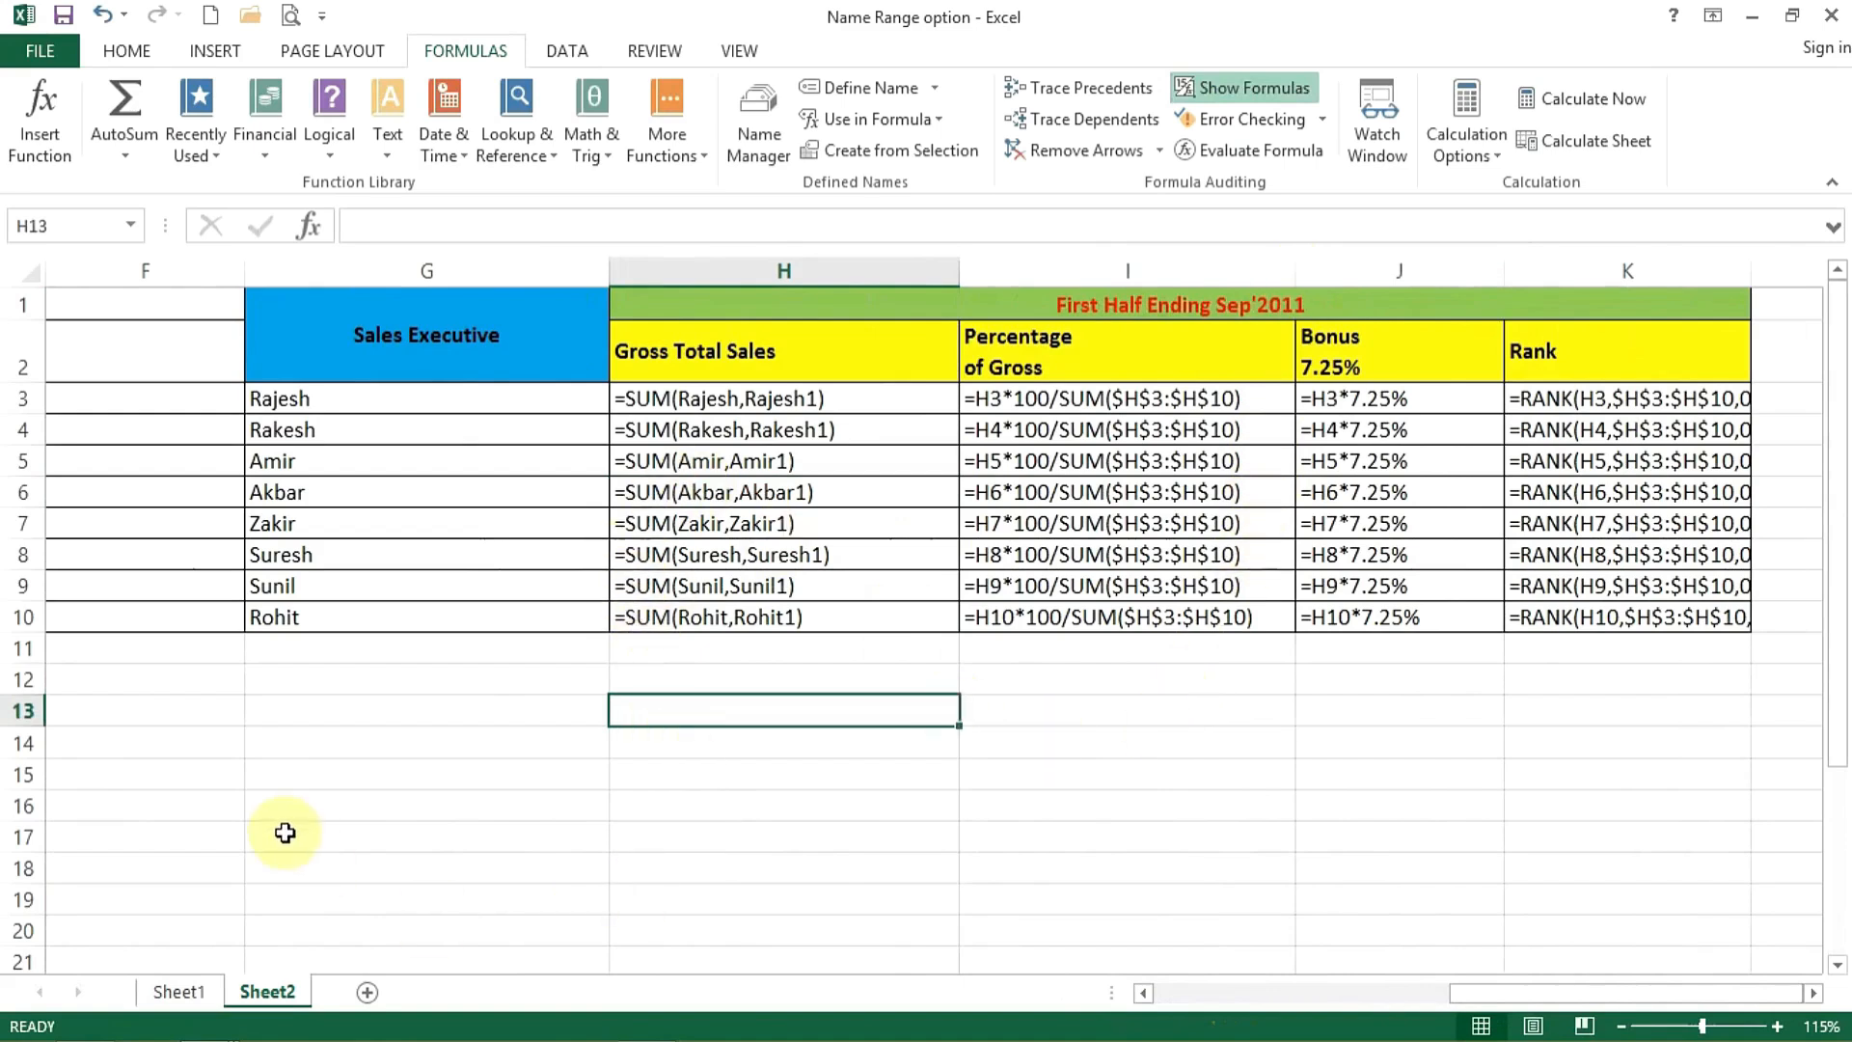
Step: Switch the sheet back from formulas to calculated results
{"action": "left_click", "coordinate": [1244, 90]}
{"action": "left_click", "coordinate": [1225, 994]}
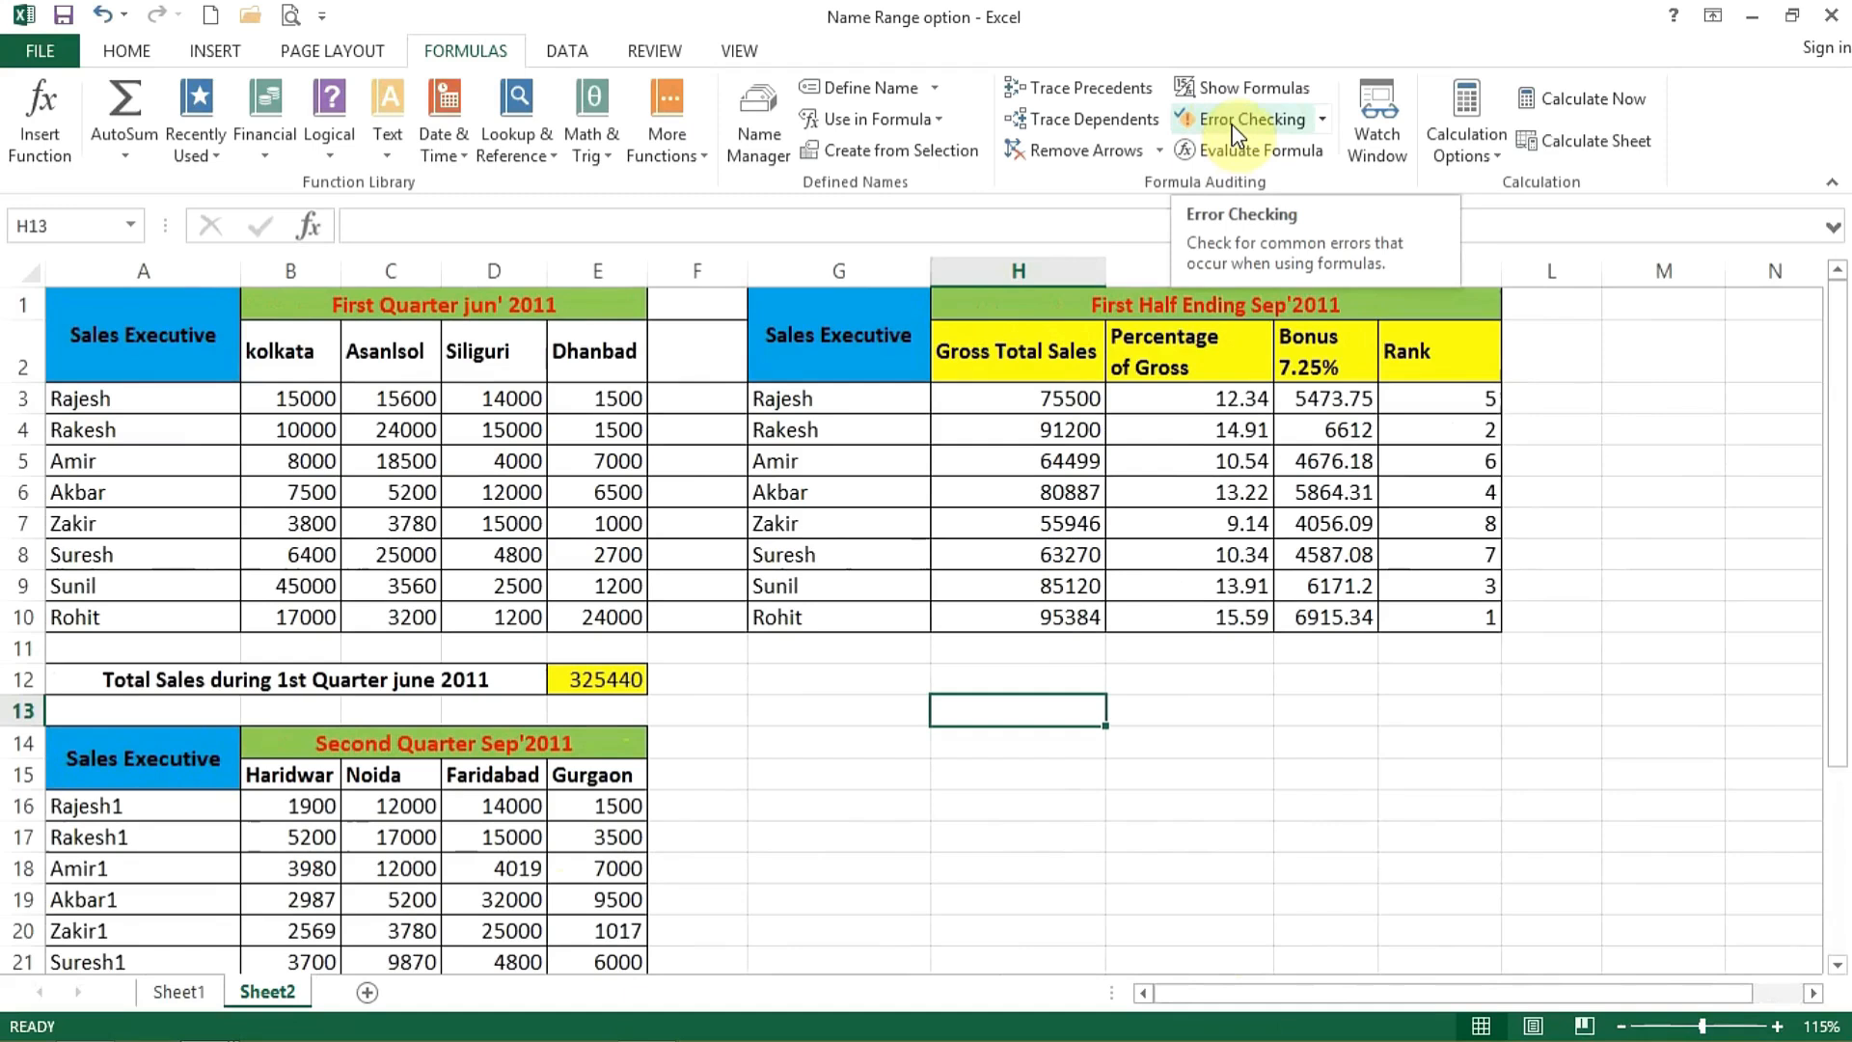
Step: Change the bonus formula in J5 to =H4*7.25% to create a deliberate inconsistency
{"action": "left_click", "coordinate": [1327, 555]}
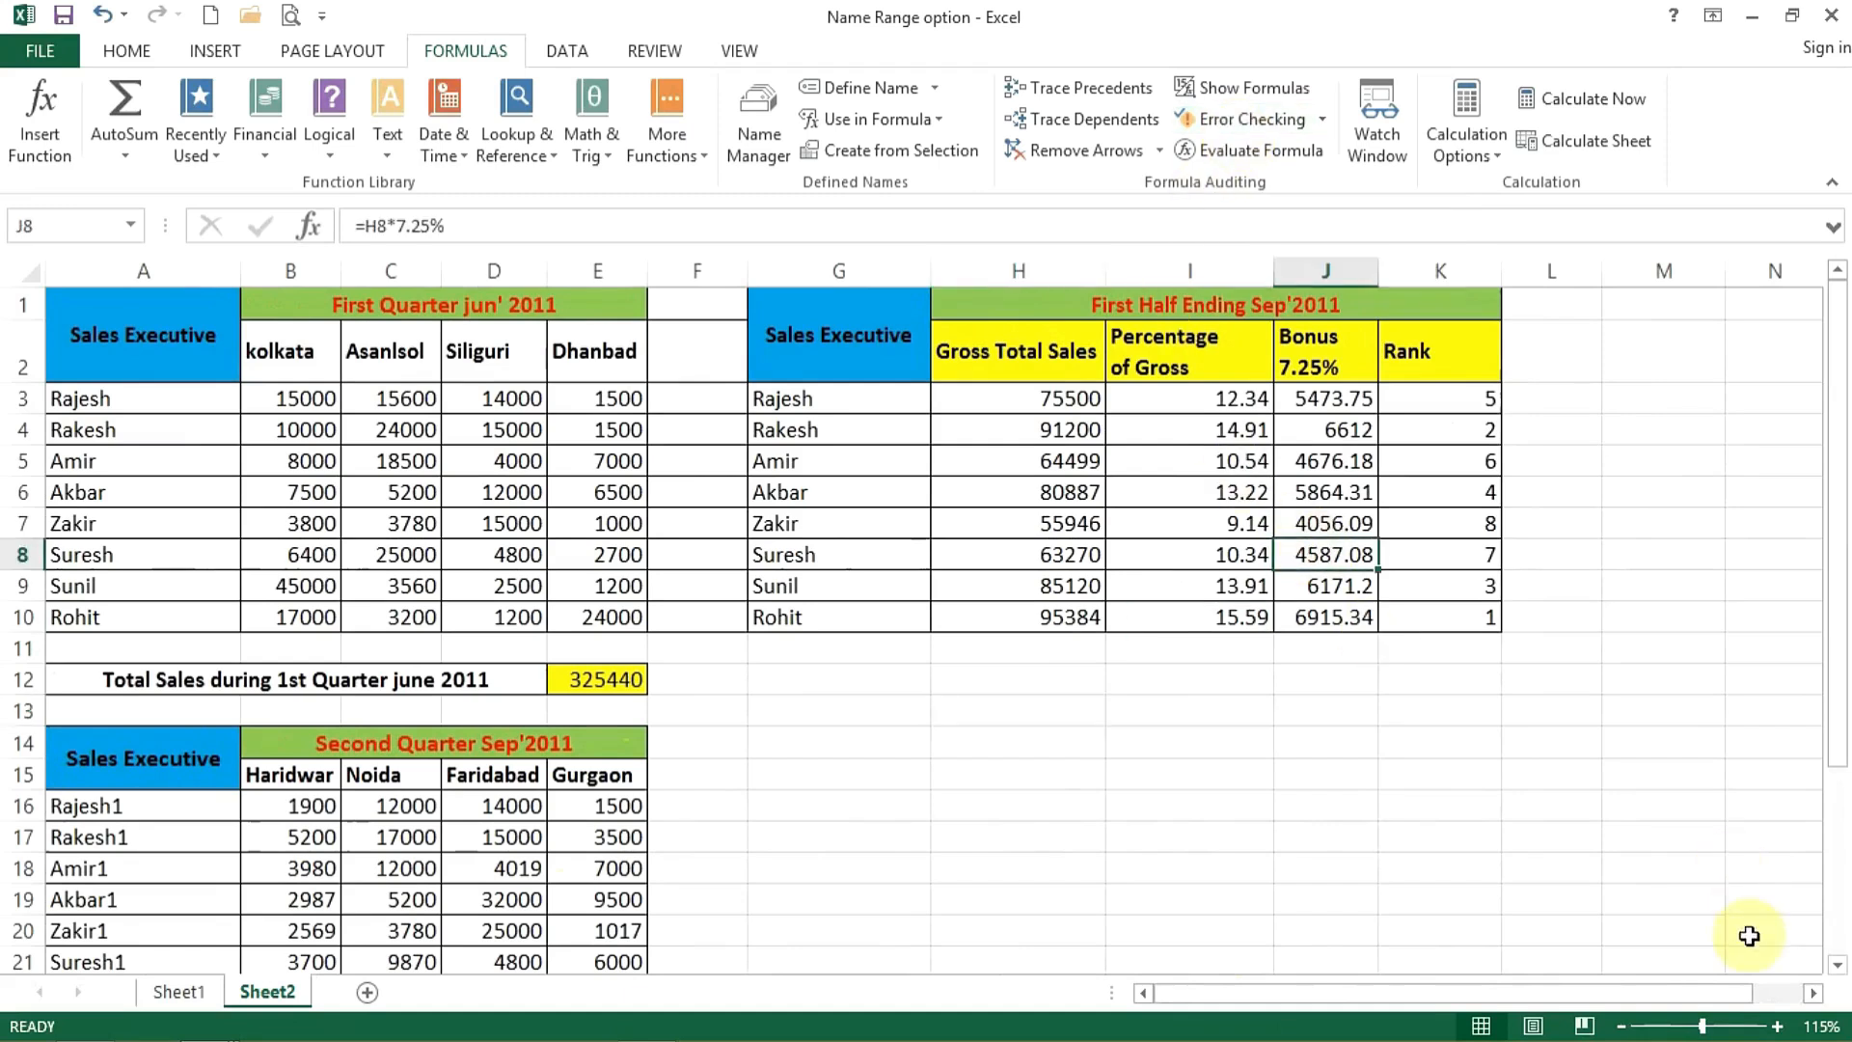
{"action": "left_click", "coordinate": [1778, 1026]}
{"action": "left_click", "coordinate": [1778, 1026]}
{"action": "left_click", "coordinate": [1778, 1026]}
{"action": "left_click", "coordinate": [1777, 1026]}
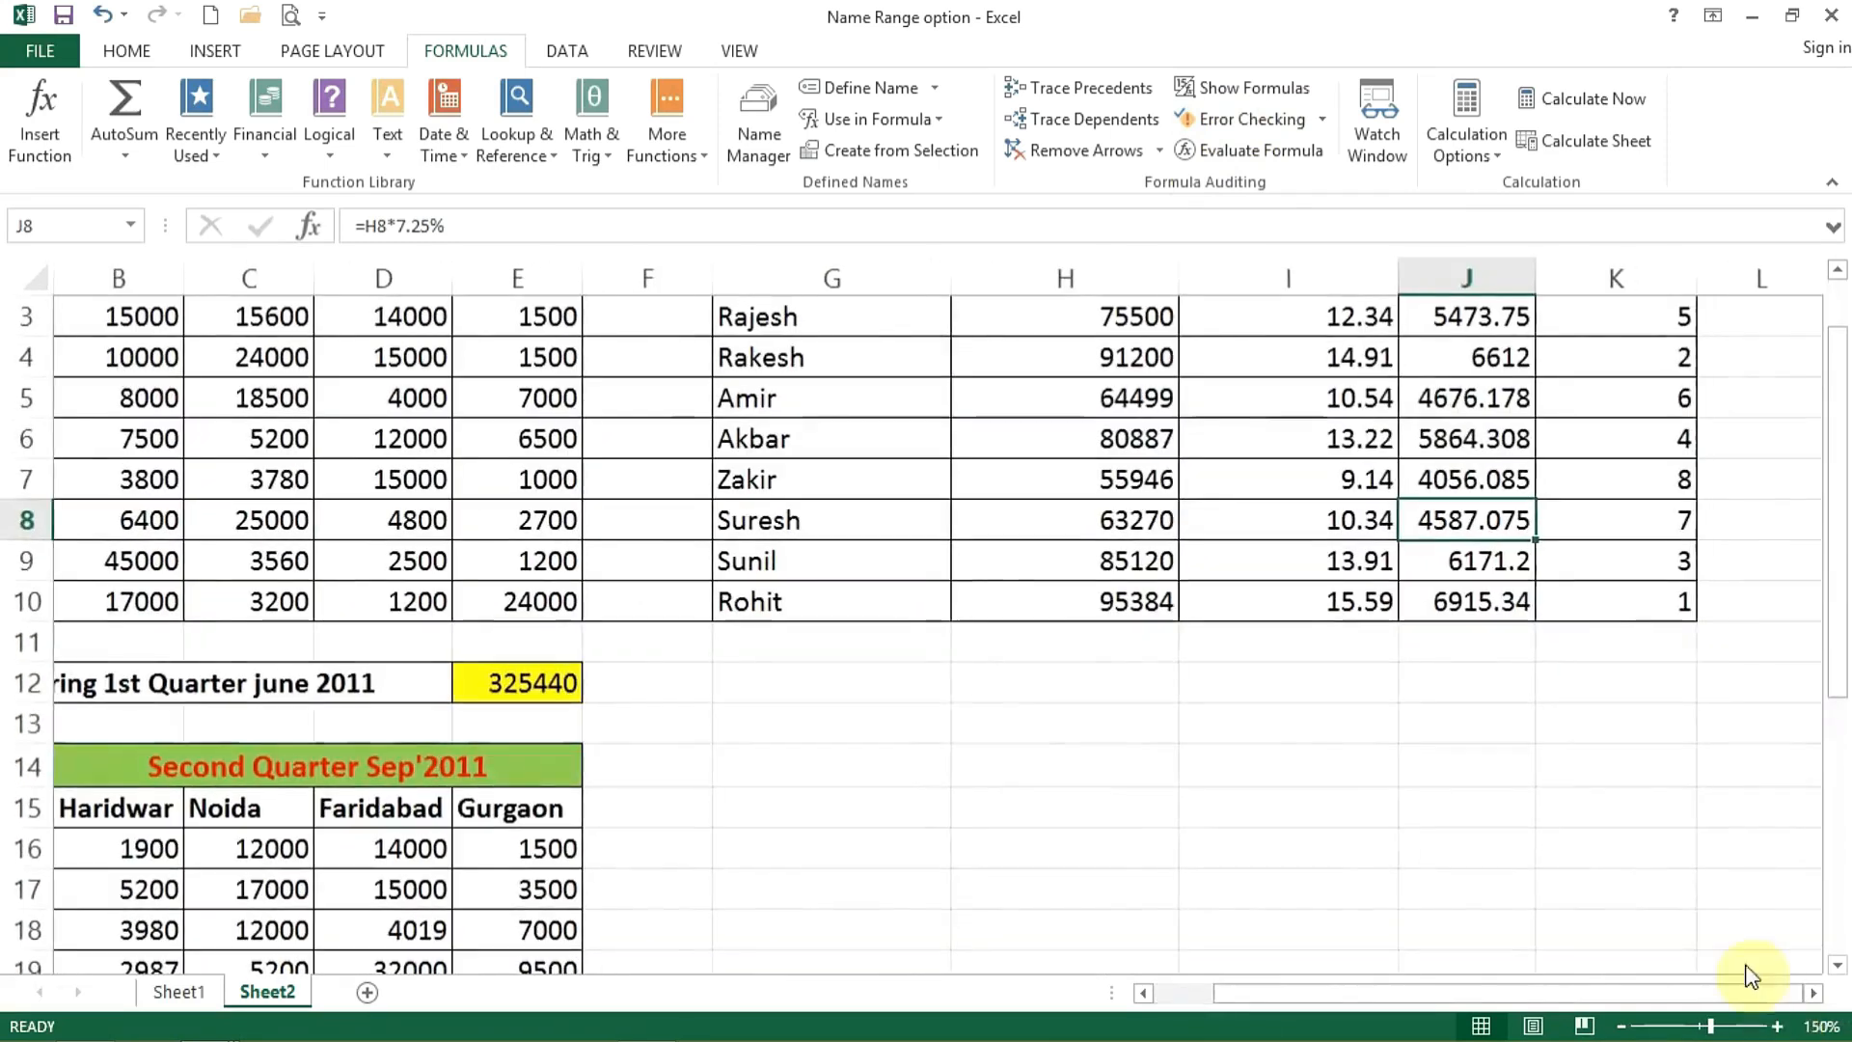
{"action": "scroll", "coordinate": [1744, 588], "scroll_direction": "up", "scroll_amount": 1}
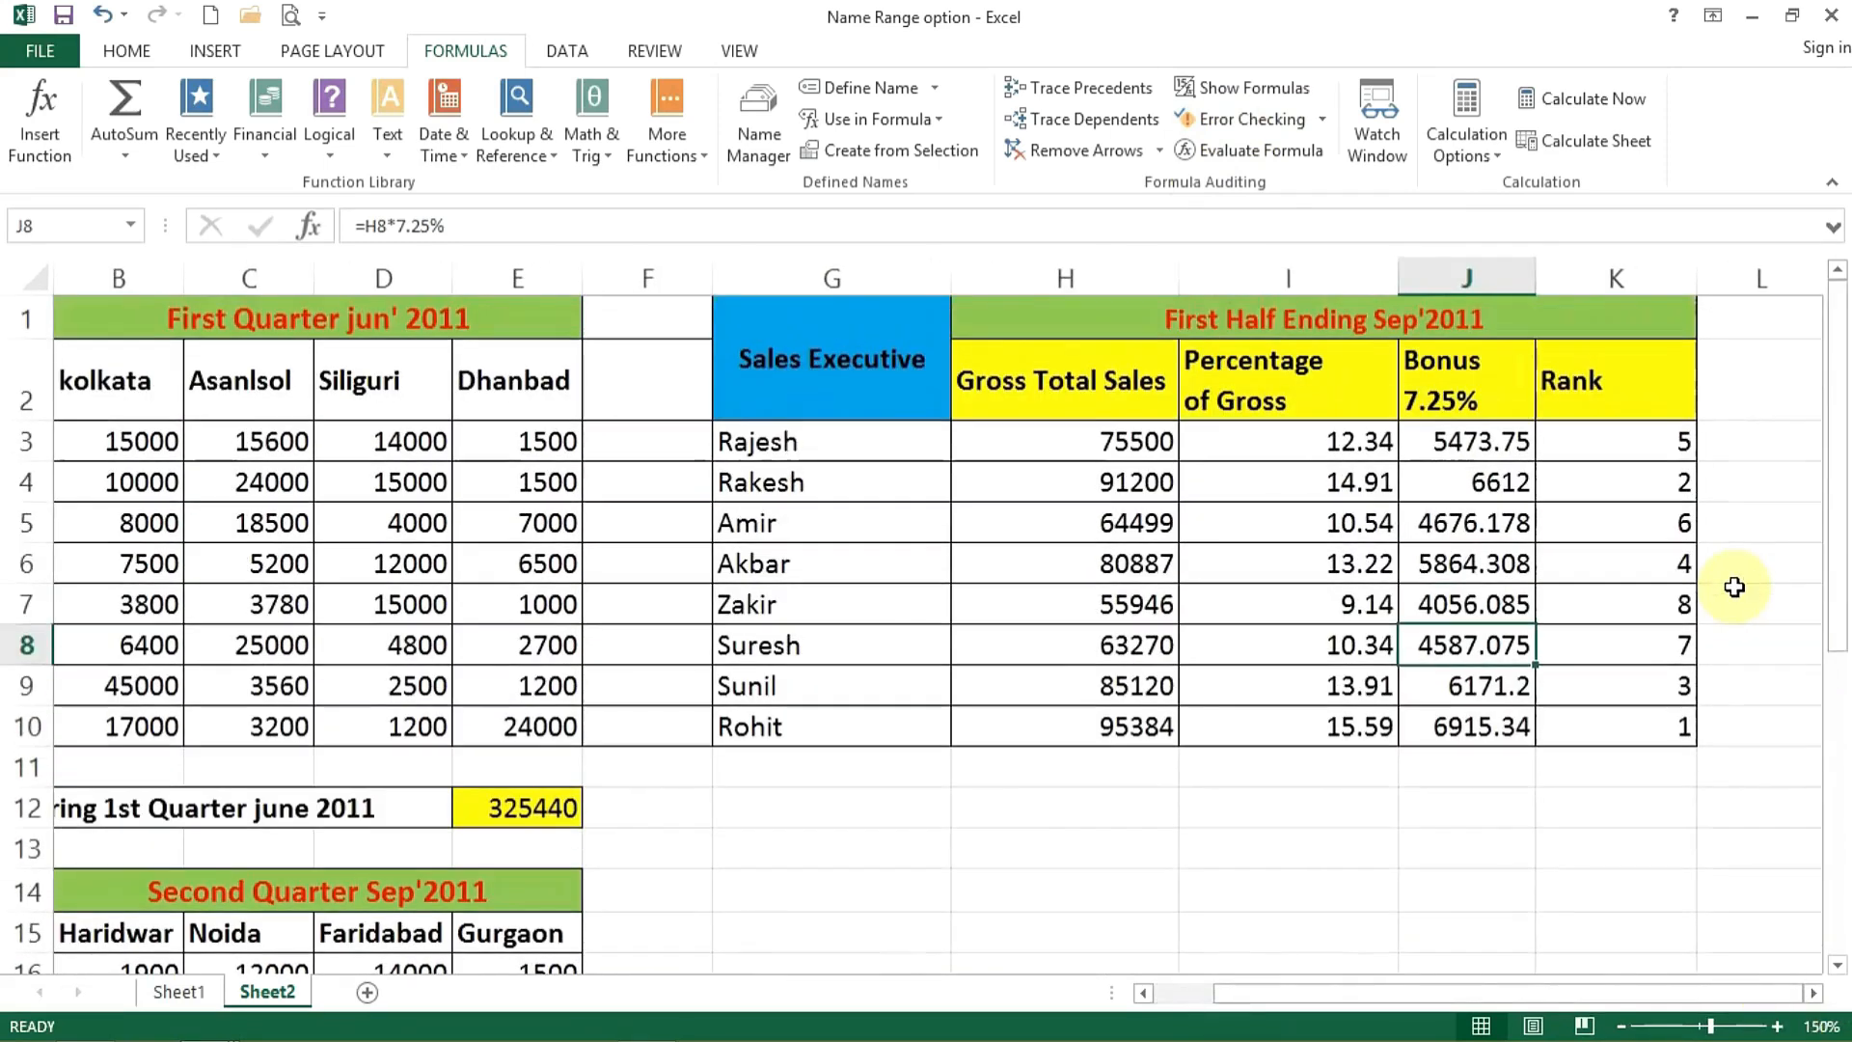
{"action": "left_click", "coordinate": [1778, 1026]}
{"action": "left_click", "coordinate": [1777, 1027]}
{"action": "left_click", "coordinate": [1813, 993]}
{"action": "left_click", "coordinate": [1813, 993]}
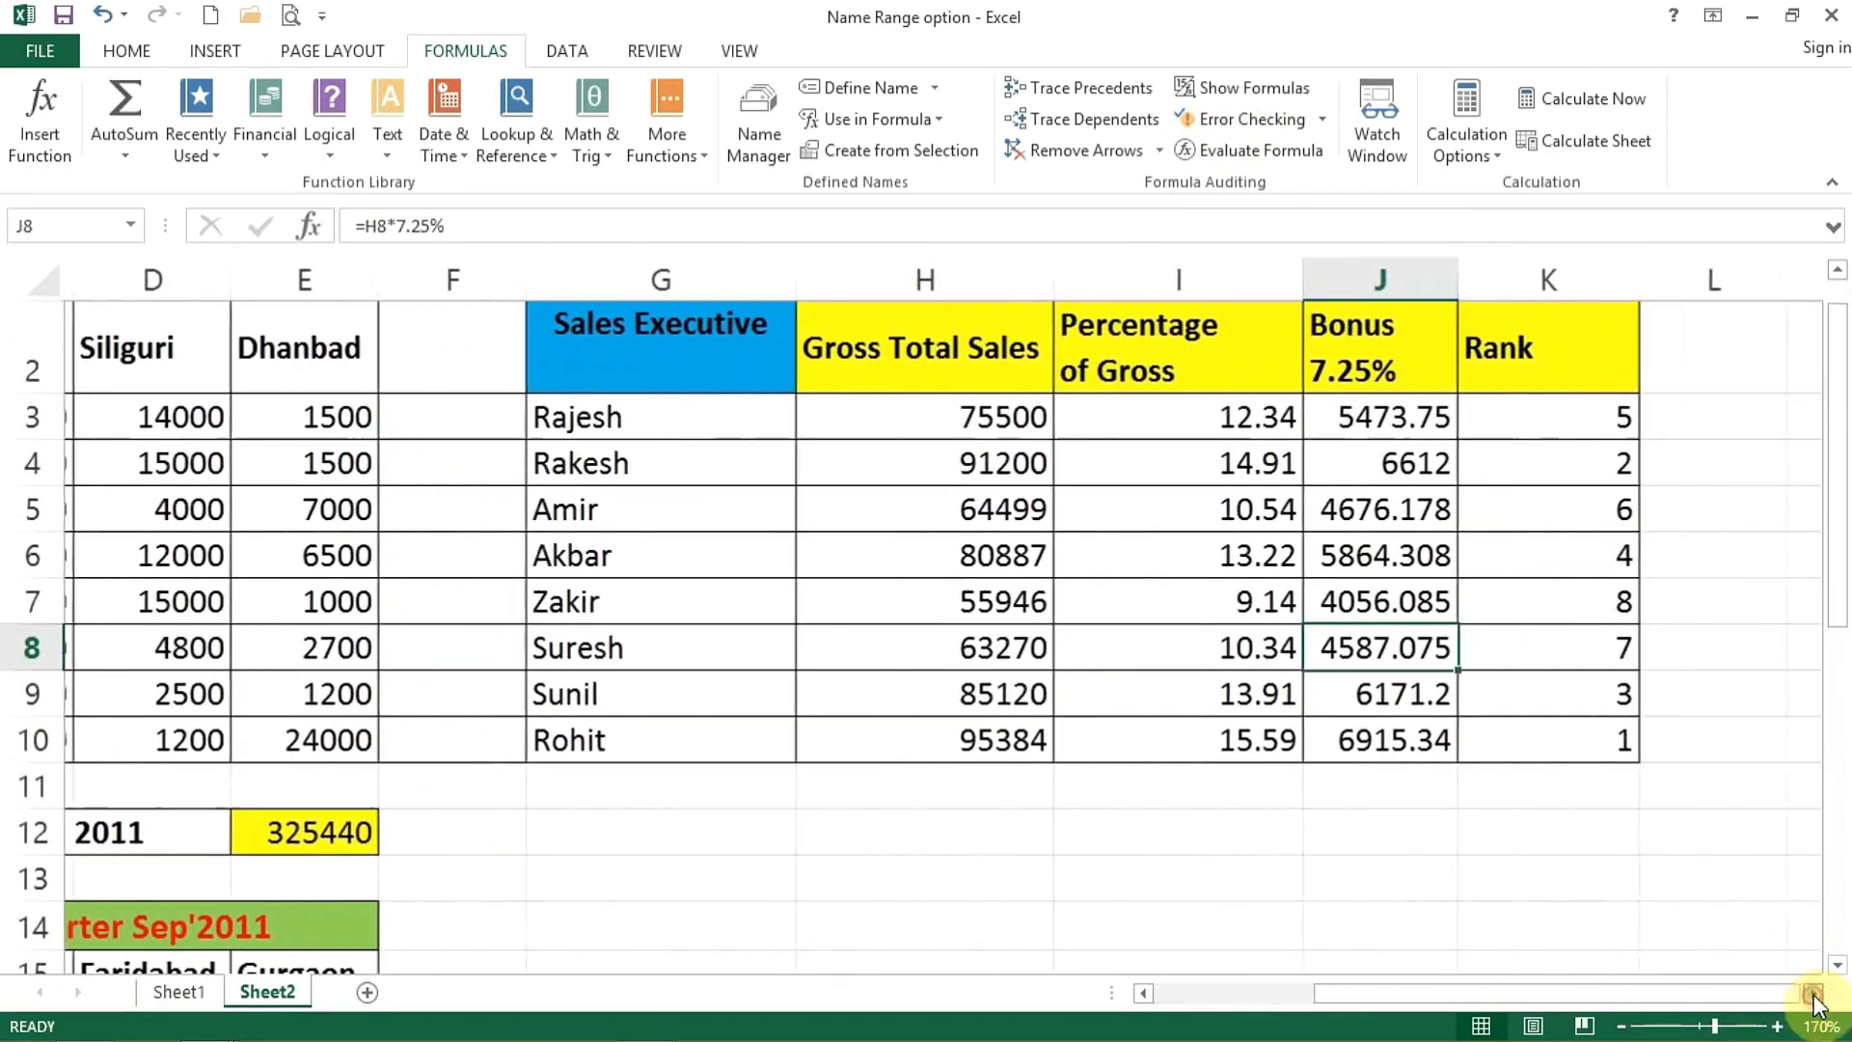
{"action": "scroll", "coordinate": [1745, 752], "scroll_direction": "up", "scroll_amount": 1}
{"action": "left_click", "coordinate": [1319, 559]}
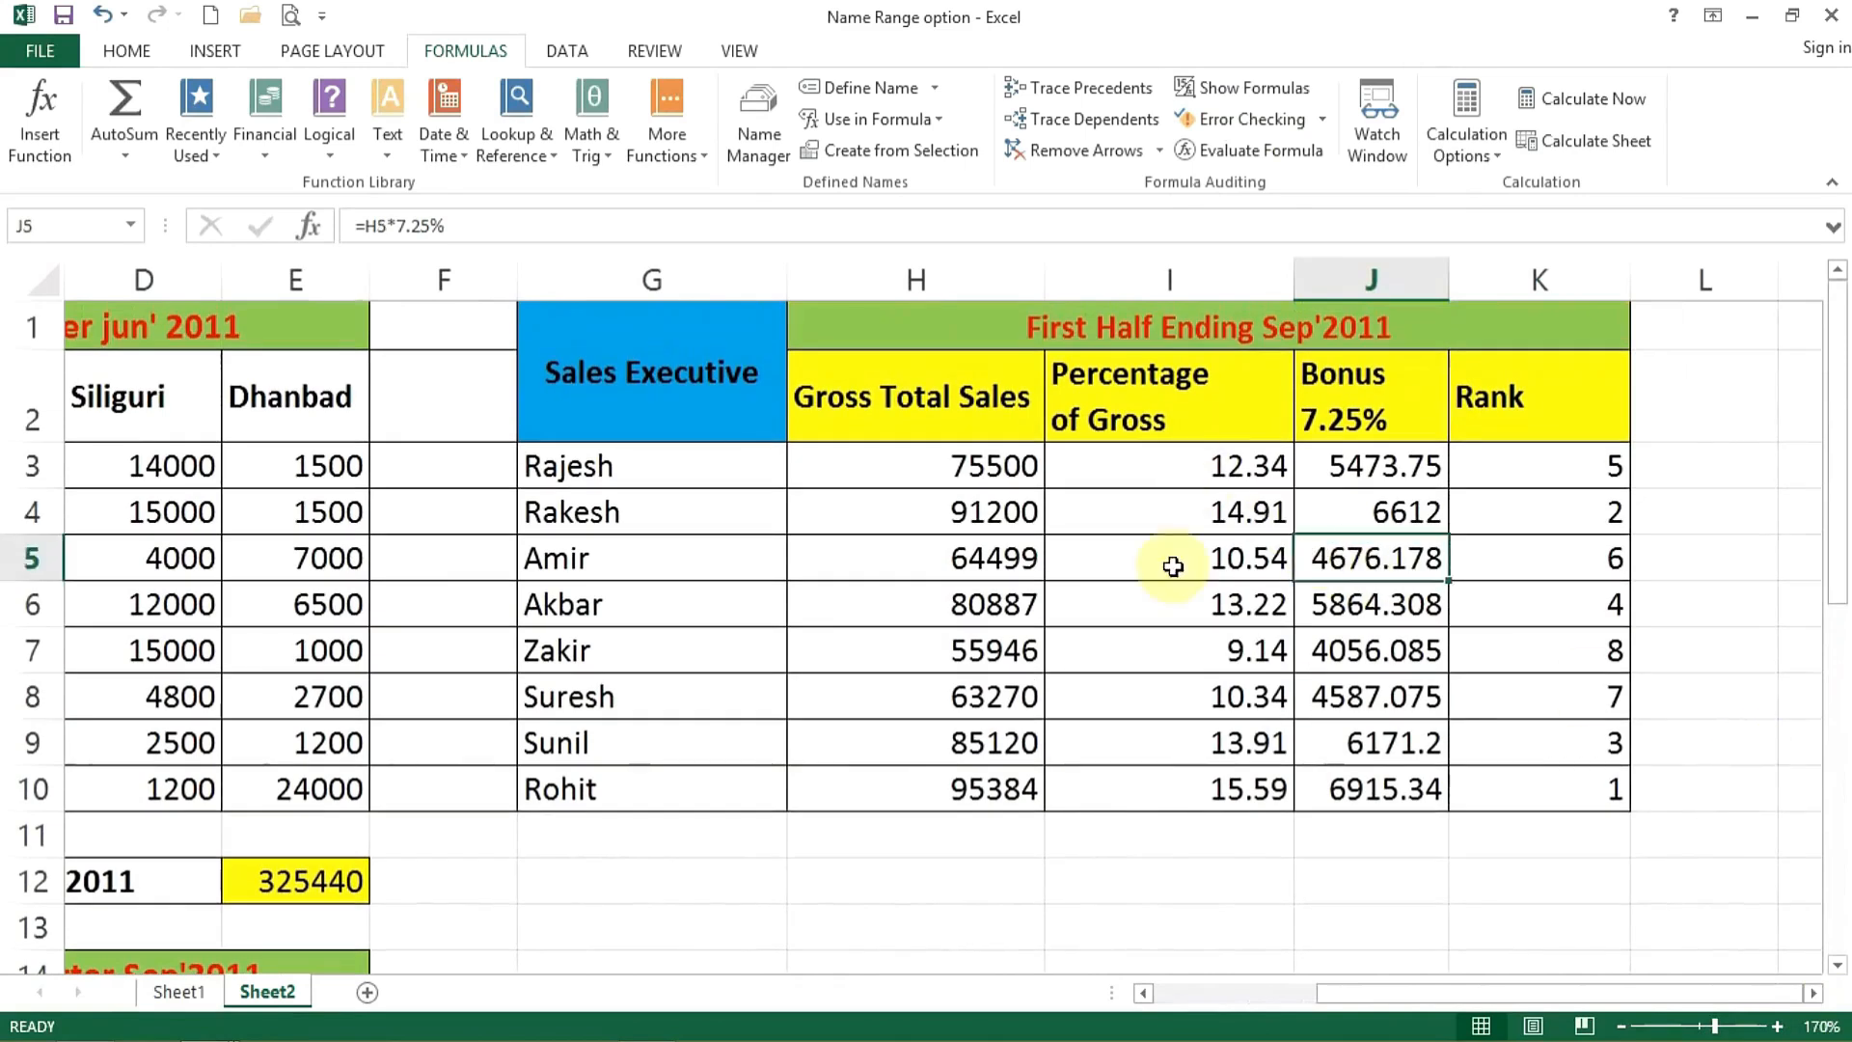
{"action": "double_click", "coordinate": [1362, 559]}
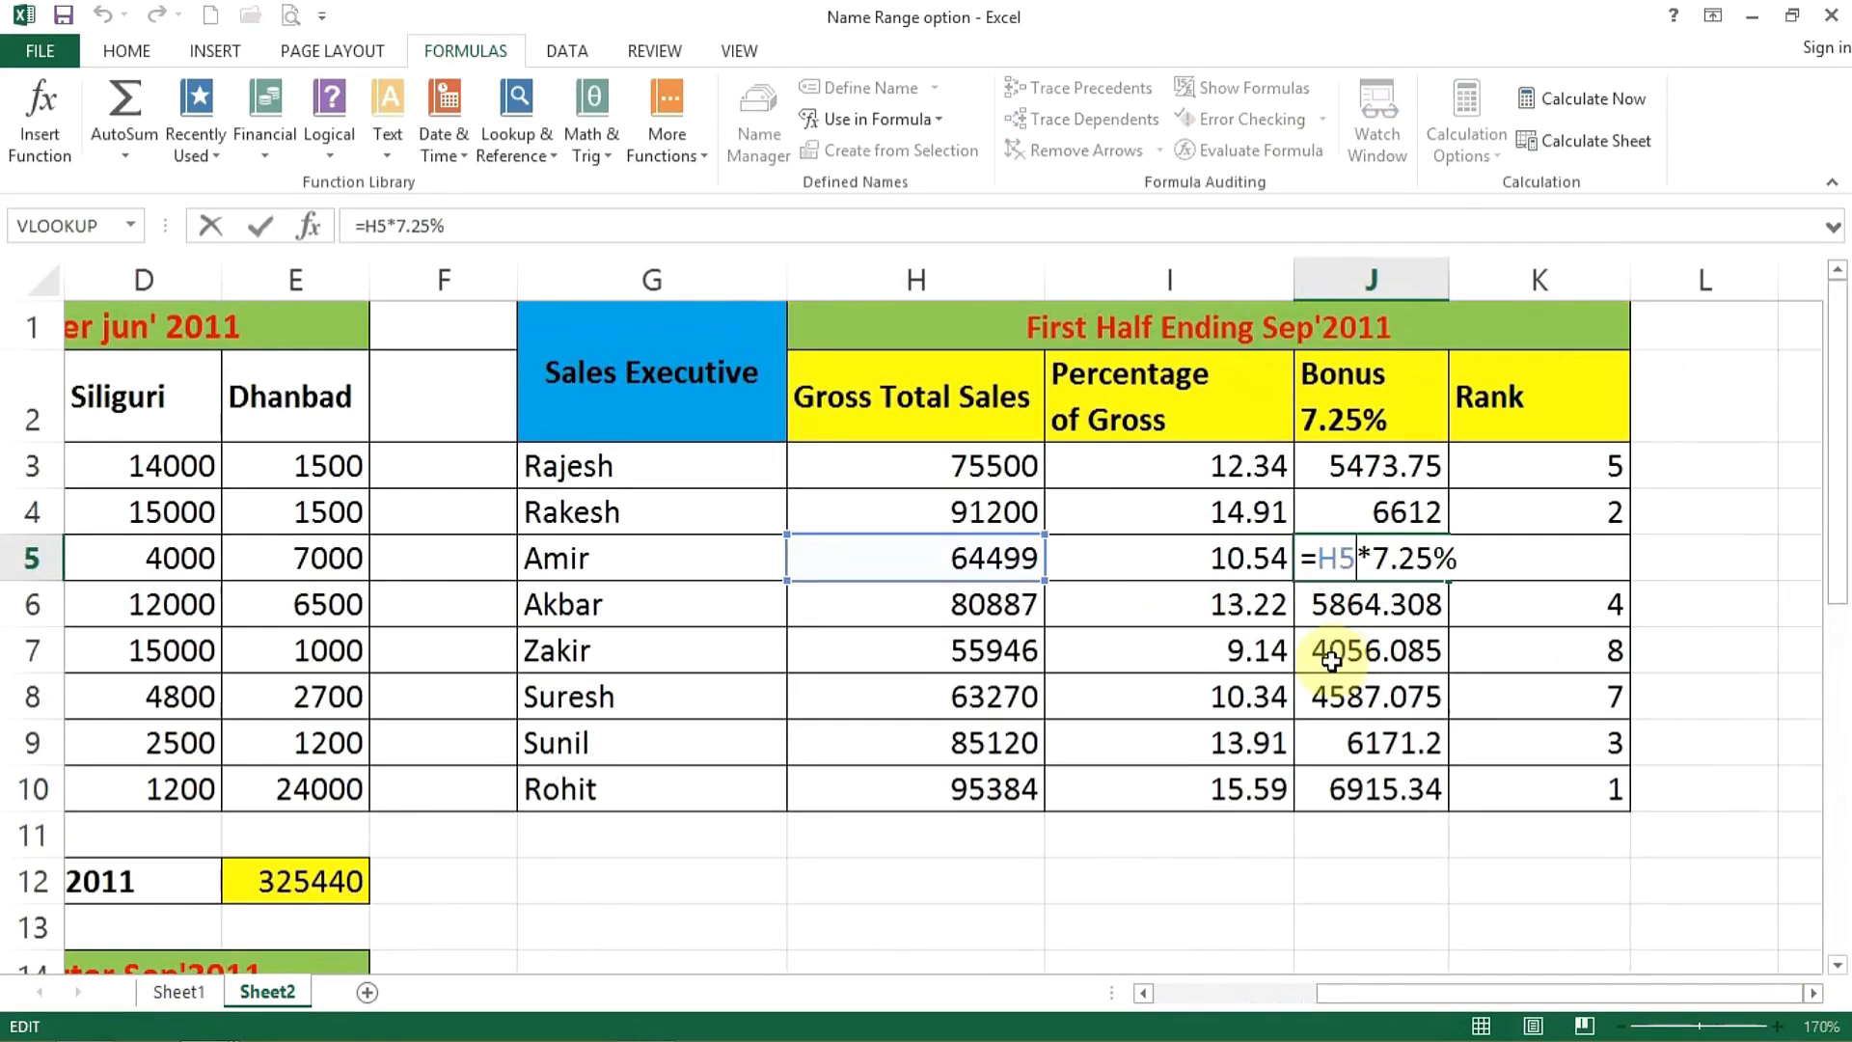
{"action": "key", "text": "BackSpace"}
{"action": "type", "text": "4"}
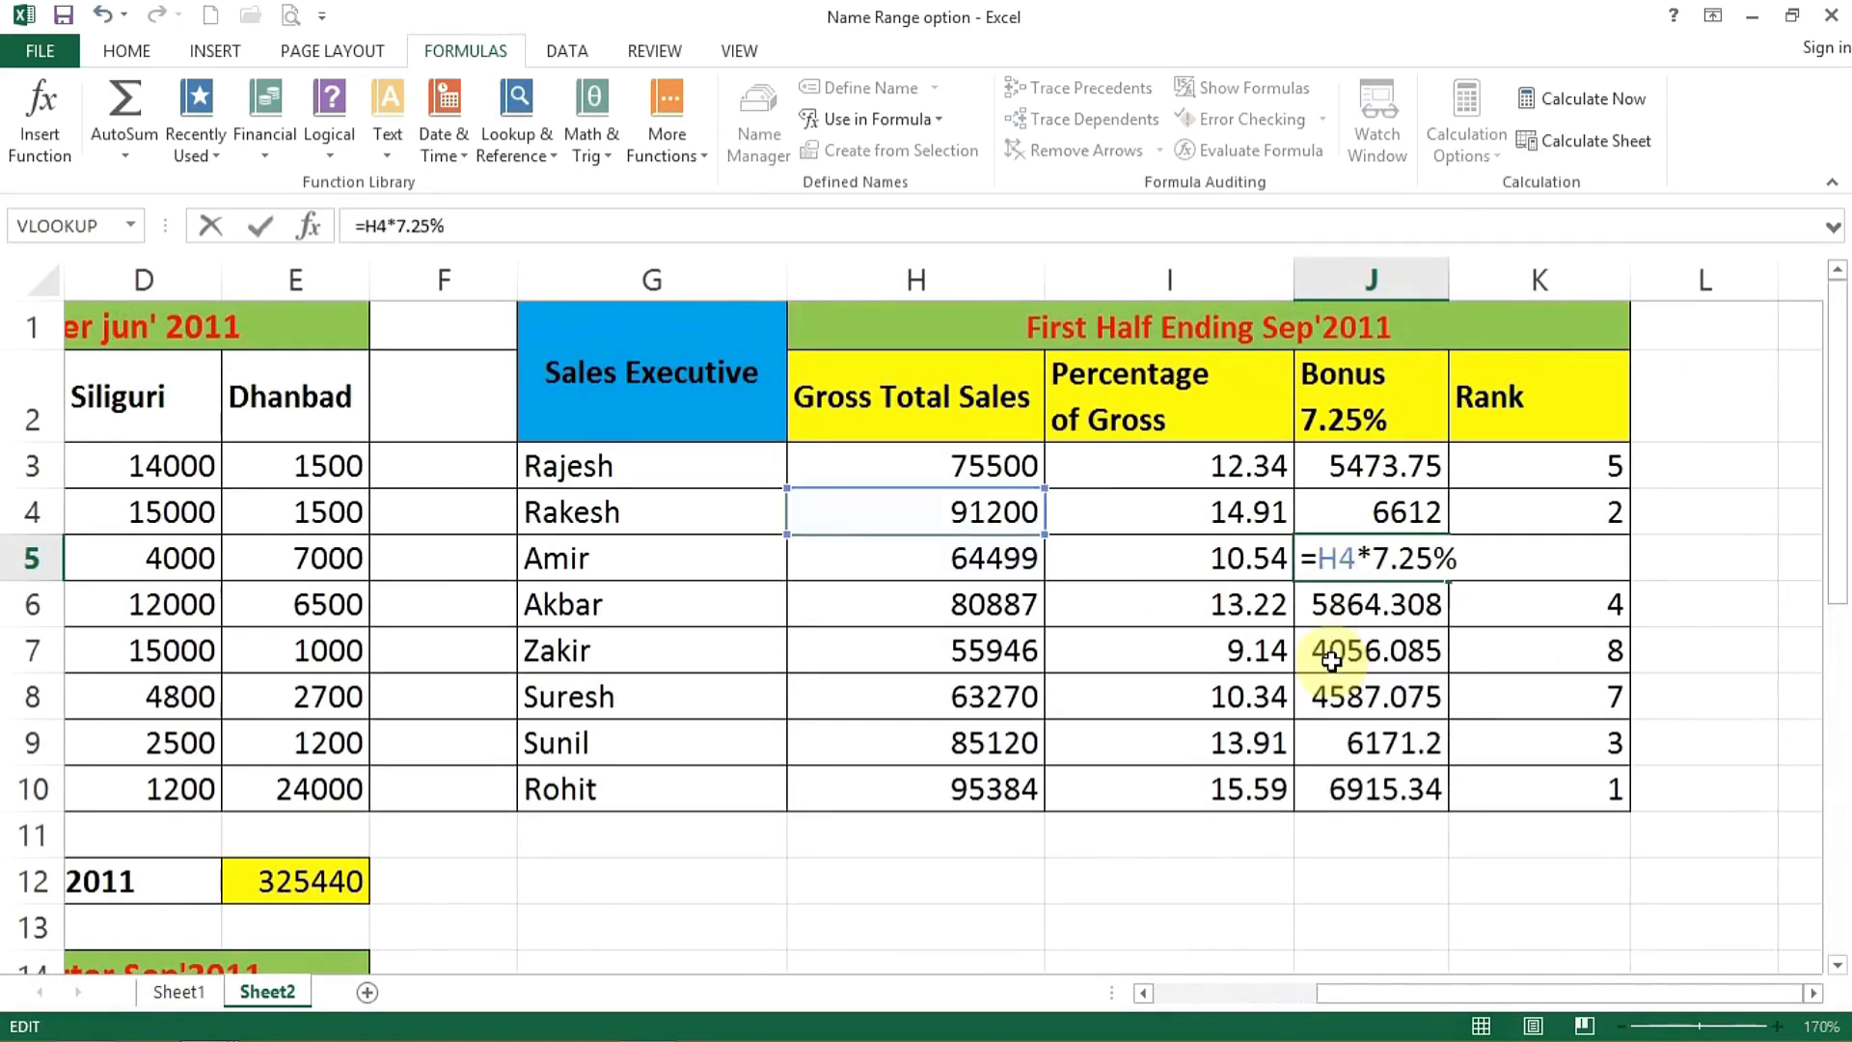
{"action": "key", "text": "Return"}
Step: Run error checking on the sheet and fix the inconsistent bonus formula in J5 by copying the formula from above
{"action": "left_click", "coordinate": [1097, 736]}
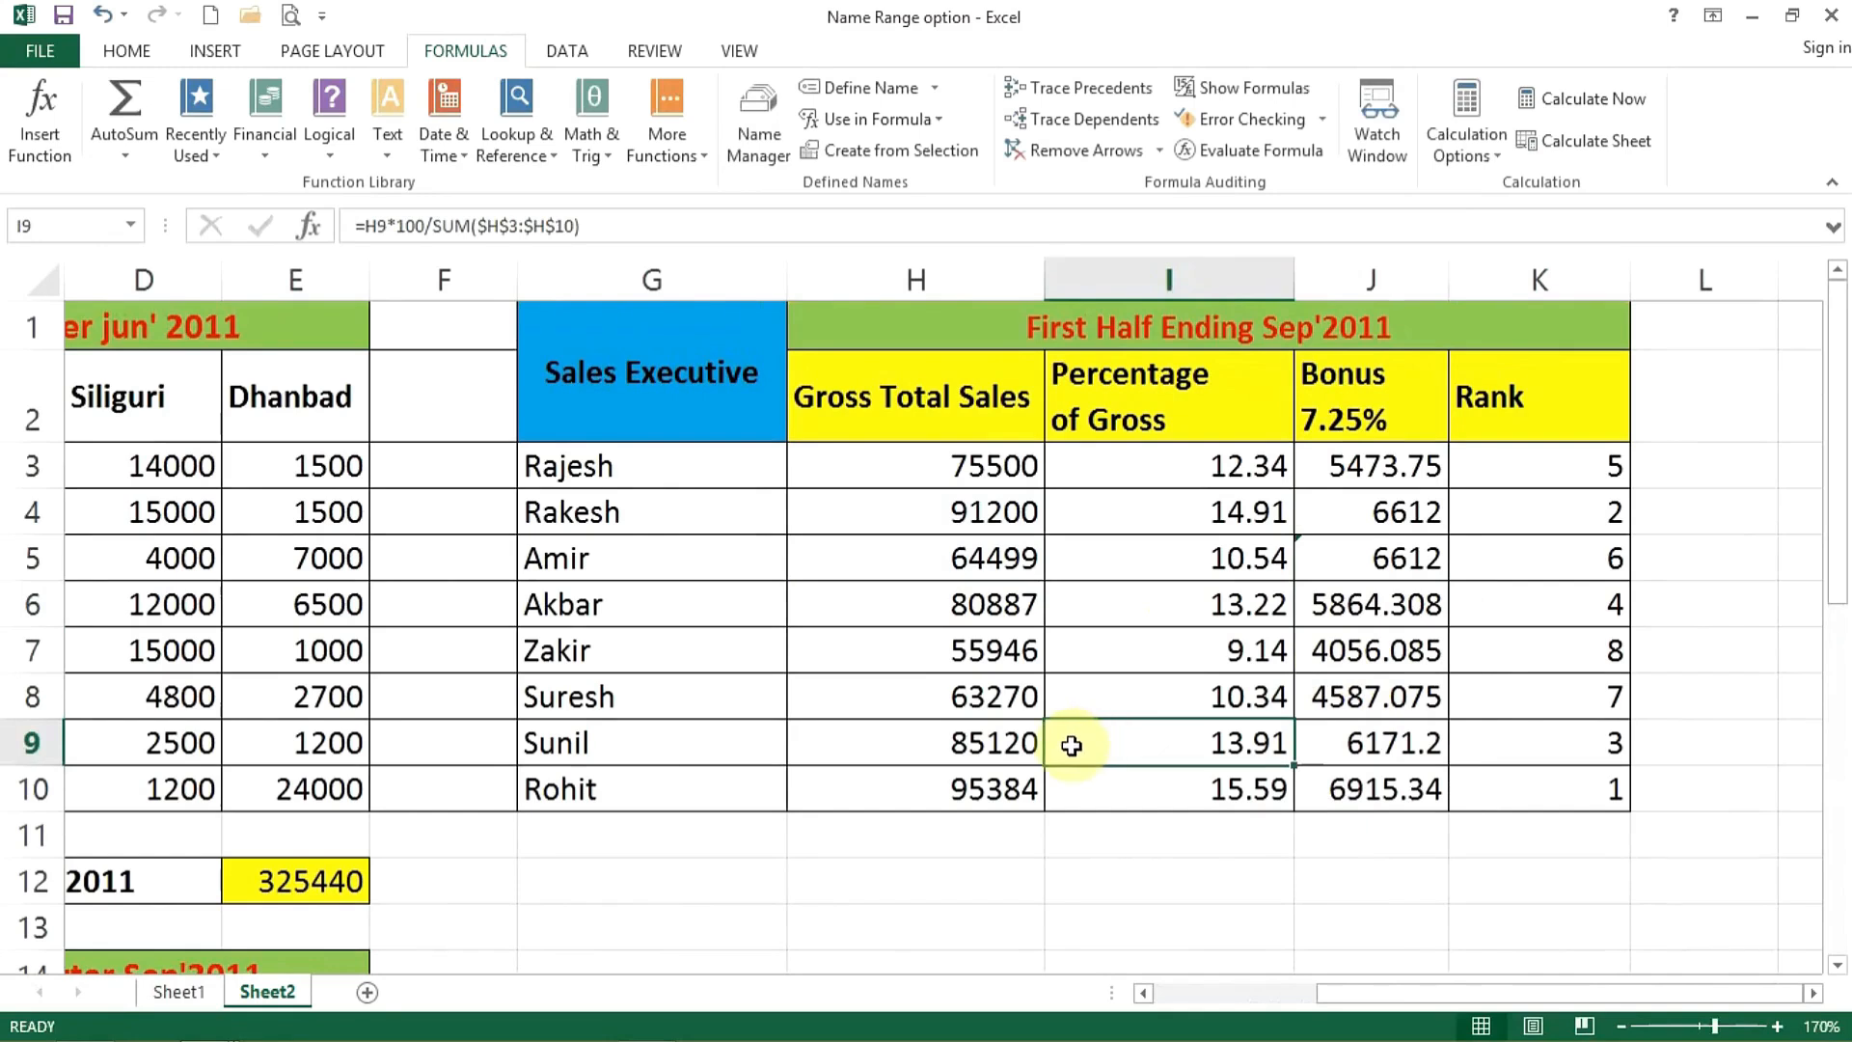
{"action": "left_click", "coordinate": [758, 540]}
{"action": "left_click", "coordinate": [1247, 120]}
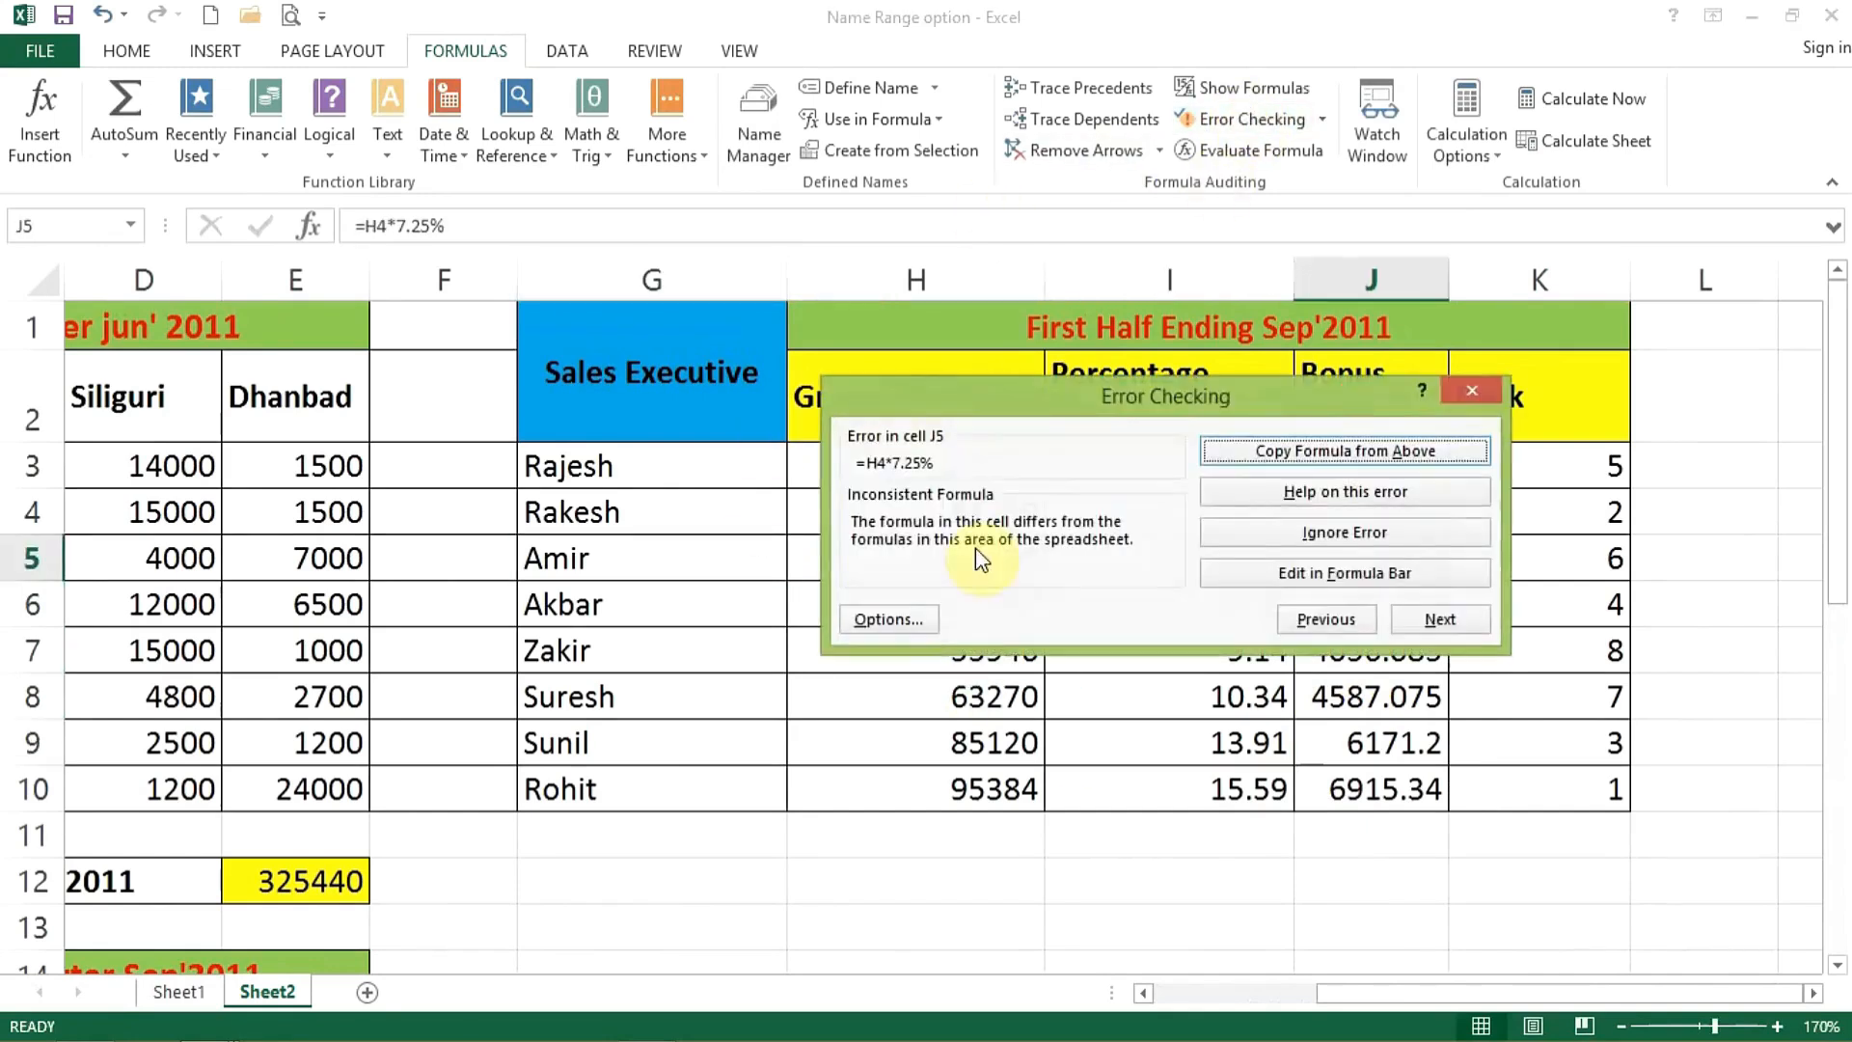
{"action": "left_click_drag", "start_coordinate": [1130, 395], "coordinate": [555, 378]}
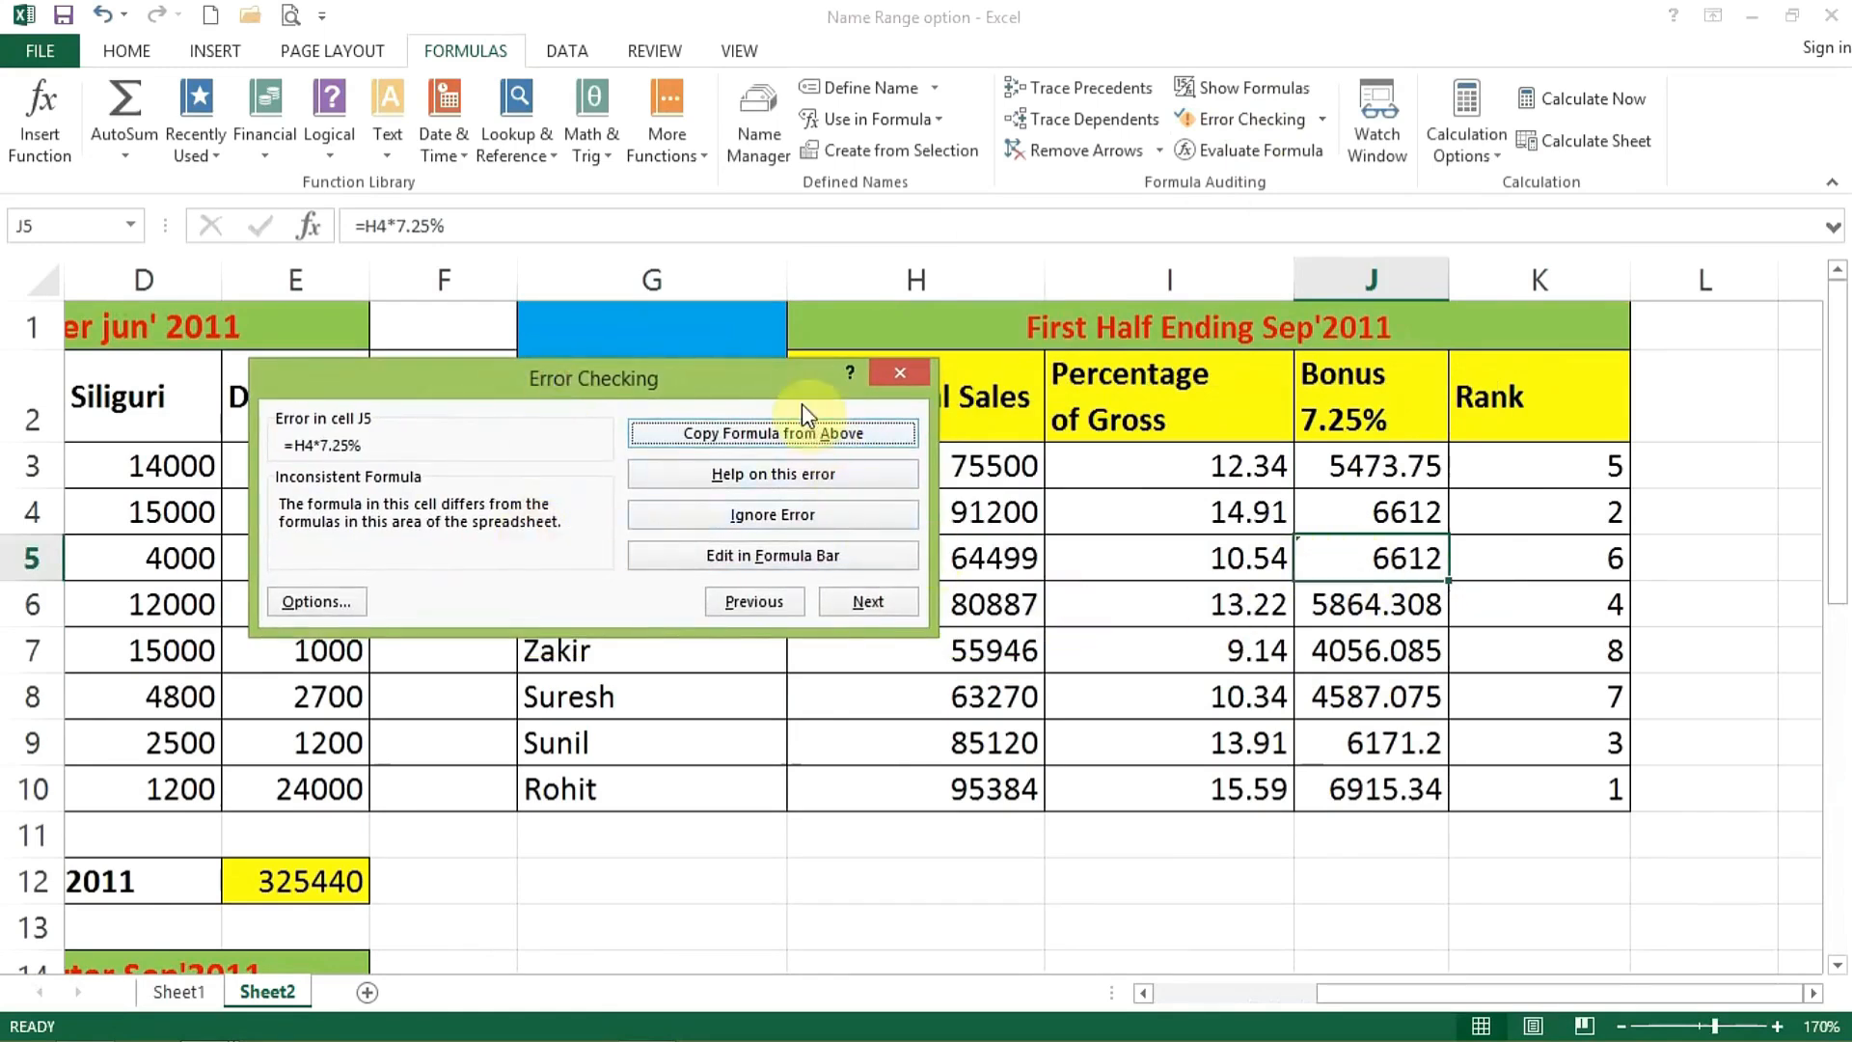
{"action": "left_click_drag", "start_coordinate": [794, 382], "coordinate": [976, 481]}
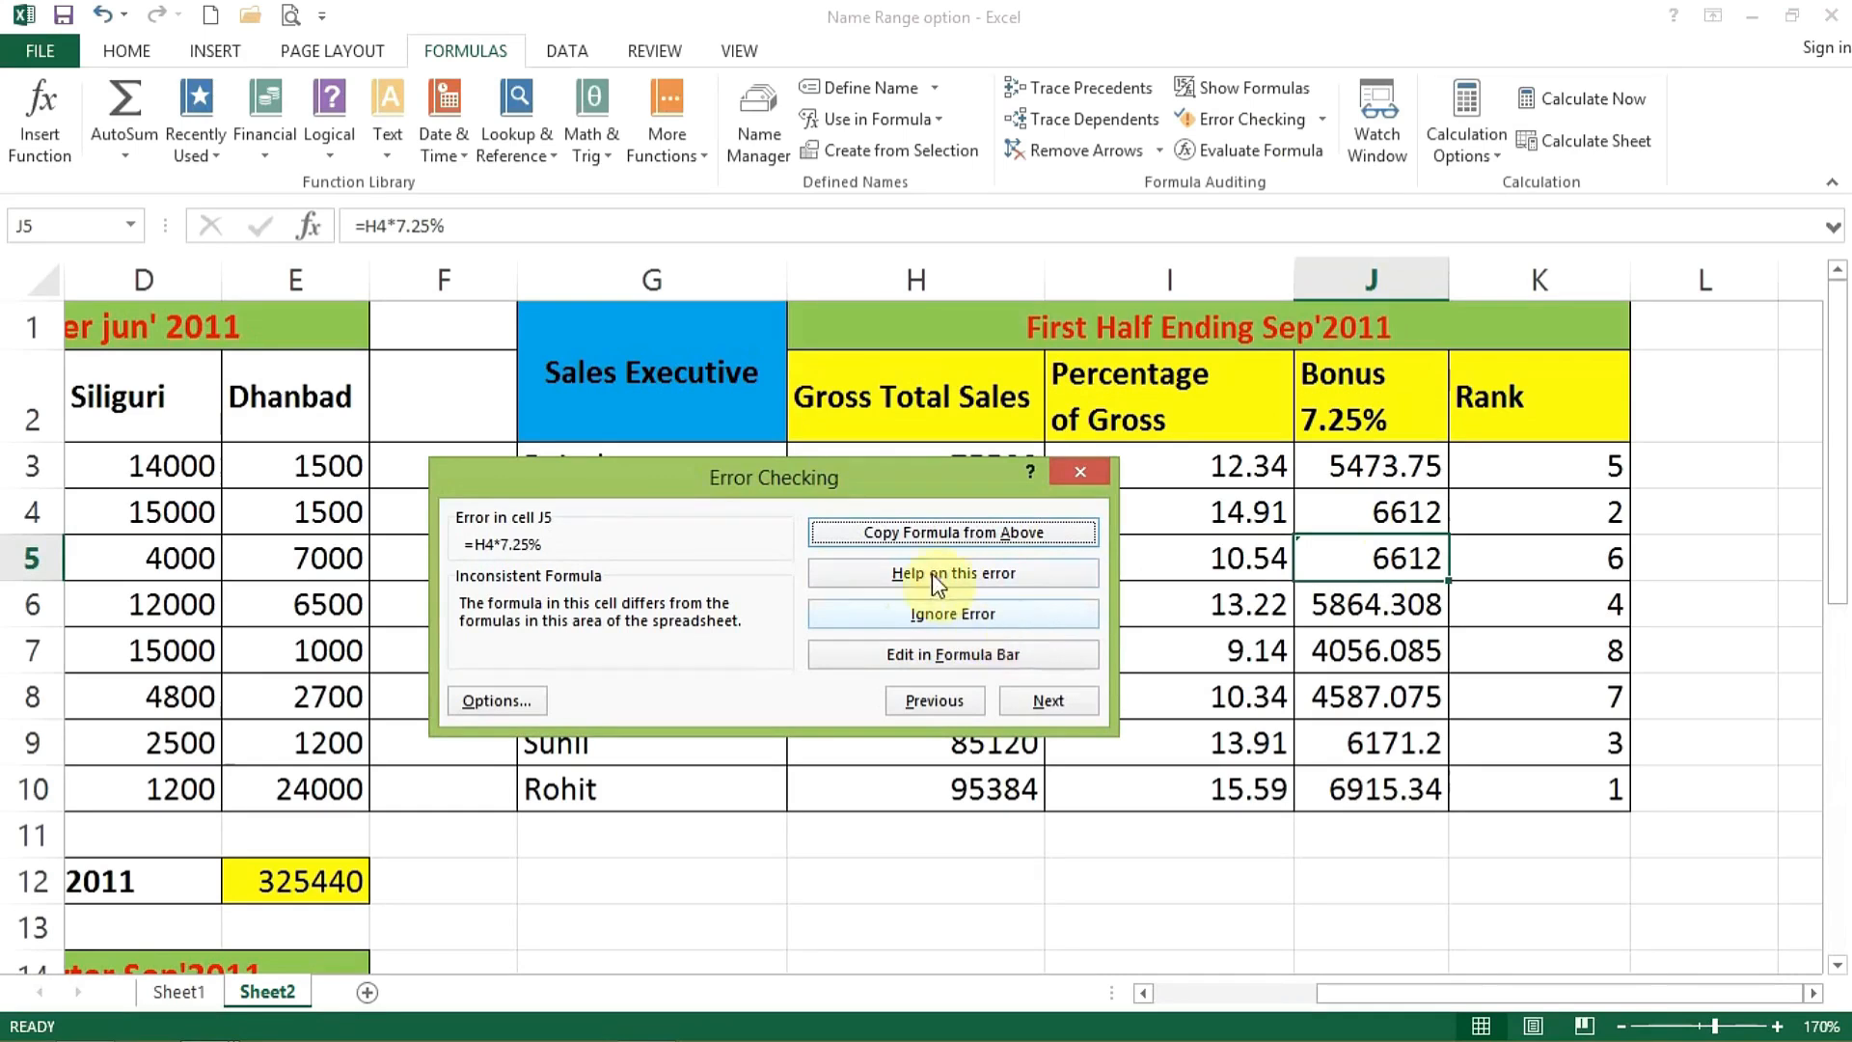
{"action": "left_click", "coordinate": [926, 532]}
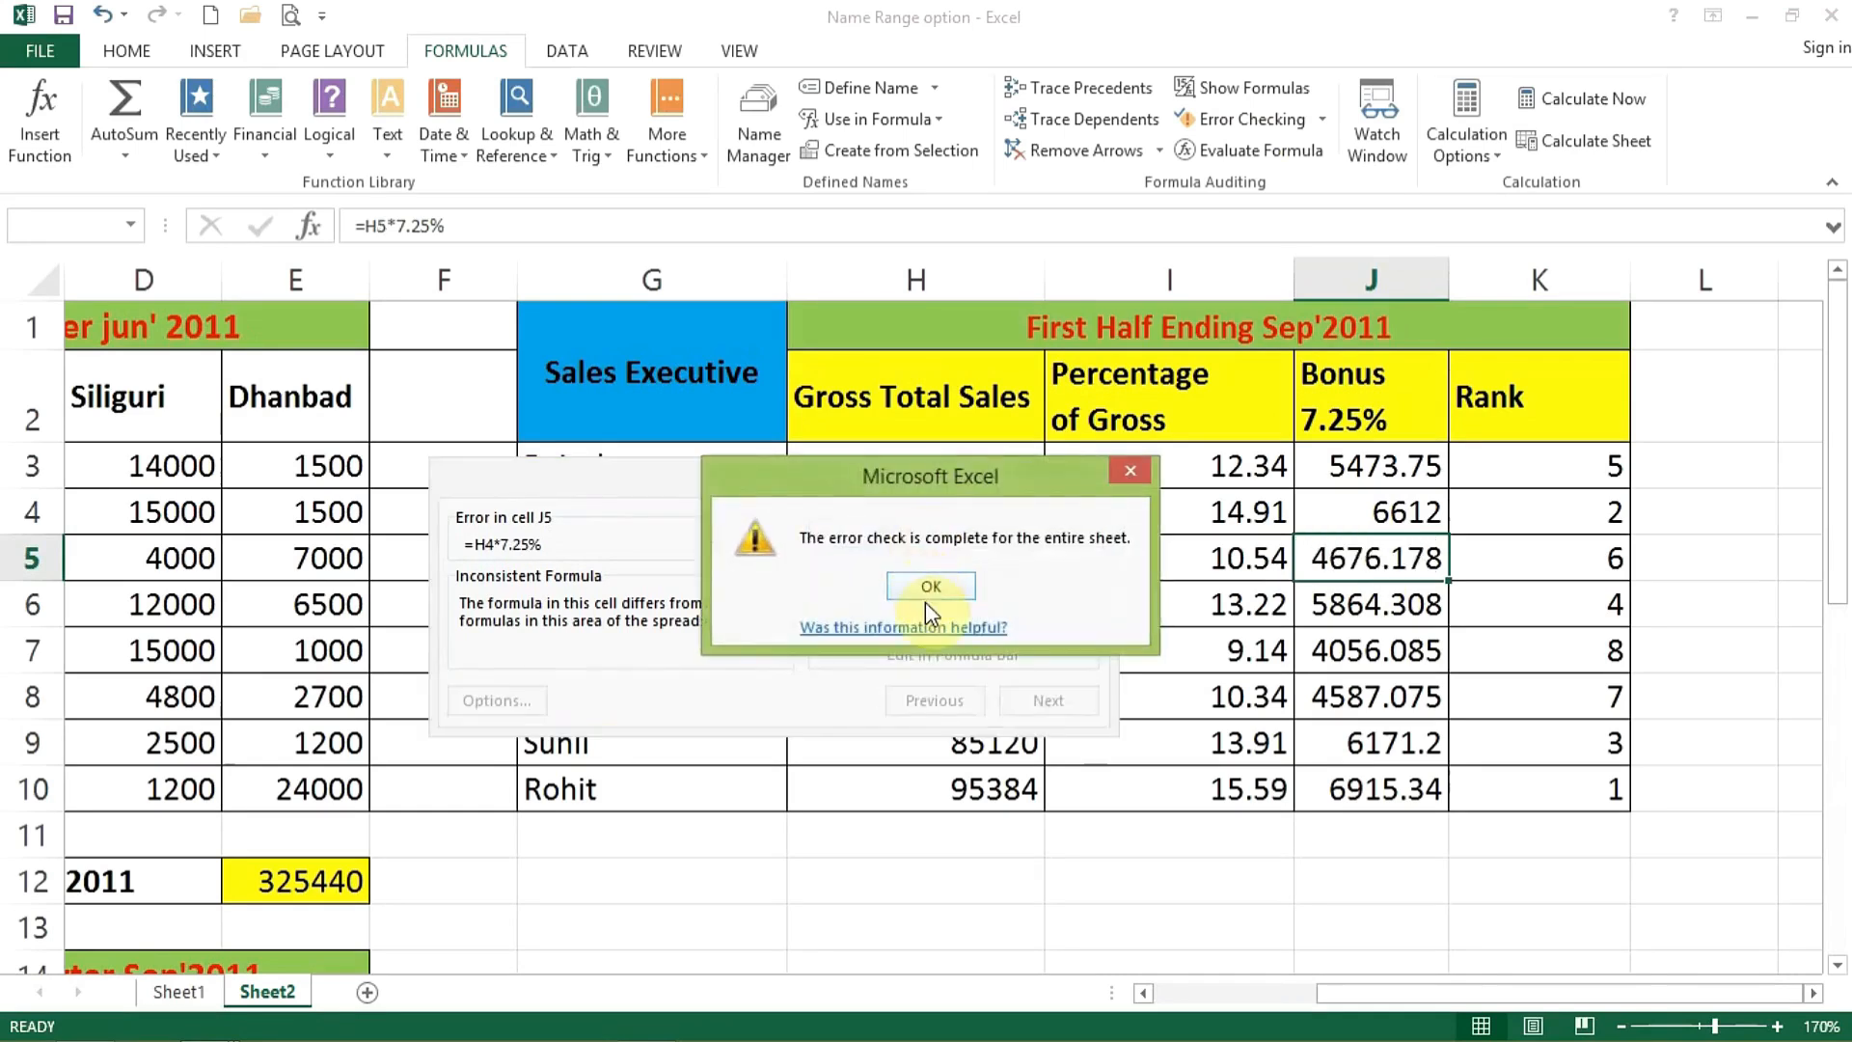
{"action": "left_click", "coordinate": [947, 588]}
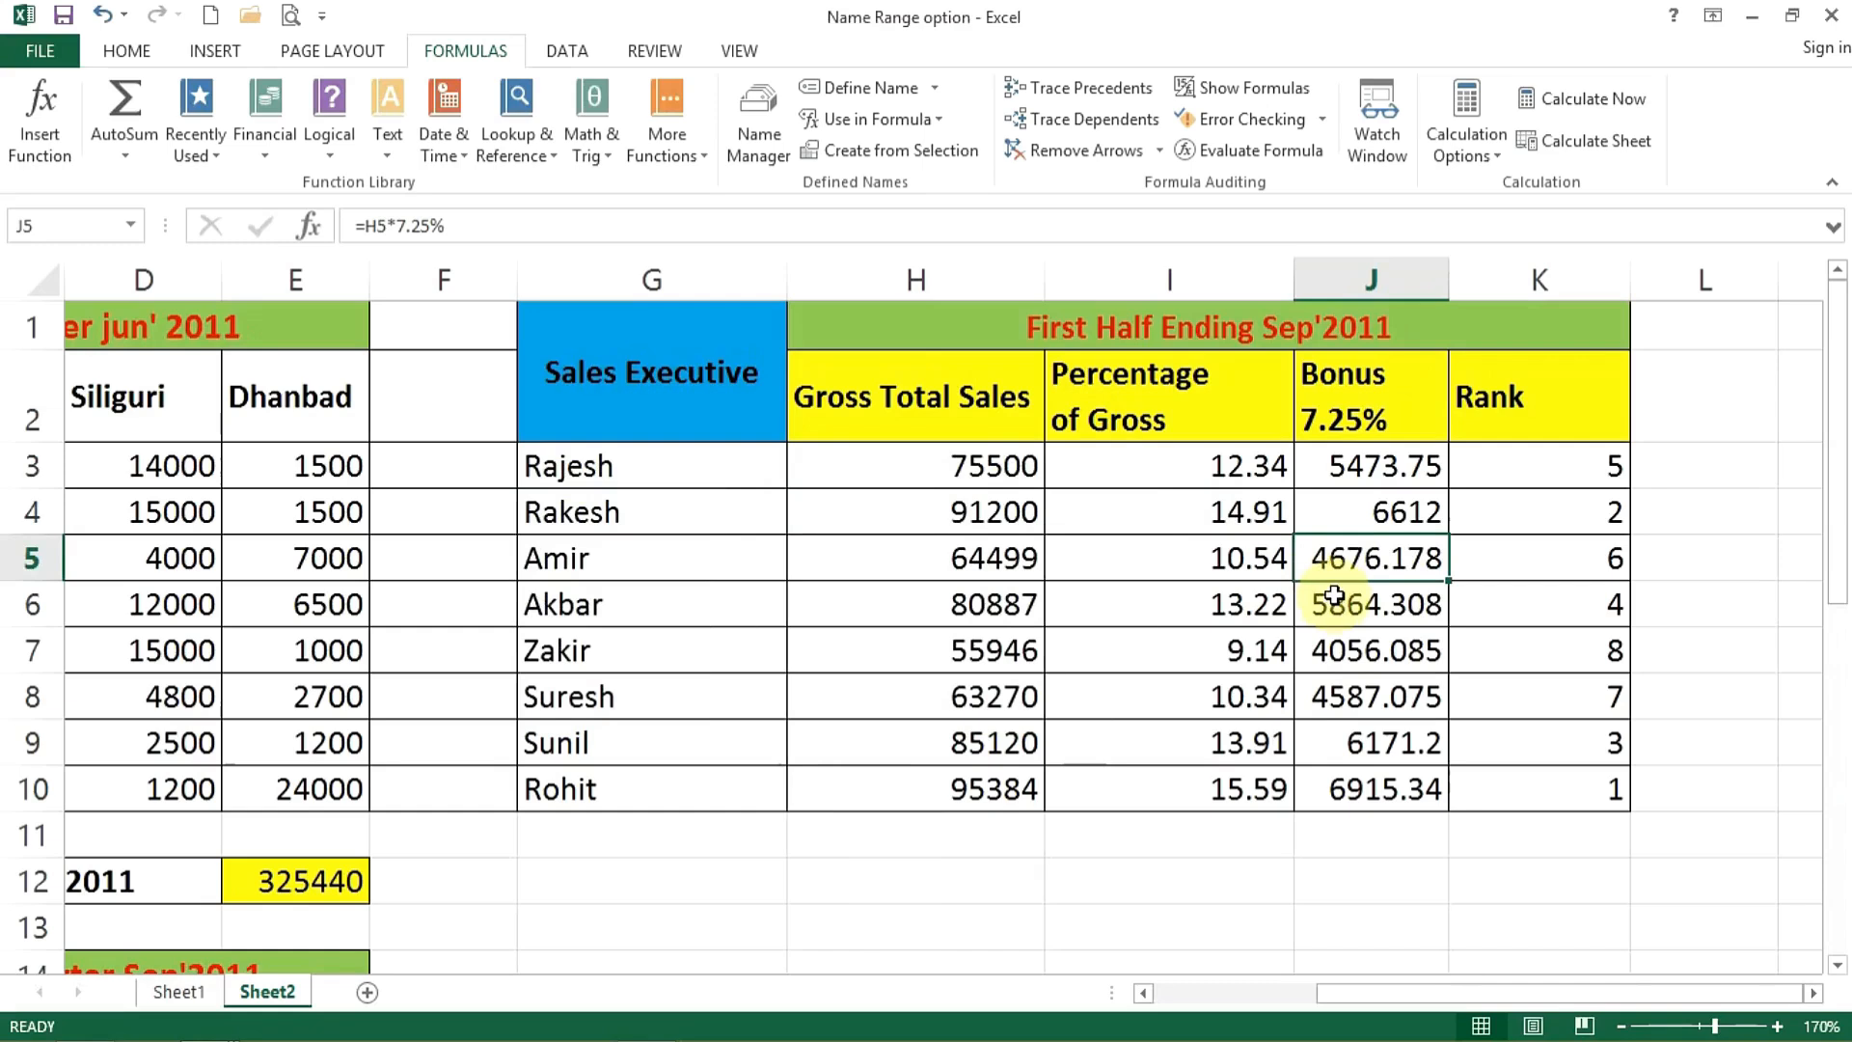
Step: Change the bonus formula in J8 to =Hb*7.25% to create a deliberate invalid name error
{"action": "left_click", "coordinate": [1359, 695]}
{"action": "double_click", "coordinate": [1359, 694]}
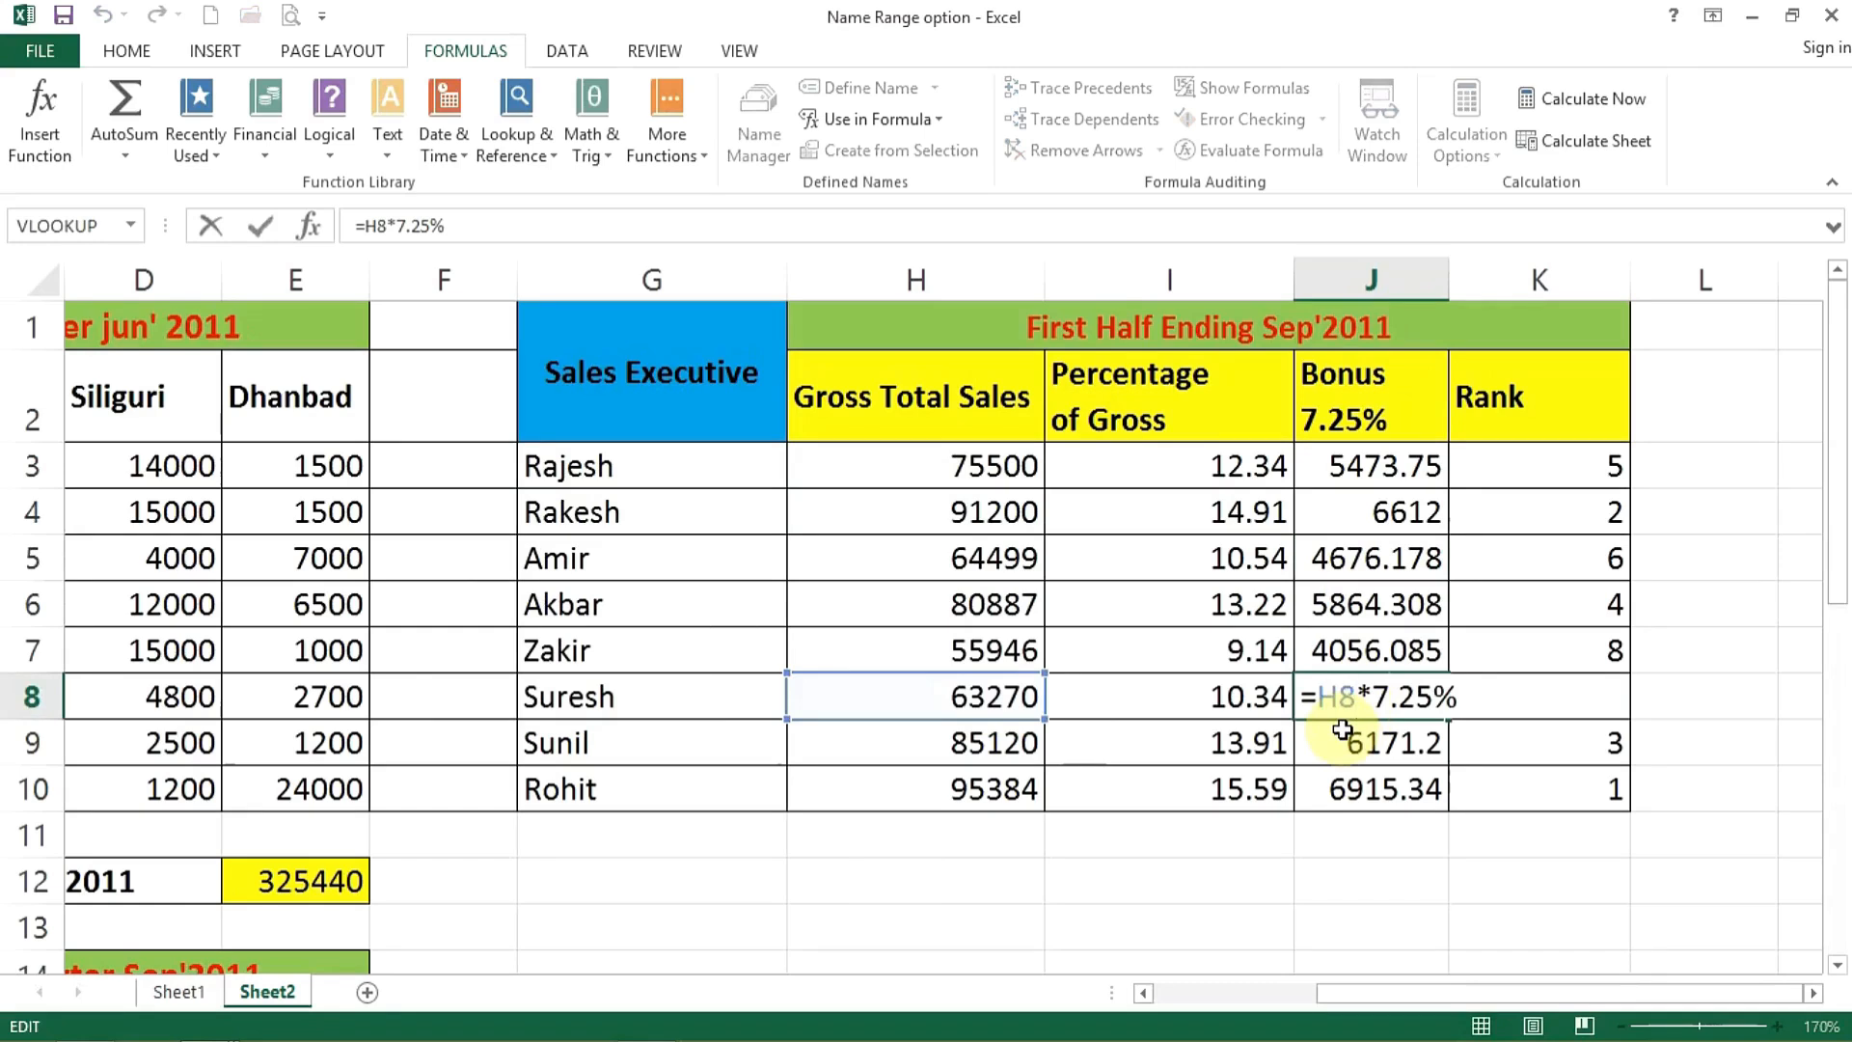
{"action": "key", "text": "BackSpace"}
{"action": "key", "text": "Escape"}
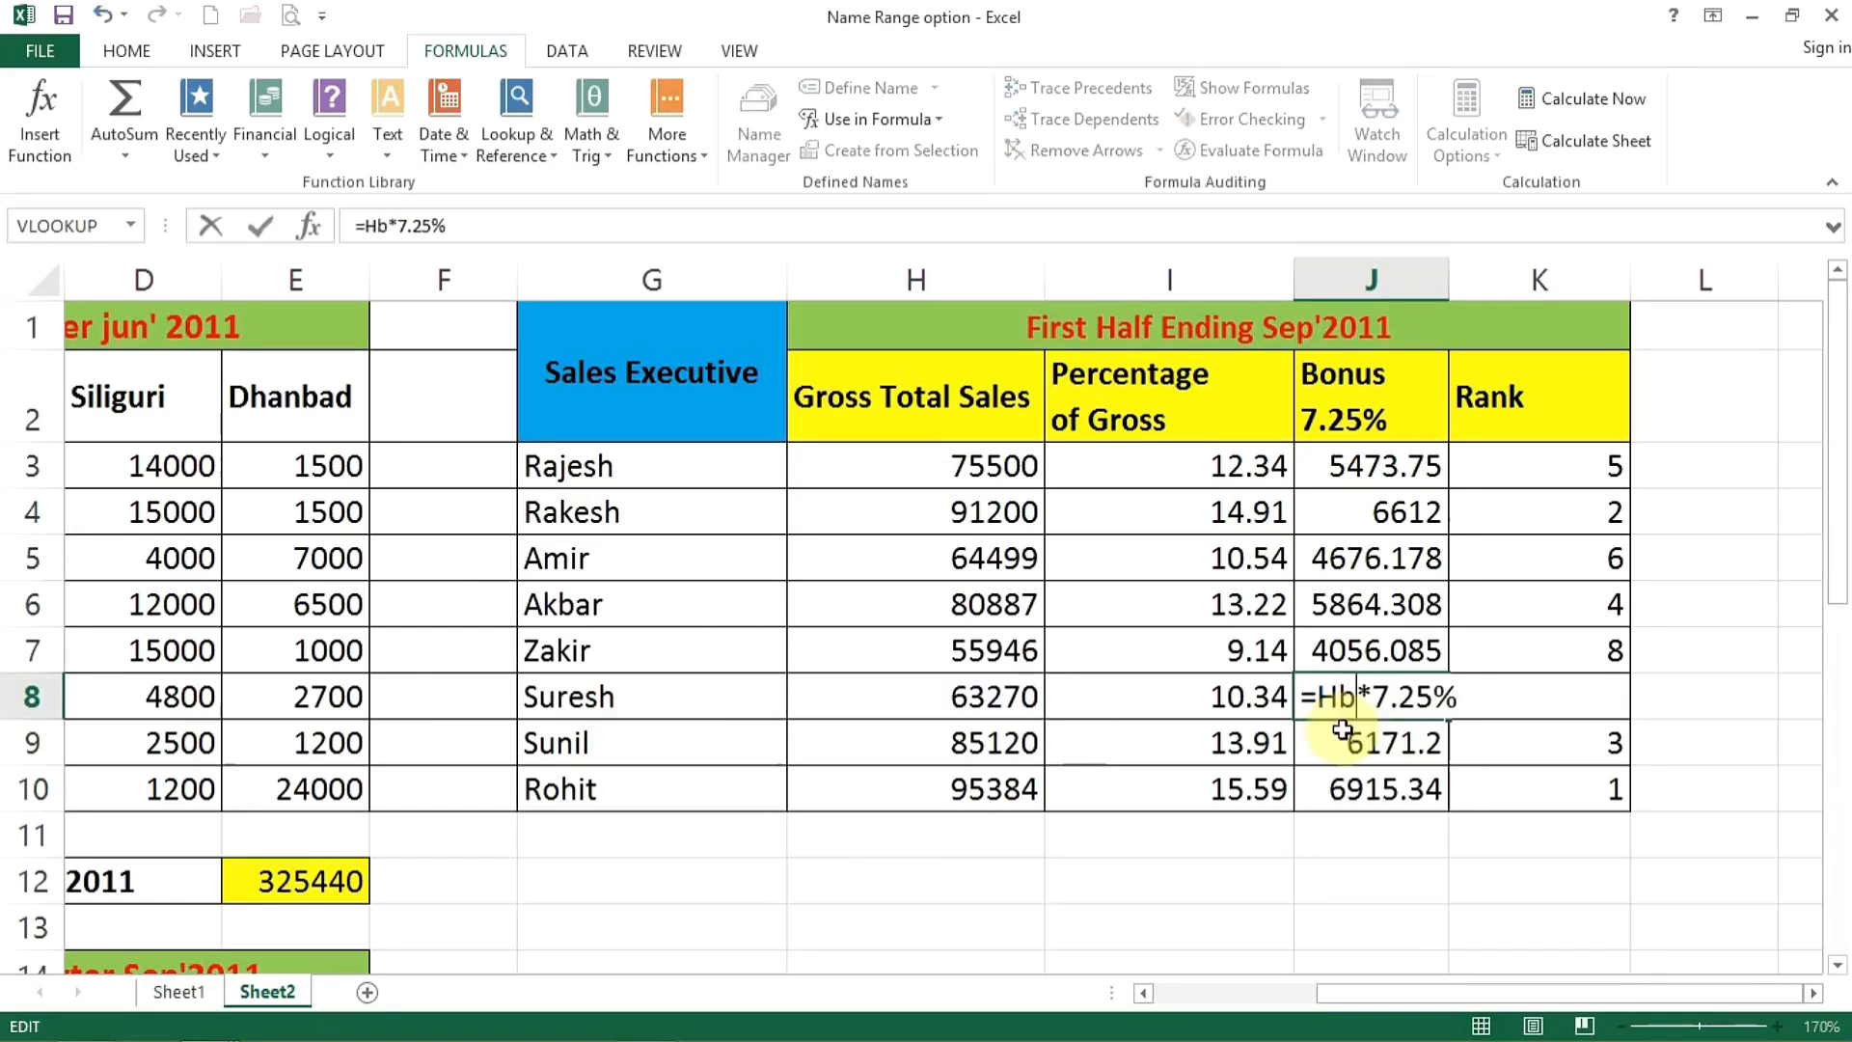
{"action": "key", "text": "Return"}
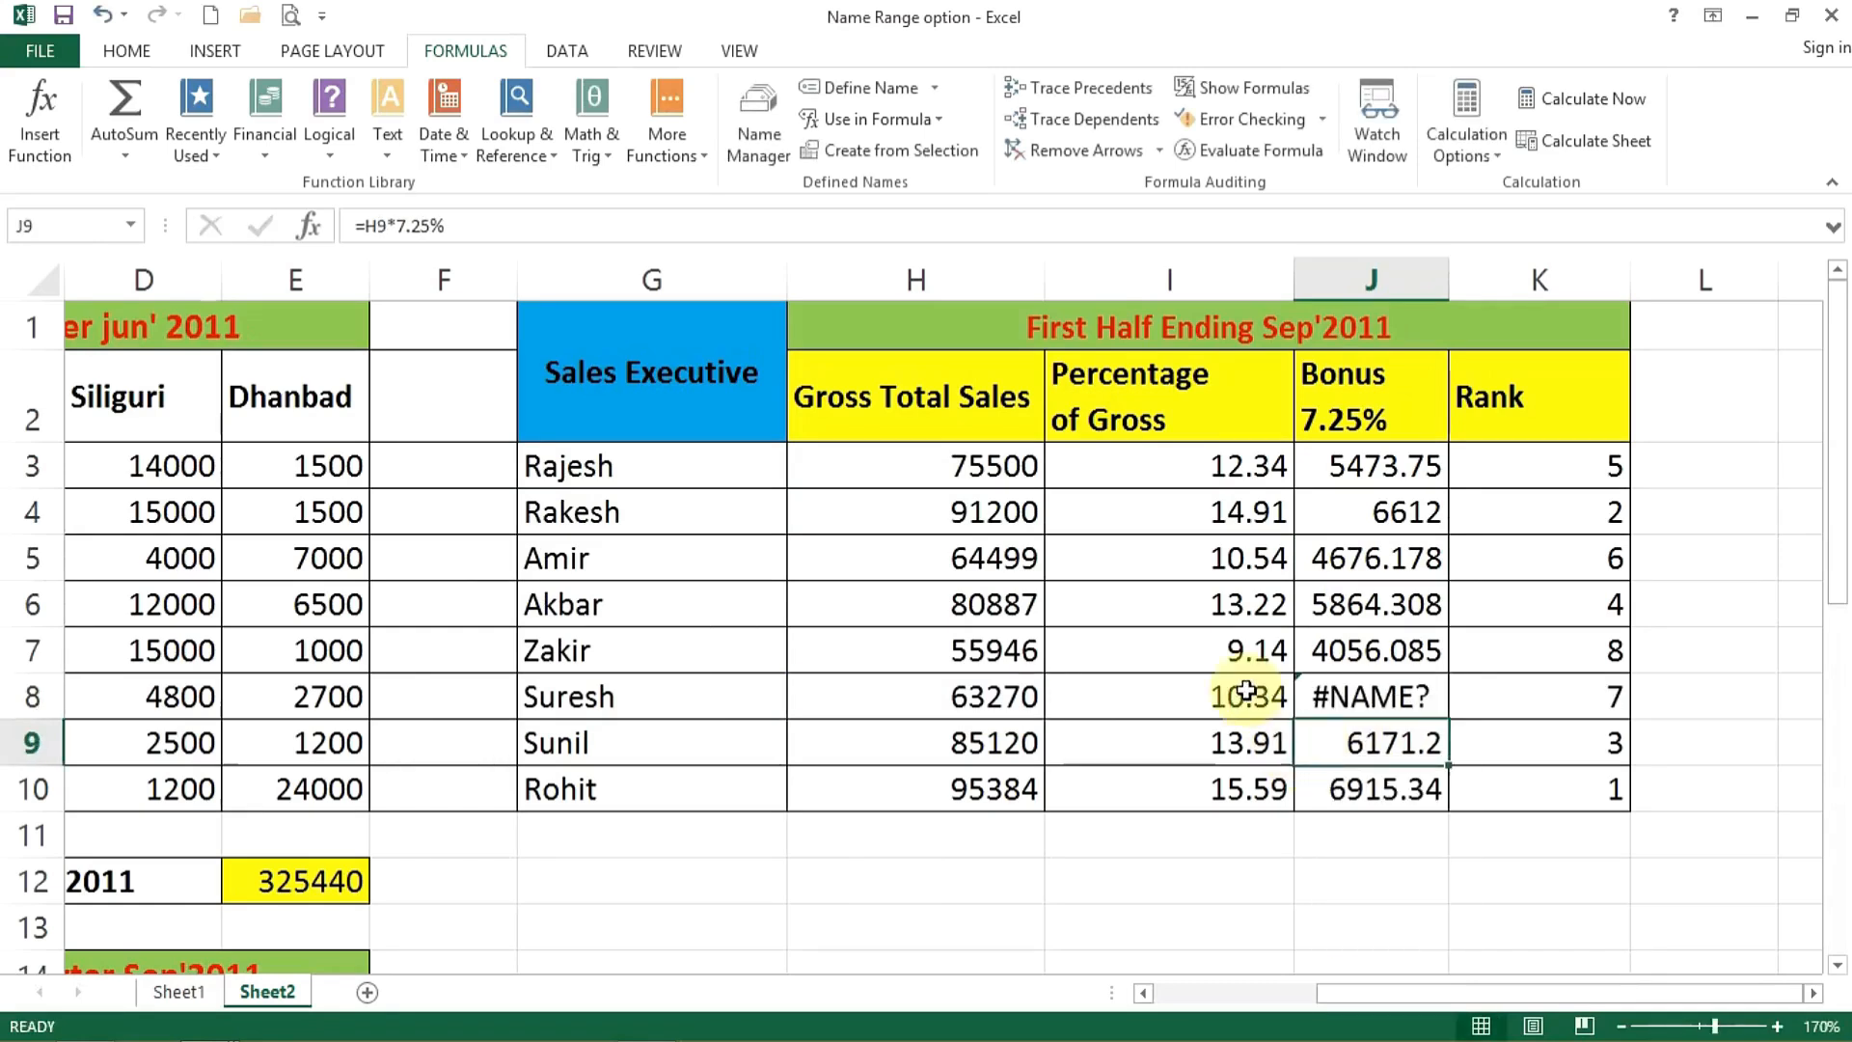
Step: Run error checking on the sheet again and look at the help on the error in J8
{"action": "left_click", "coordinate": [921, 564]}
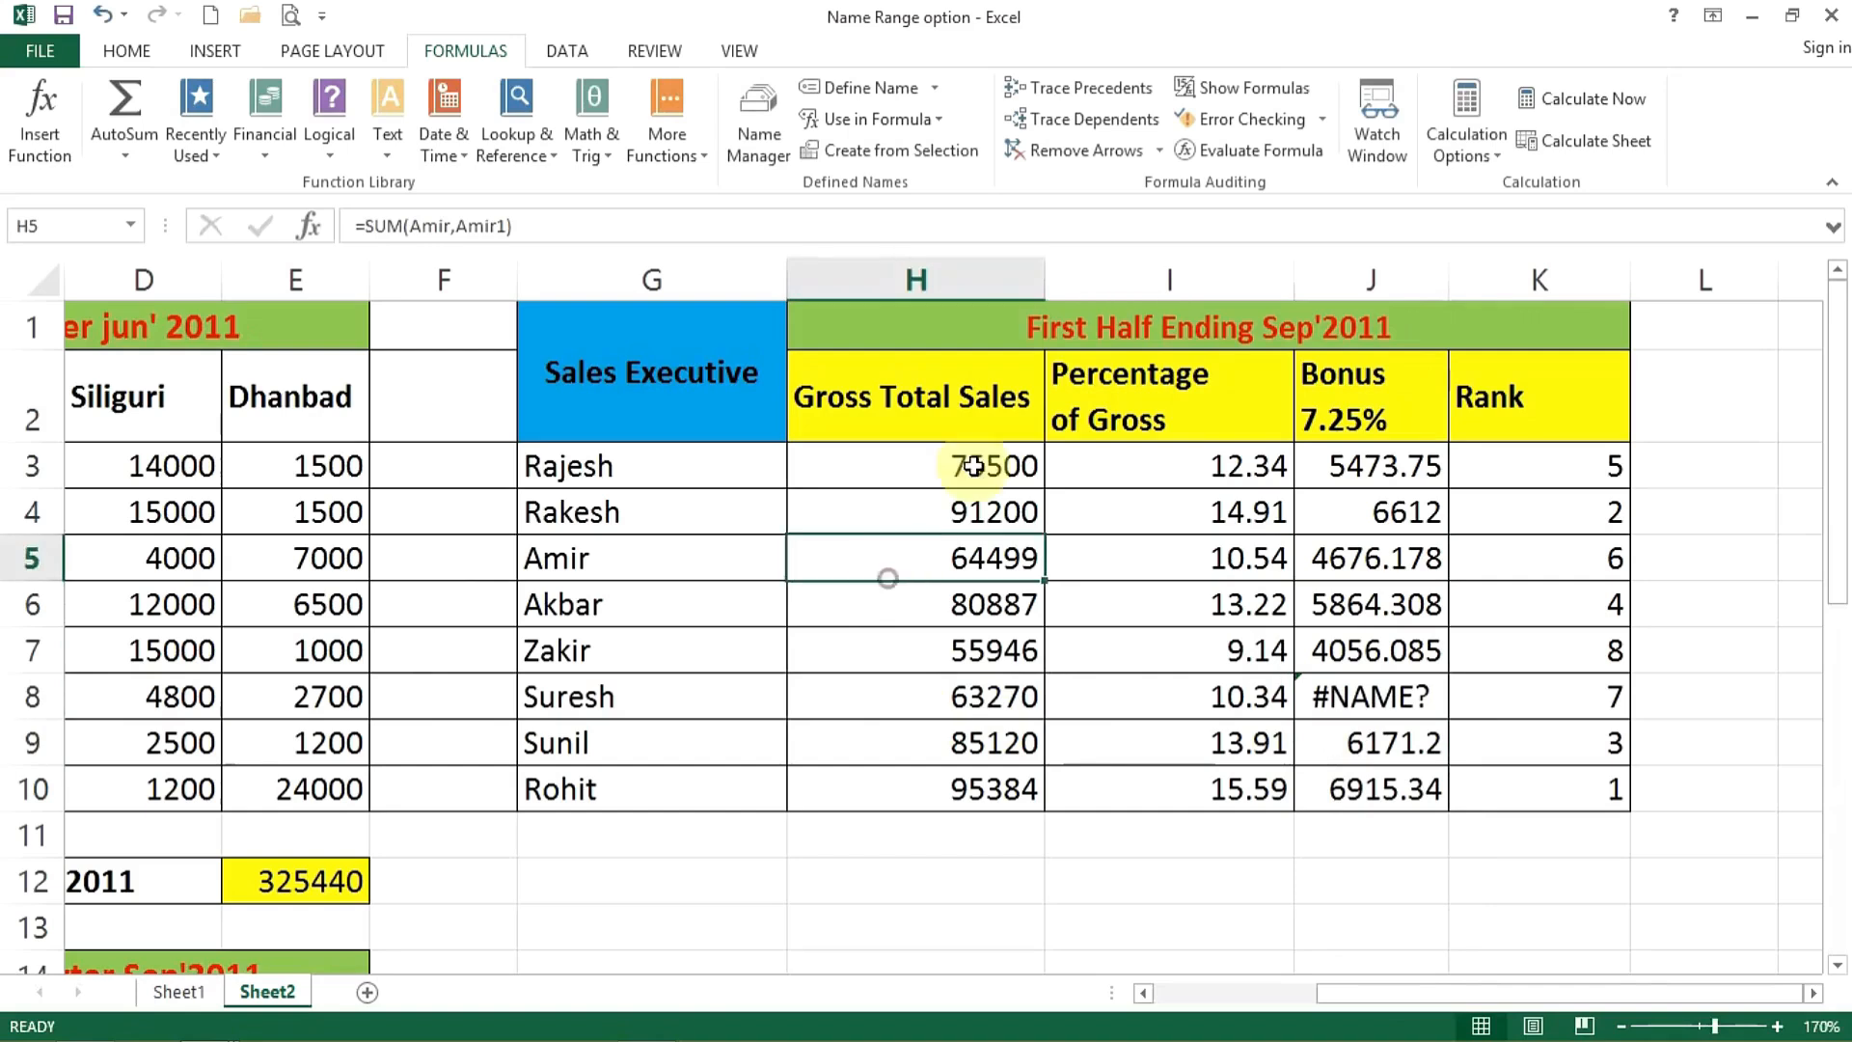
{"action": "left_click", "coordinate": [1271, 124]}
{"action": "left_click_drag", "start_coordinate": [922, 532], "coordinate": [855, 477]}
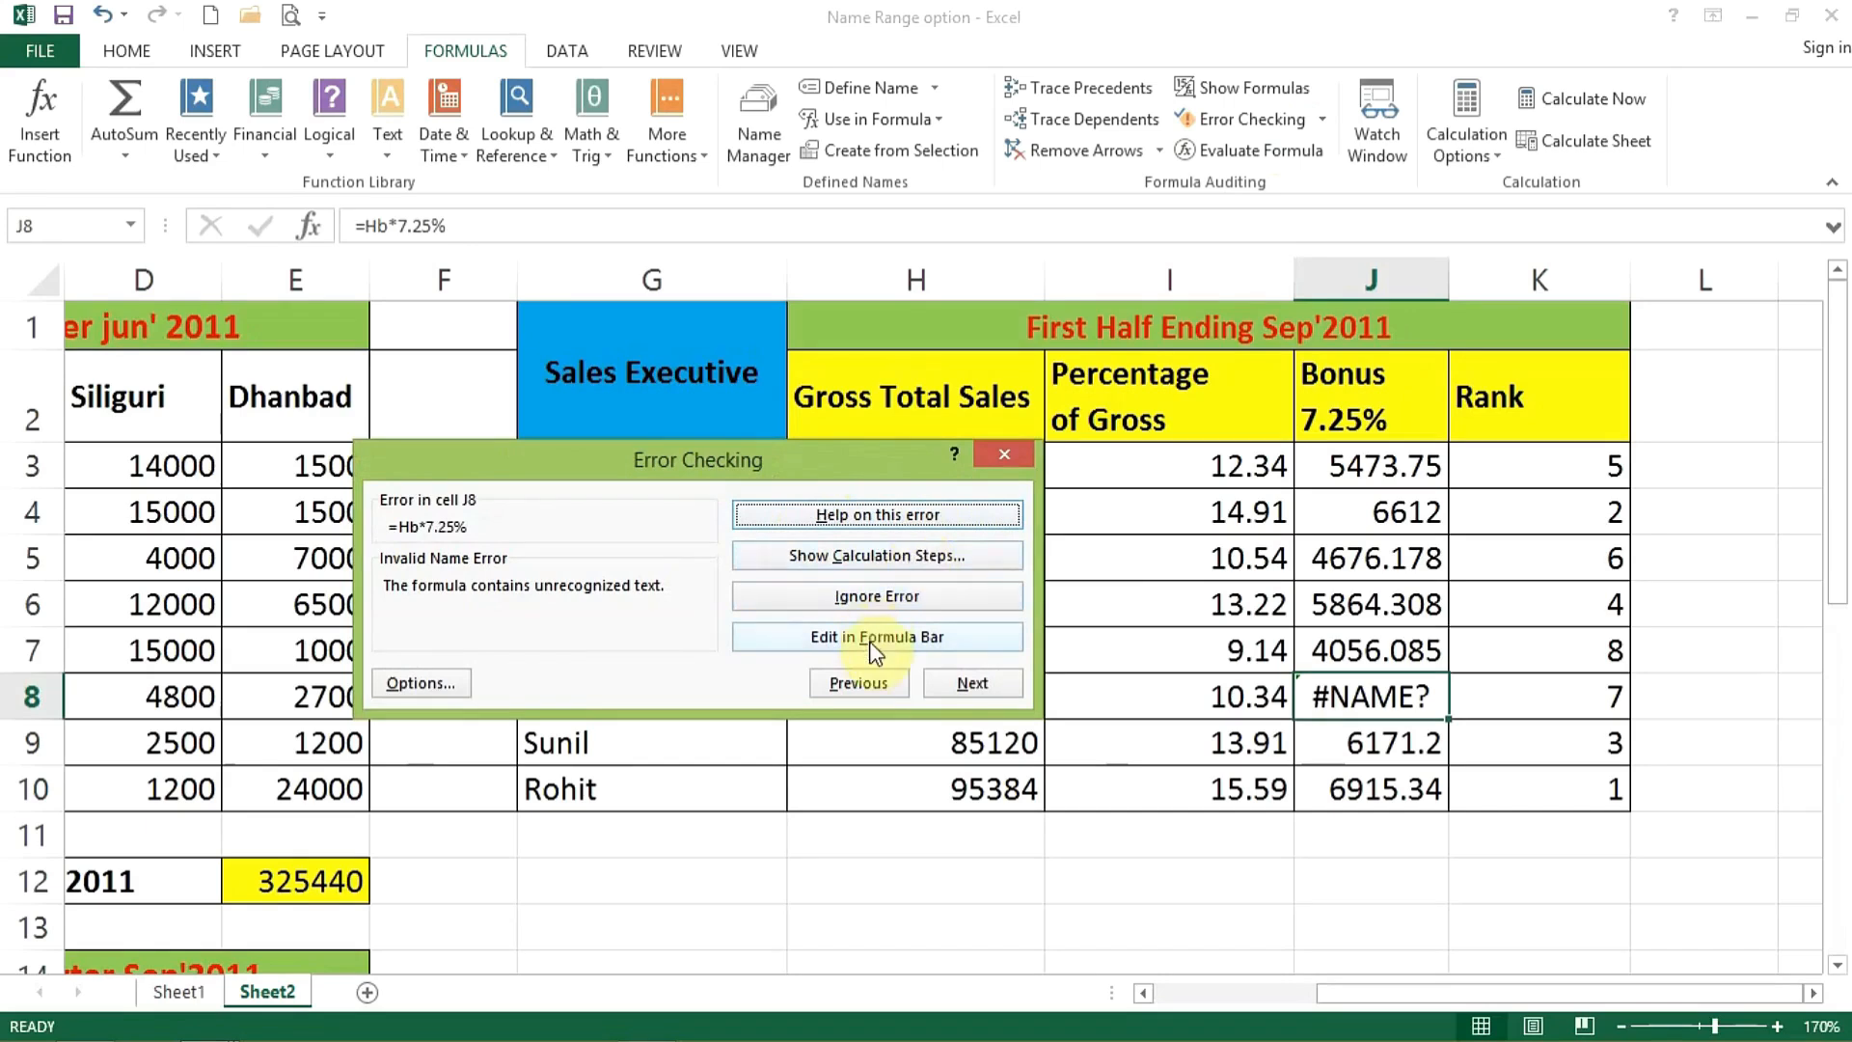
{"action": "left_click", "coordinate": [904, 519]}
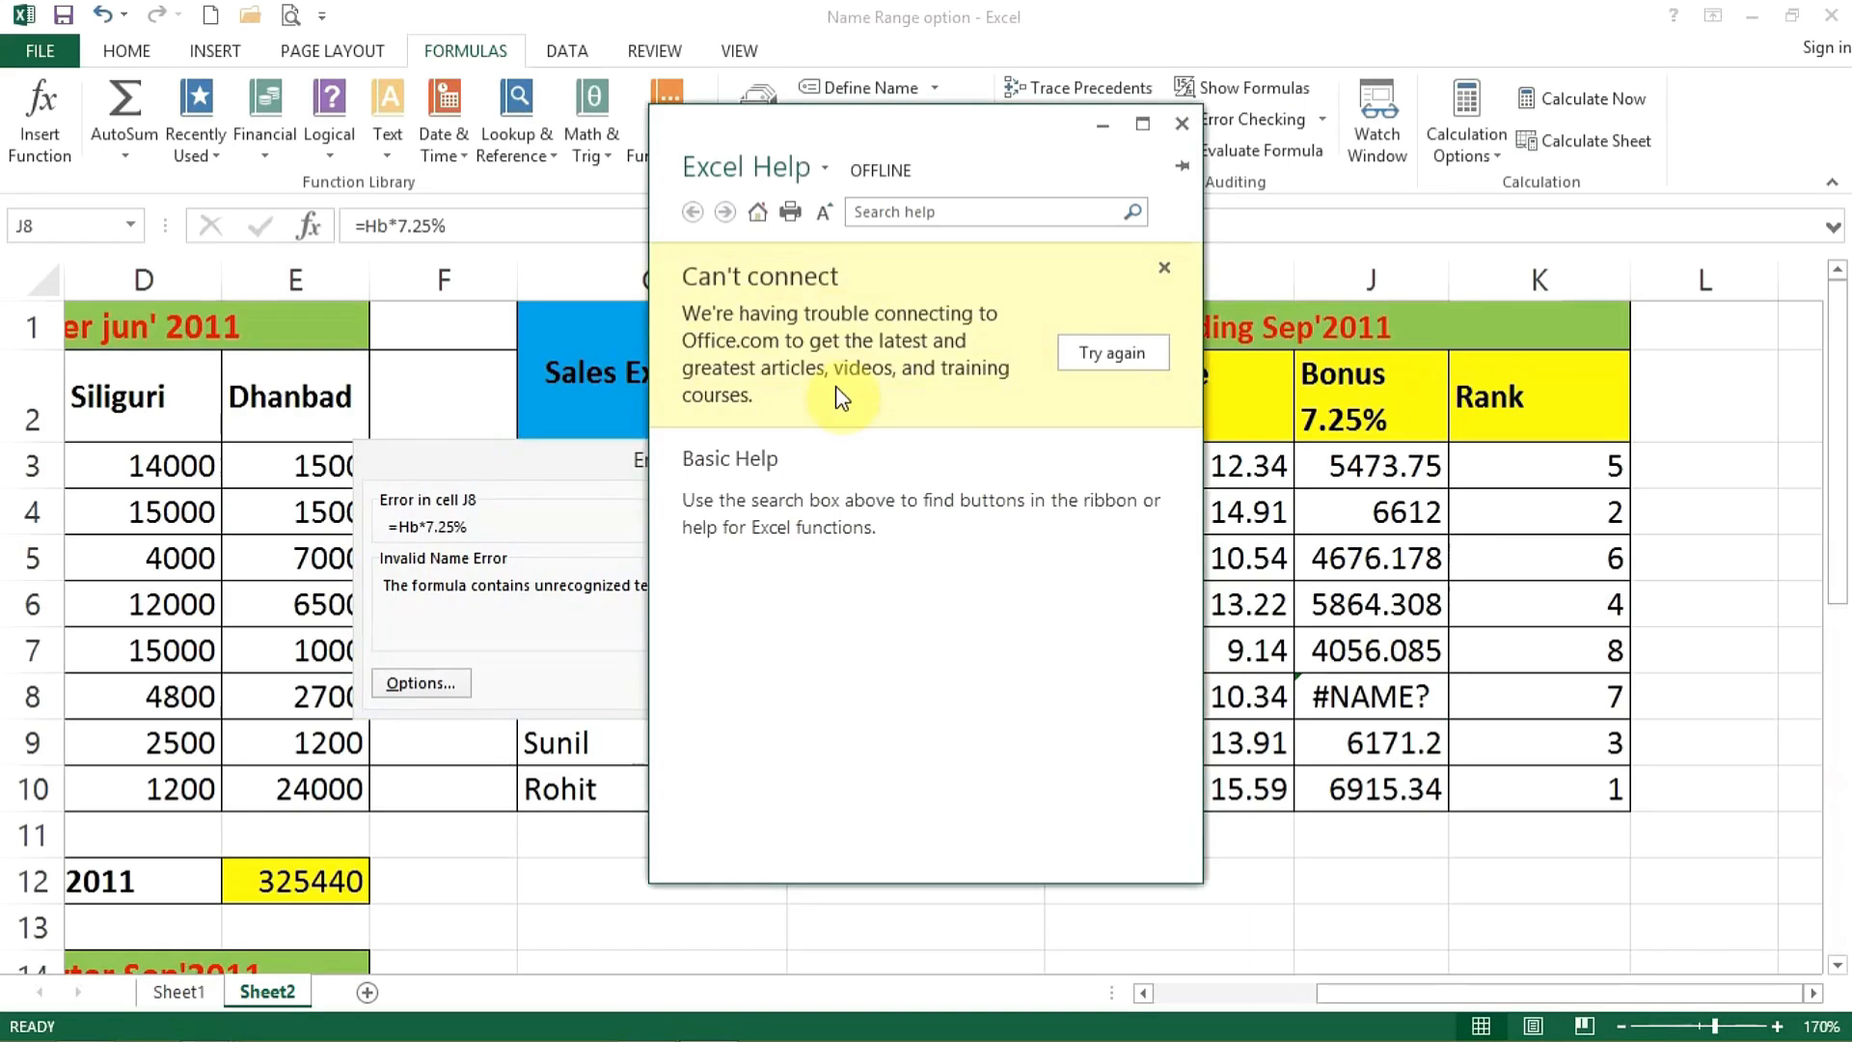
{"action": "left_click", "coordinate": [1182, 123]}
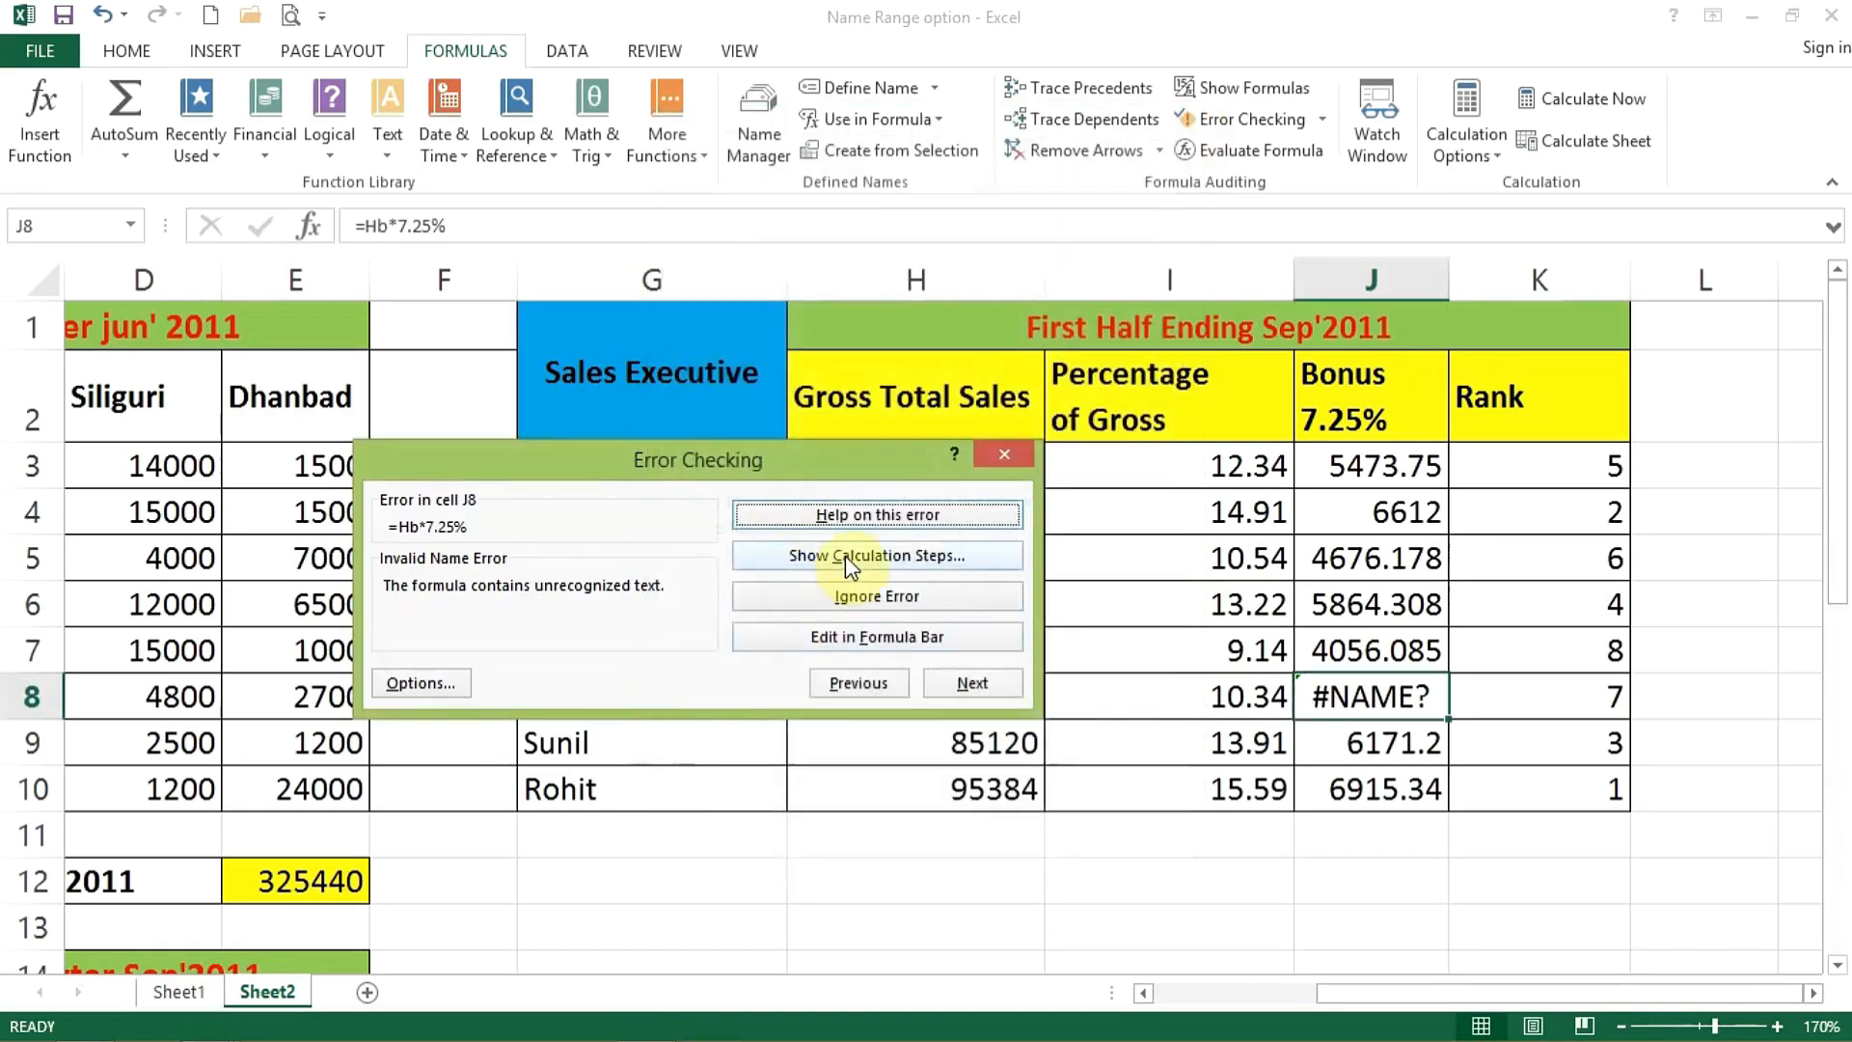
Step: Correct the formula in J8 to =H8*7.25% from within error checking and resume the check to its end
{"action": "left_click", "coordinate": [822, 637]}
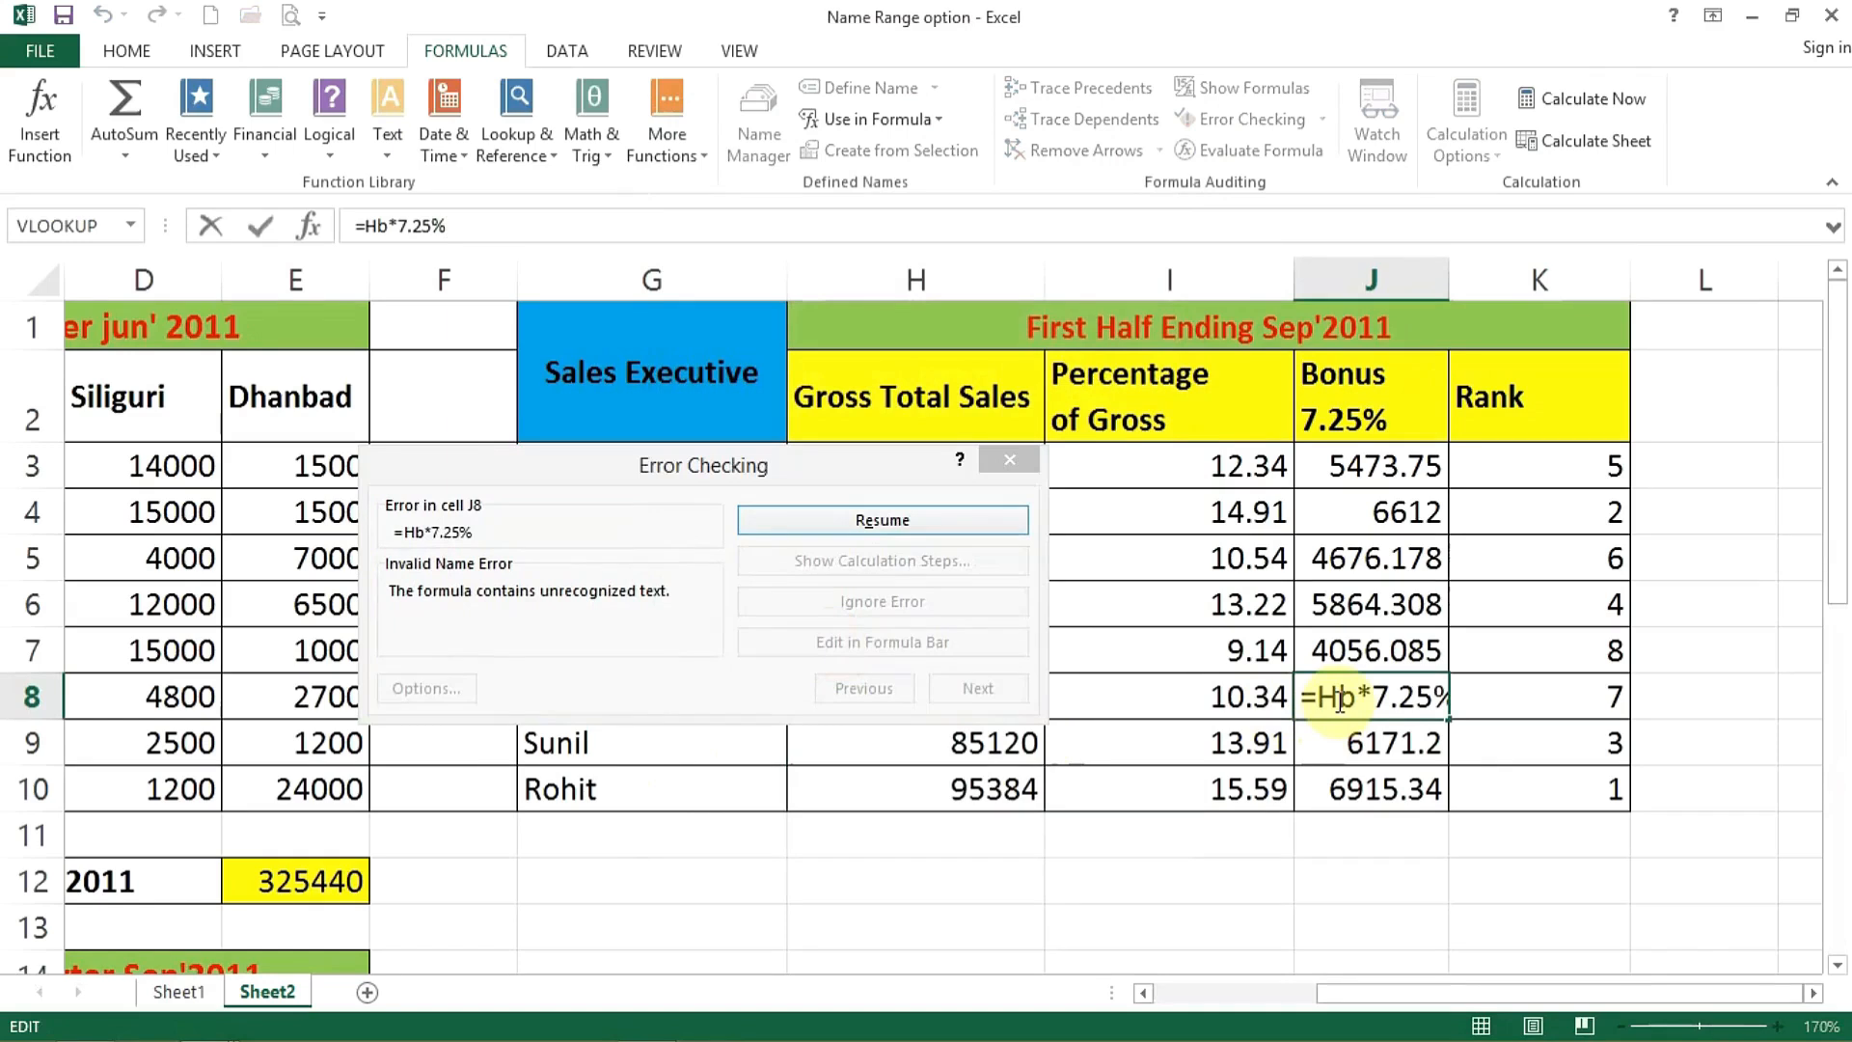
{"action": "left_click", "coordinate": [1339, 697]}
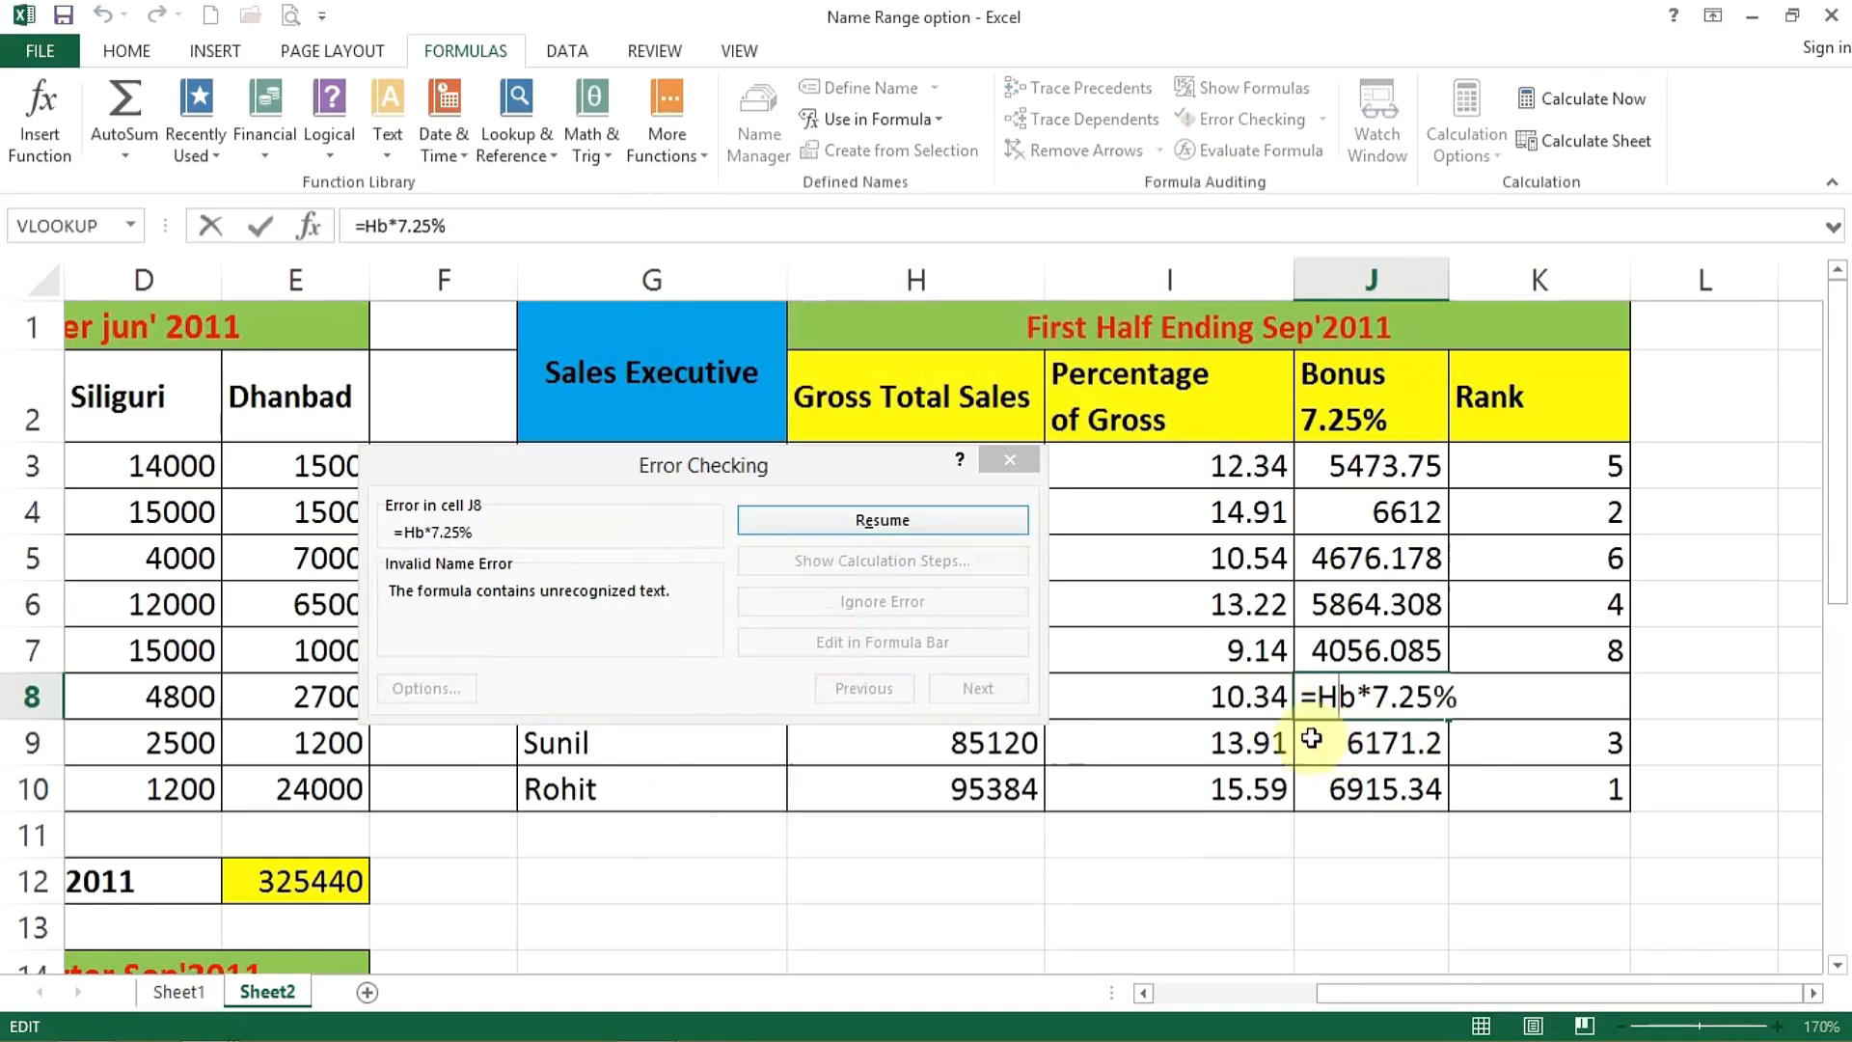
{"action": "key", "text": "Delete"}
{"action": "type", "text": "8"}
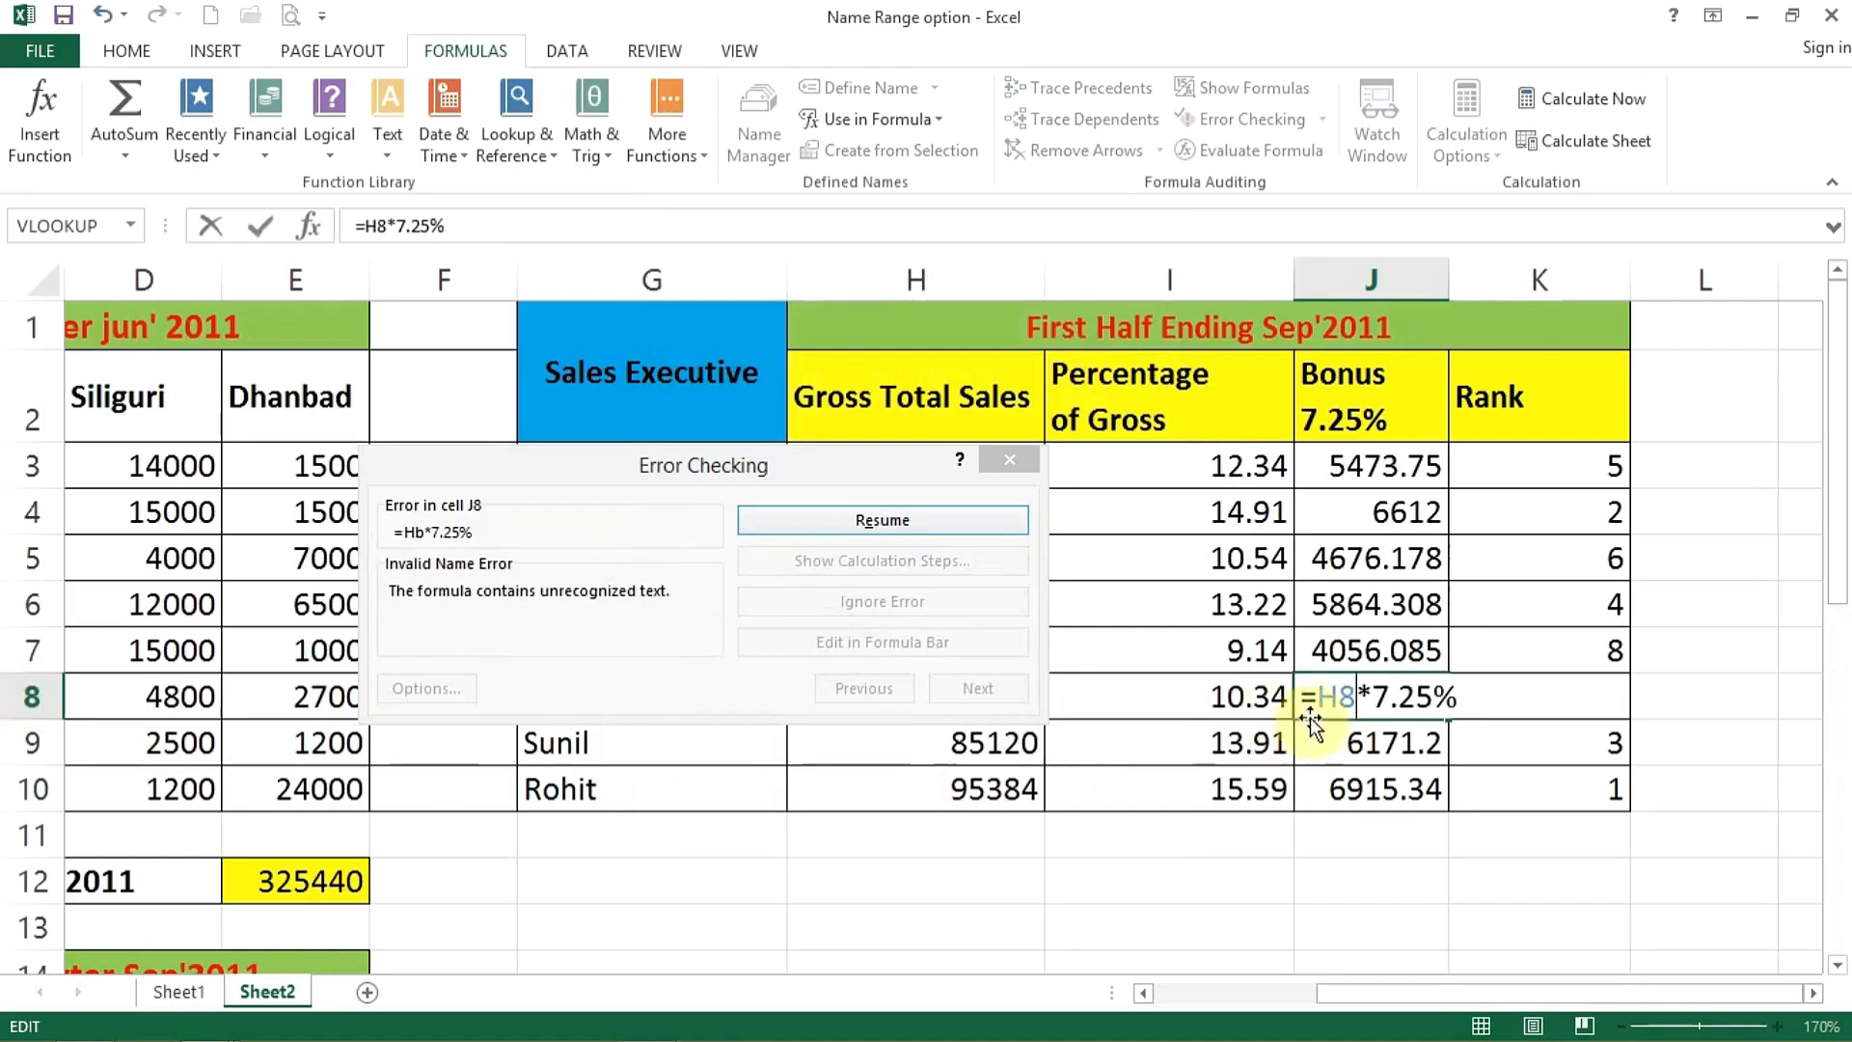
{"action": "key", "text": "Return"}
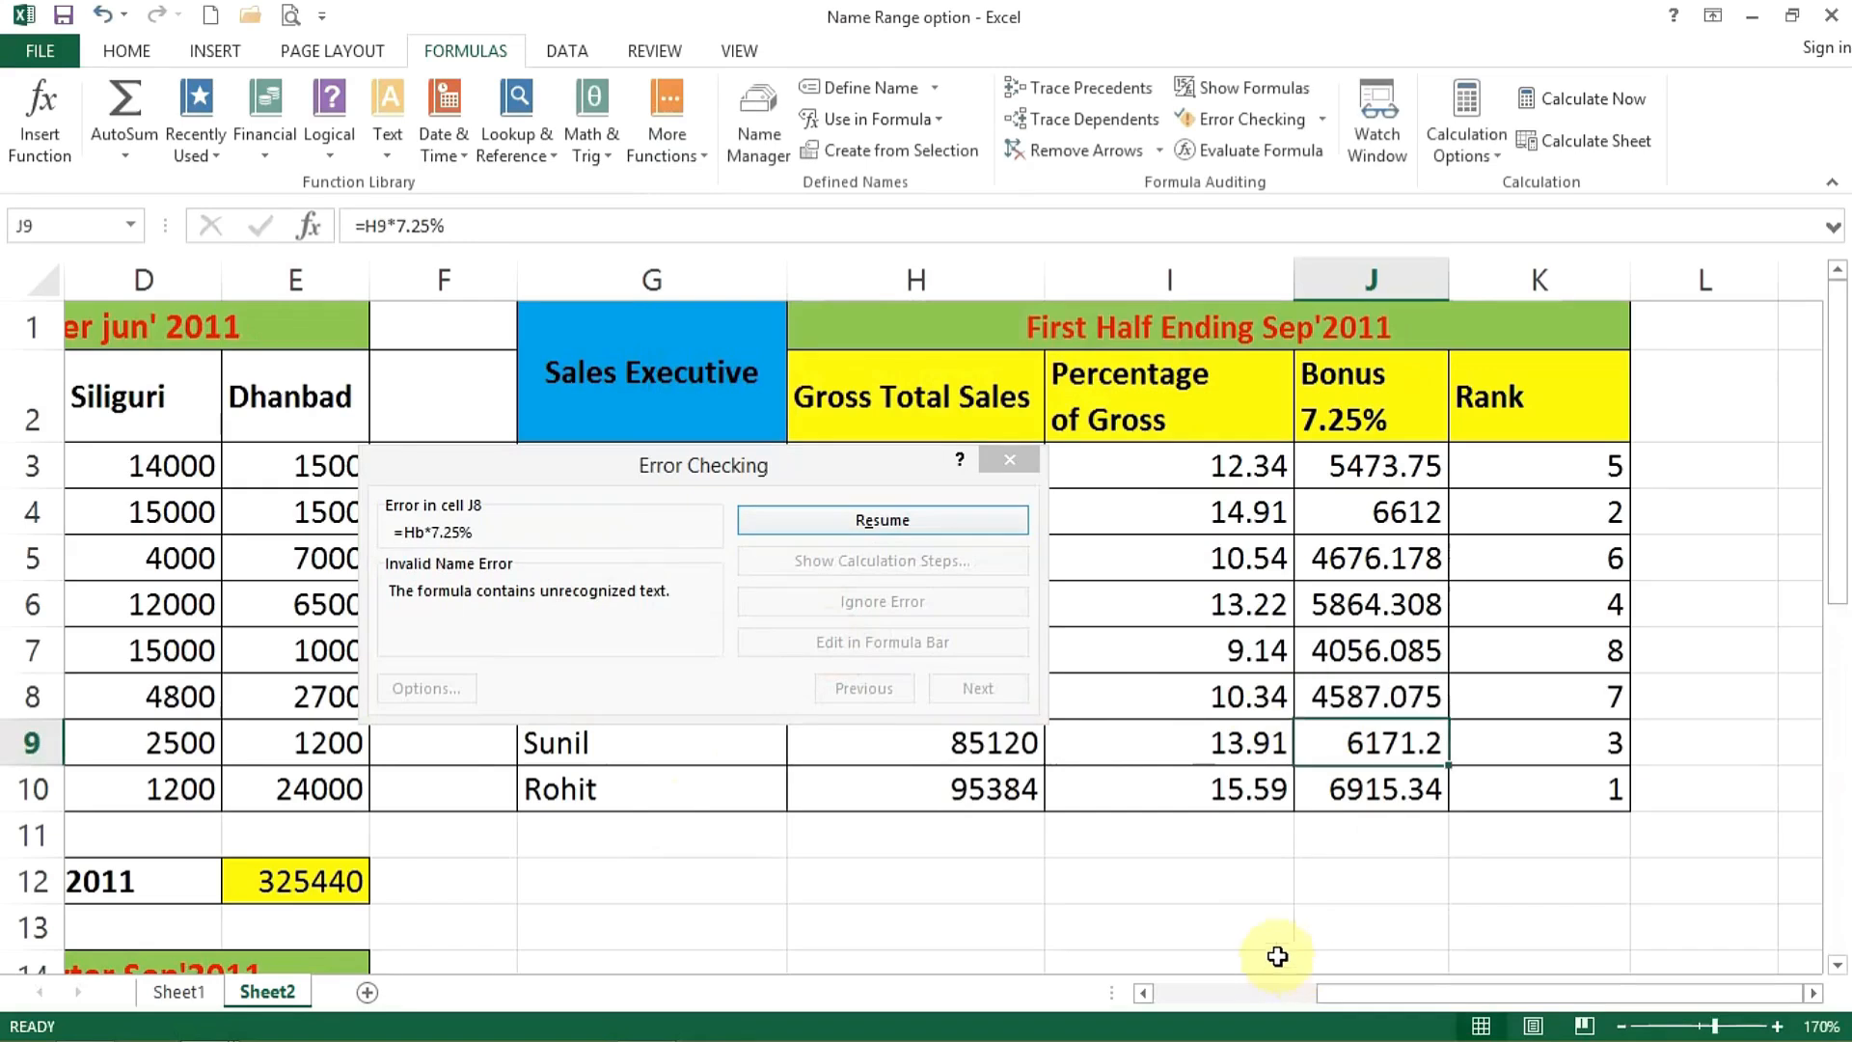
{"action": "left_click", "coordinate": [917, 519]}
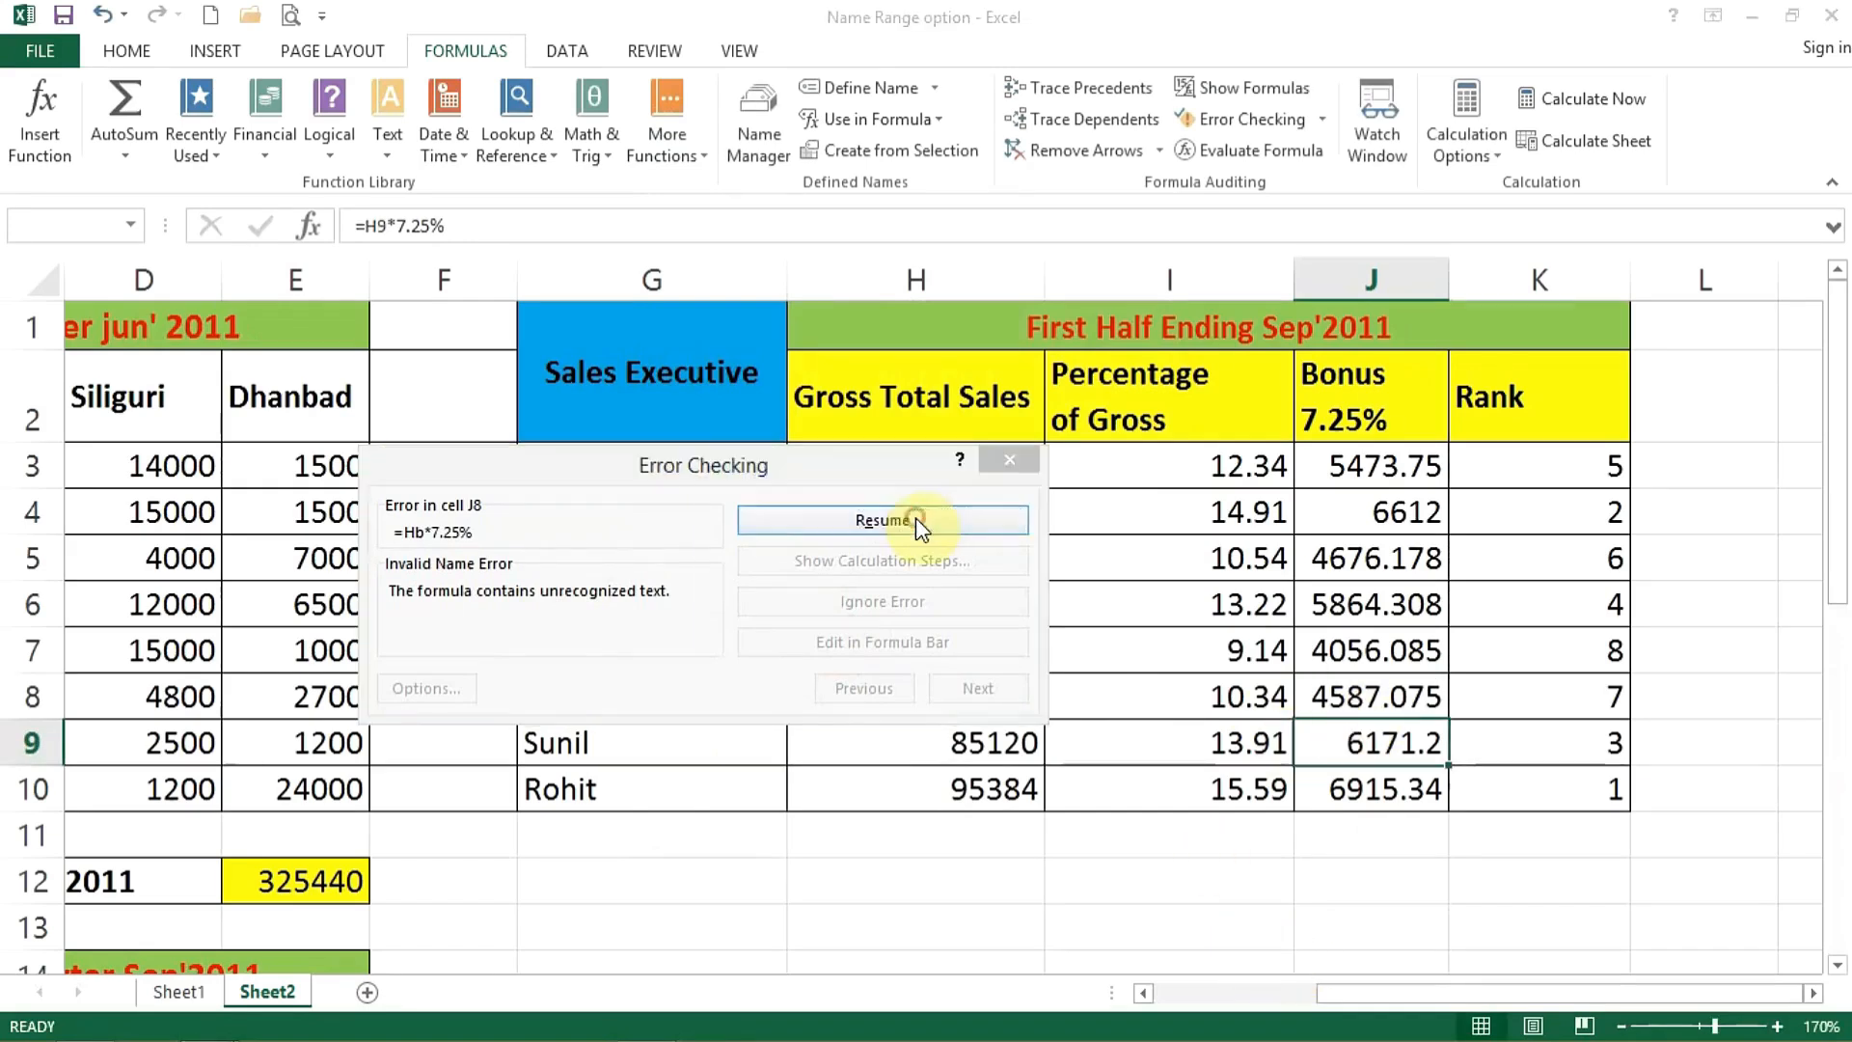
{"action": "left_click", "coordinate": [931, 585]}
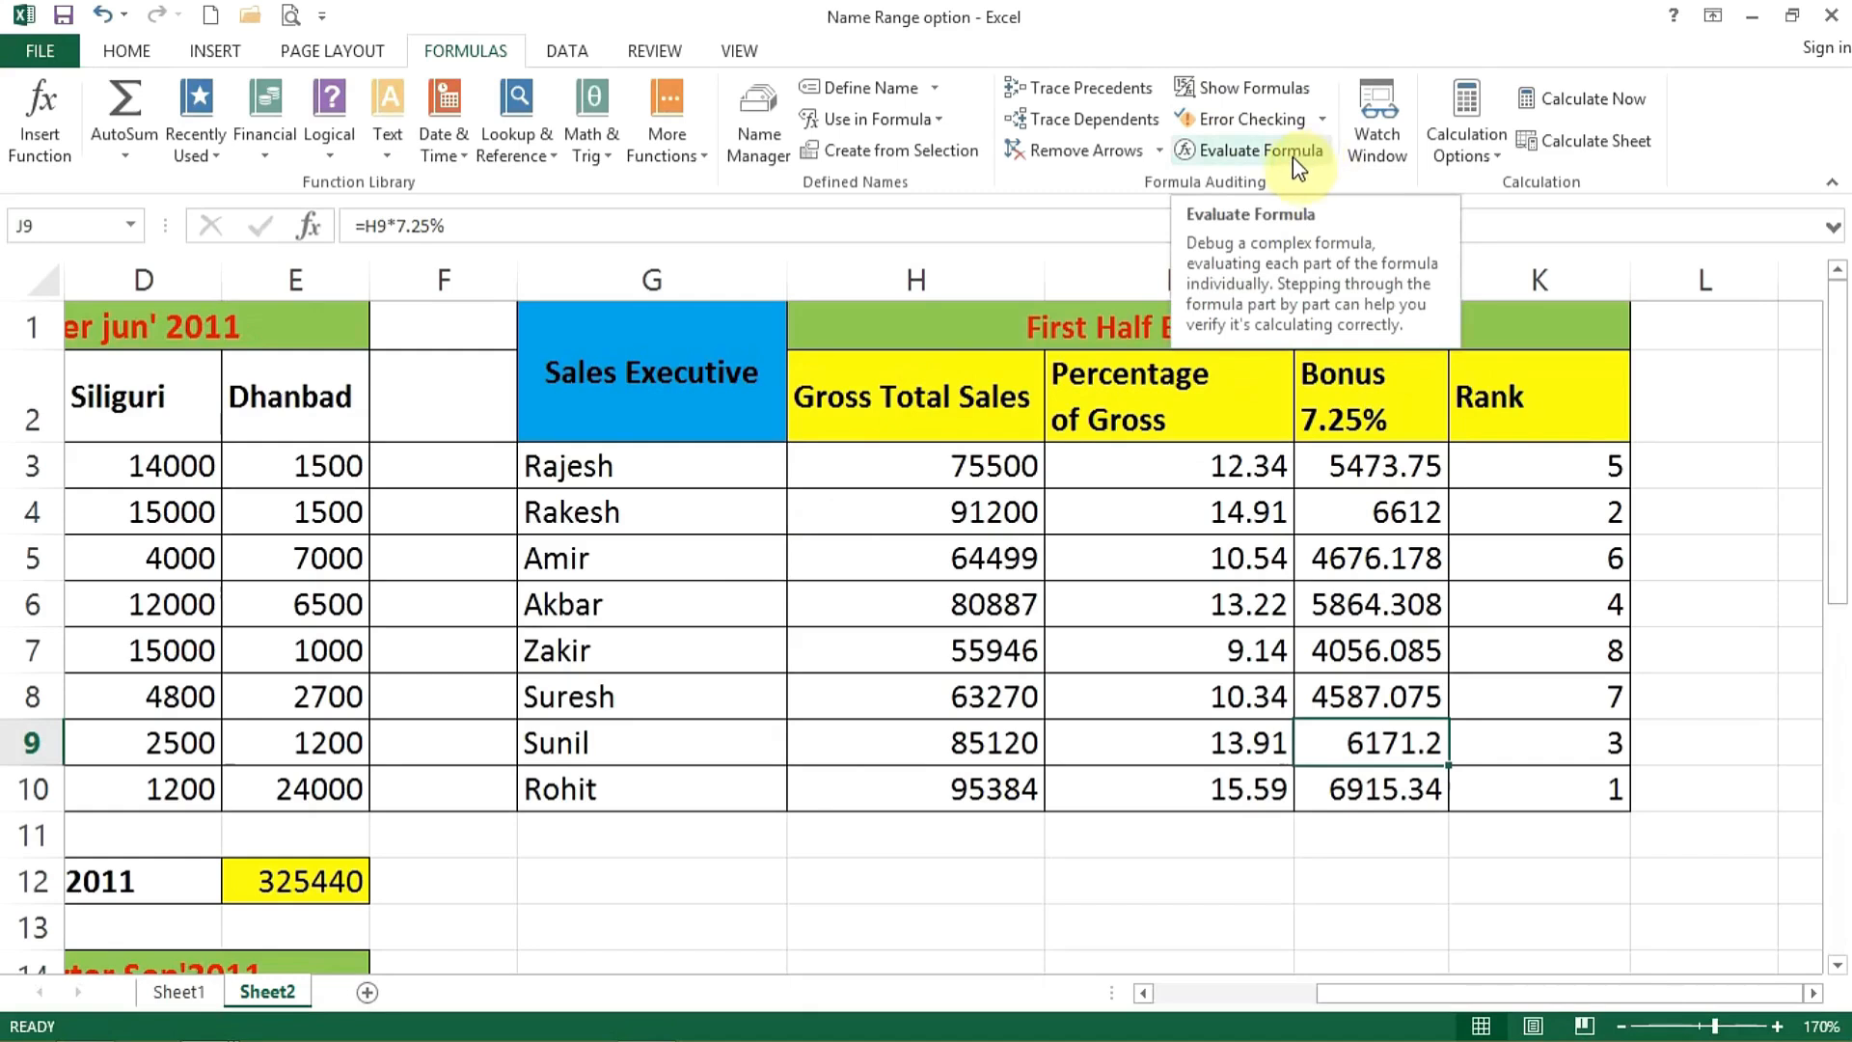
Step: Evaluate the bonus formula in J3 part by part with Evaluate Formula through to its final result
{"action": "left_click", "coordinate": [1380, 469]}
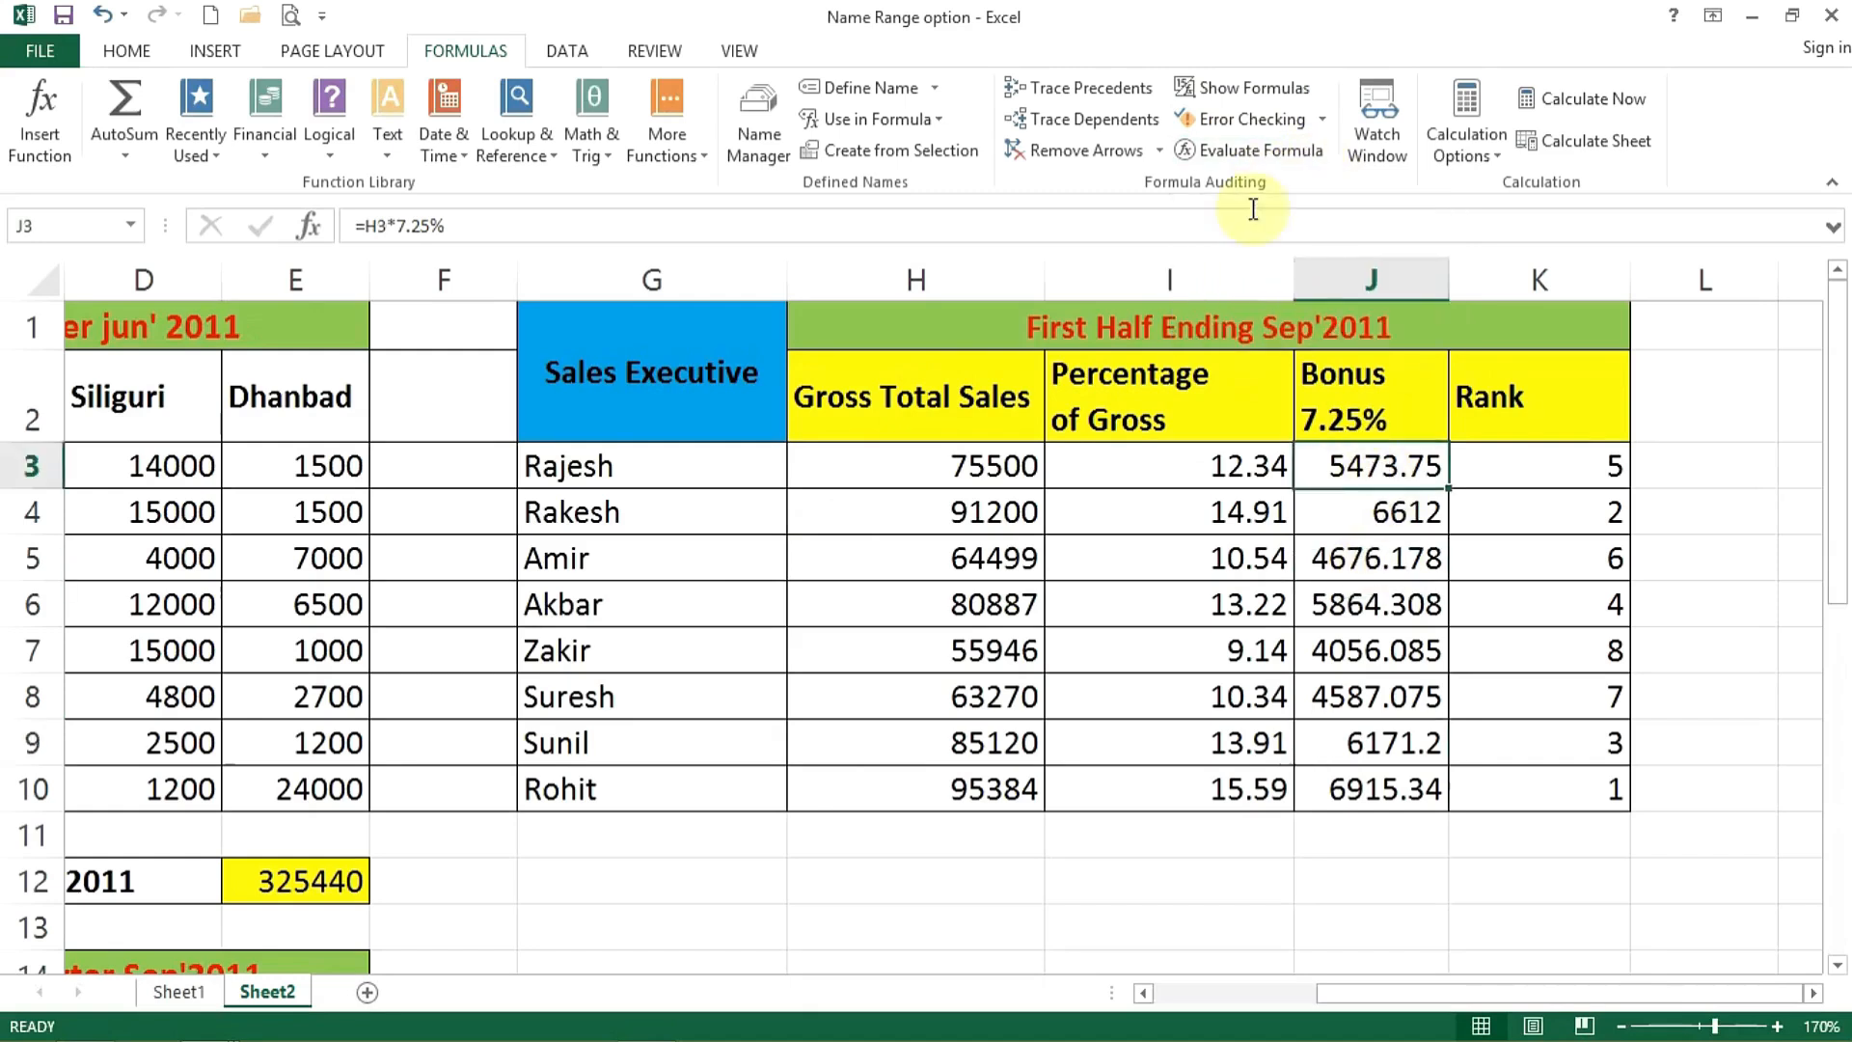
{"action": "left_click", "coordinate": [1249, 150]}
{"action": "left_click_drag", "start_coordinate": [1223, 298], "coordinate": [545, 341]}
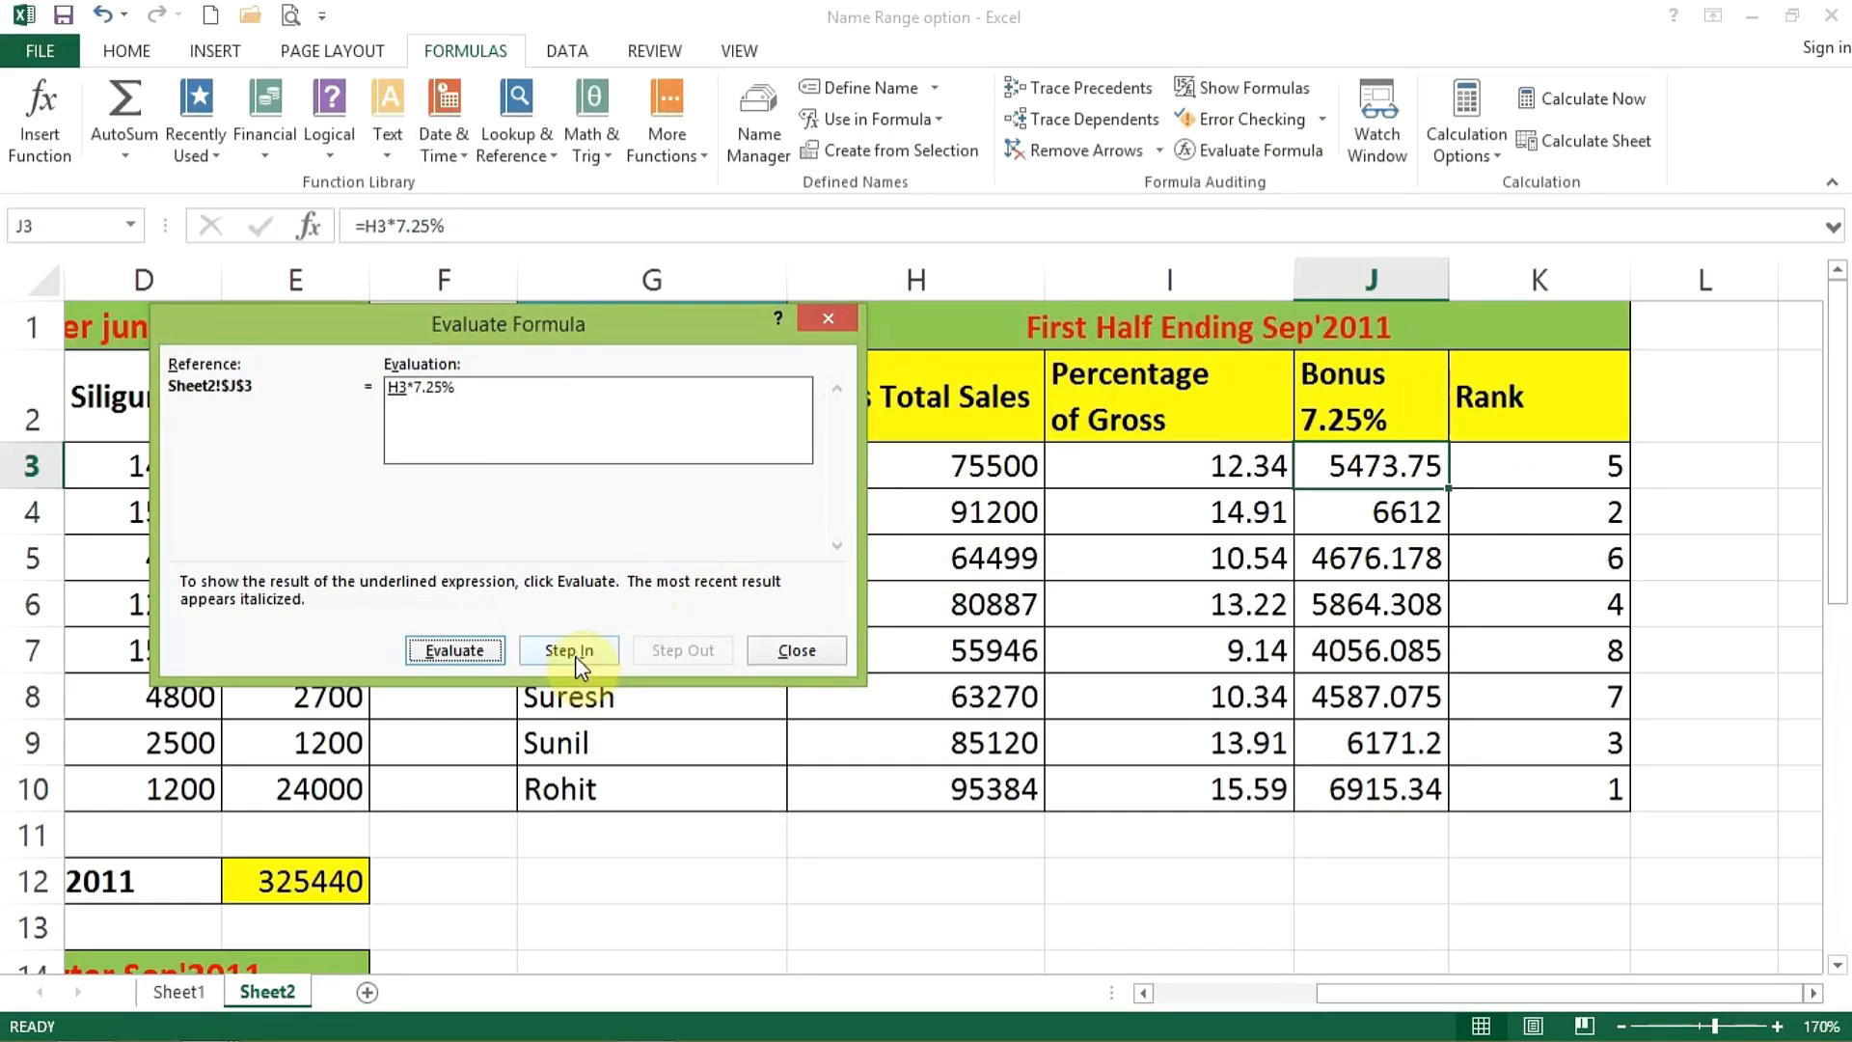
{"action": "left_click", "coordinate": [492, 648]}
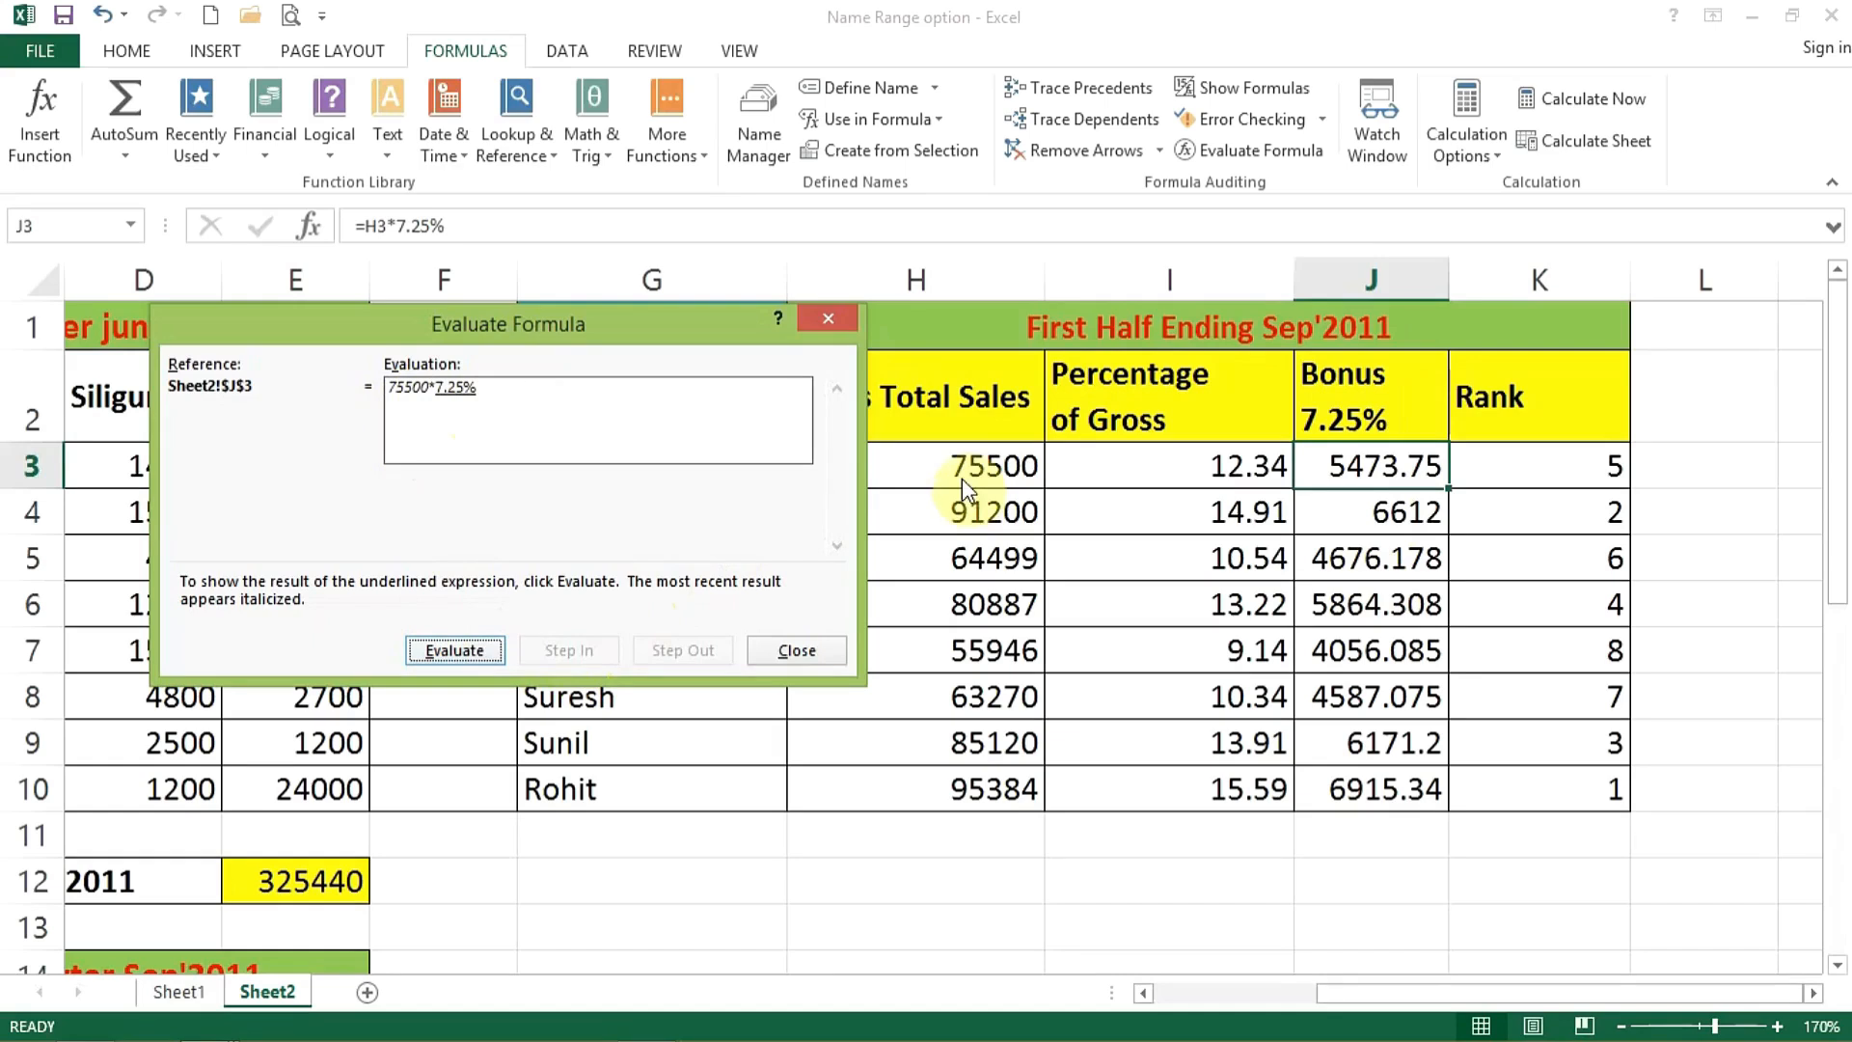
{"action": "left_click", "coordinate": [484, 652]}
{"action": "left_click", "coordinate": [464, 650]}
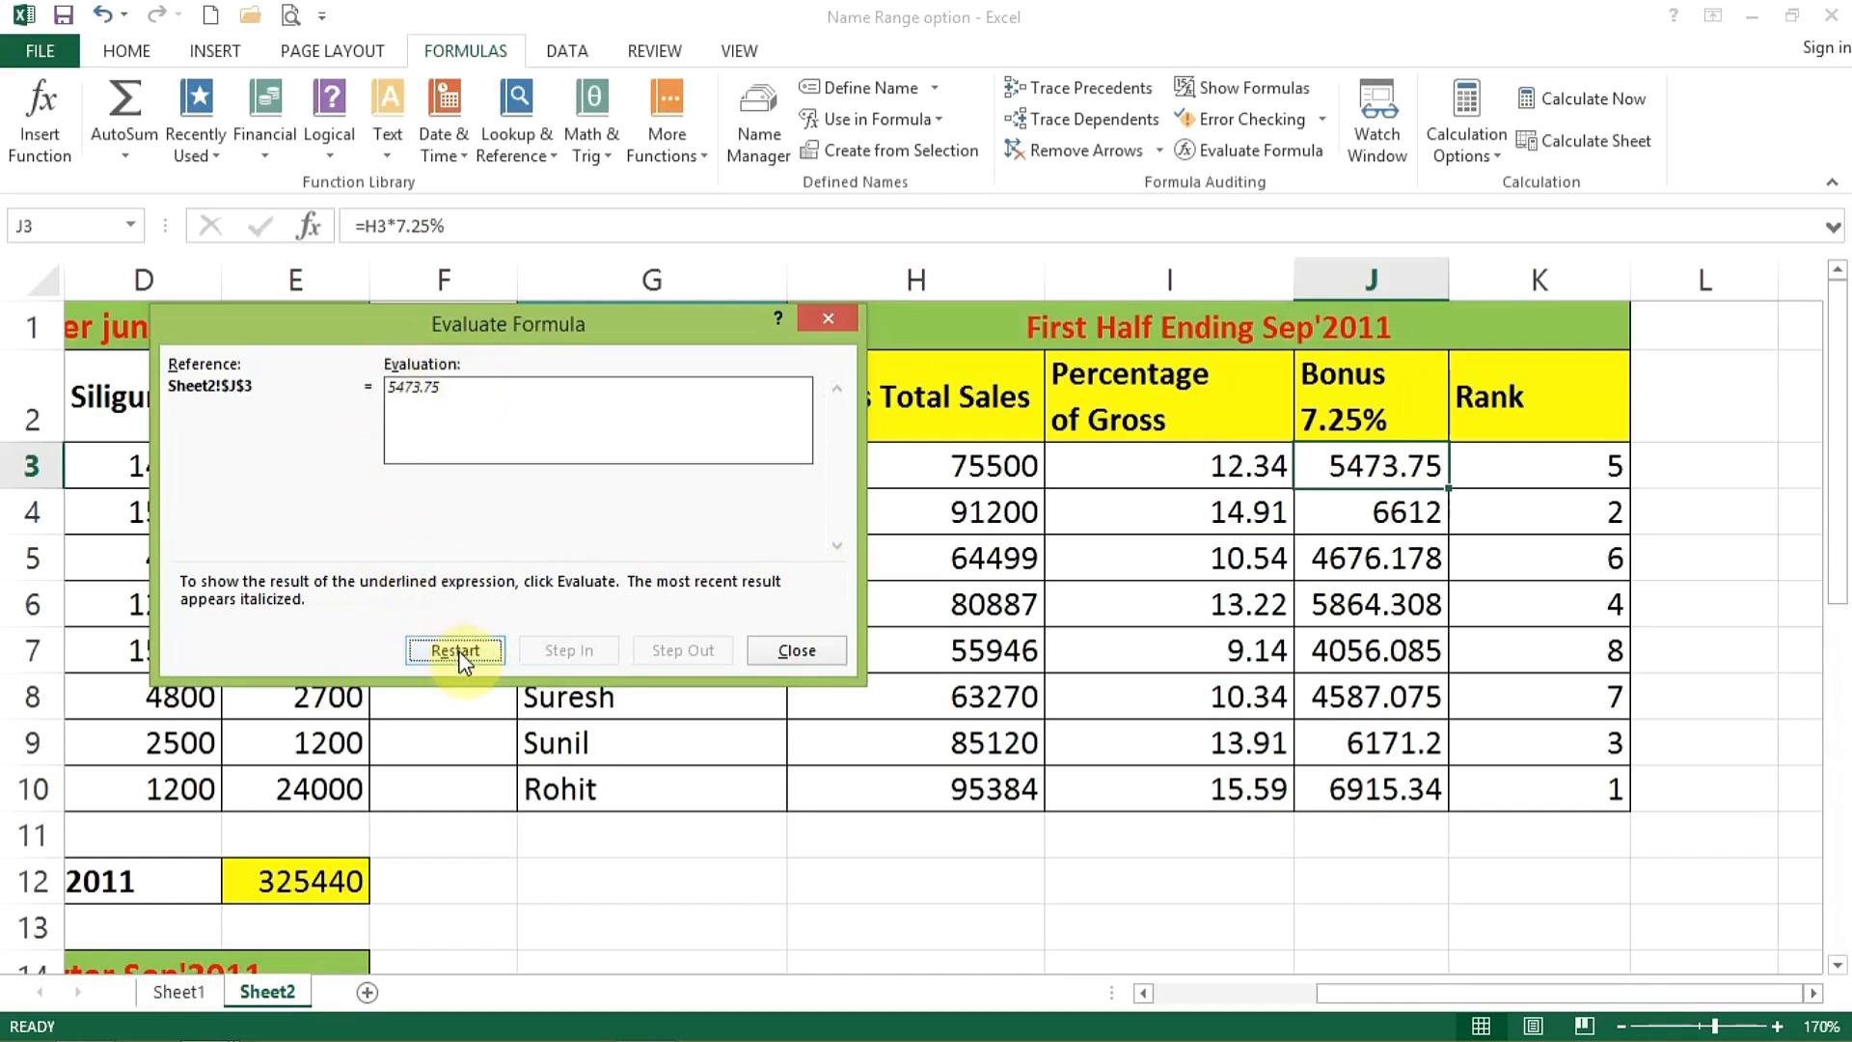
{"action": "left_click", "coordinate": [776, 654]}
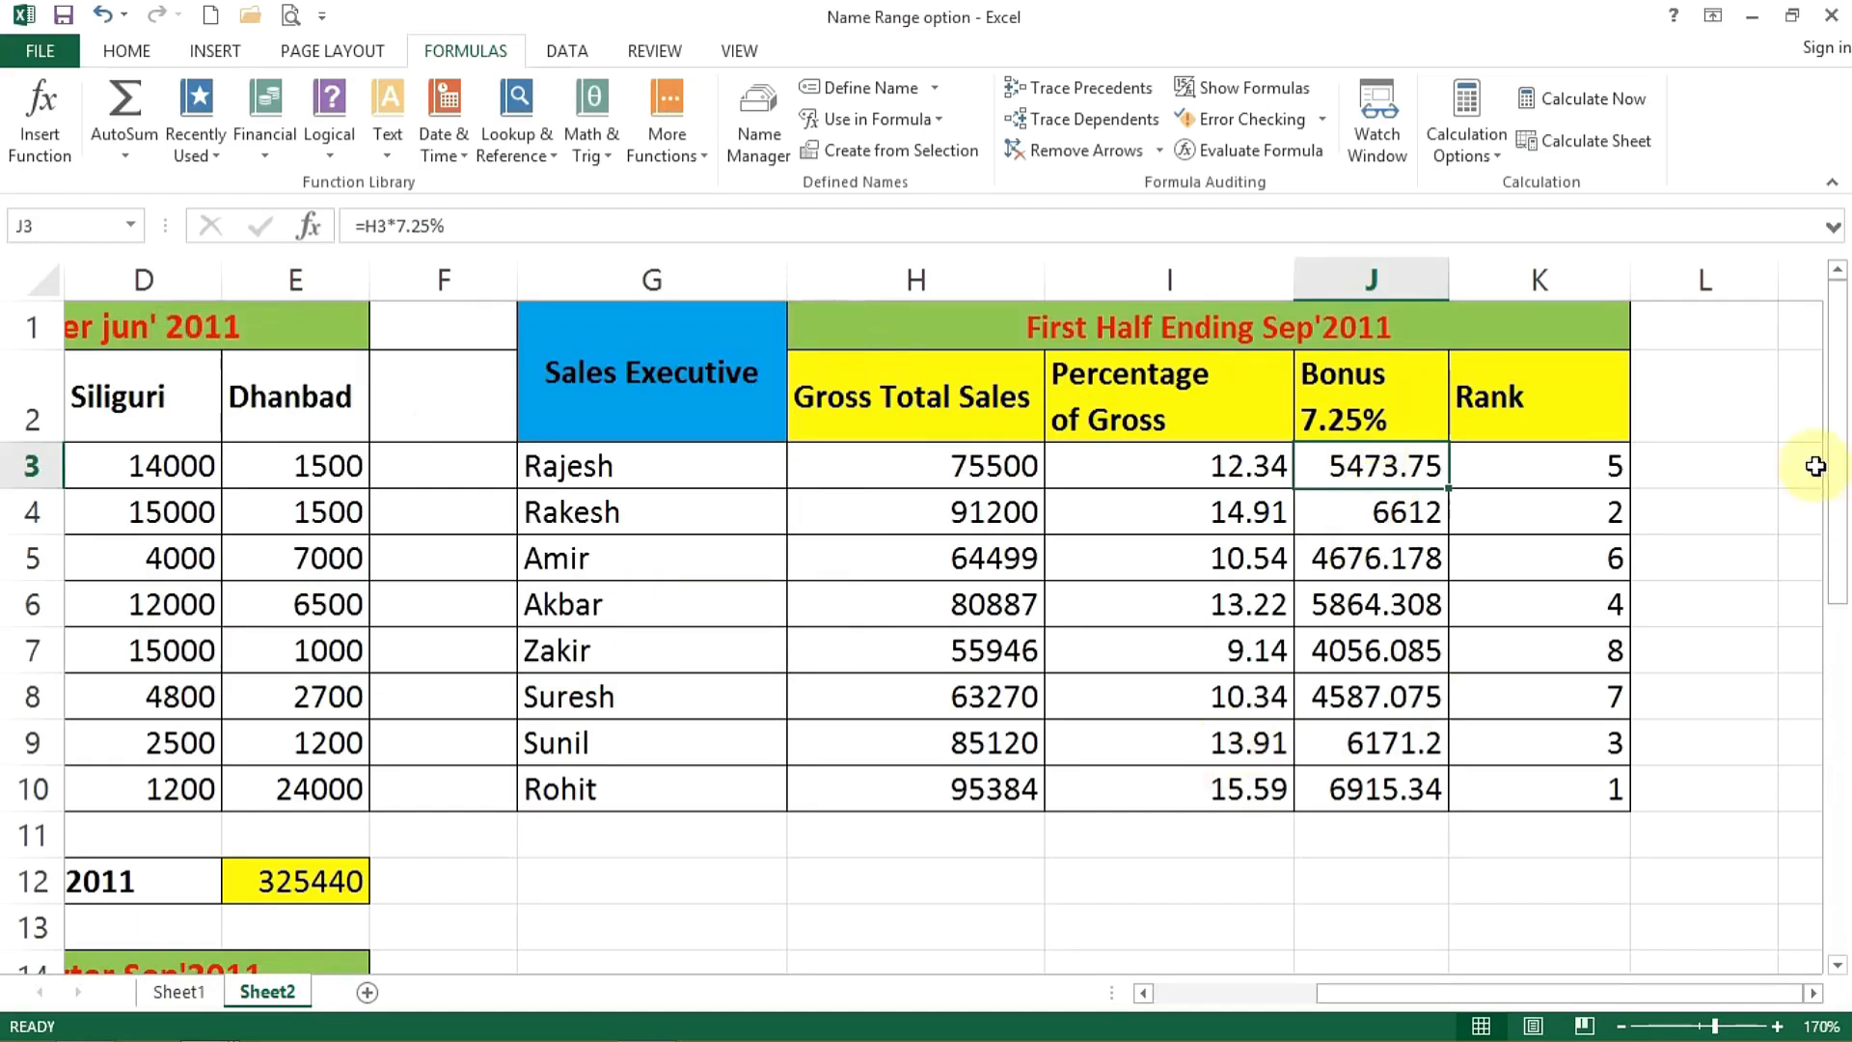
Step: Add the heading Remarks in L2 beside the Rank column
{"action": "left_click", "coordinate": [1685, 381]}
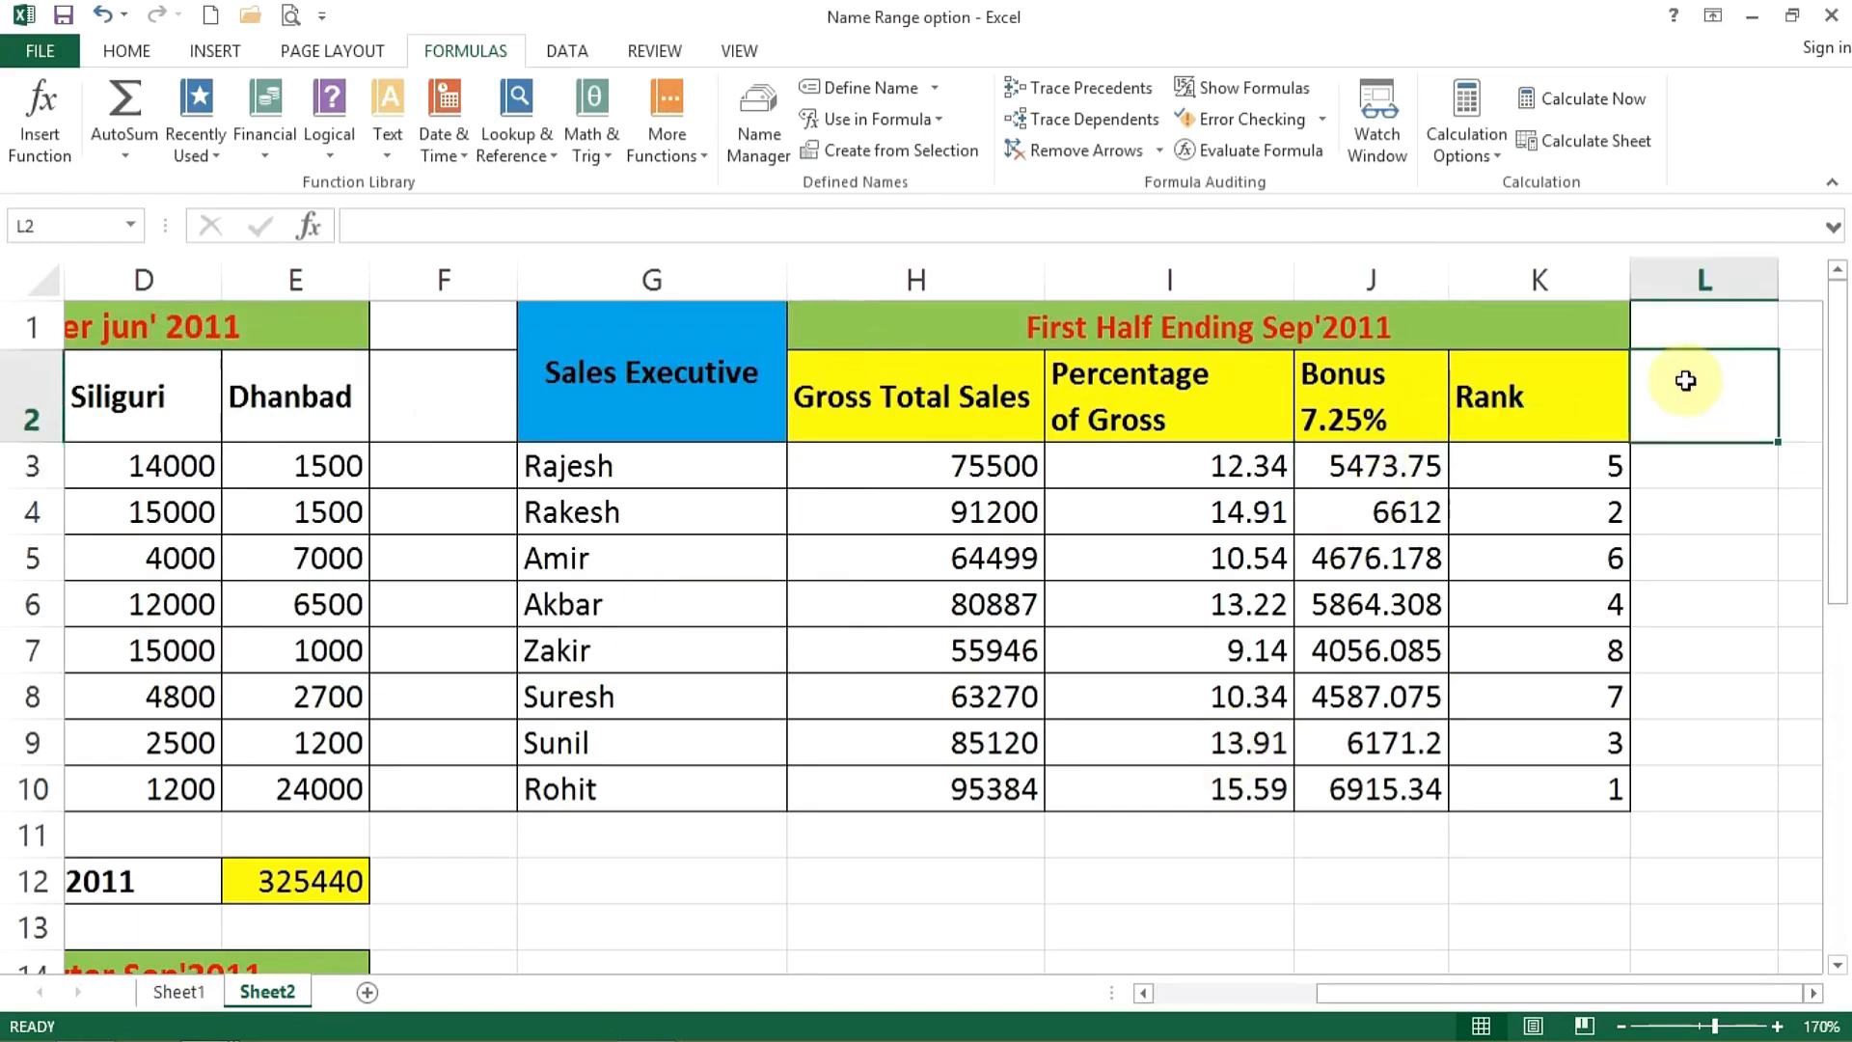
{"action": "key", "text": "Right"}
{"action": "key", "text": "Right"}
{"action": "key", "text": "Right"}
{"action": "key", "text": "Right"}
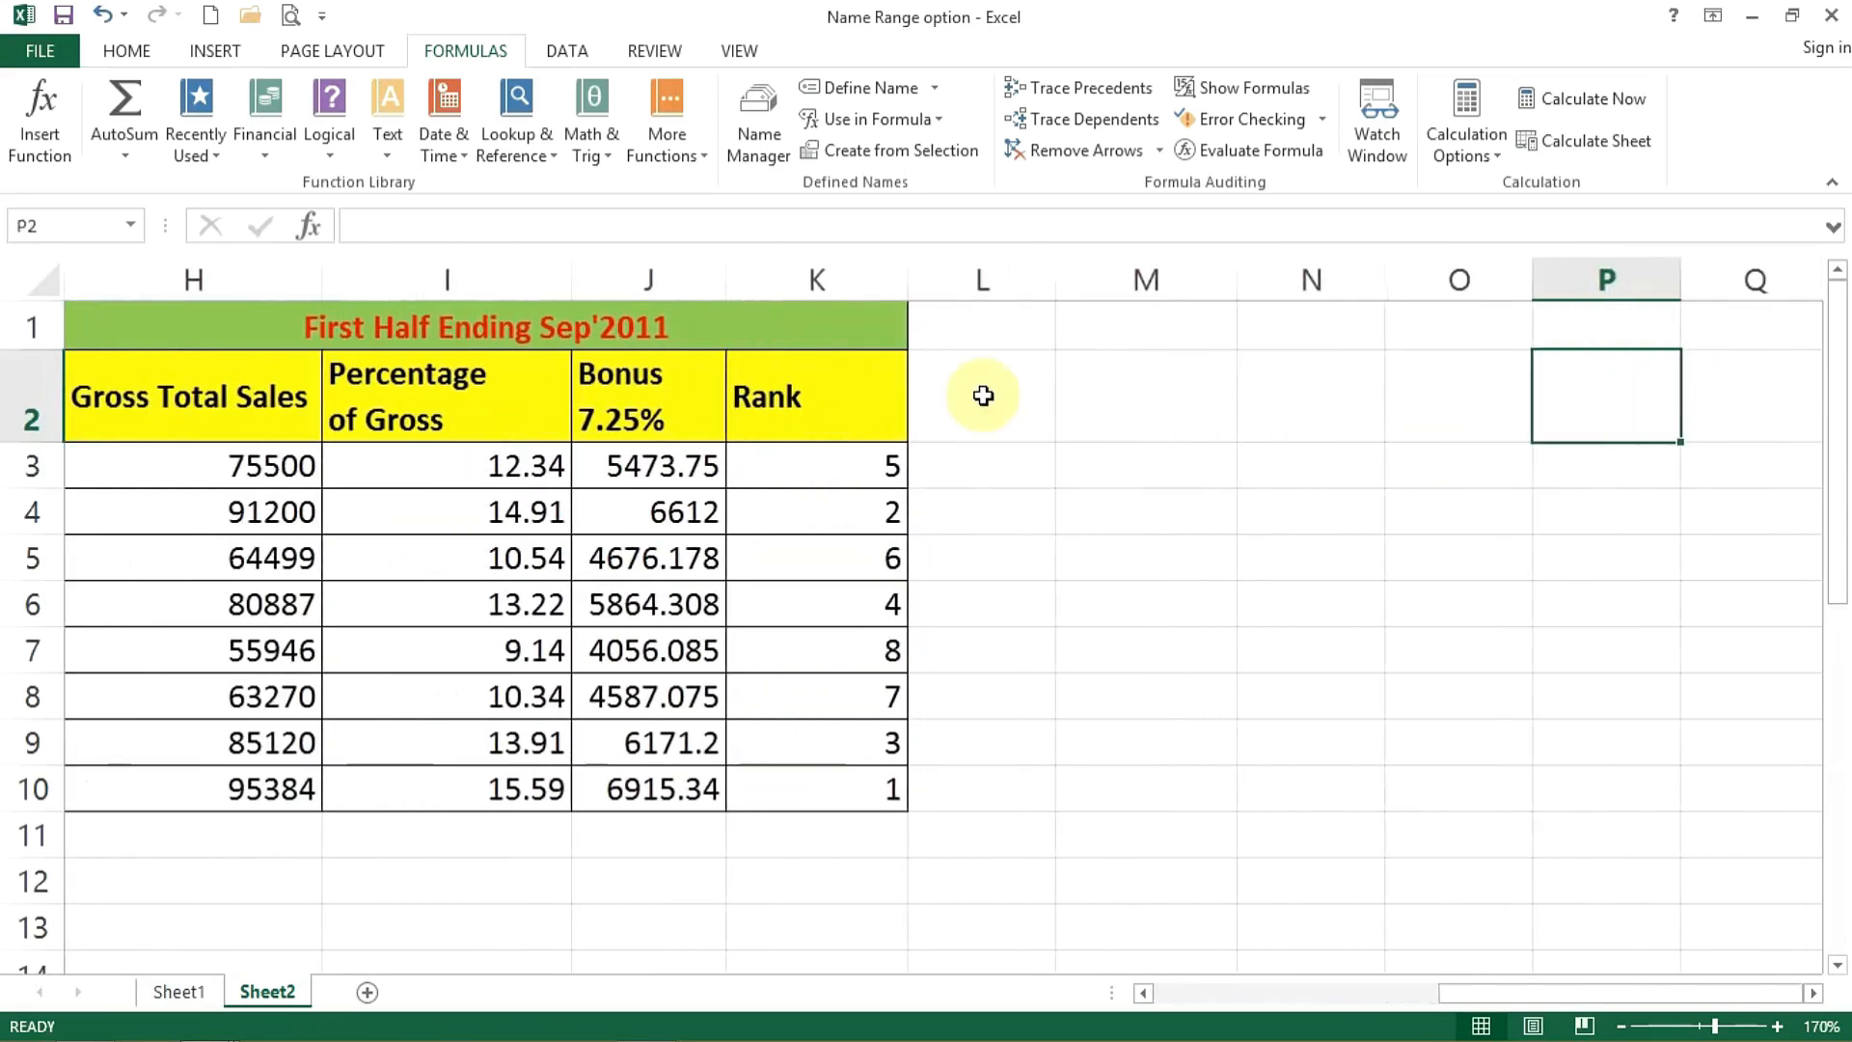
{"action": "left_click", "coordinate": [983, 396]}
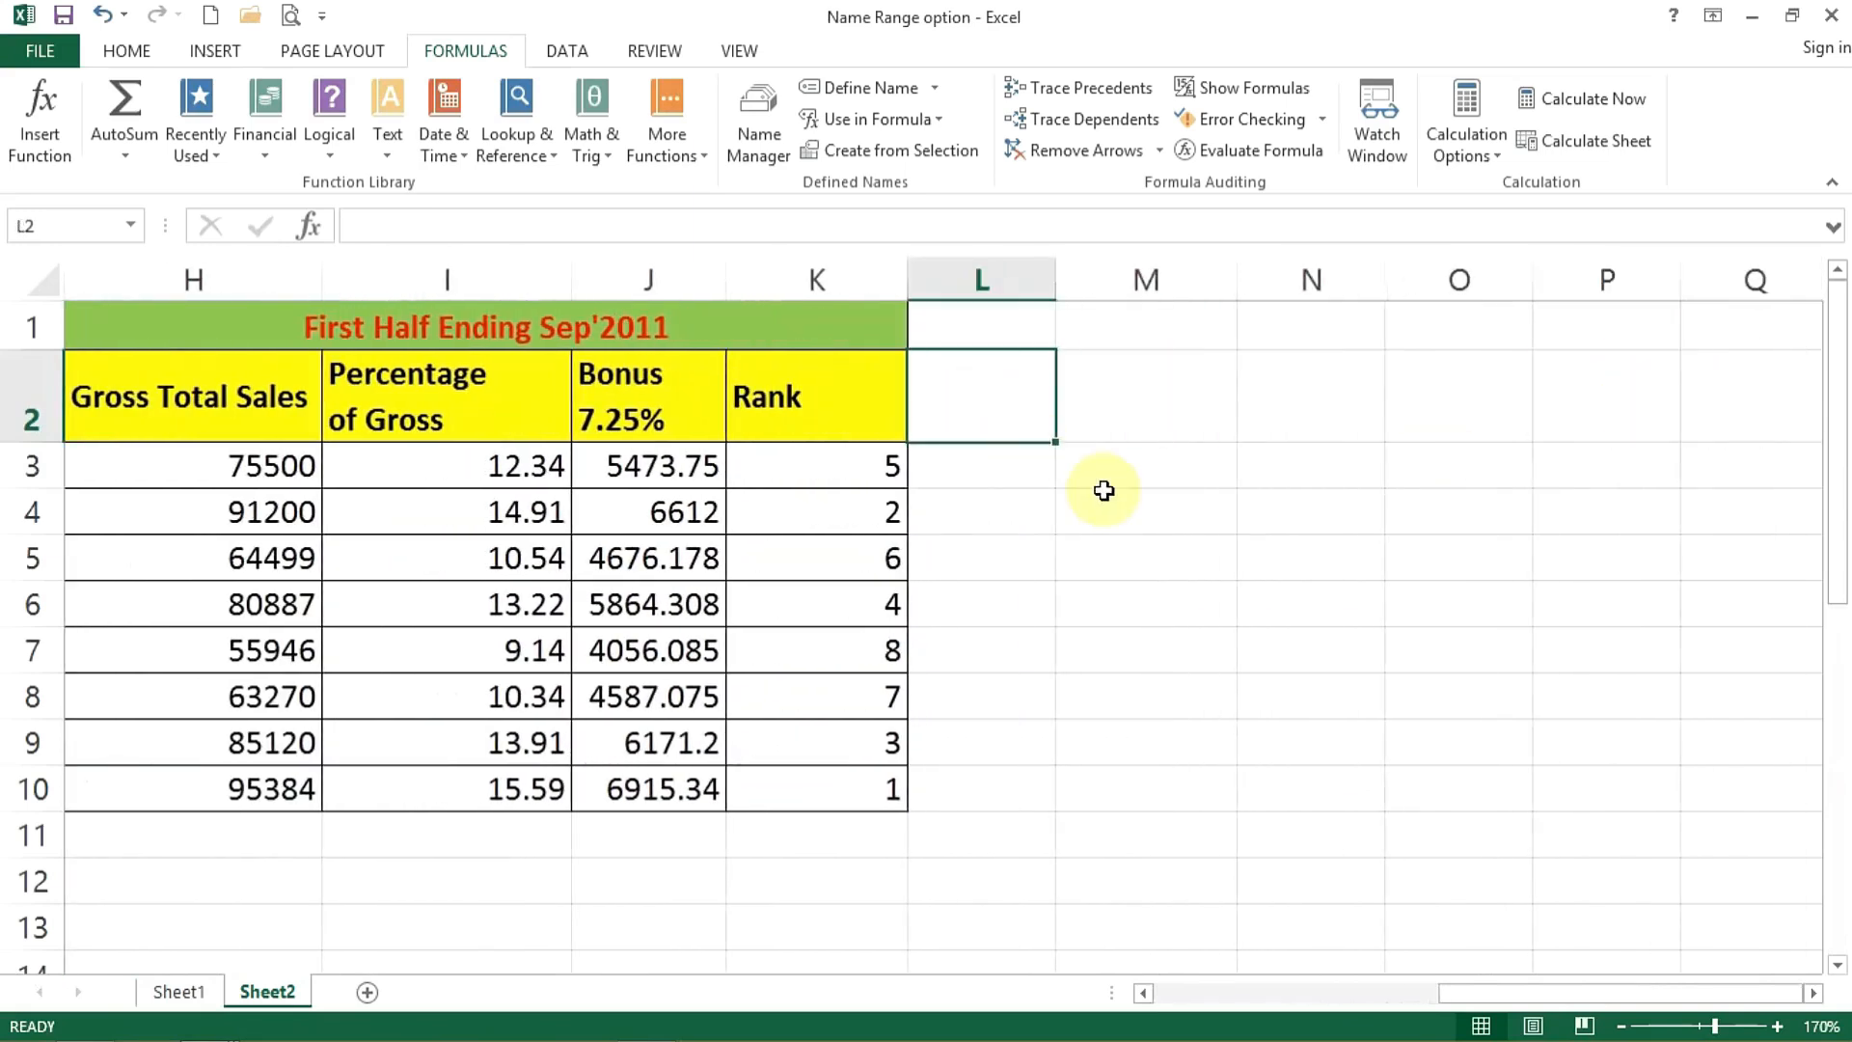
{"action": "type", "text": "Remarks"}
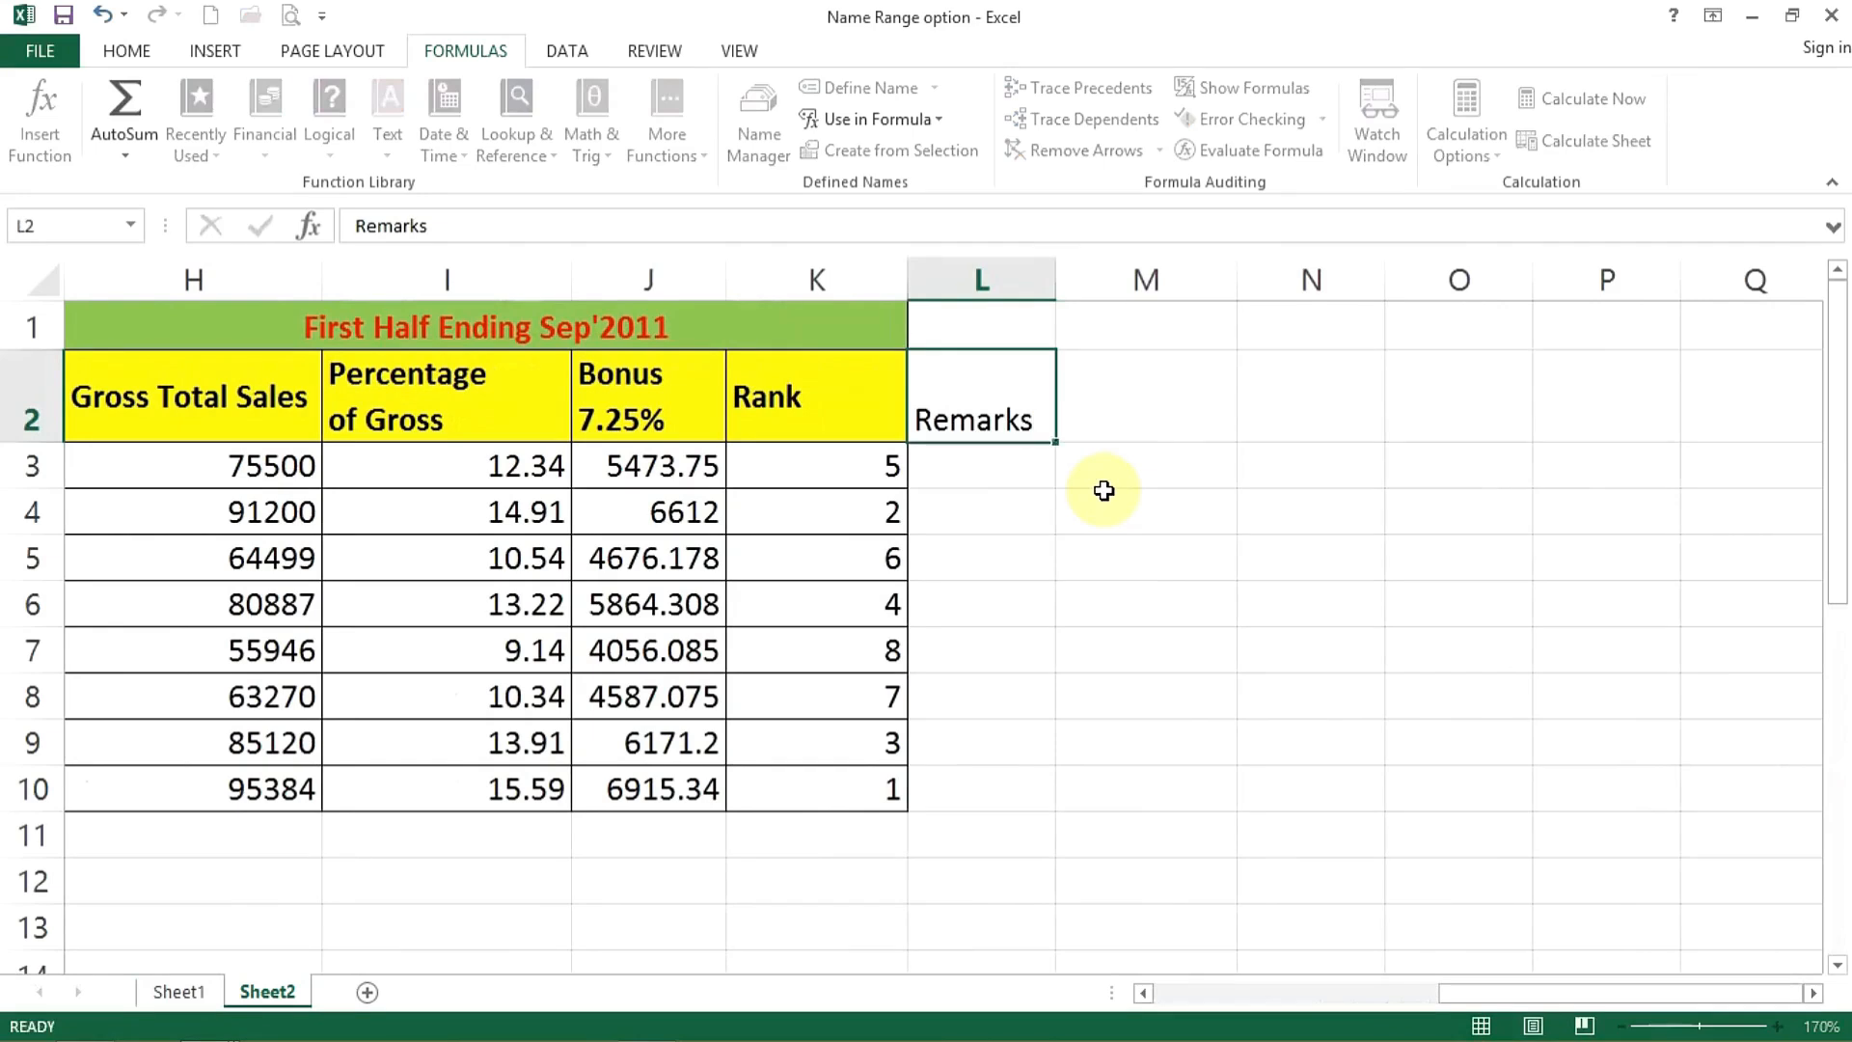
{"action": "key", "text": "Return"}
Step: Start an IF formula in L3 that returns "Average" when the gross total in H3 is below 60000
{"action": "type", "text": "=if("}
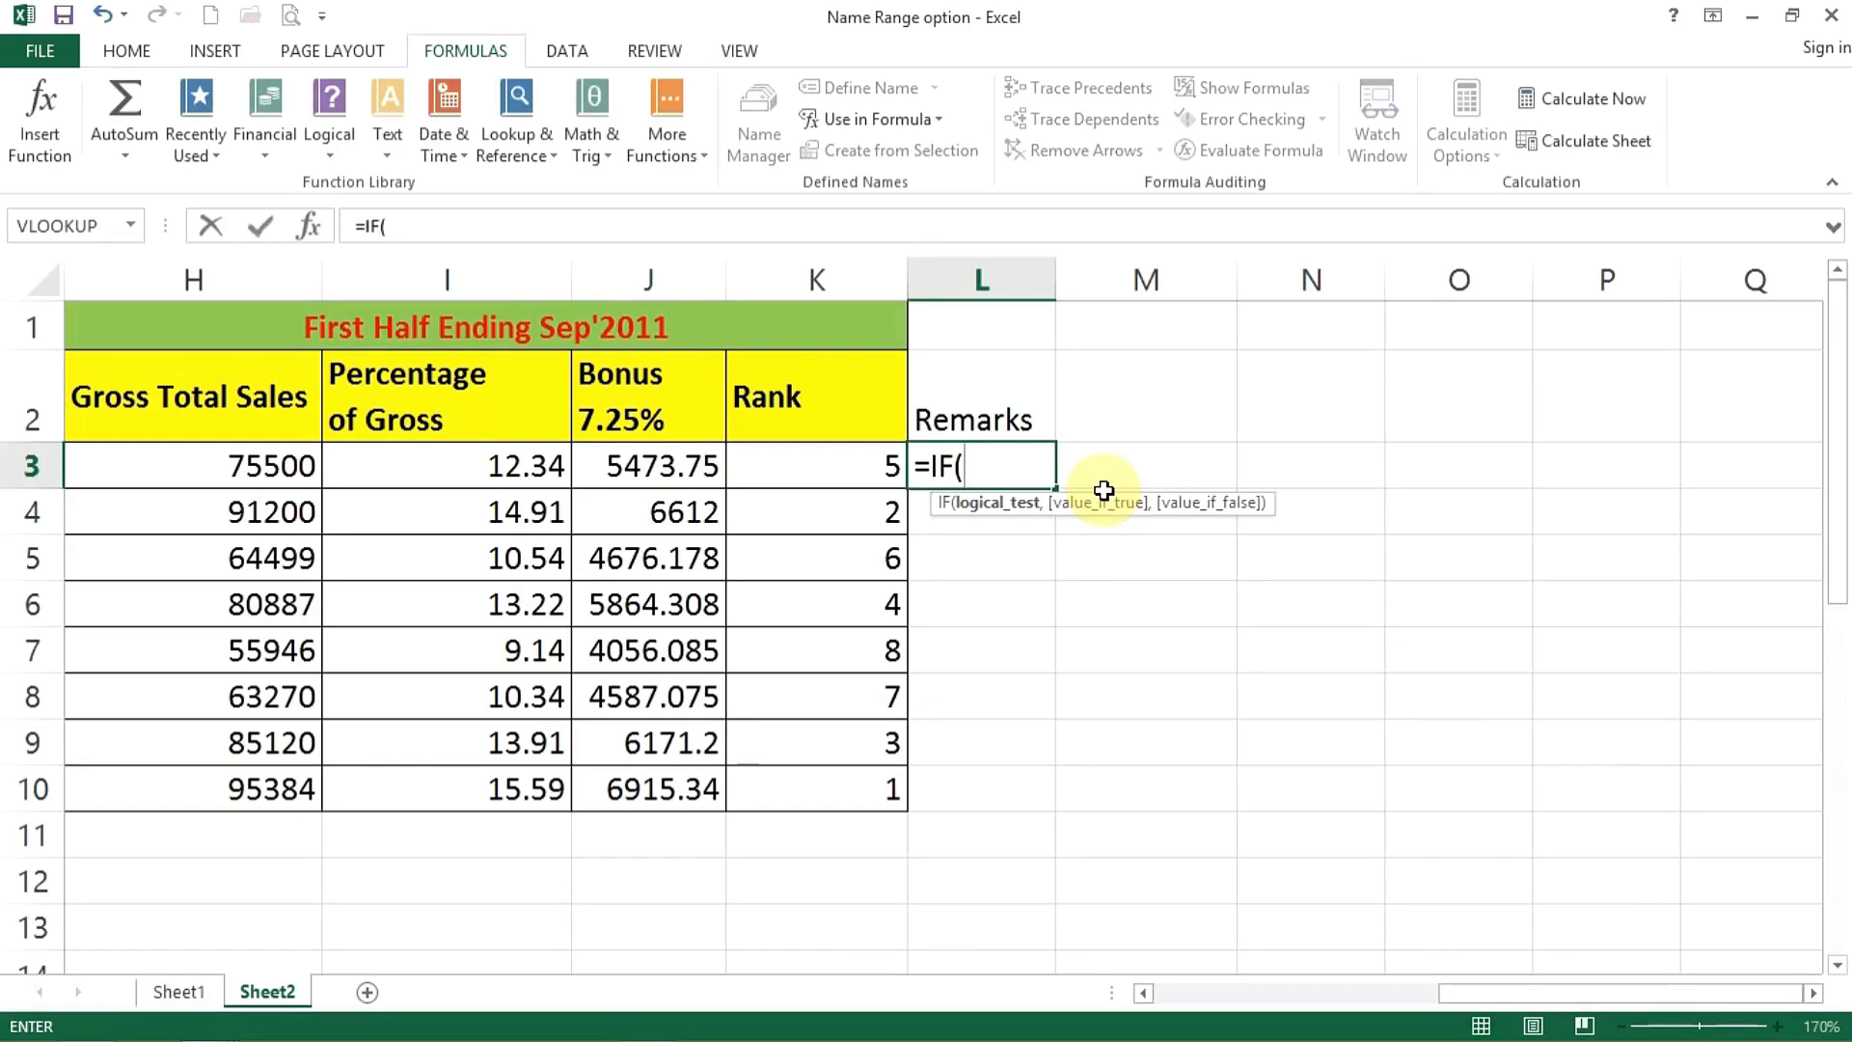
{"action": "left_click", "coordinate": [211, 471]}
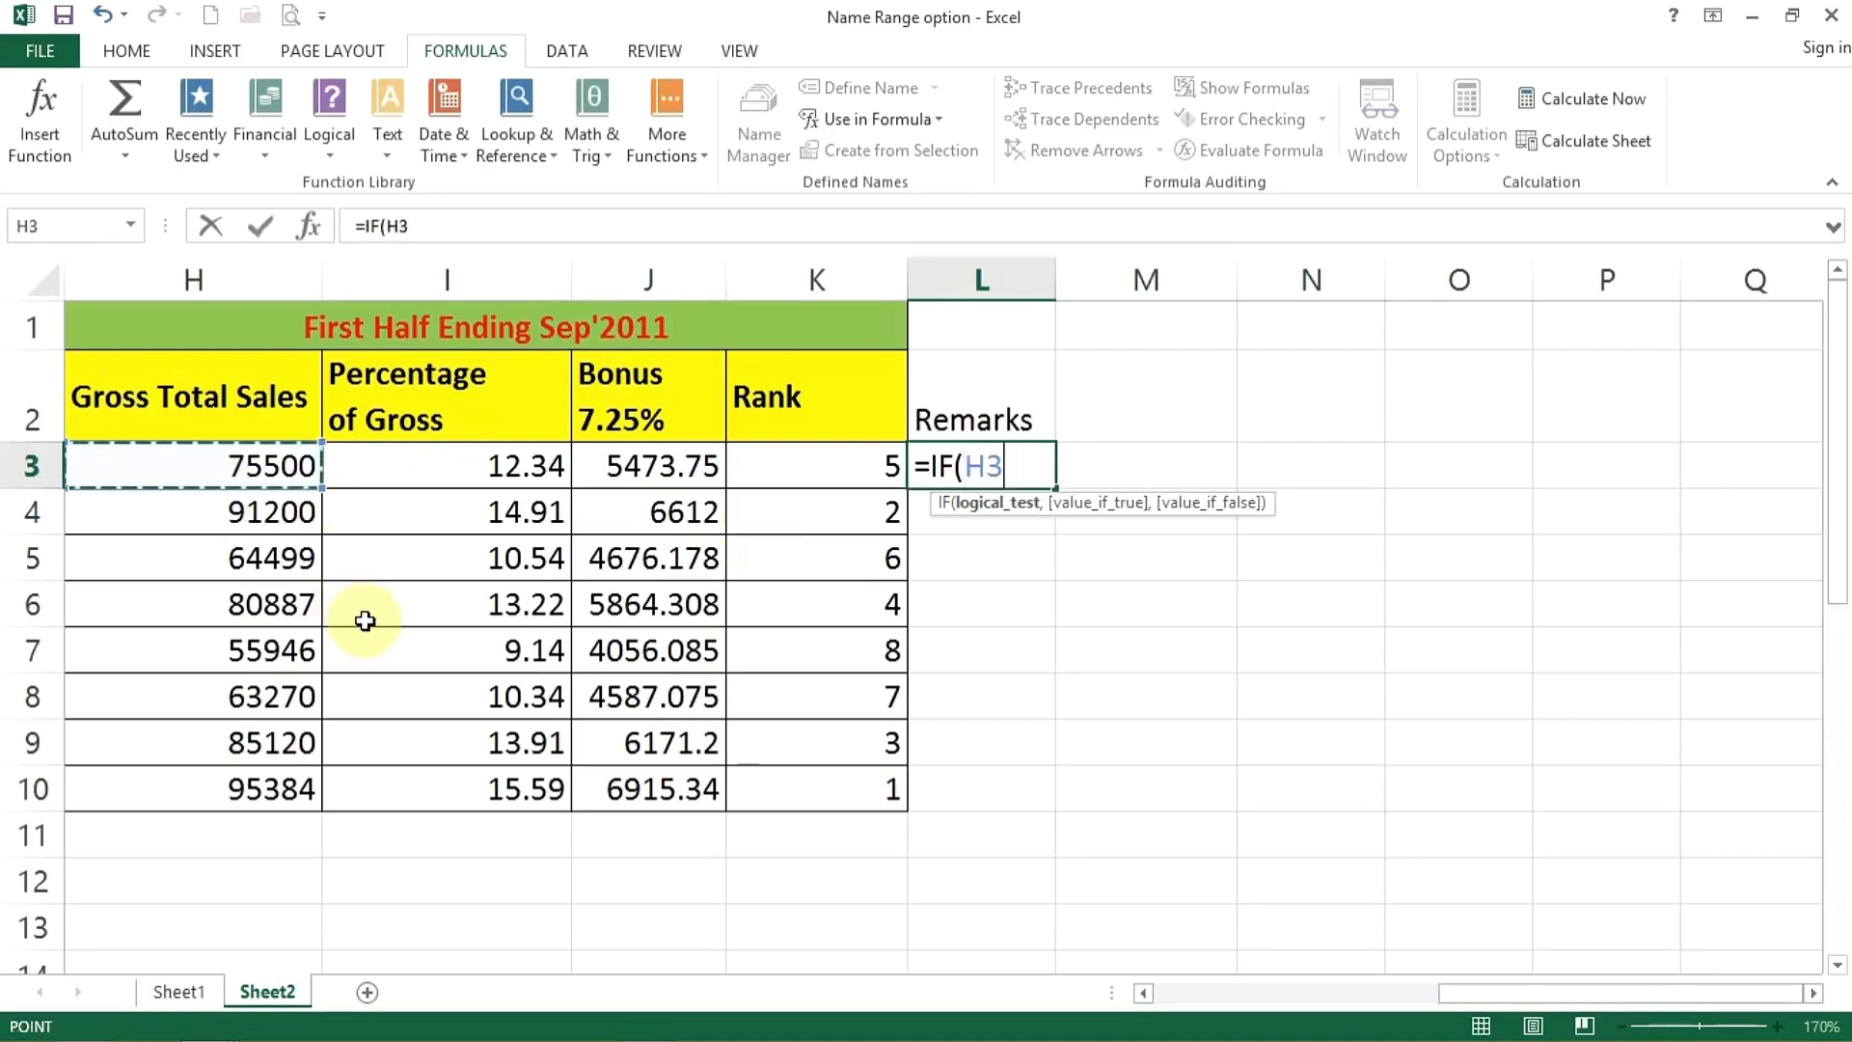
{"action": "type", "text": "<6"}
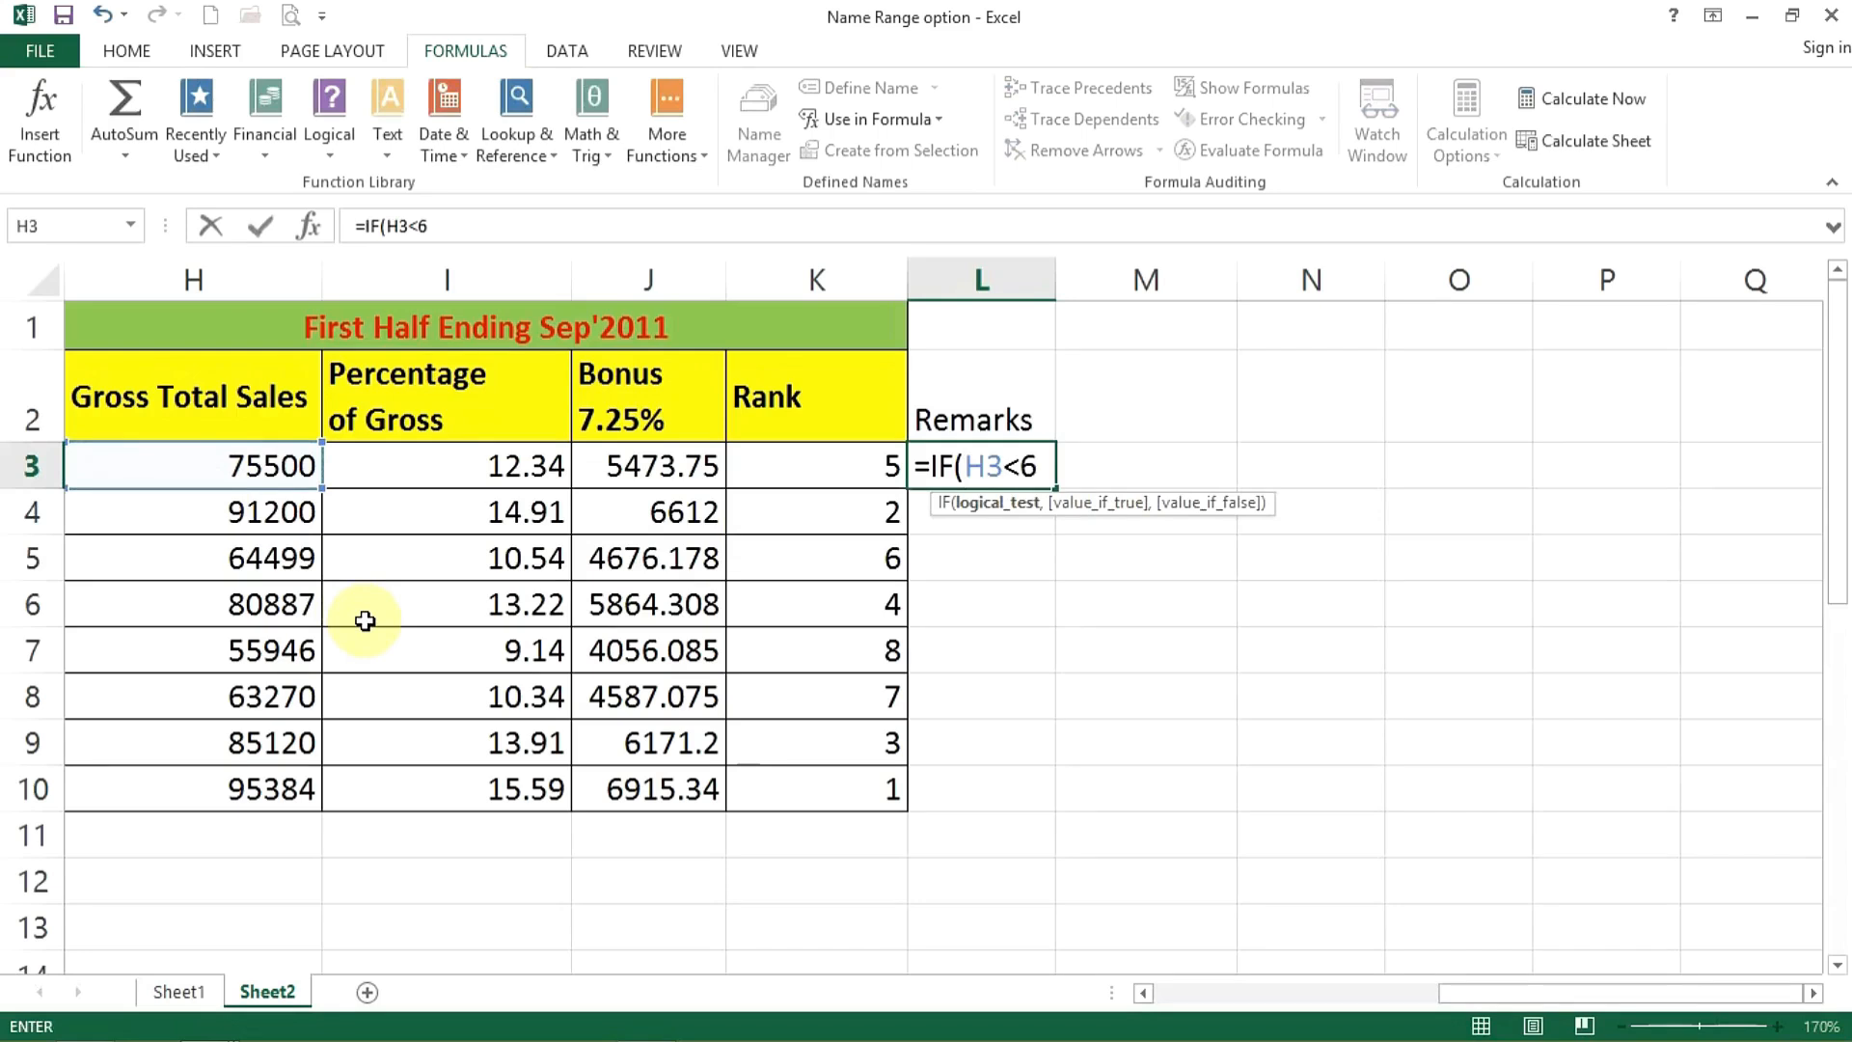
{"action": "type", "text": "0000"}
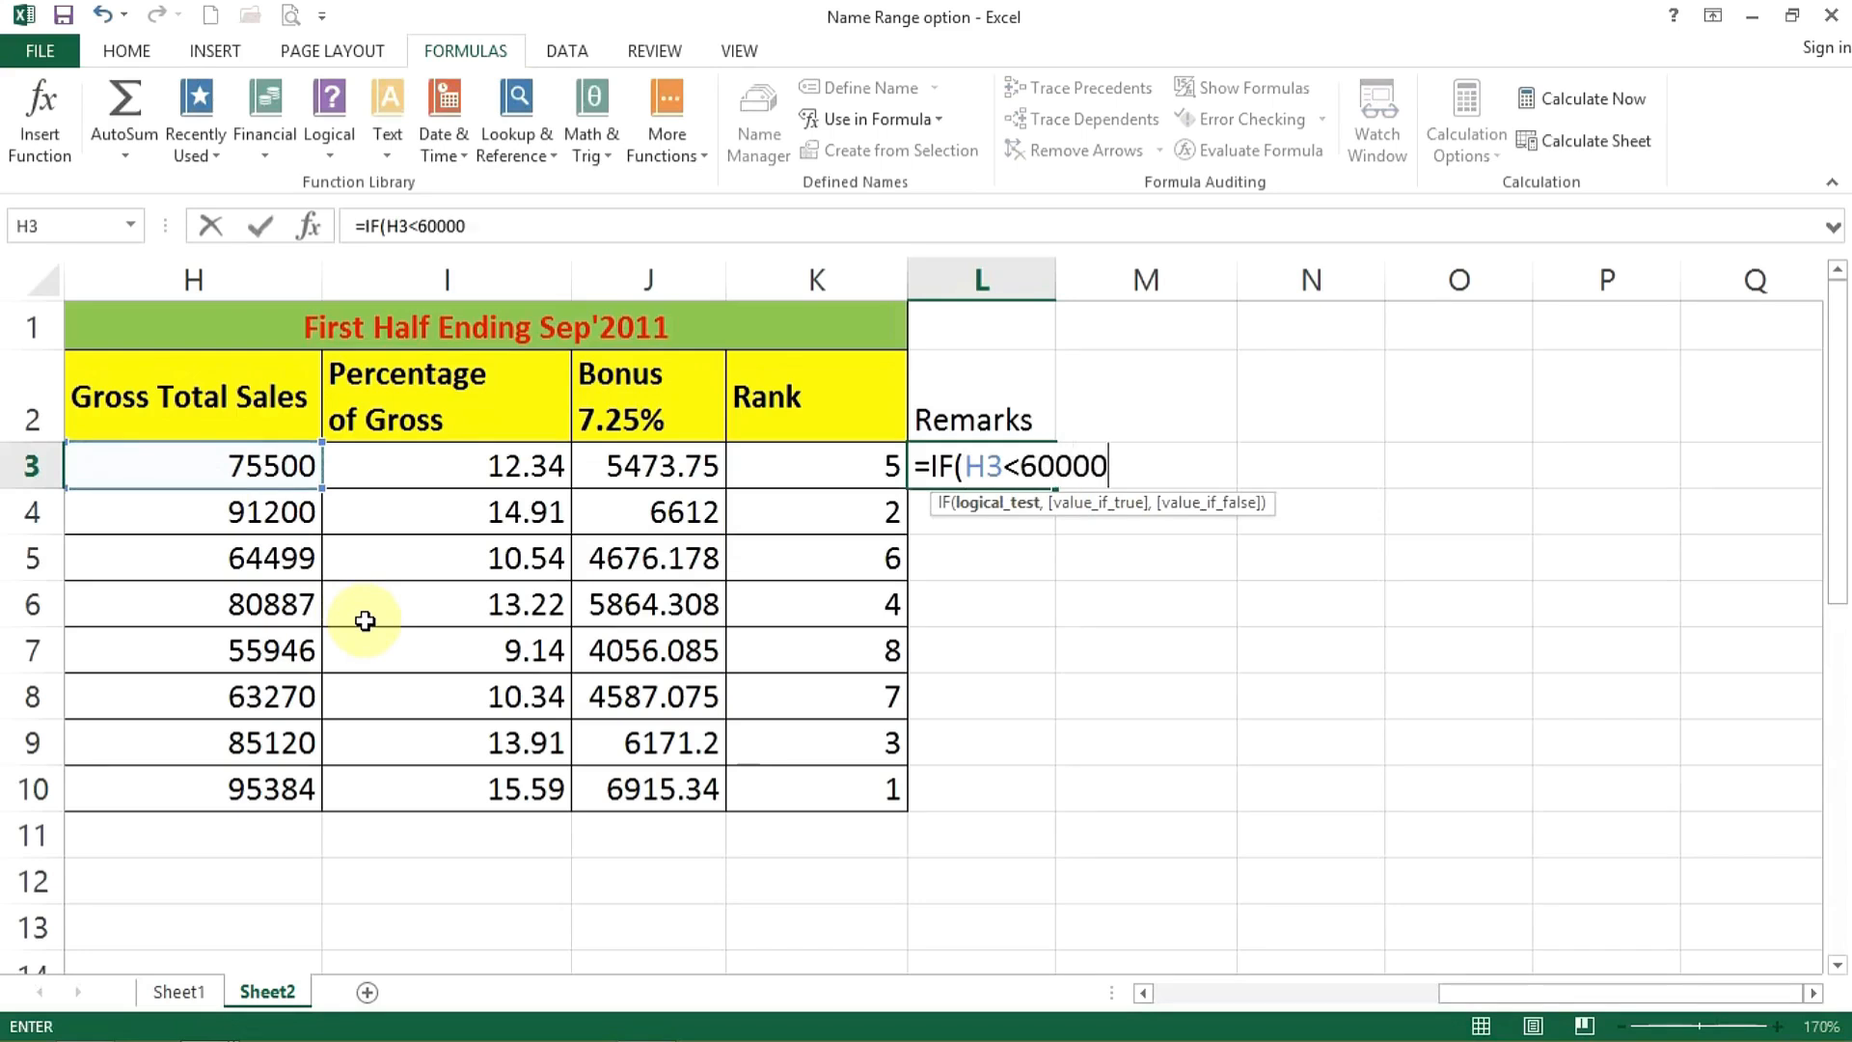
{"action": "type", "text": ","}
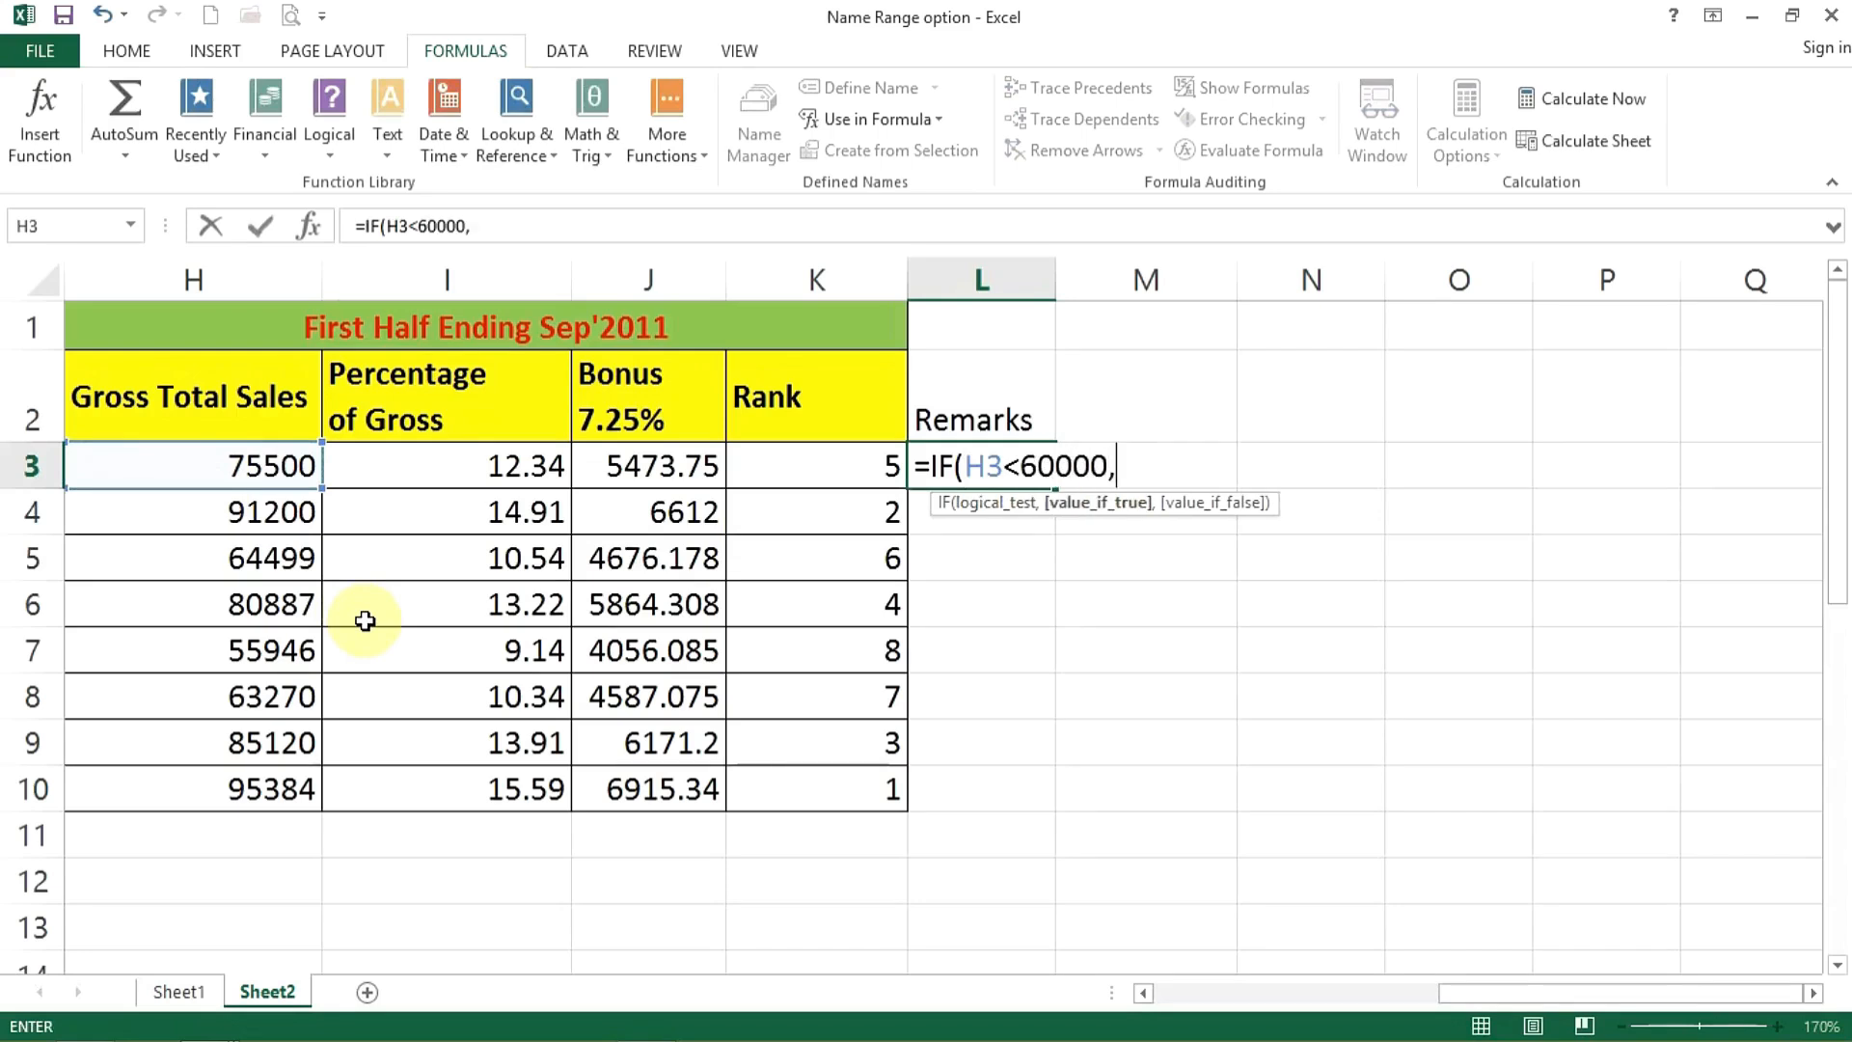
{"action": "type", "text": "A"}
{"action": "key", "text": "BackSpace"}
{"action": "type", "text": "\"Aver"}
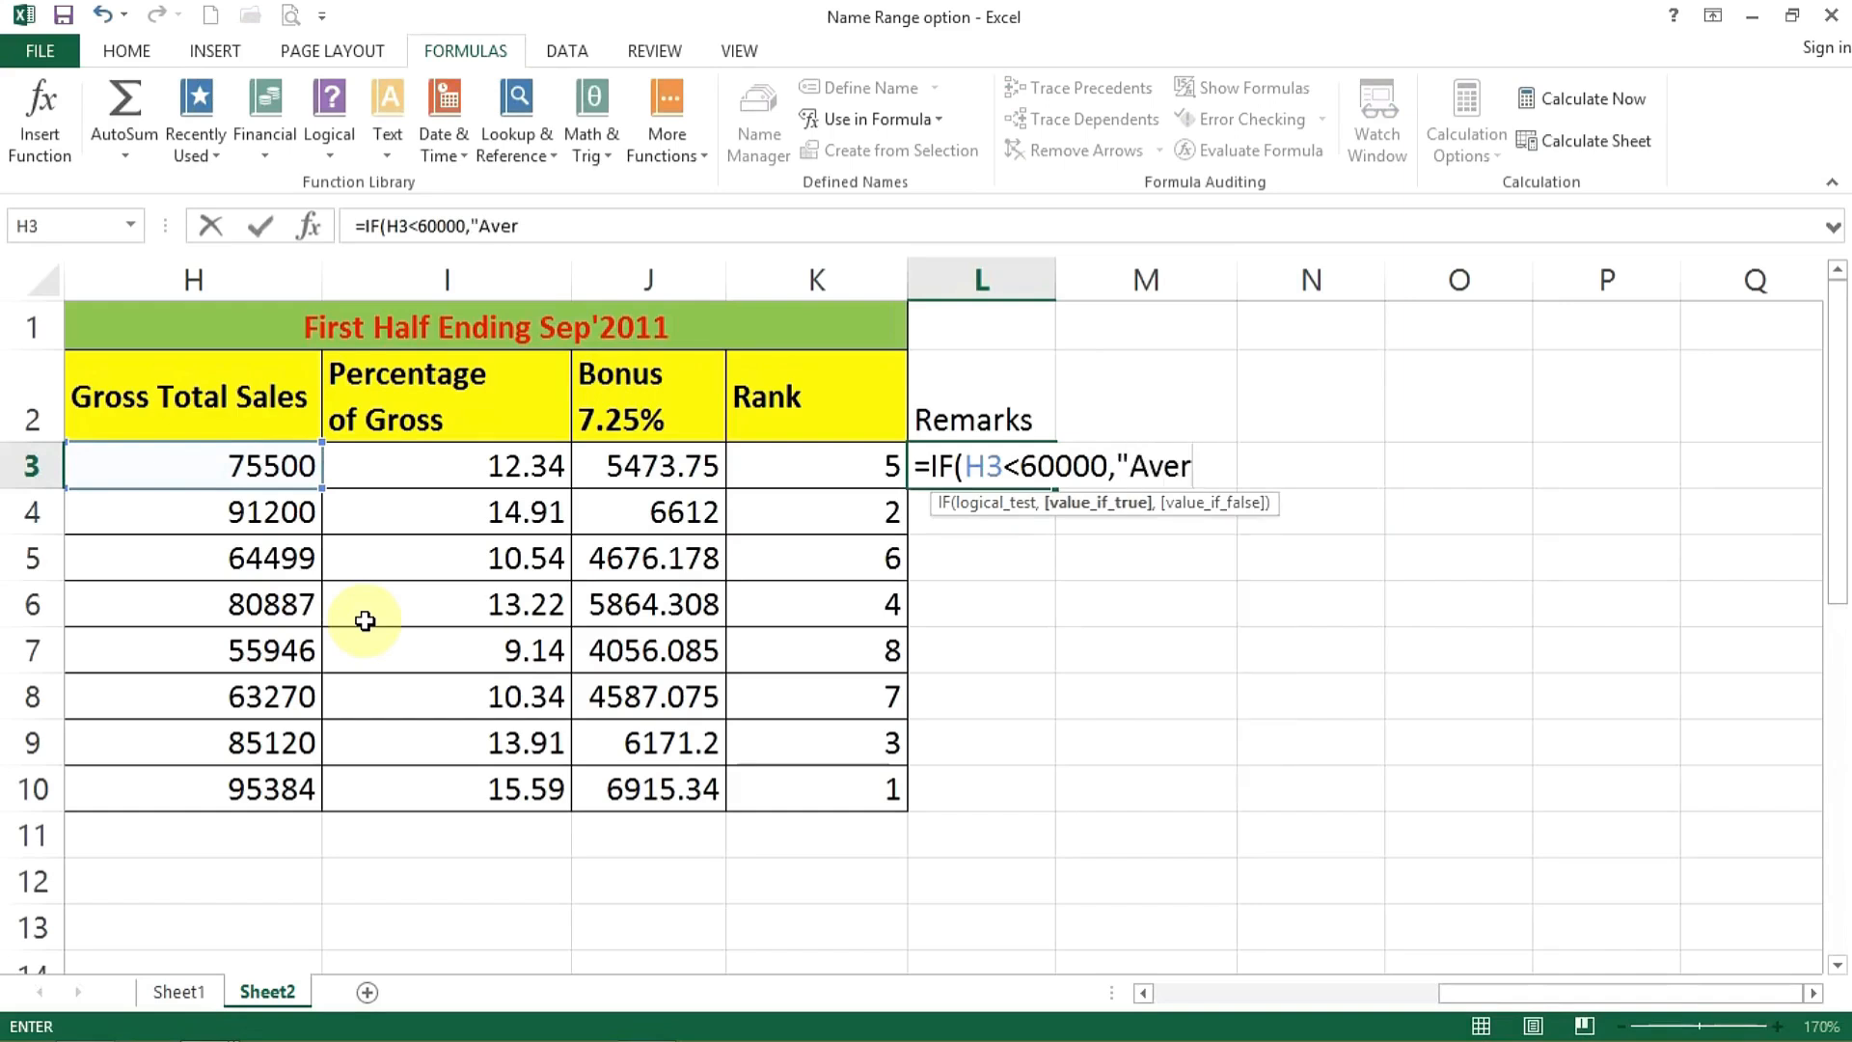
{"action": "type", "text": "age\","}
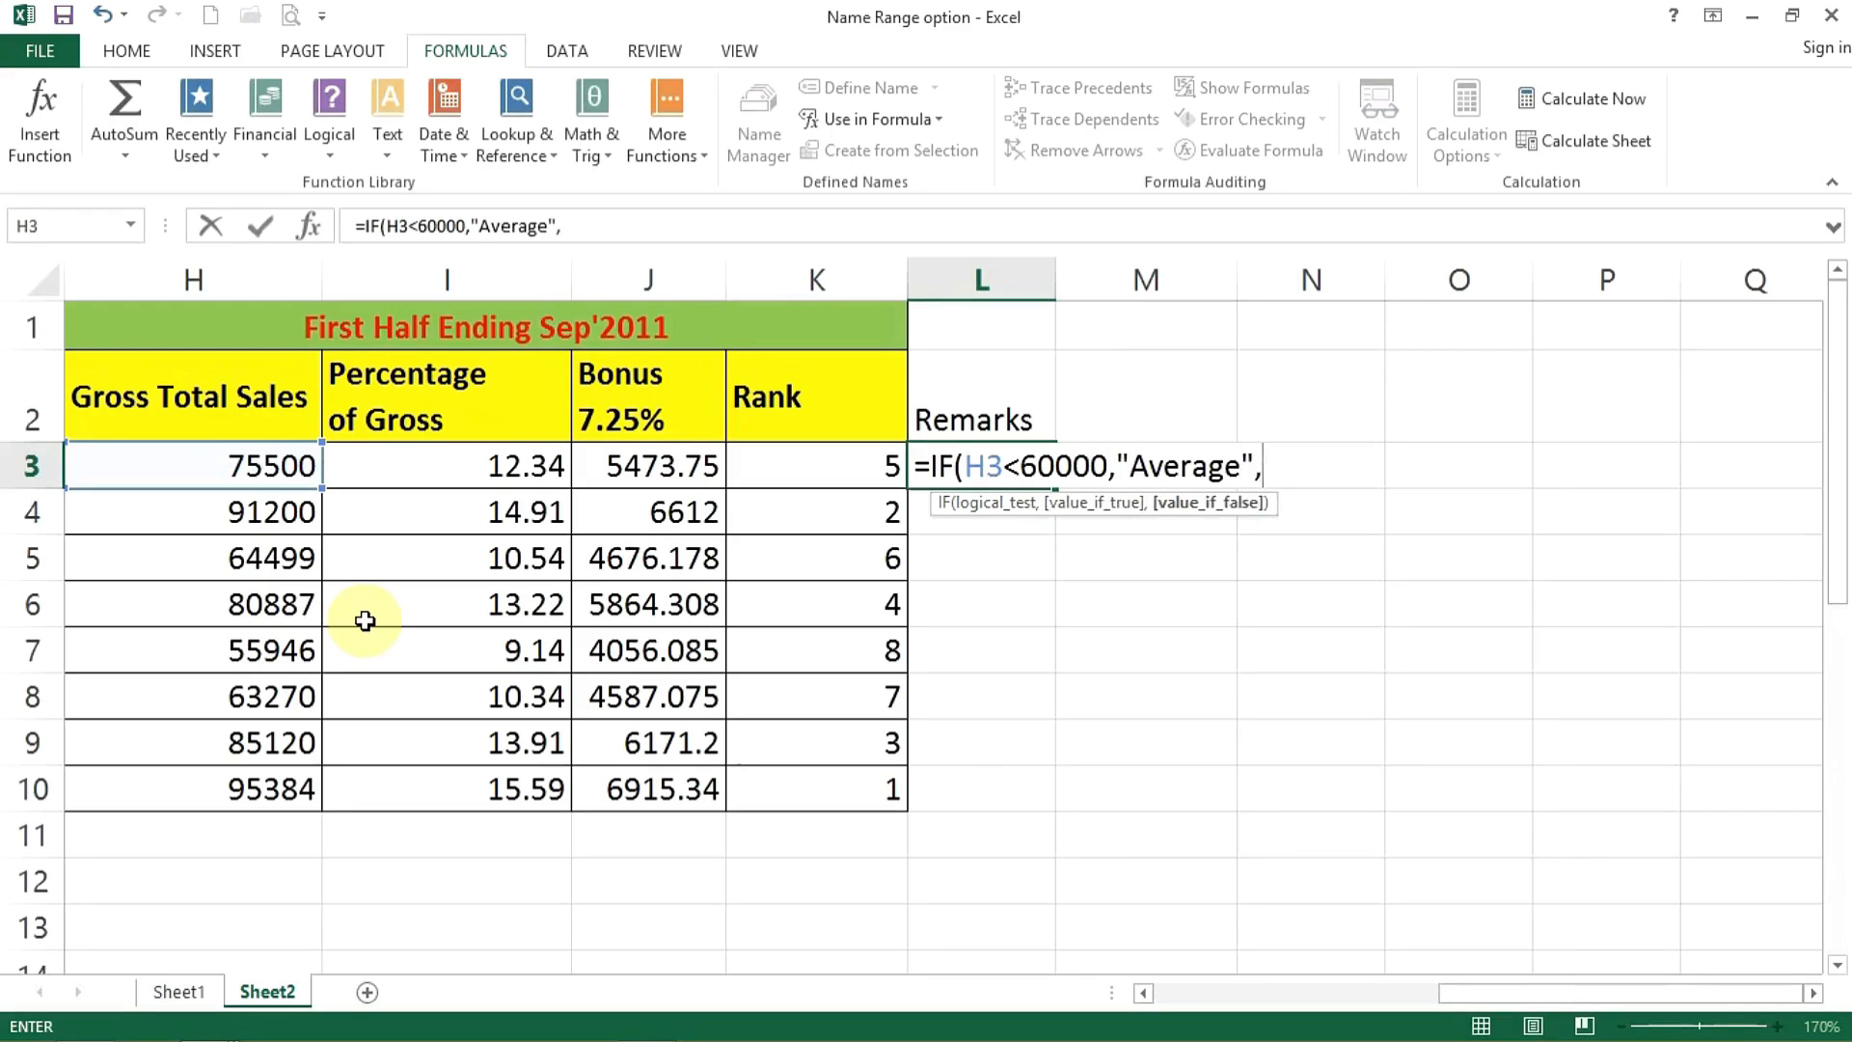
Step: Nest a second IF as the value-if-false argument, returning "Good" when H3 is below 75000
{"action": "type", "text": "IF("}
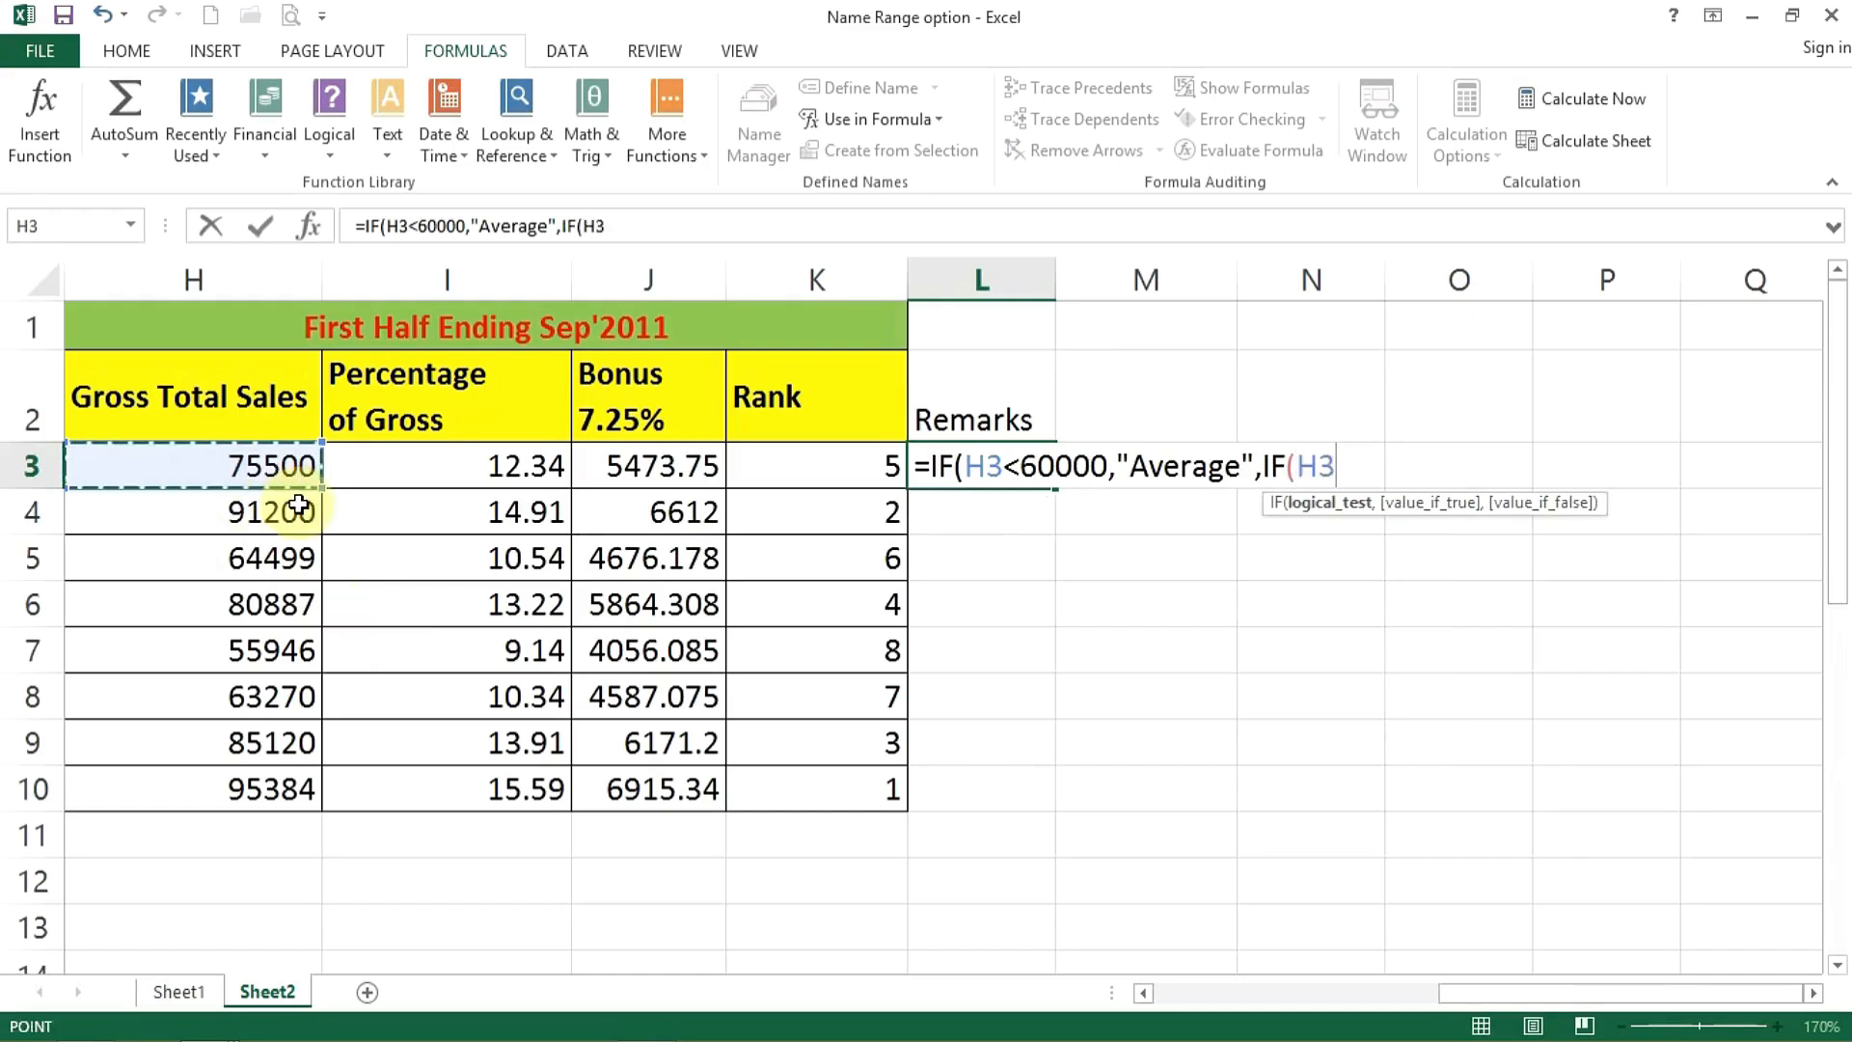
{"action": "type", "text": "<75000"}
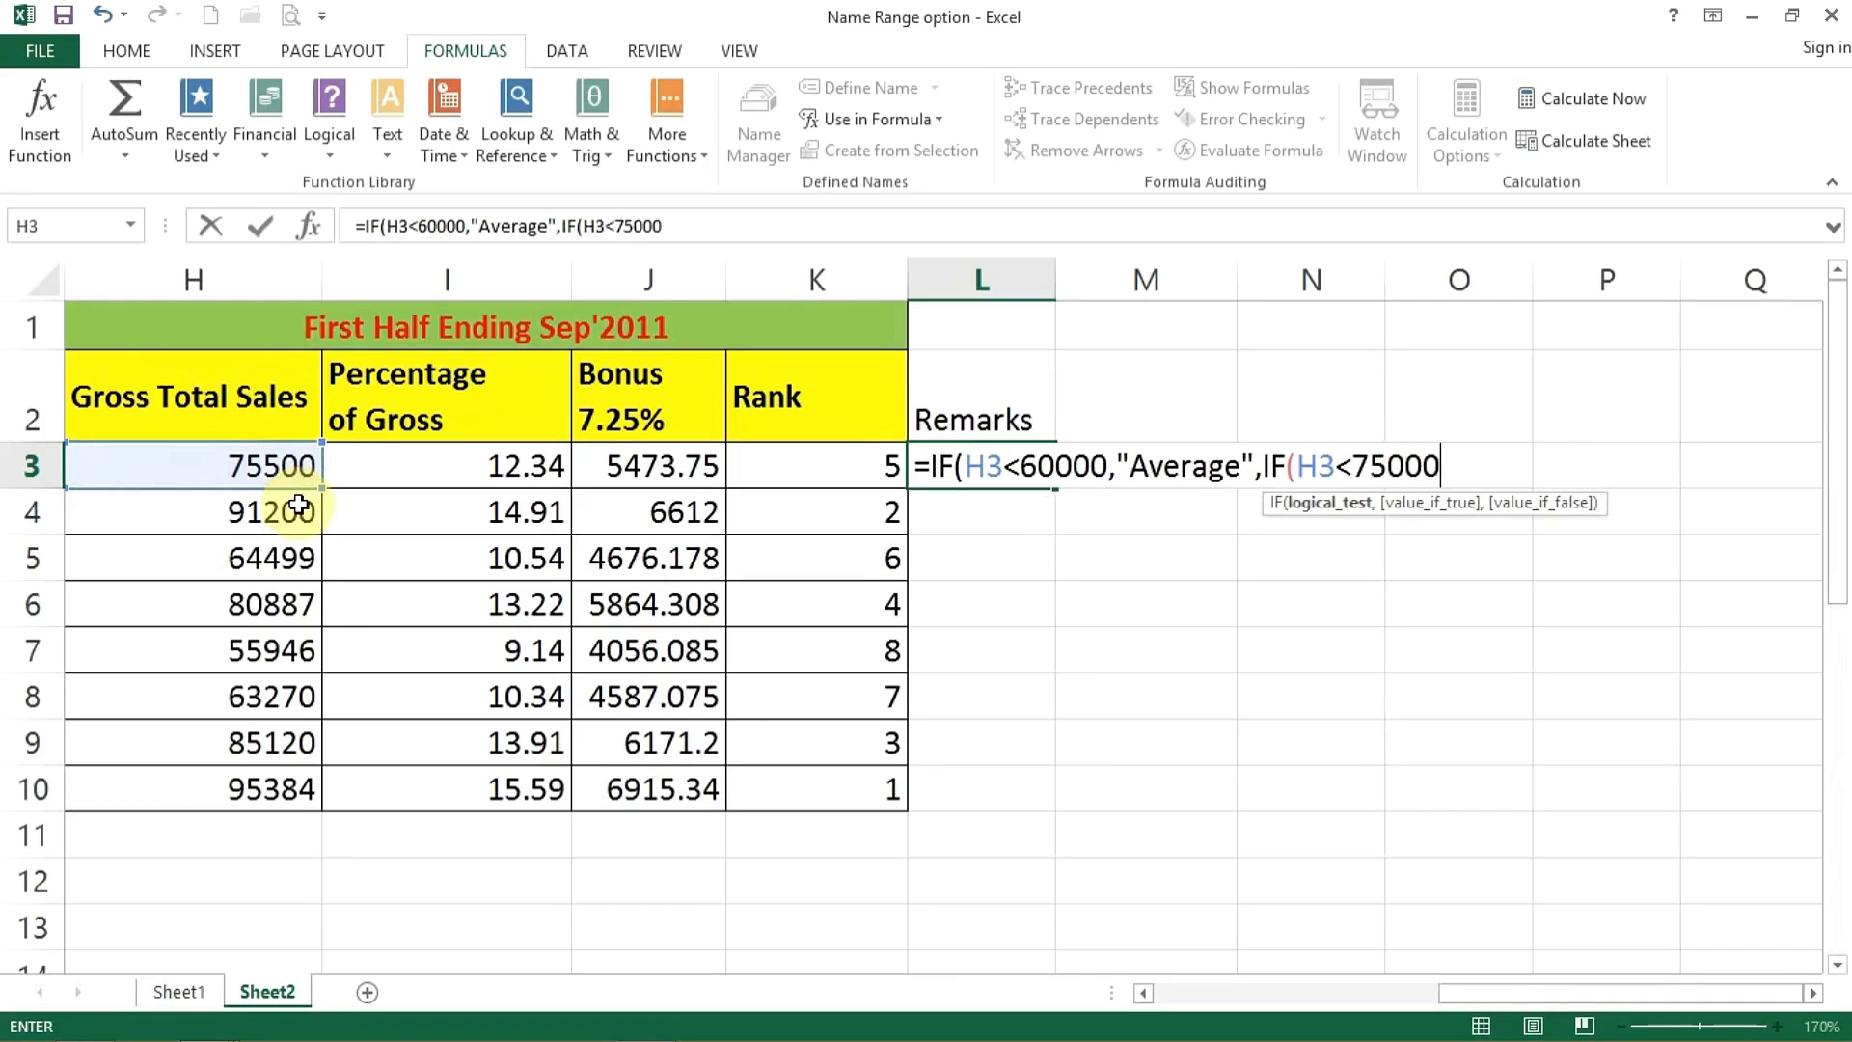
{"action": "type", "text": ",\"Good"}
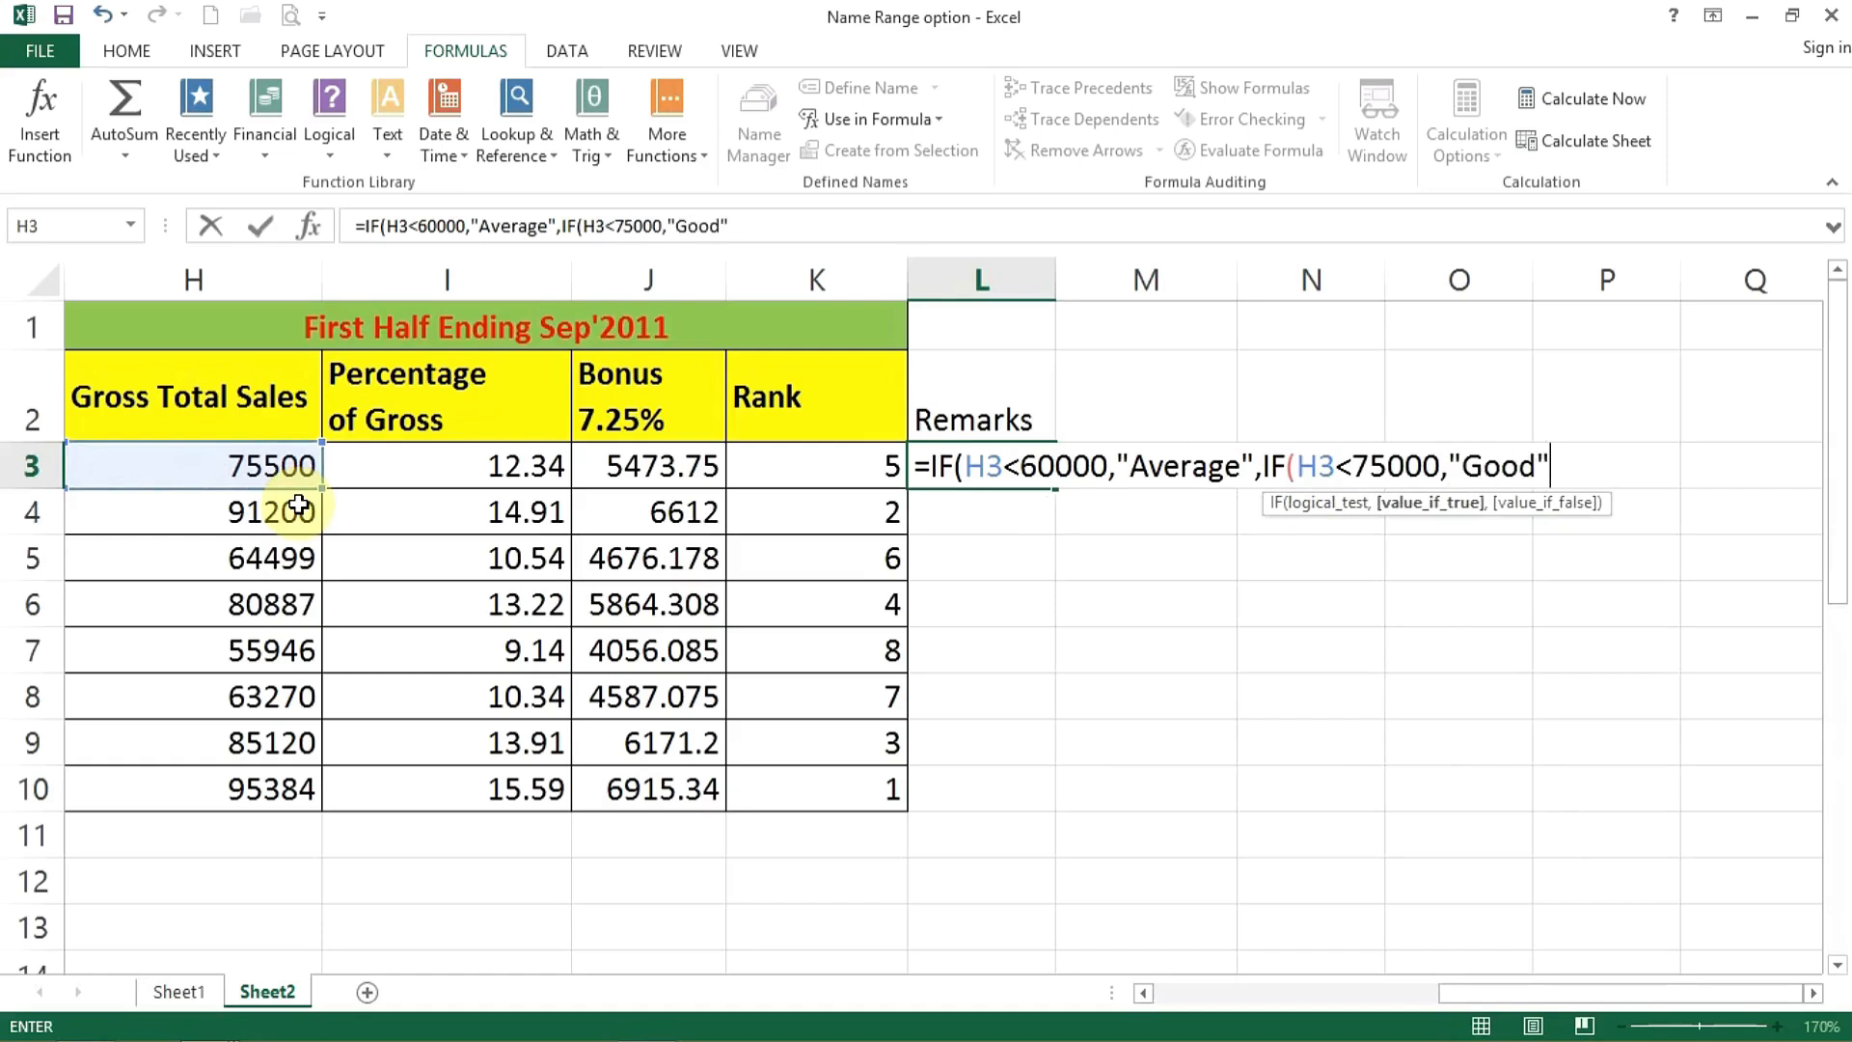
{"action": "type", "text": "\","}
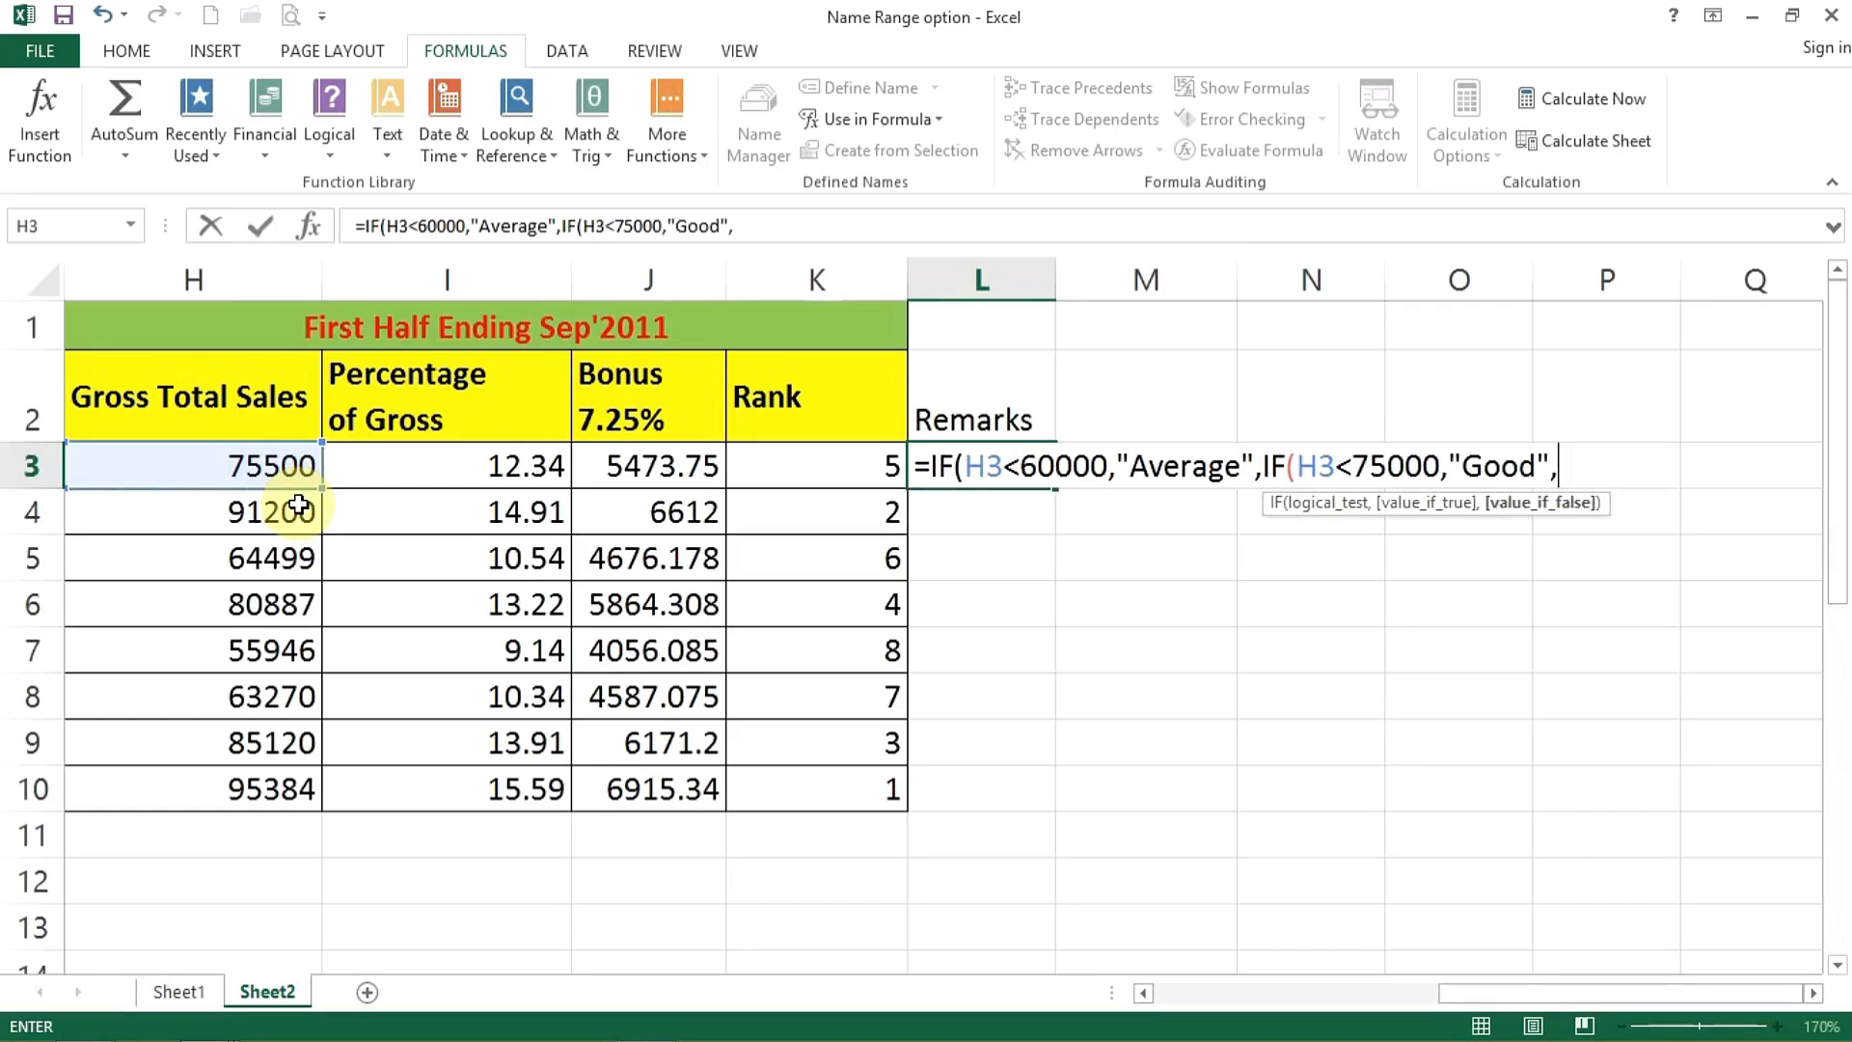
{"action": "type", "text": "Very"}
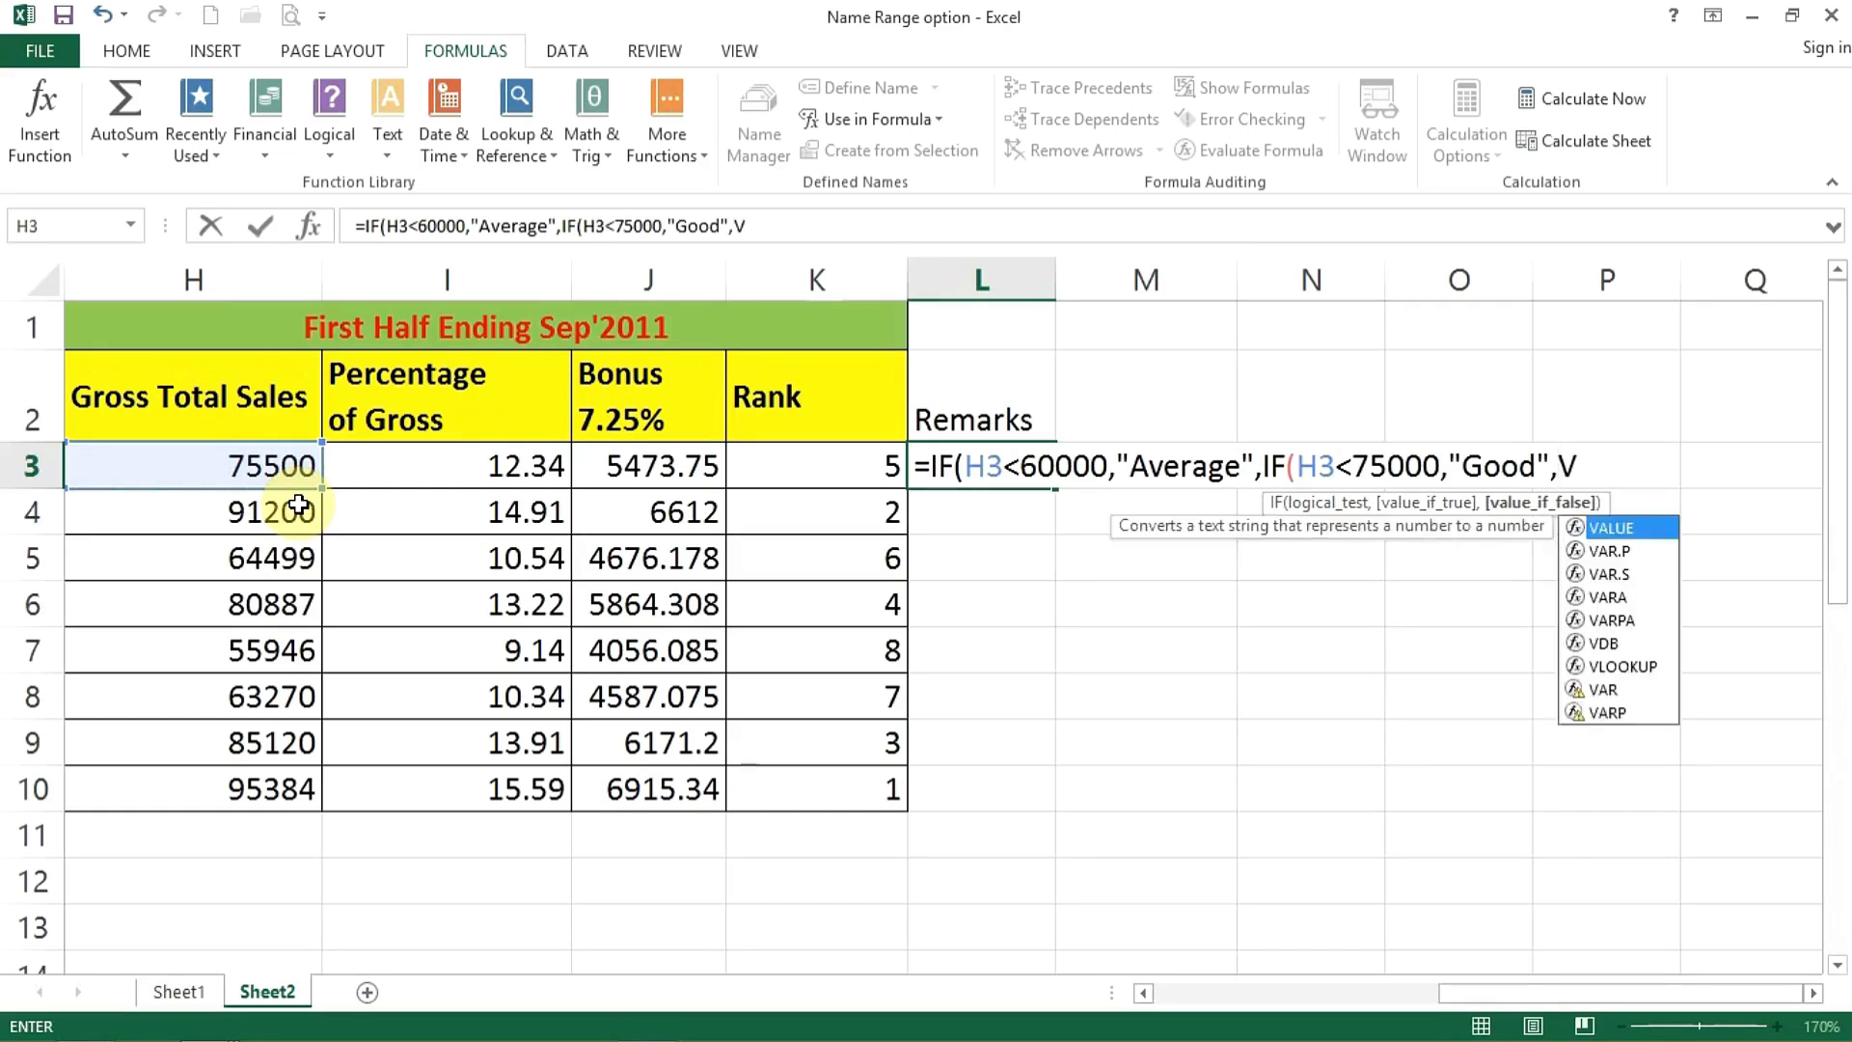
{"action": "key", "text": "BackSpace"}
{"action": "key", "text": "BackSpace"}
{"action": "key", "text": "BackSpace"}
{"action": "key", "text": "BackSpace"}
{"action": "key", "text": "BackSpace"}
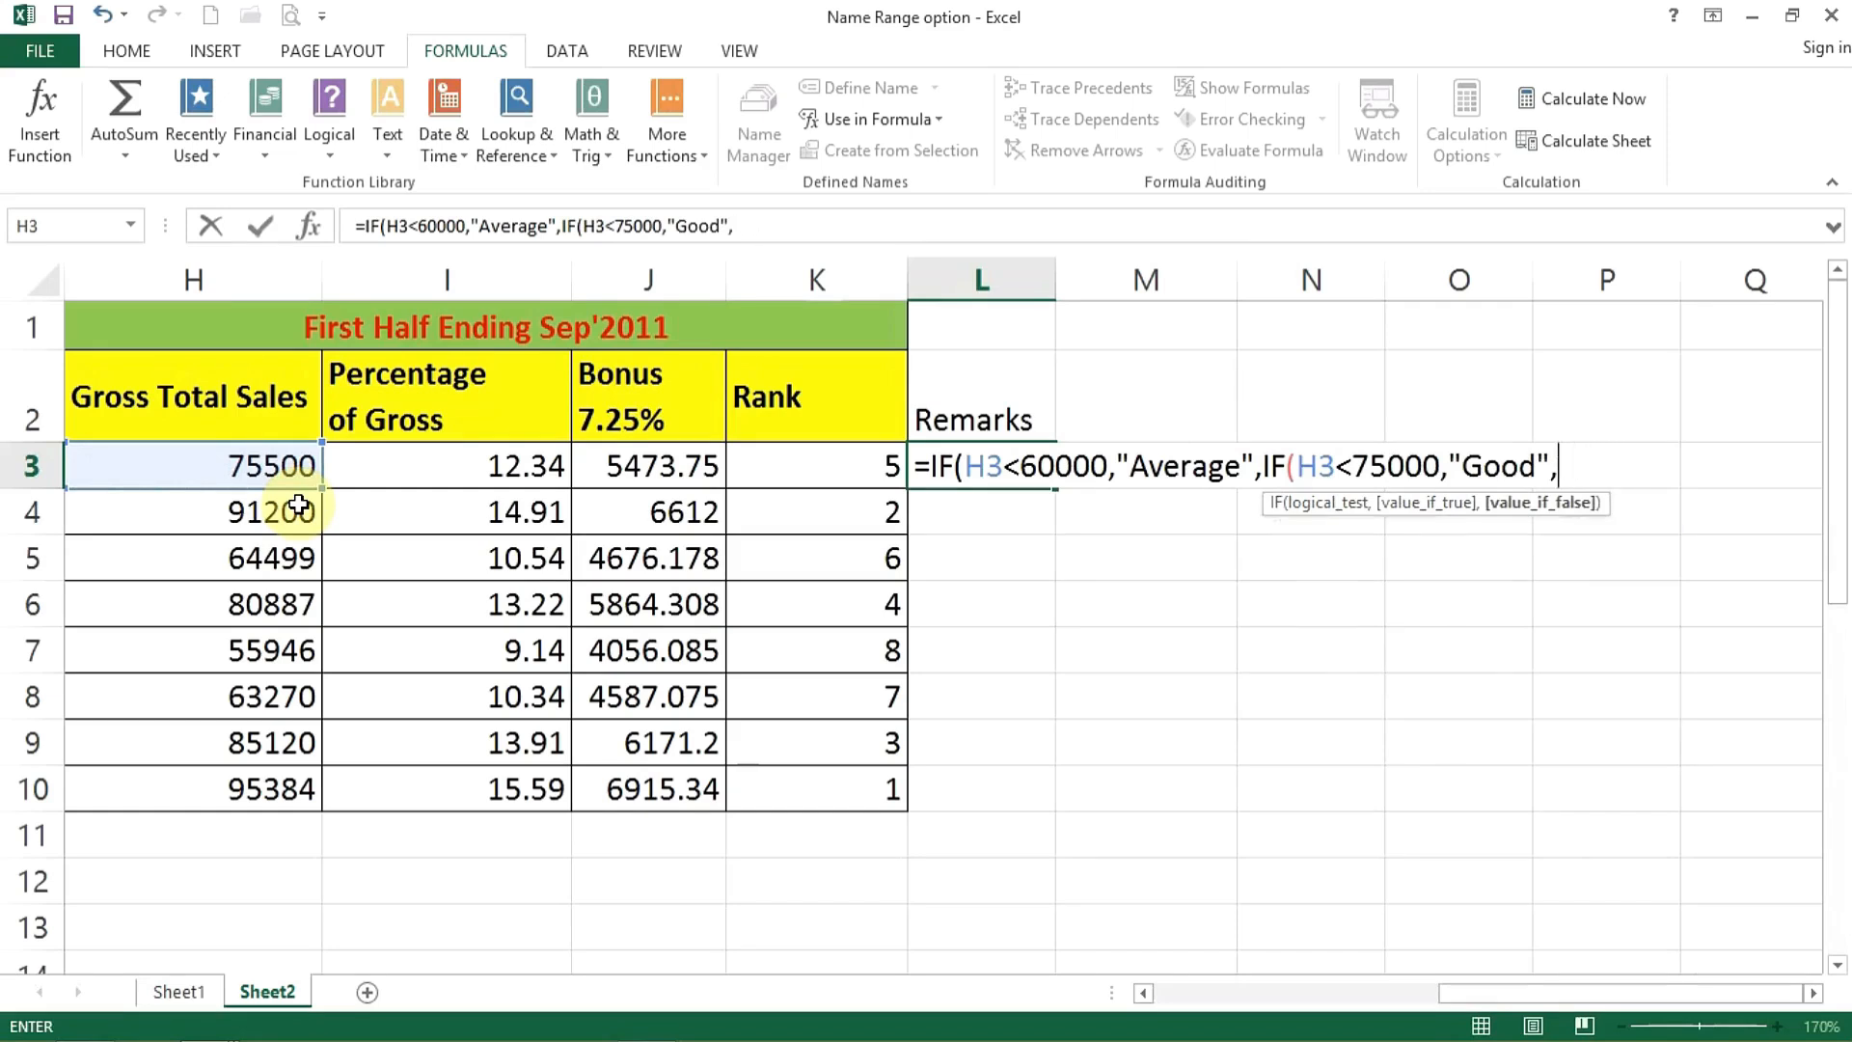
Step: Complete the nested IF formula in L3 with "Very Good" as the remaining result and enter it
{"action": "type", "text": "Very Good\"))"}
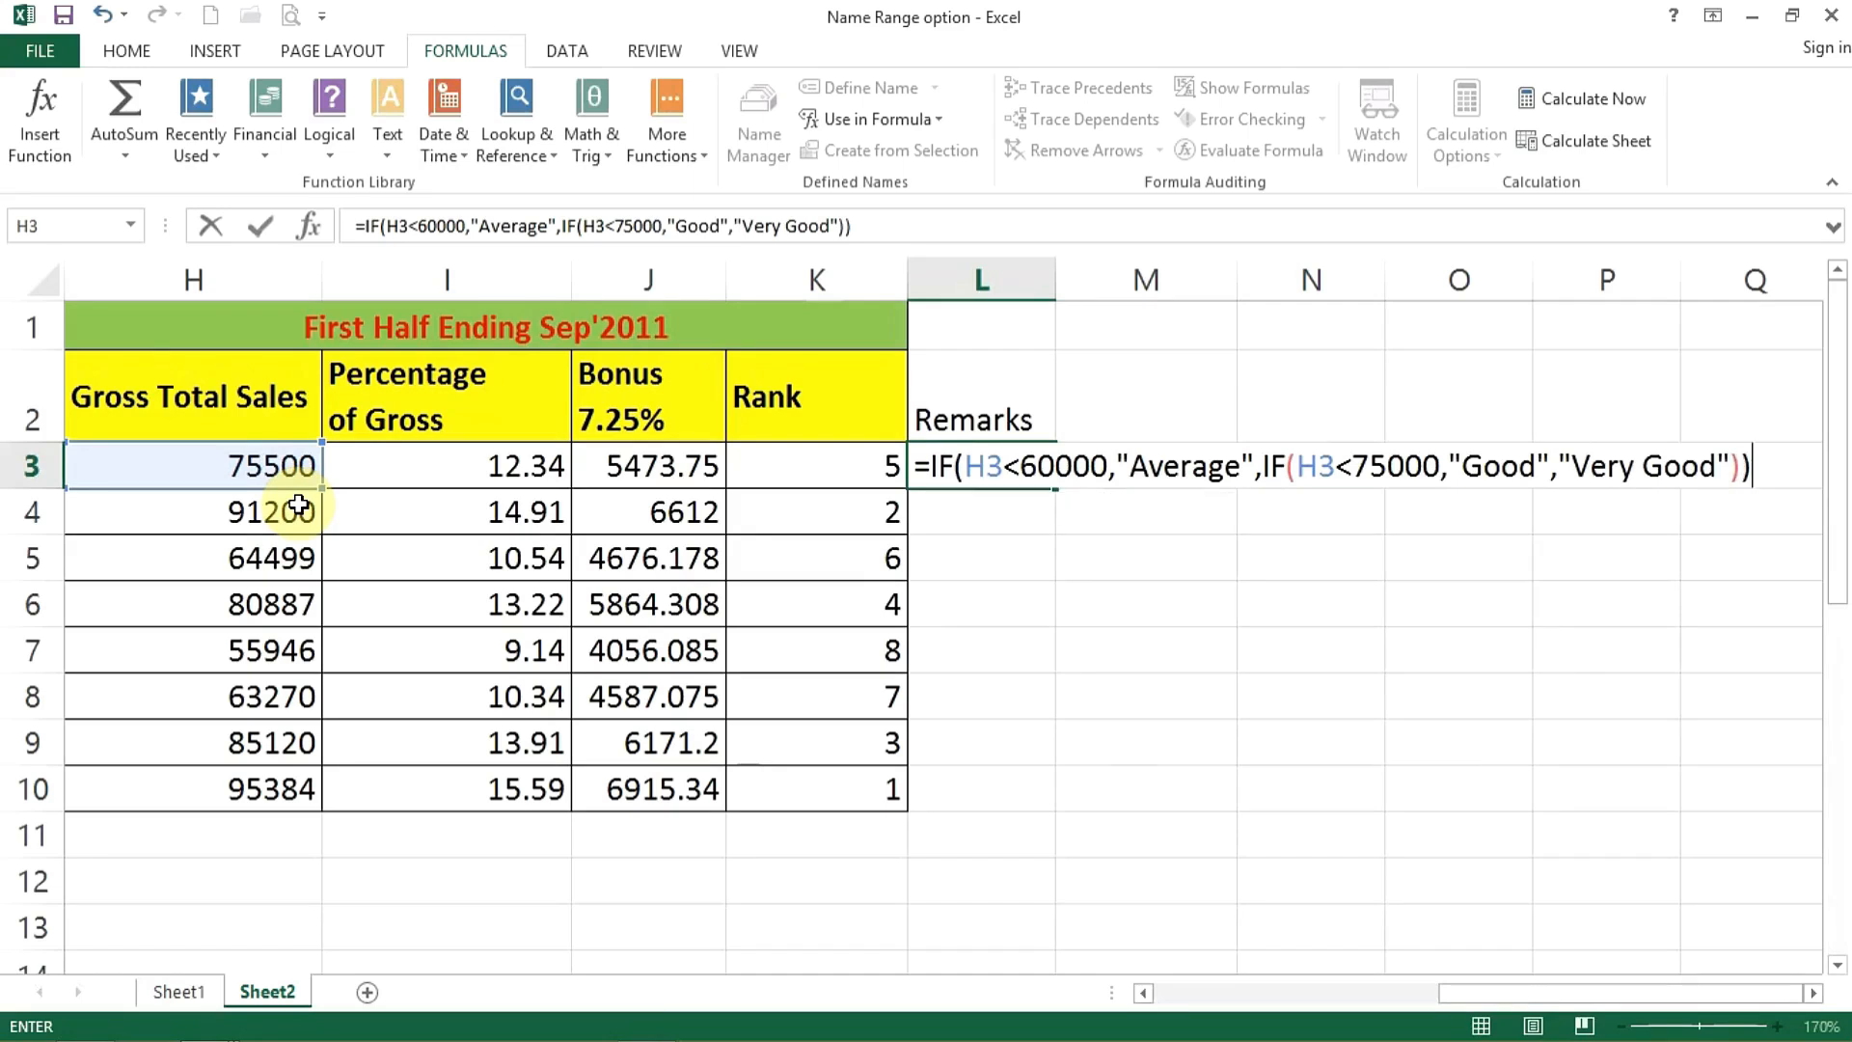
{"action": "key", "text": "Return"}
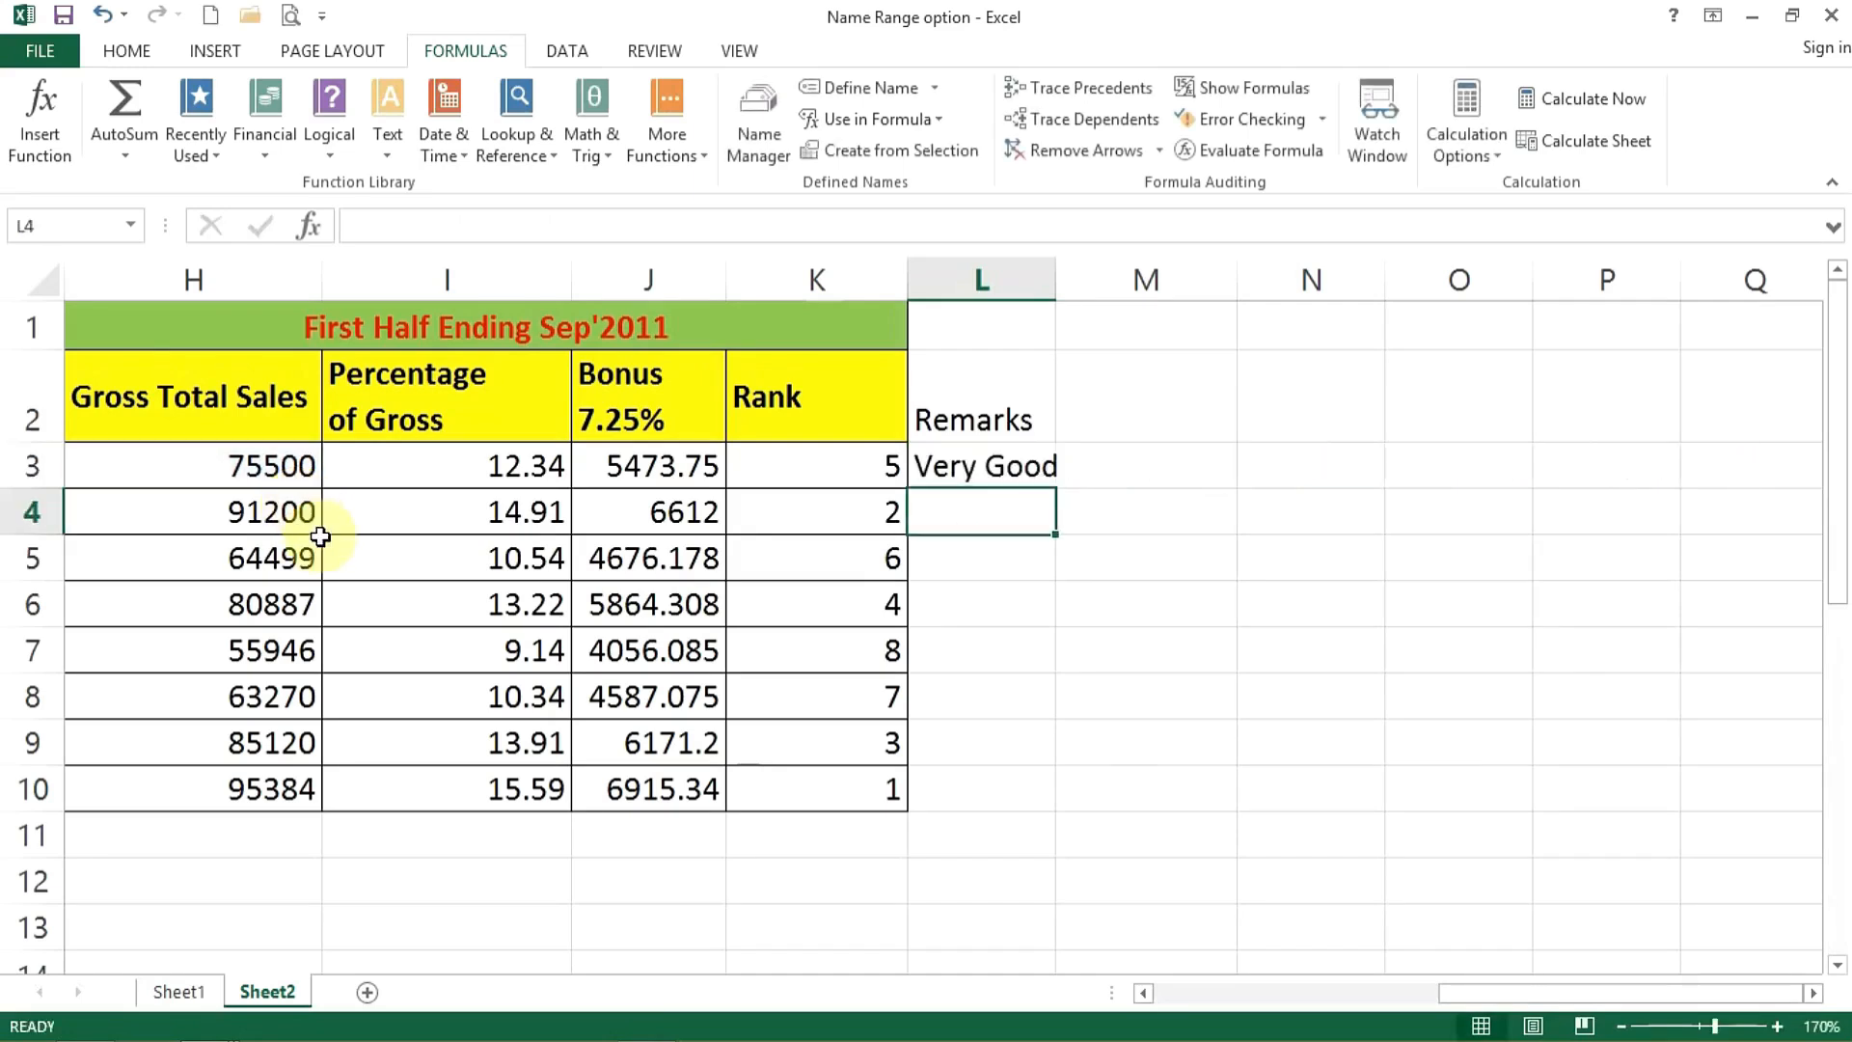
Step: Fill the Remarks formula from L3 down to L10 and widen column L to fit the text
{"action": "left_click", "coordinate": [1038, 467]}
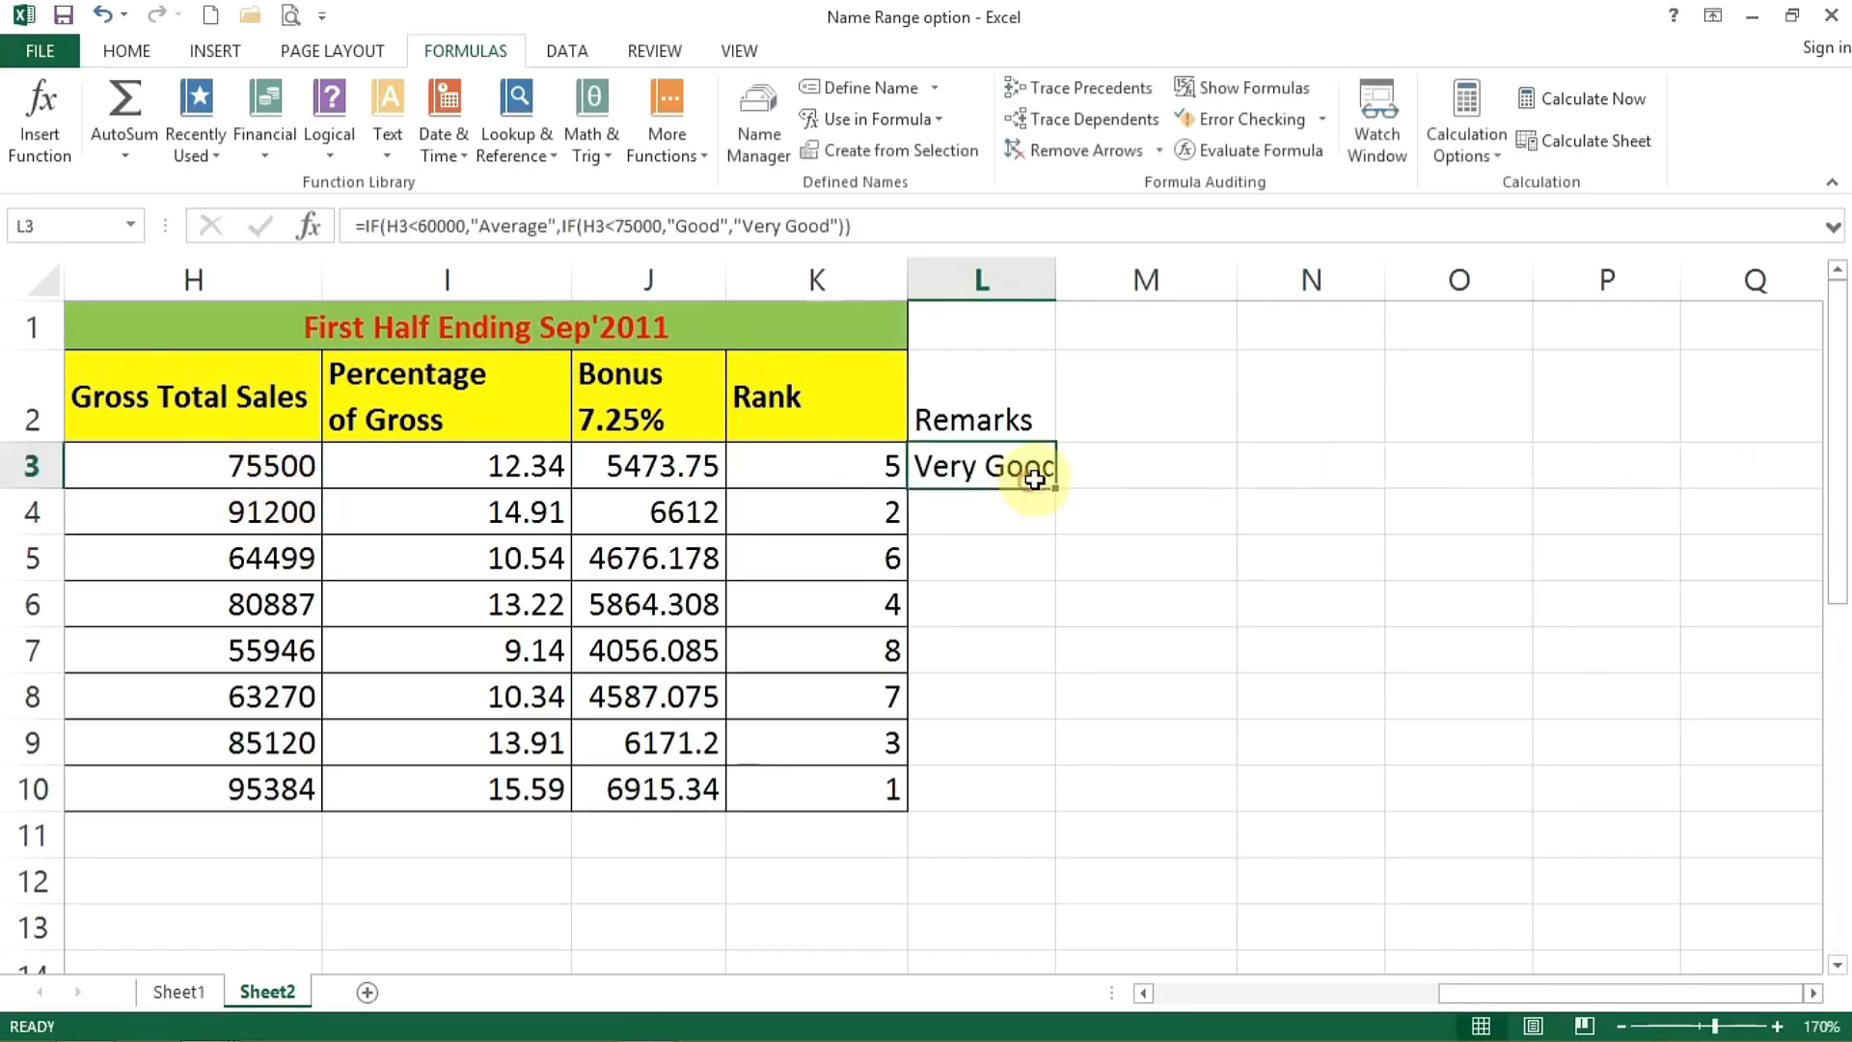
{"action": "double_click", "coordinate": [1055, 487]}
{"action": "left_click_drag", "start_coordinate": [1055, 280], "coordinate": [1096, 280]}
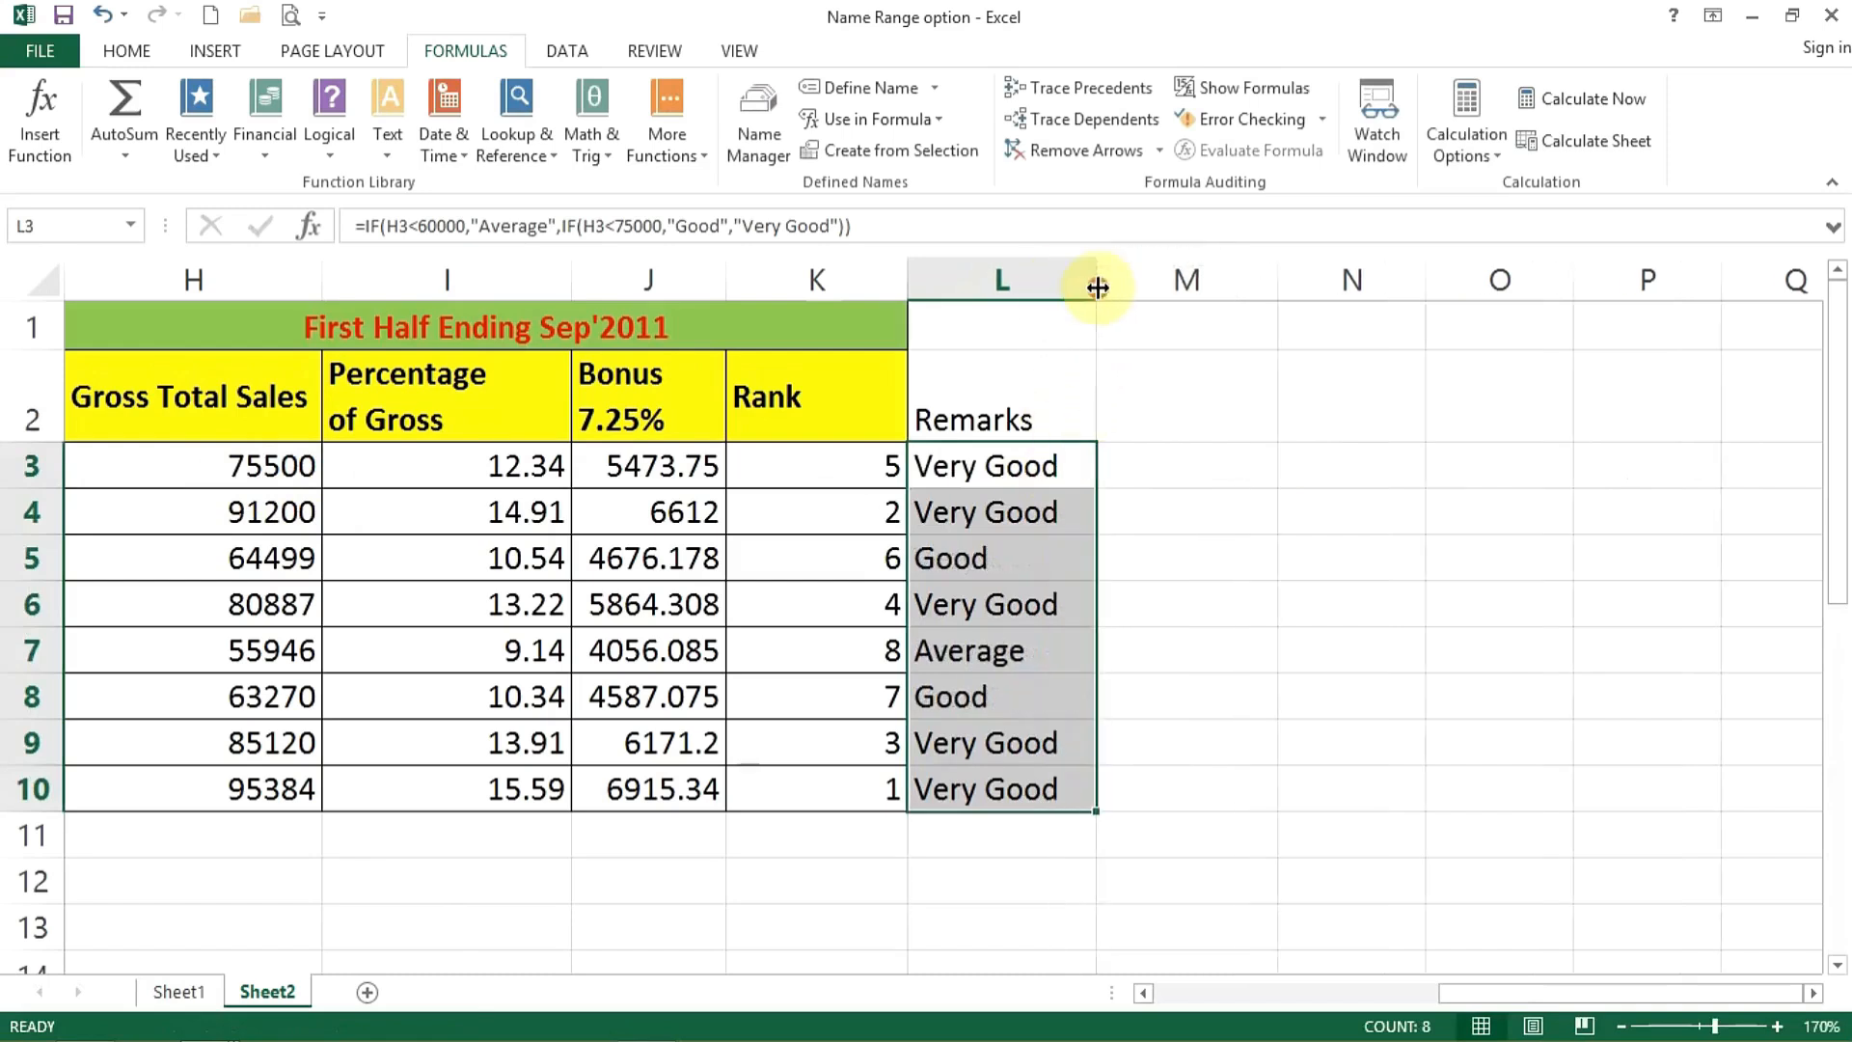
{"action": "left_click", "coordinate": [980, 567]}
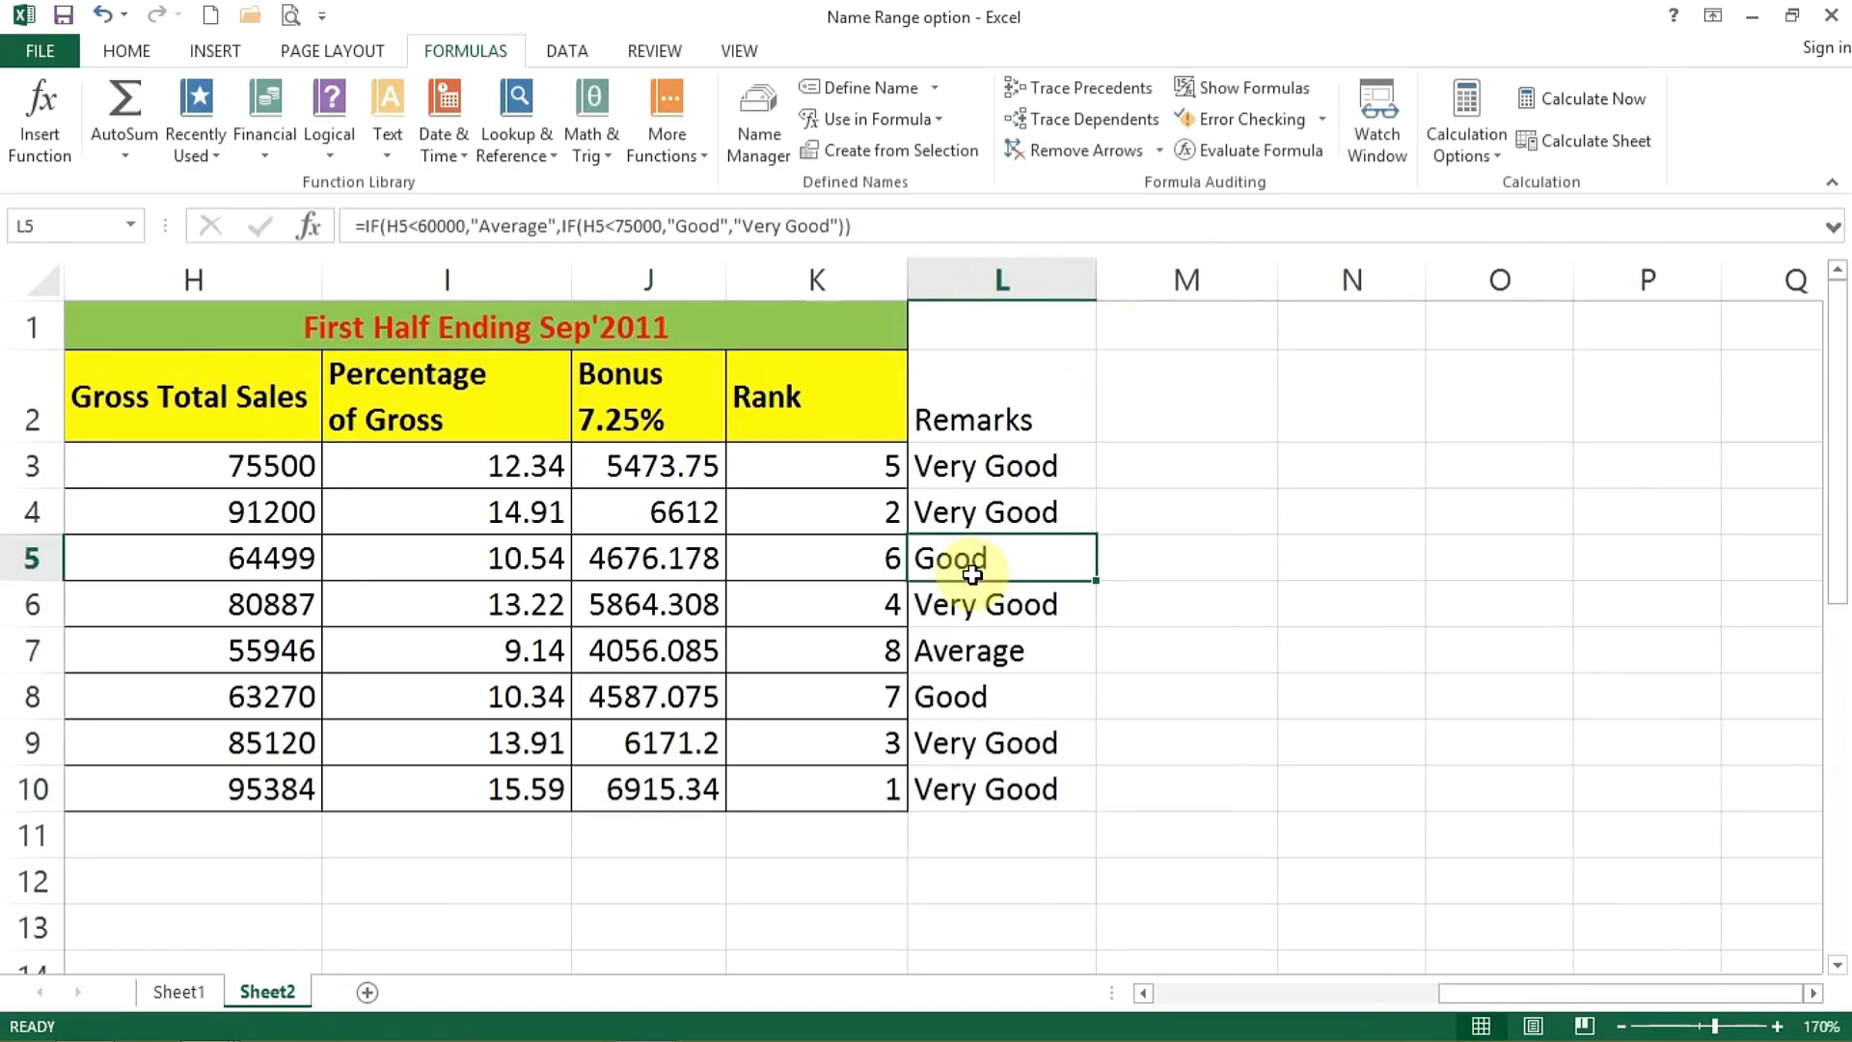
Step: Evaluate the Remarks formula in L3 part by part with Evaluate Formula through to its final result
{"action": "left_click", "coordinate": [972, 480]}
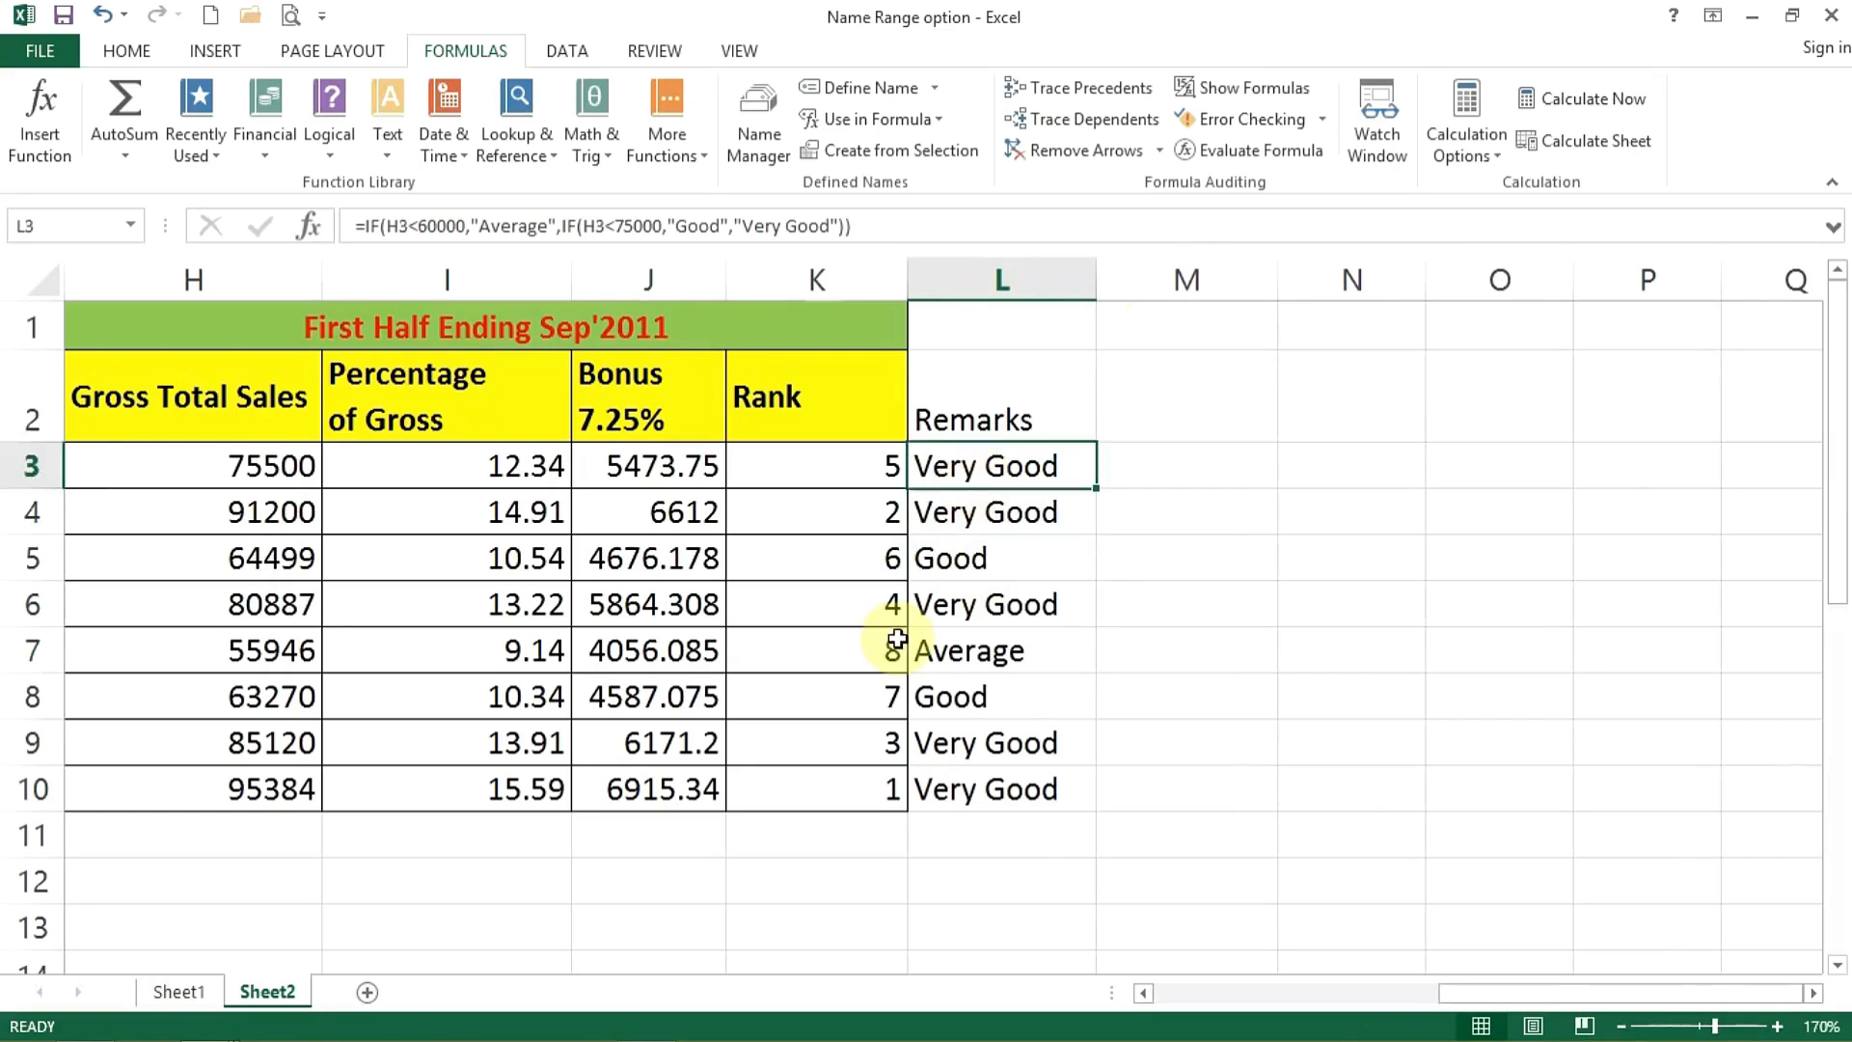
{"action": "left_click", "coordinate": [1249, 150]}
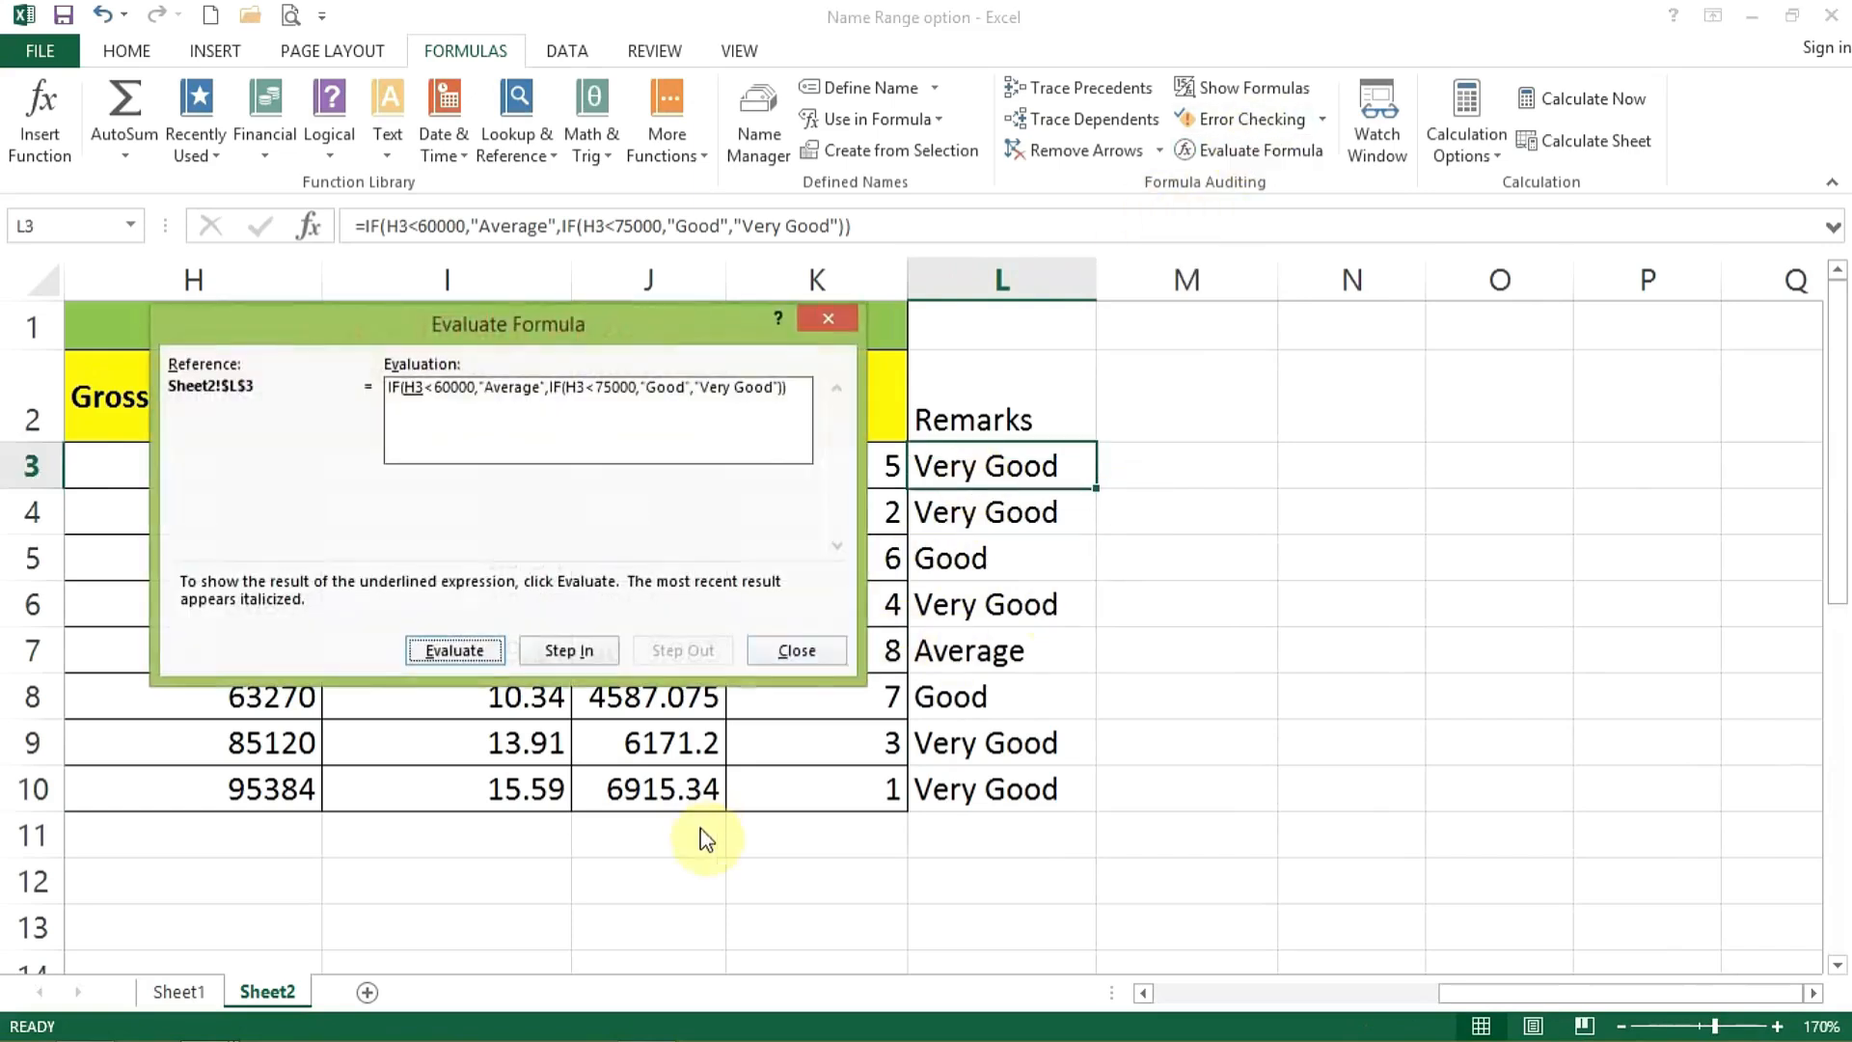
{"action": "left_click_drag", "start_coordinate": [582, 322], "coordinate": [1210, 436]}
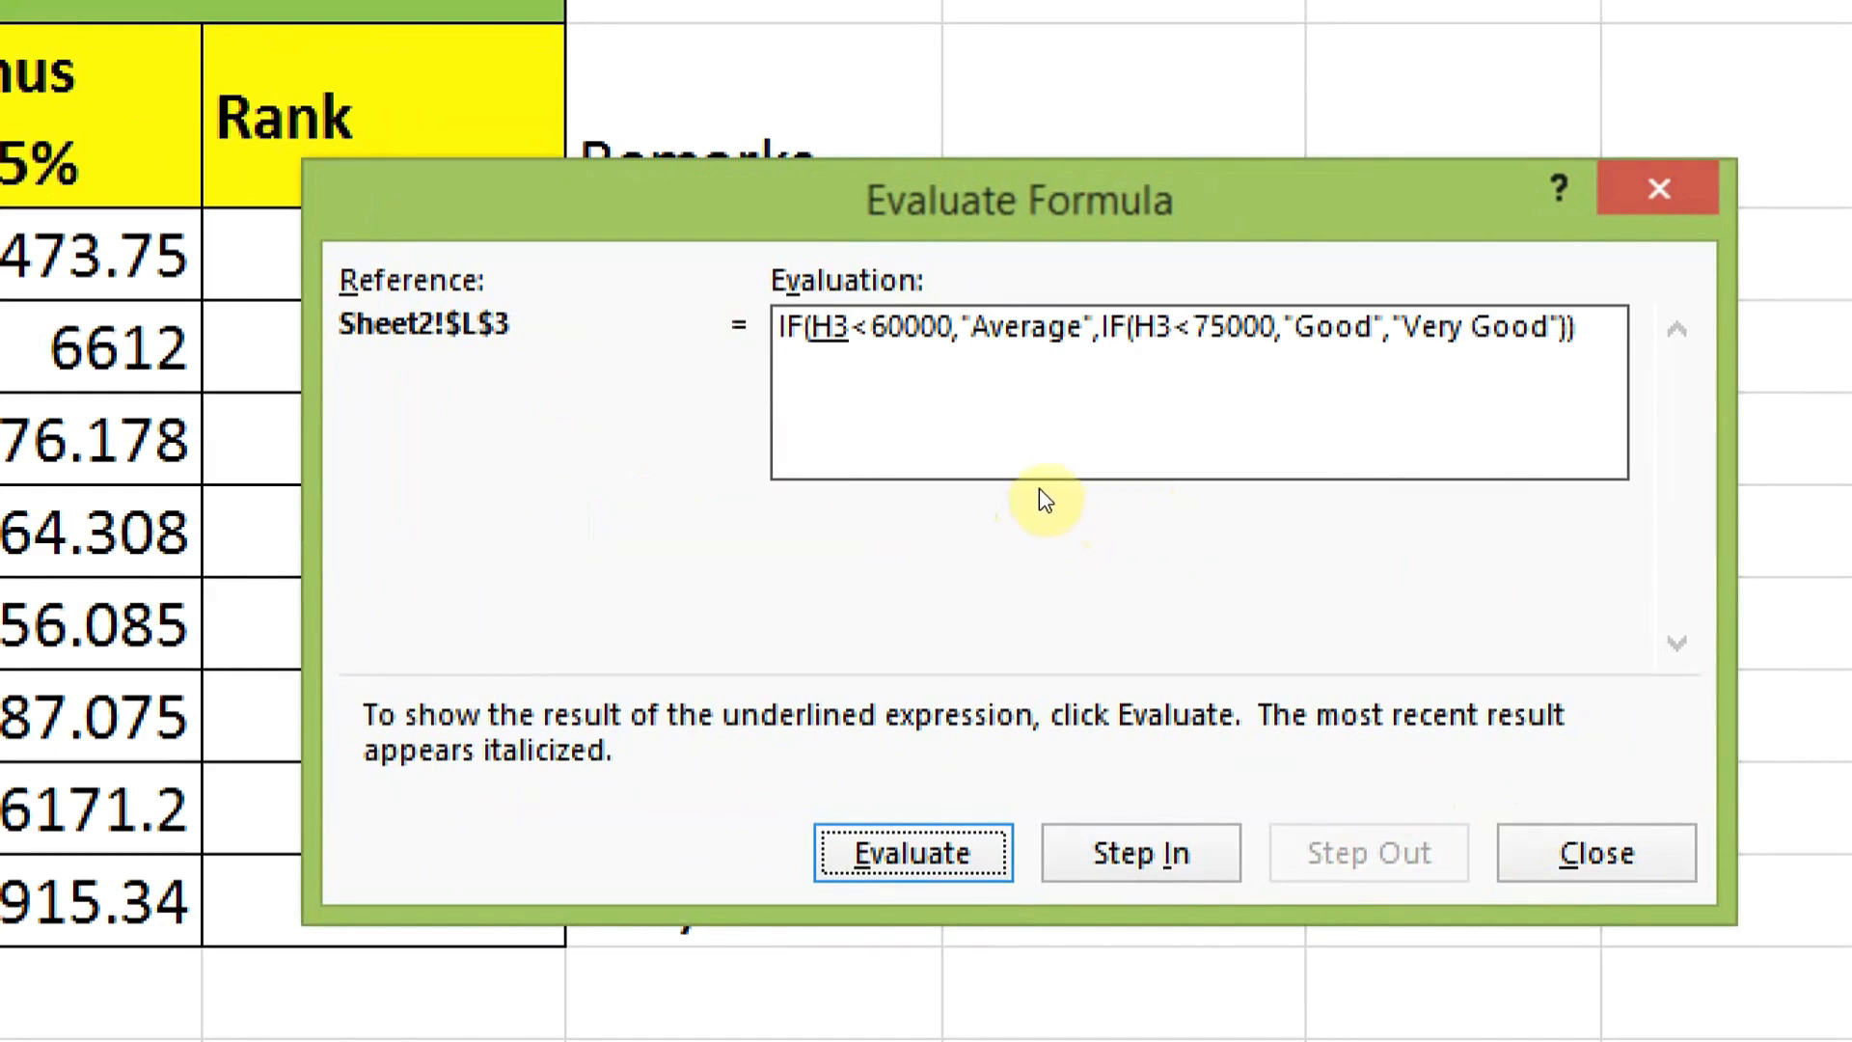
{"action": "key", "text": "Return"}
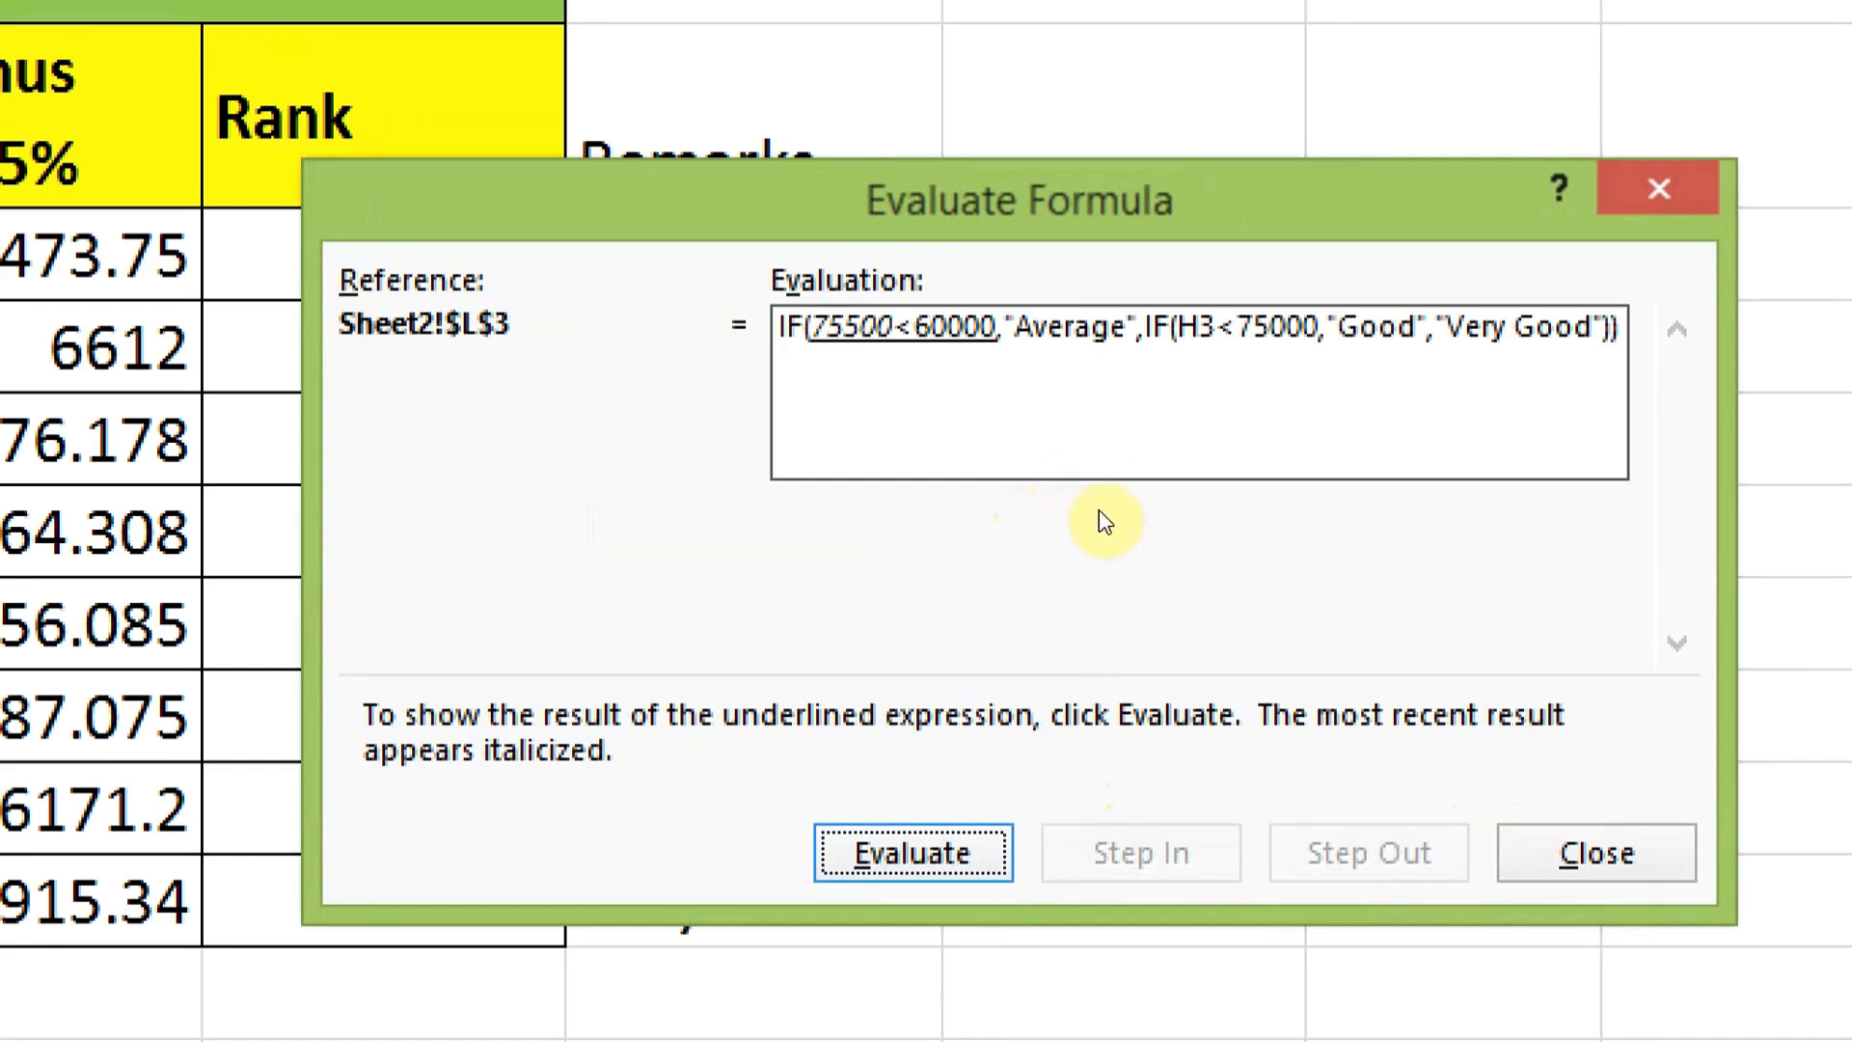
{"action": "key", "text": "Return"}
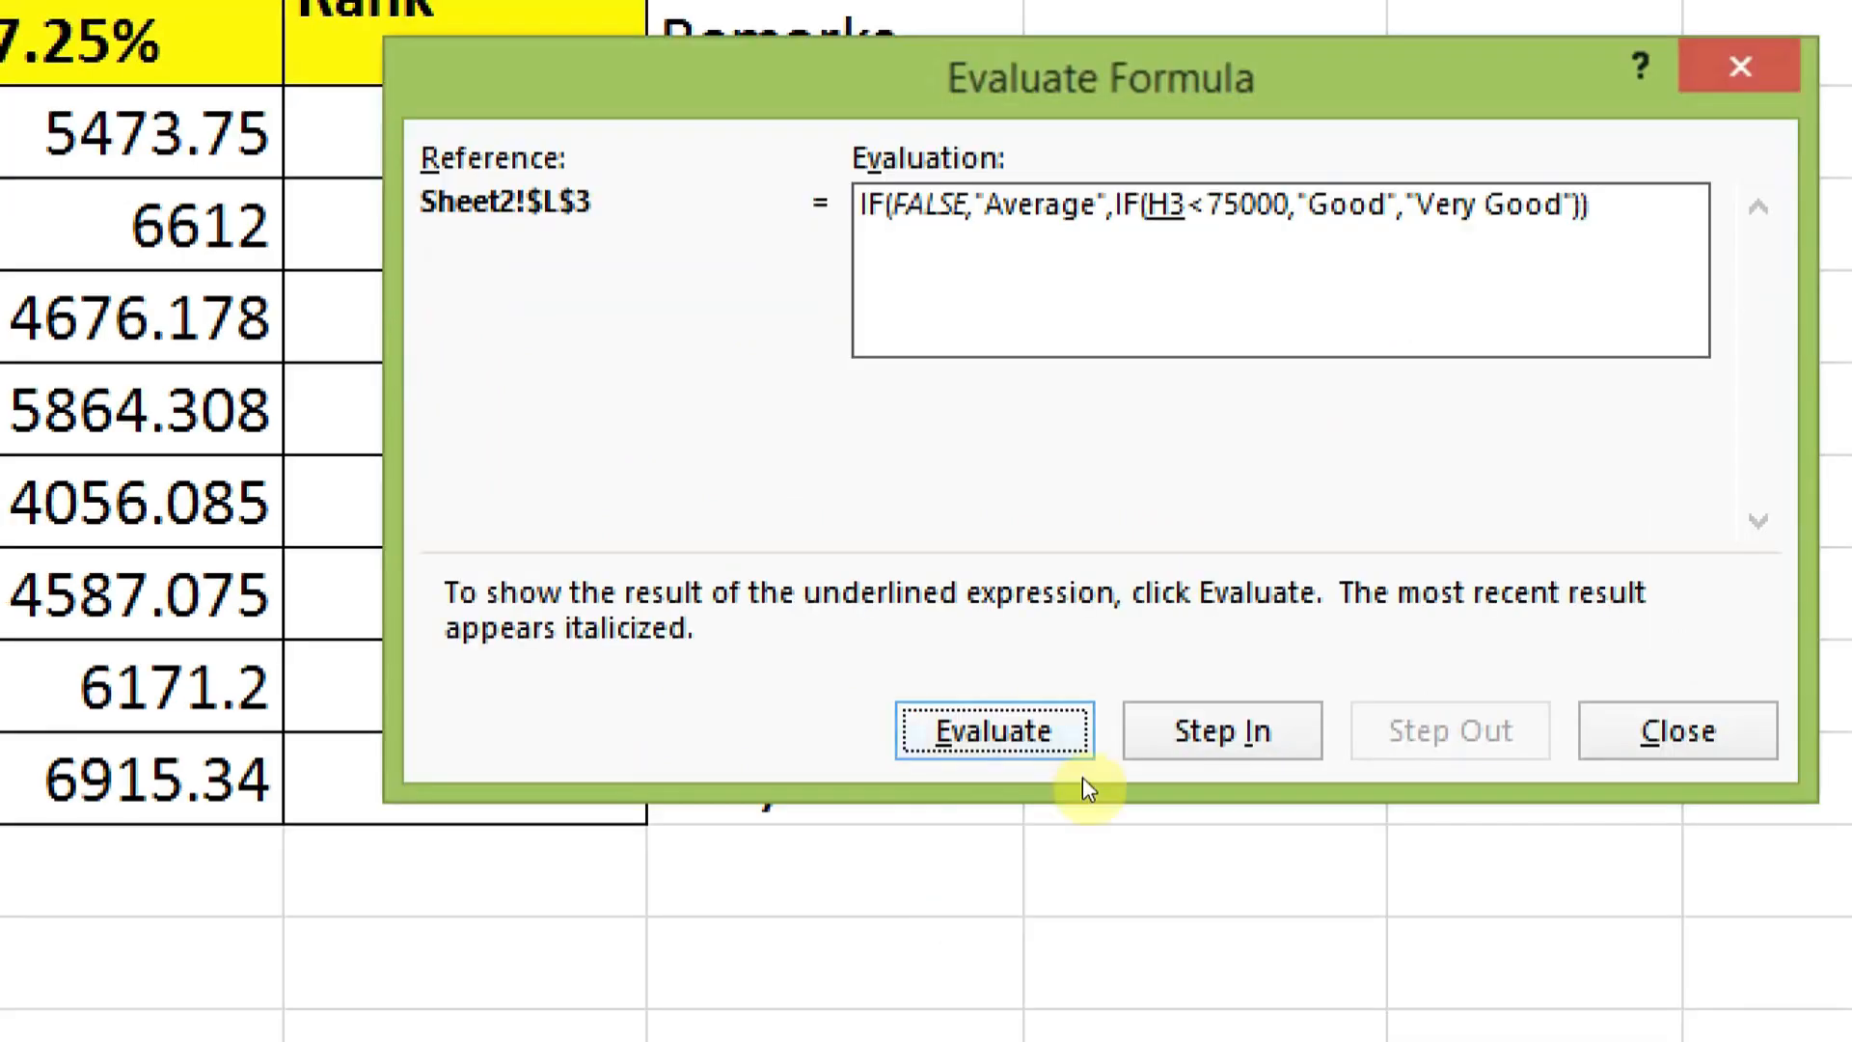
{"action": "left_click", "coordinate": [1008, 875]}
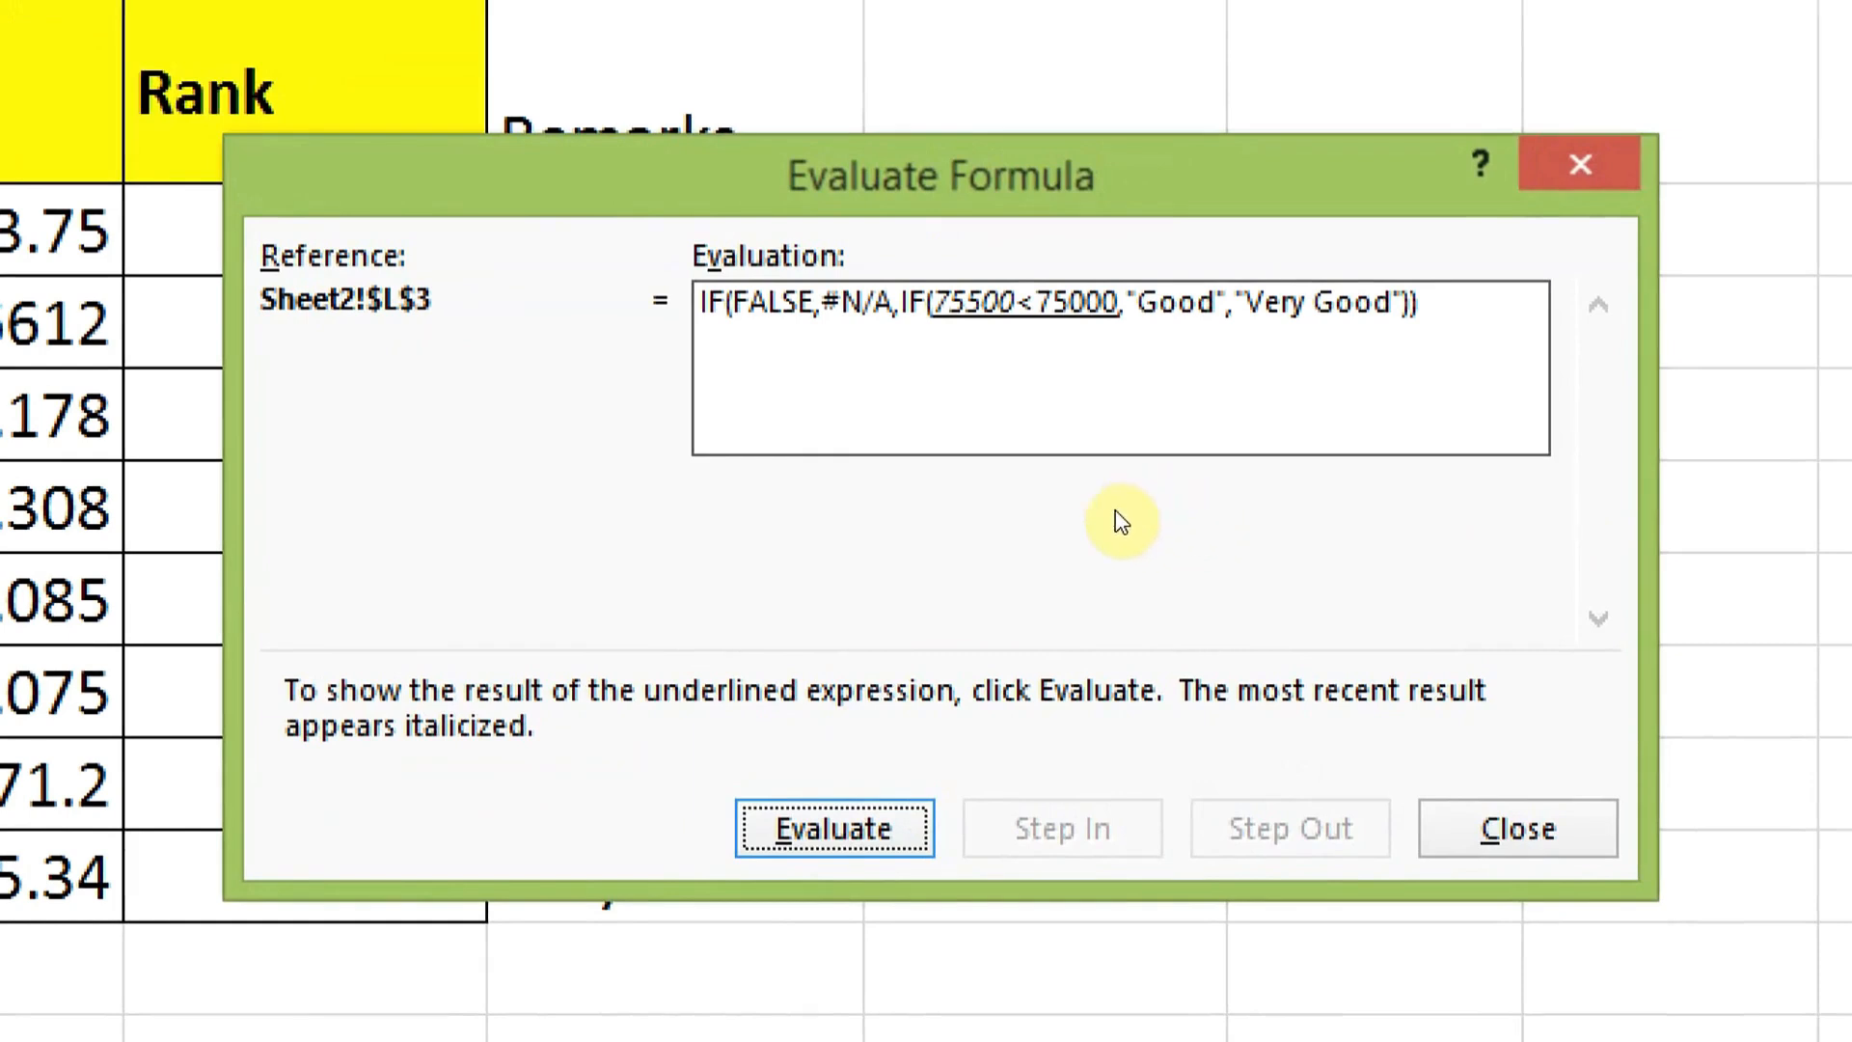
{"action": "key", "text": "Return"}
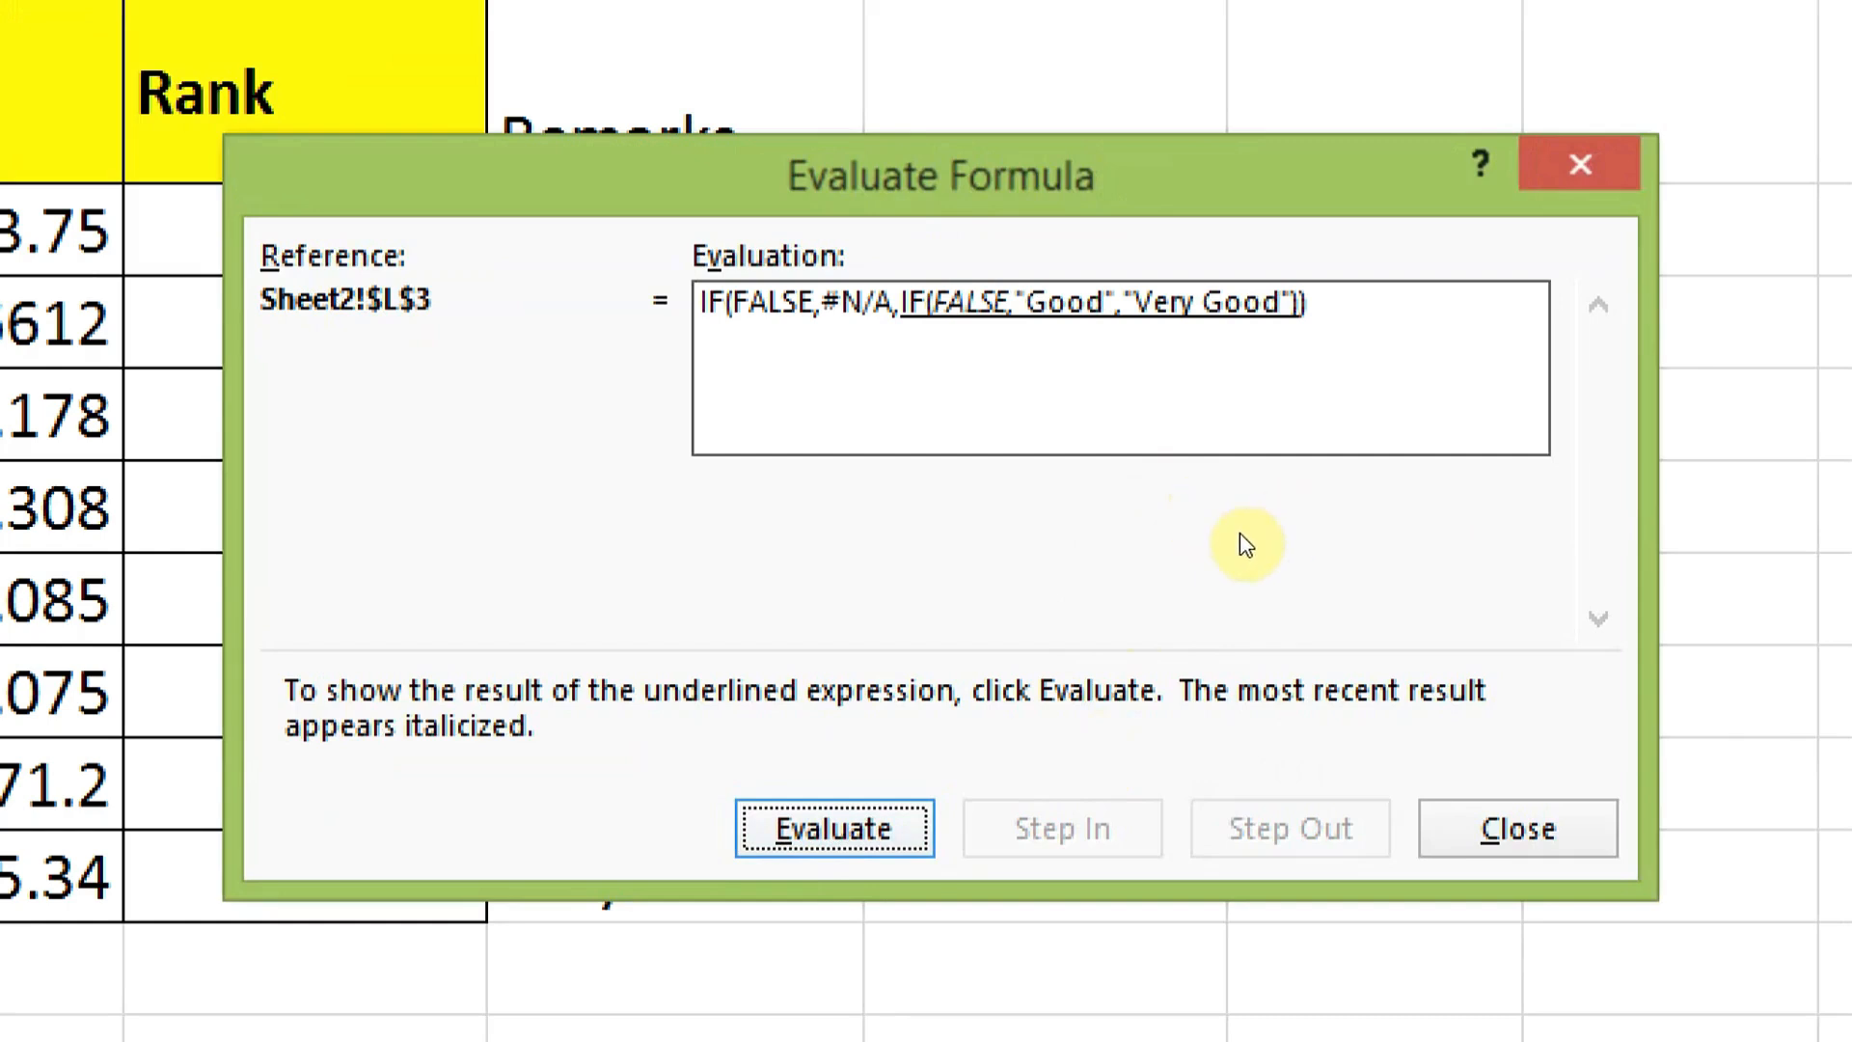
{"action": "key", "text": "Return"}
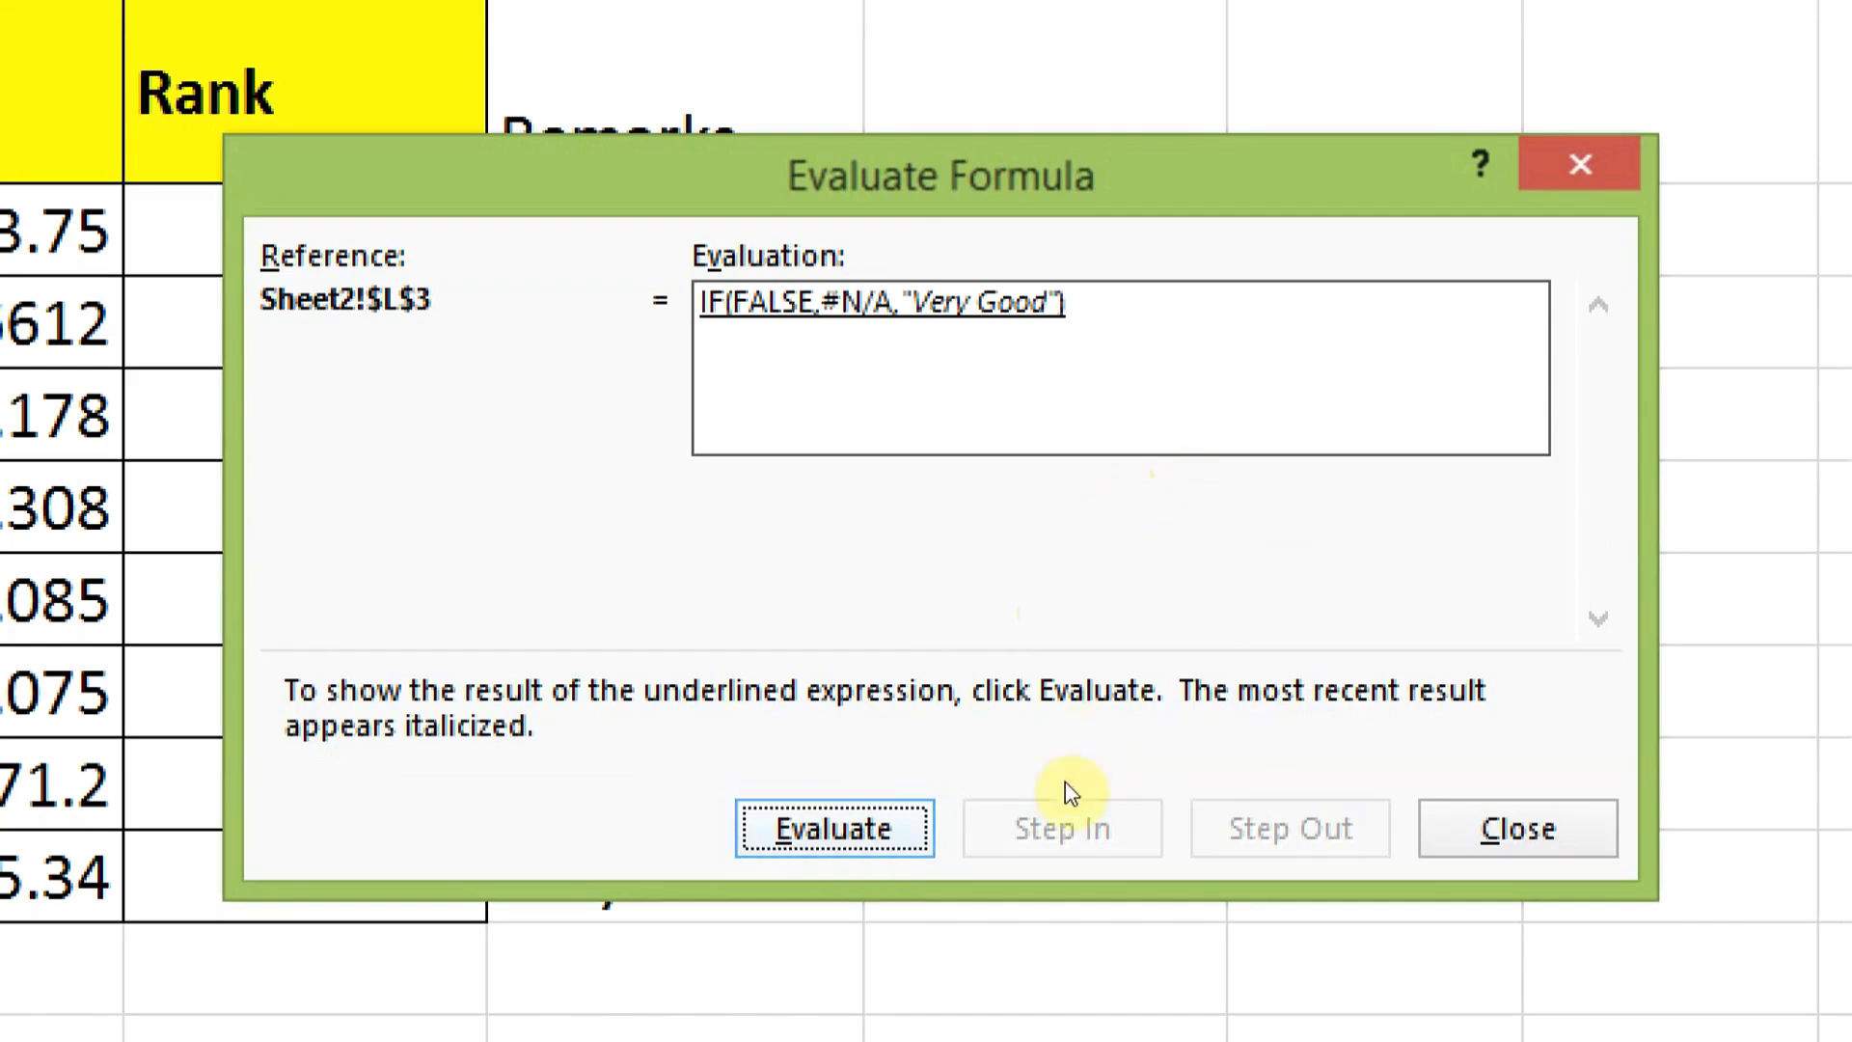
{"action": "key", "text": "Return"}
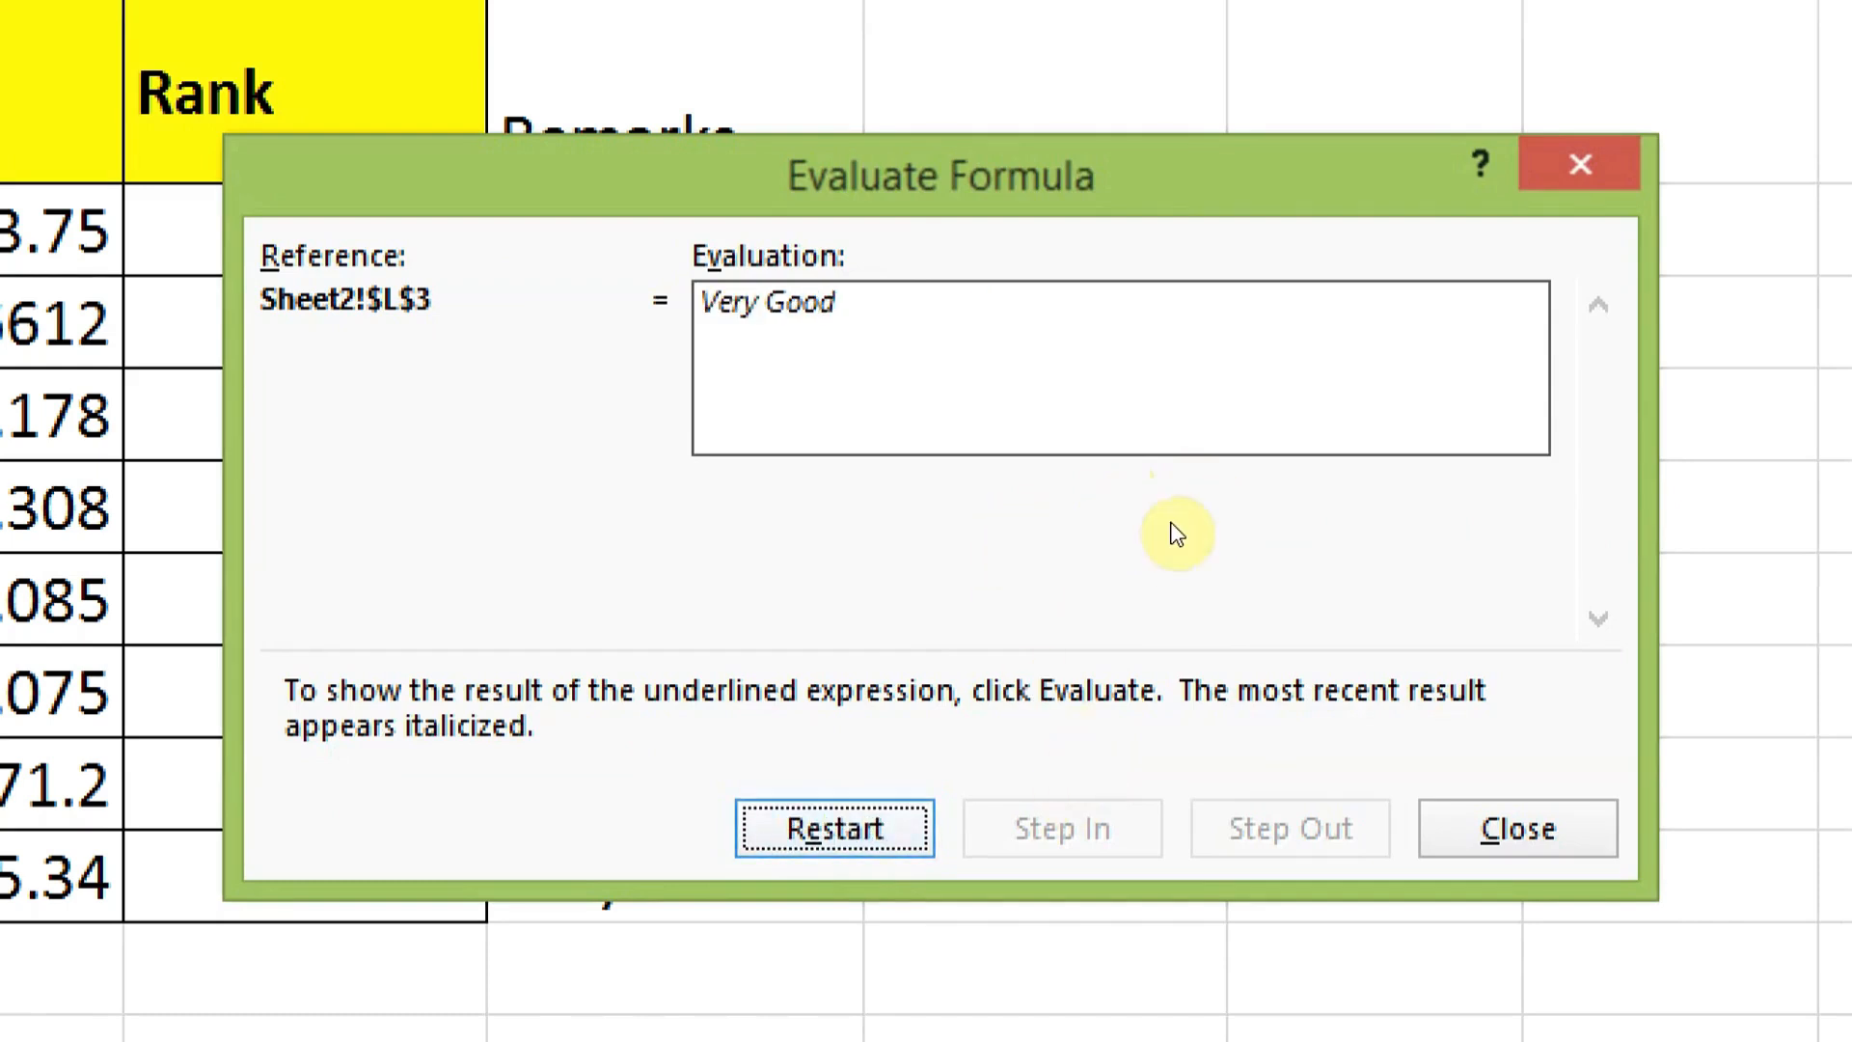
{"action": "left_click", "coordinate": [1485, 817]}
Step: Evaluate the Remarks formula in L5 part by part with Evaluate Formula through to its final result, and close the evaluation
{"action": "key", "text": "Down"}
{"action": "key", "text": "Down"}
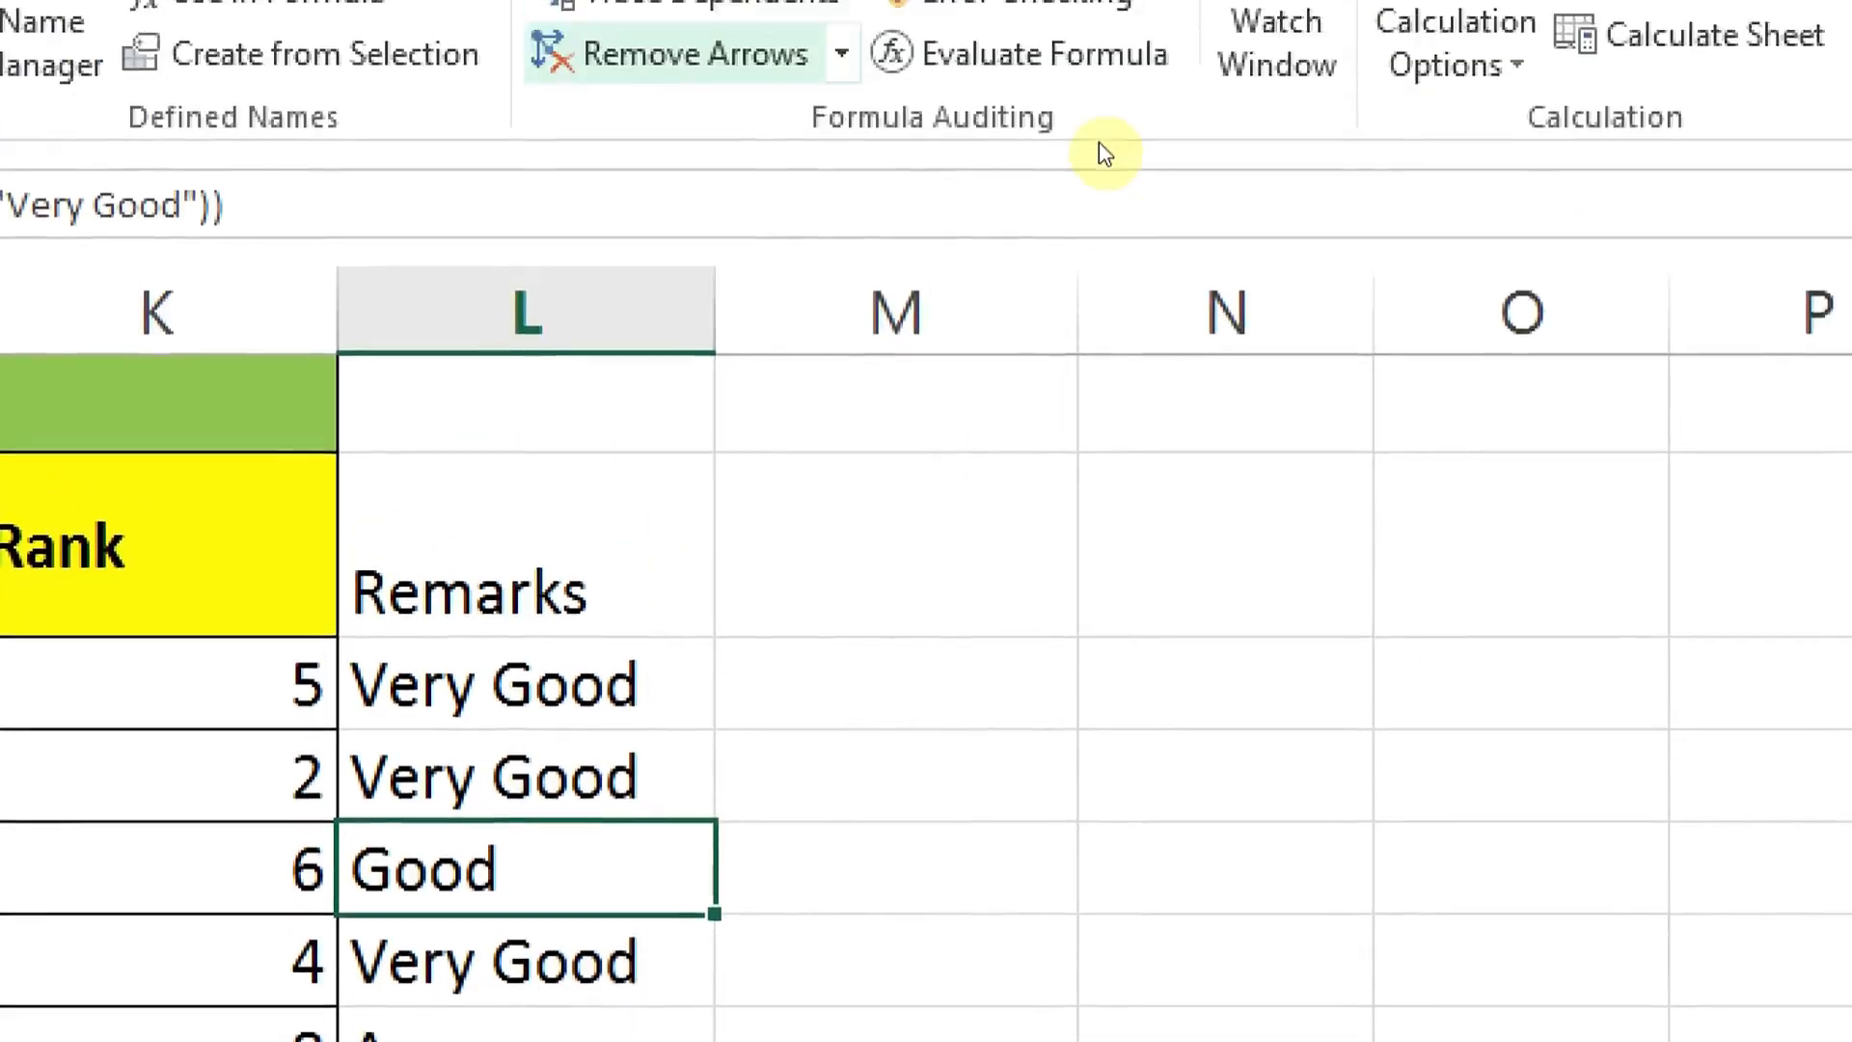
{"action": "left_click", "coordinate": [1184, 147]}
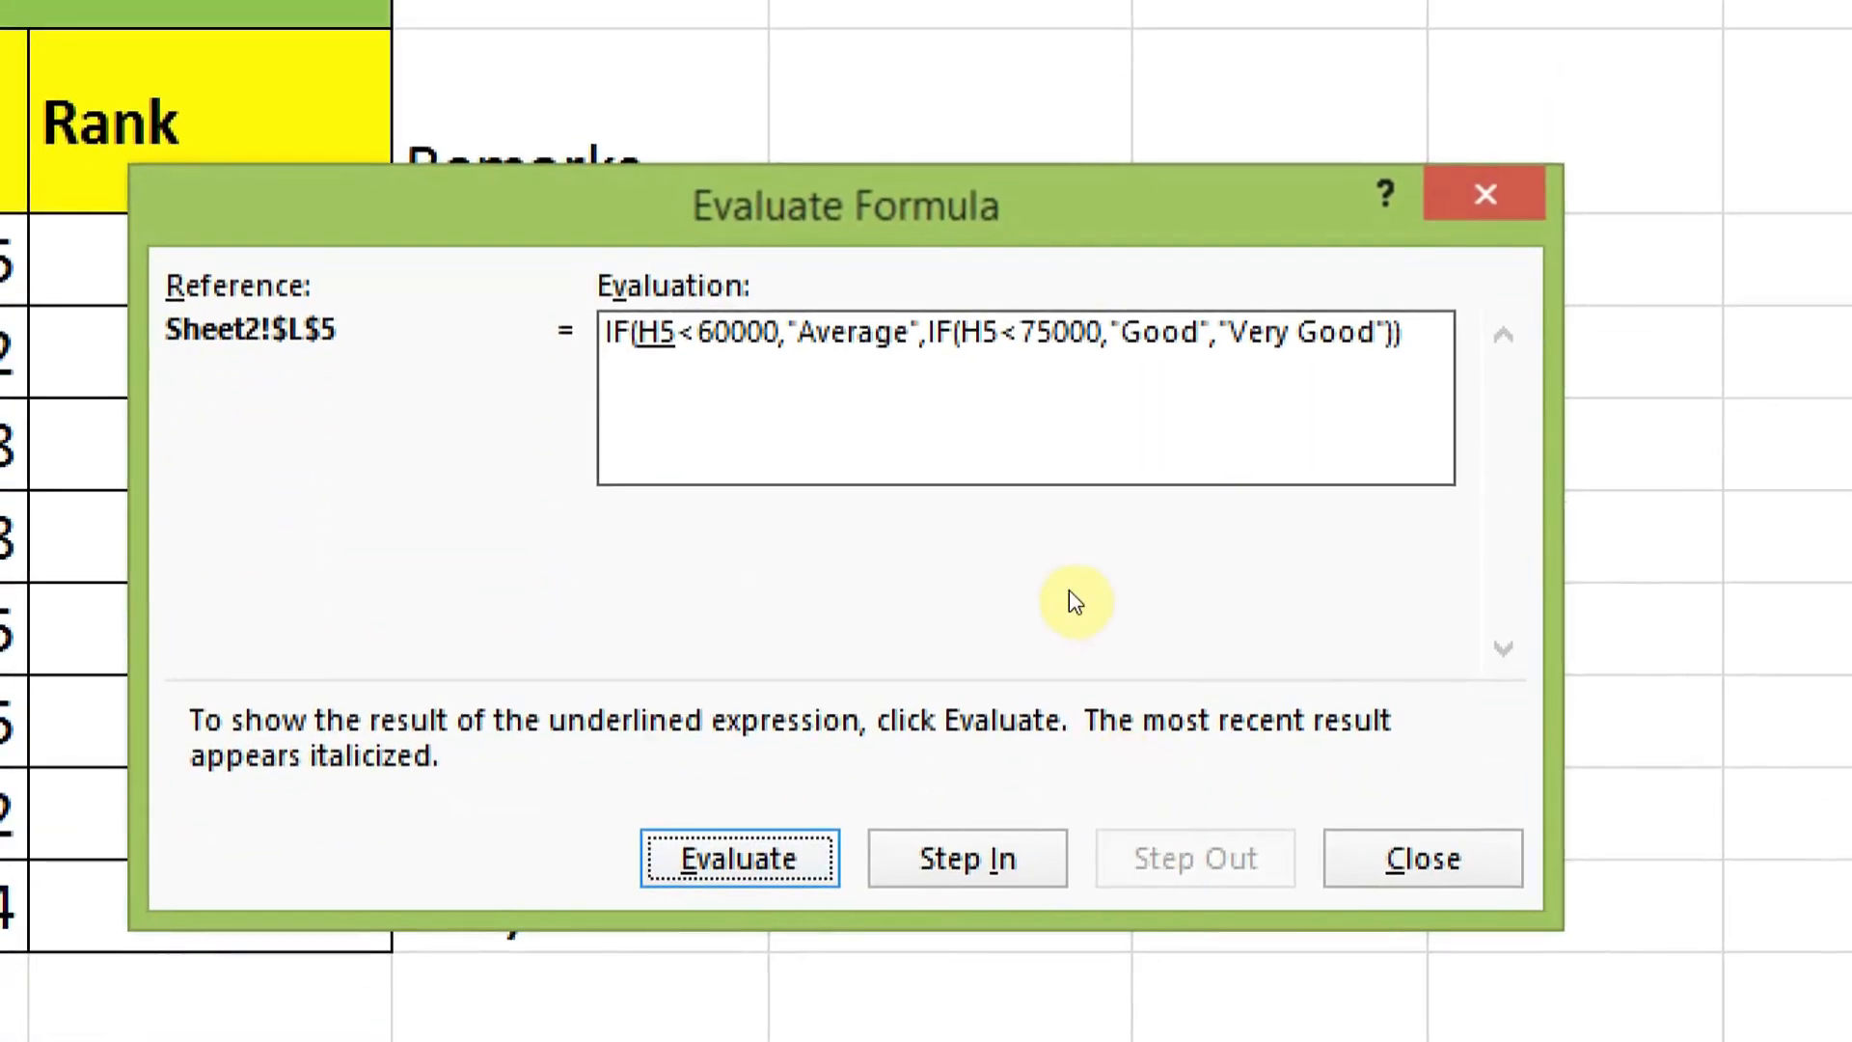
{"action": "left_click_drag", "start_coordinate": [1015, 432], "coordinate": [1293, 440]}
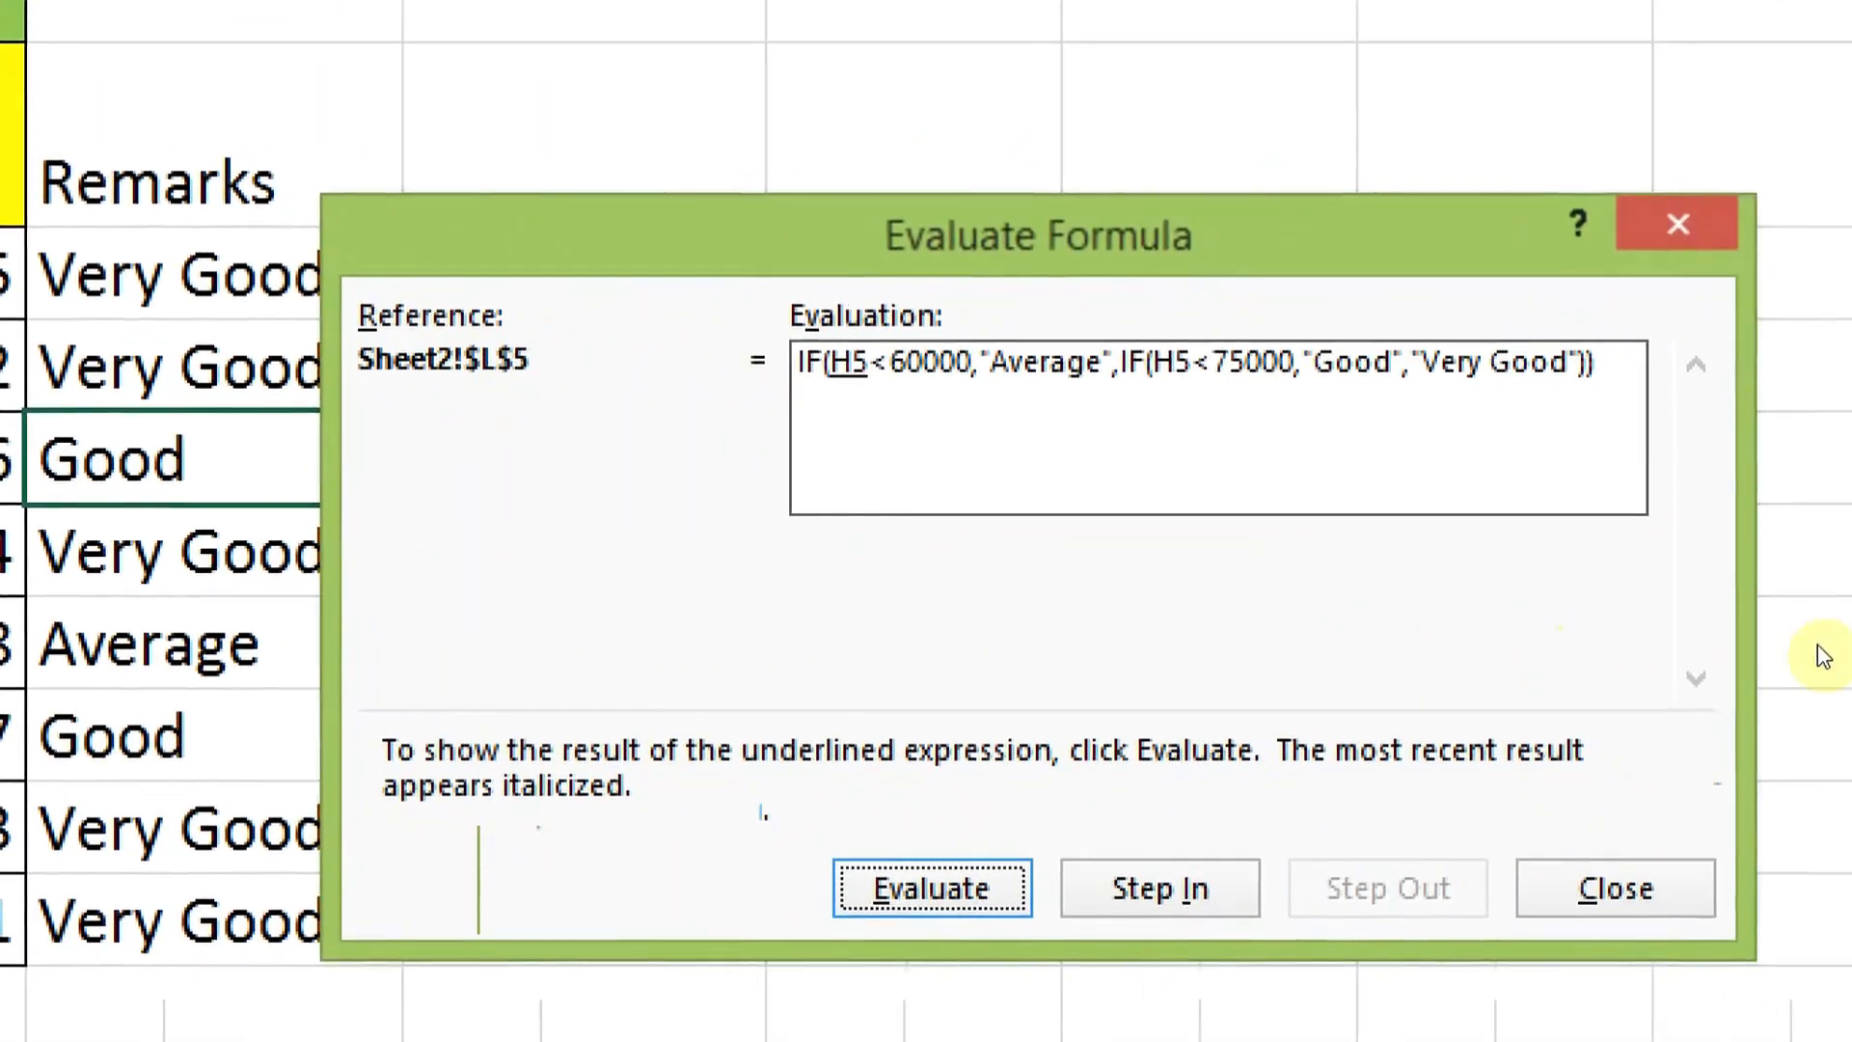
{"action": "key", "text": "Return"}
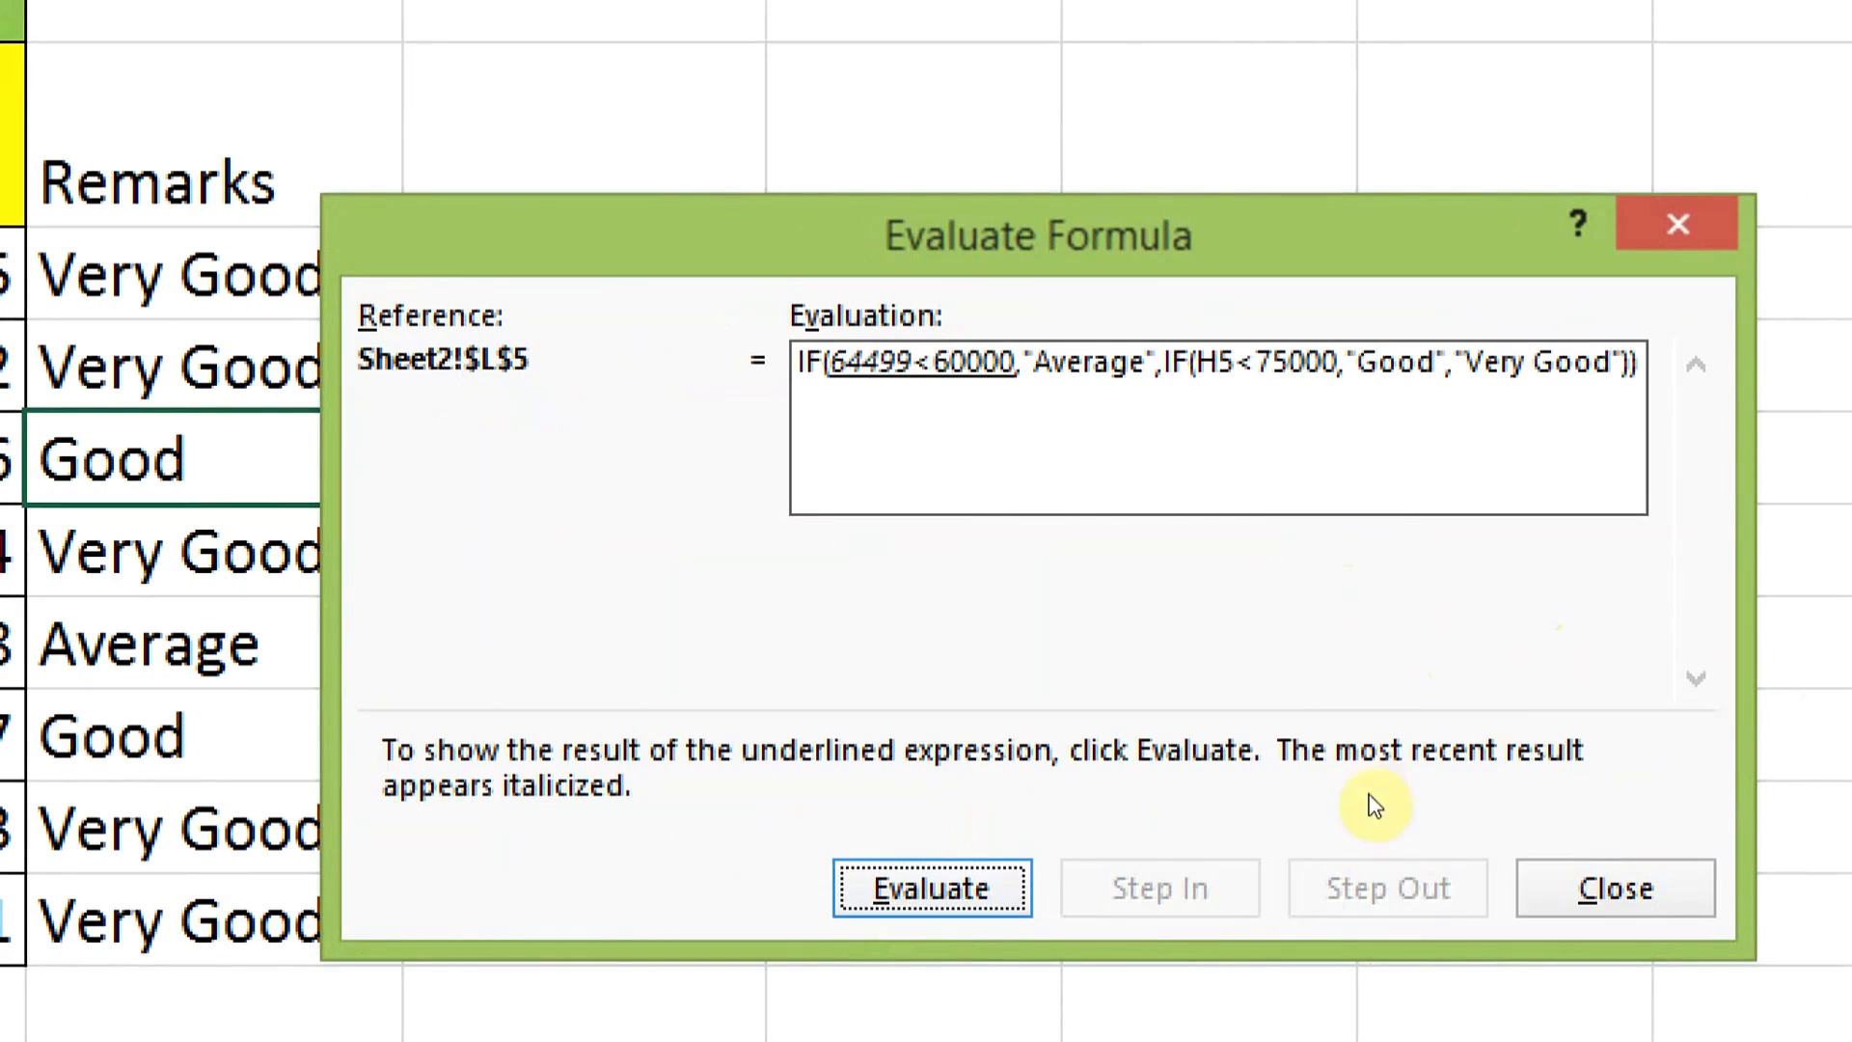
{"action": "key", "text": "Return"}
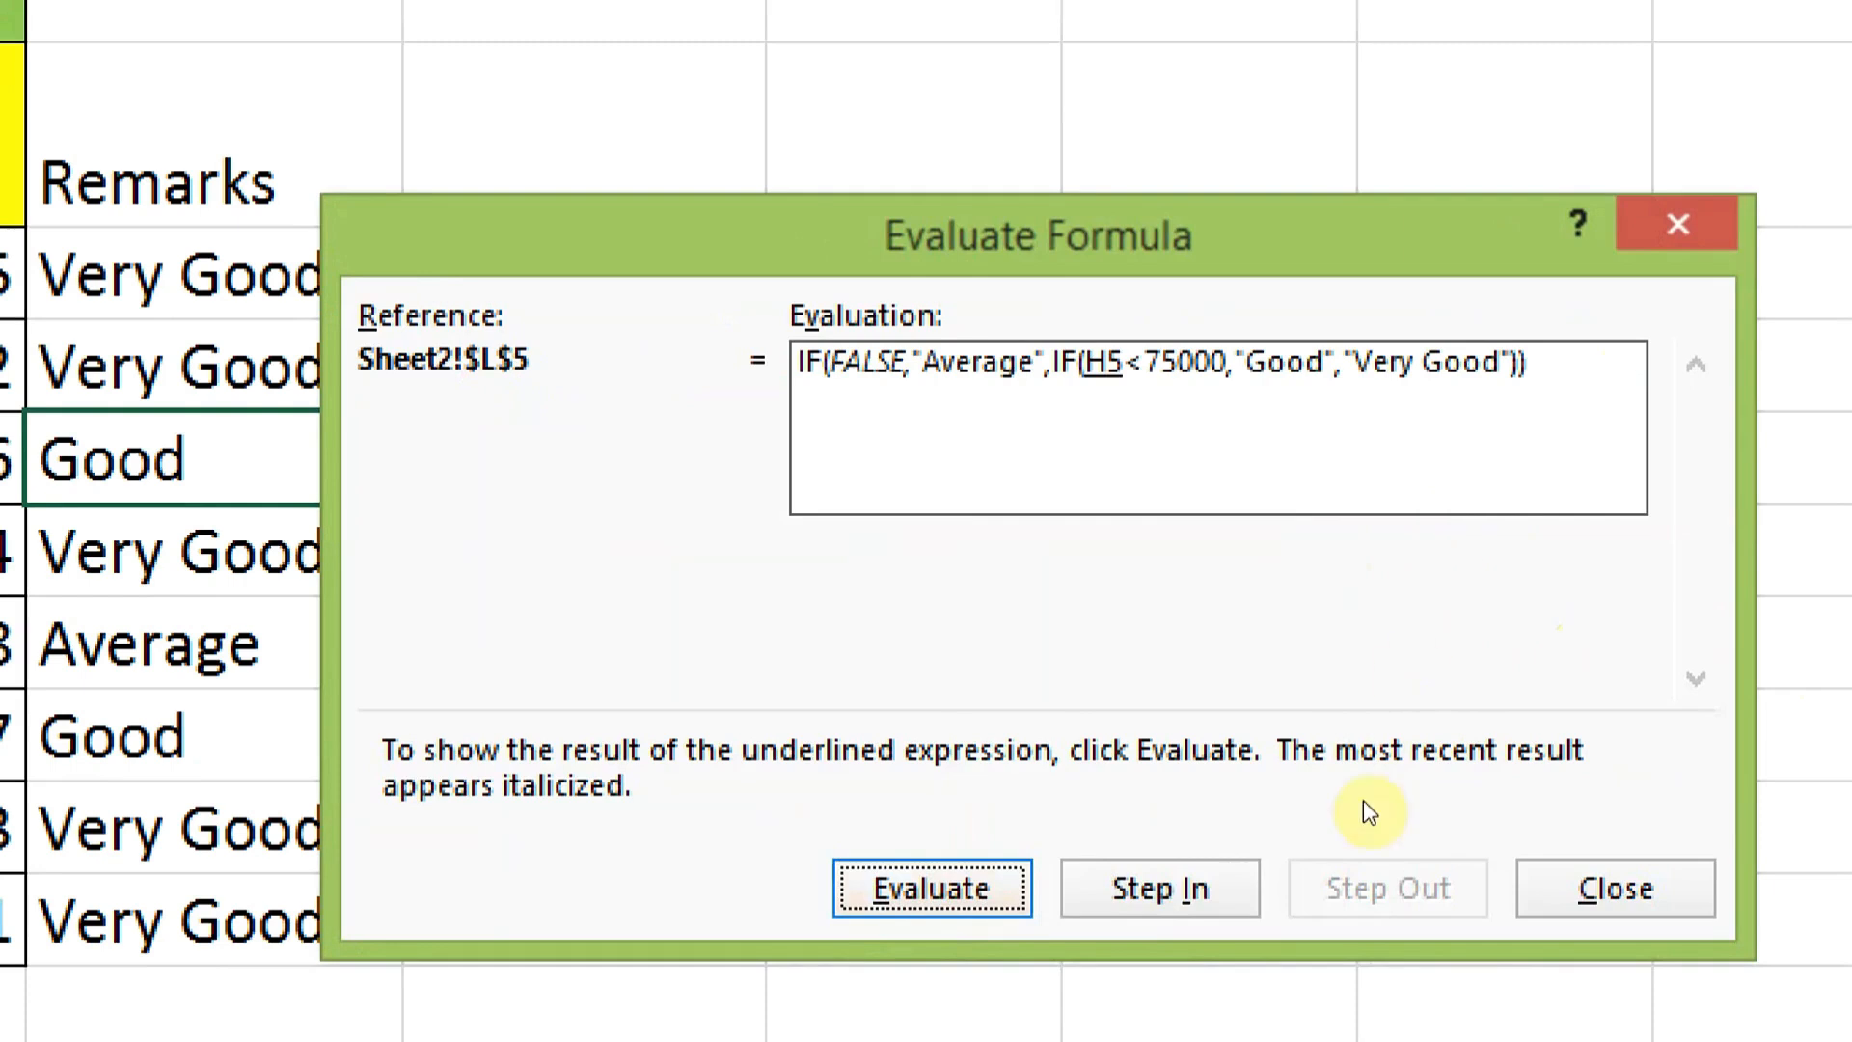
{"action": "key", "text": "Return"}
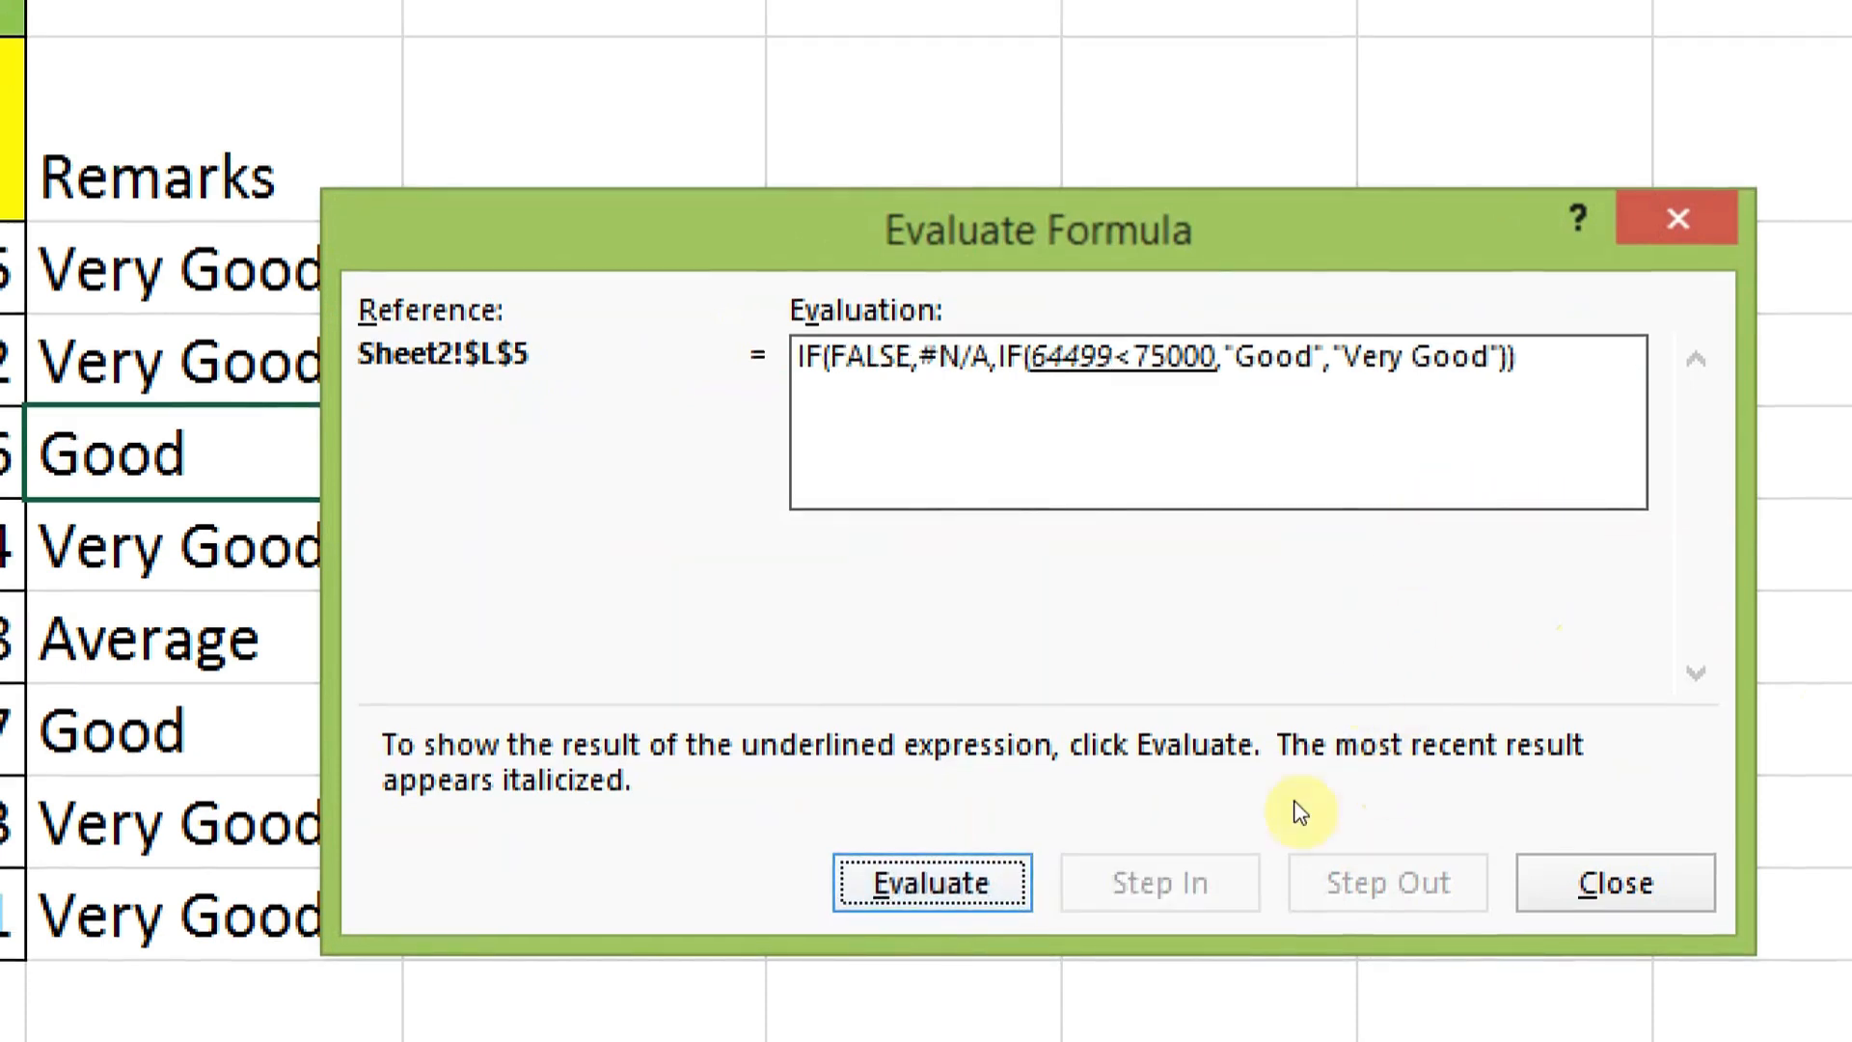
{"action": "key", "text": "Return"}
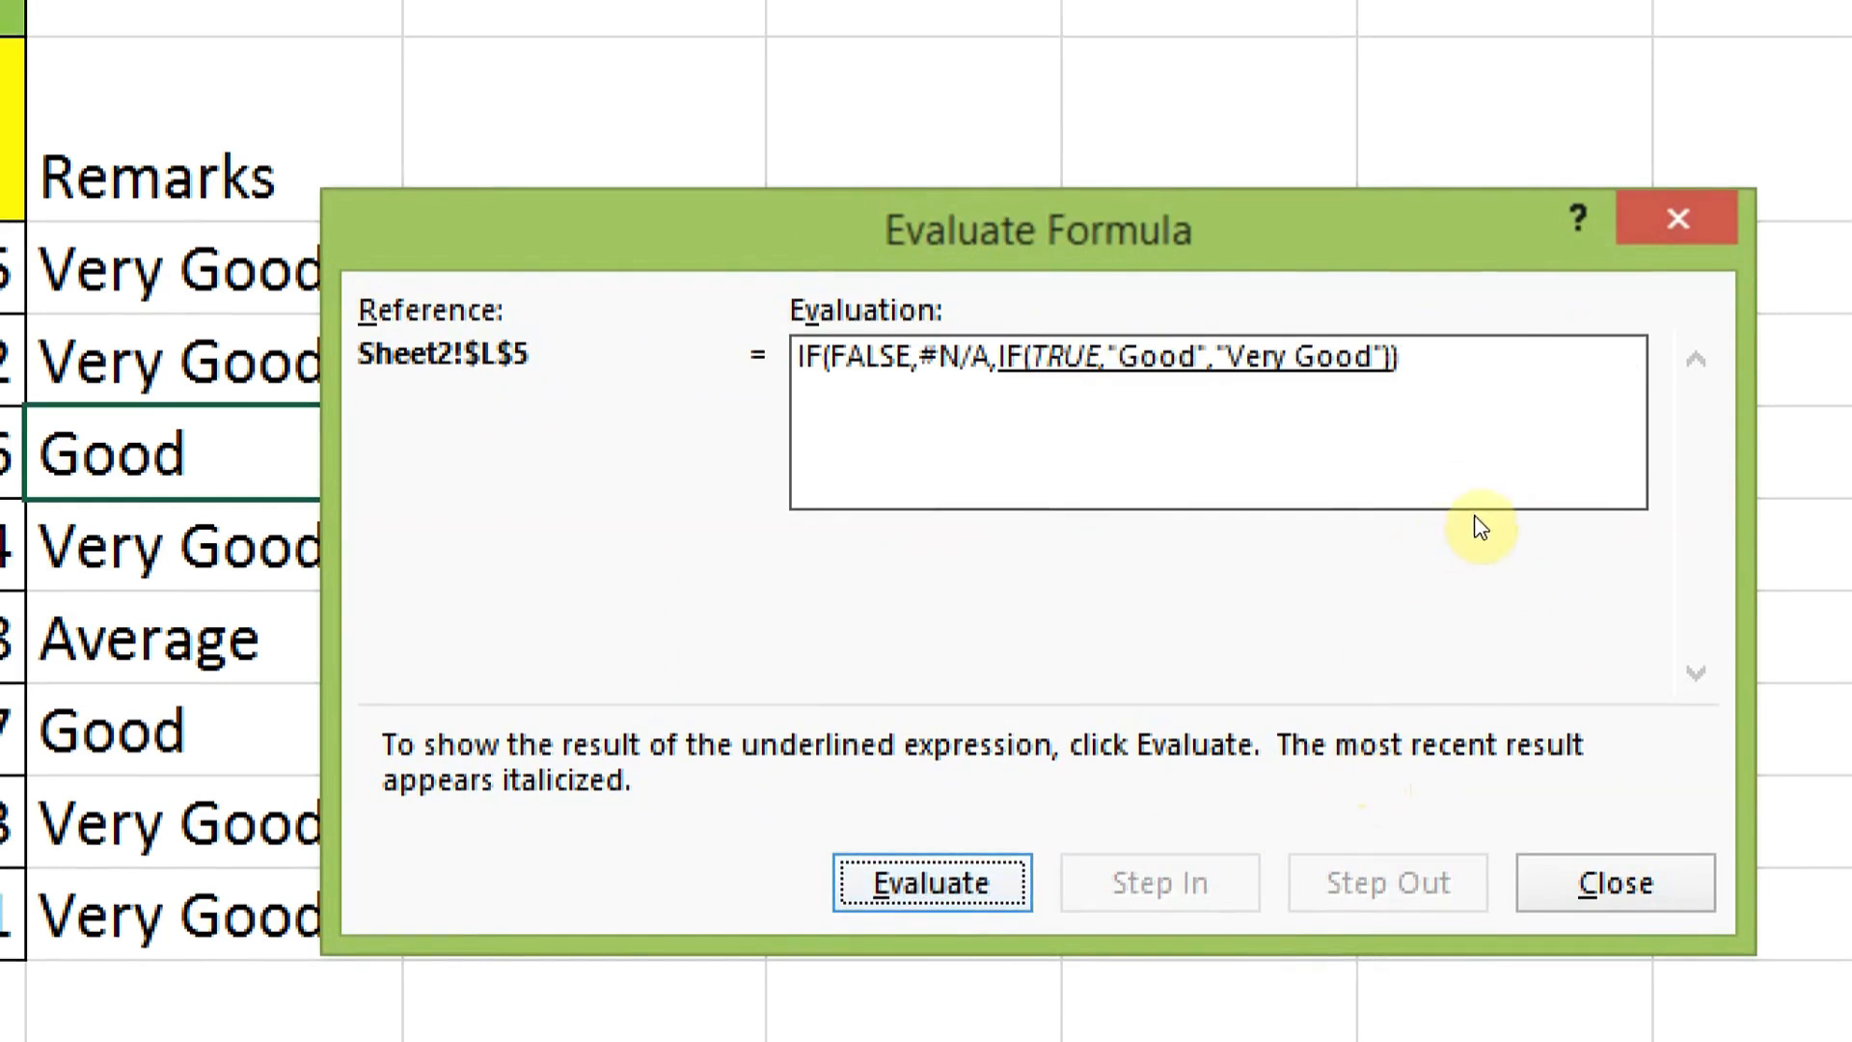
{"action": "key", "text": "Return"}
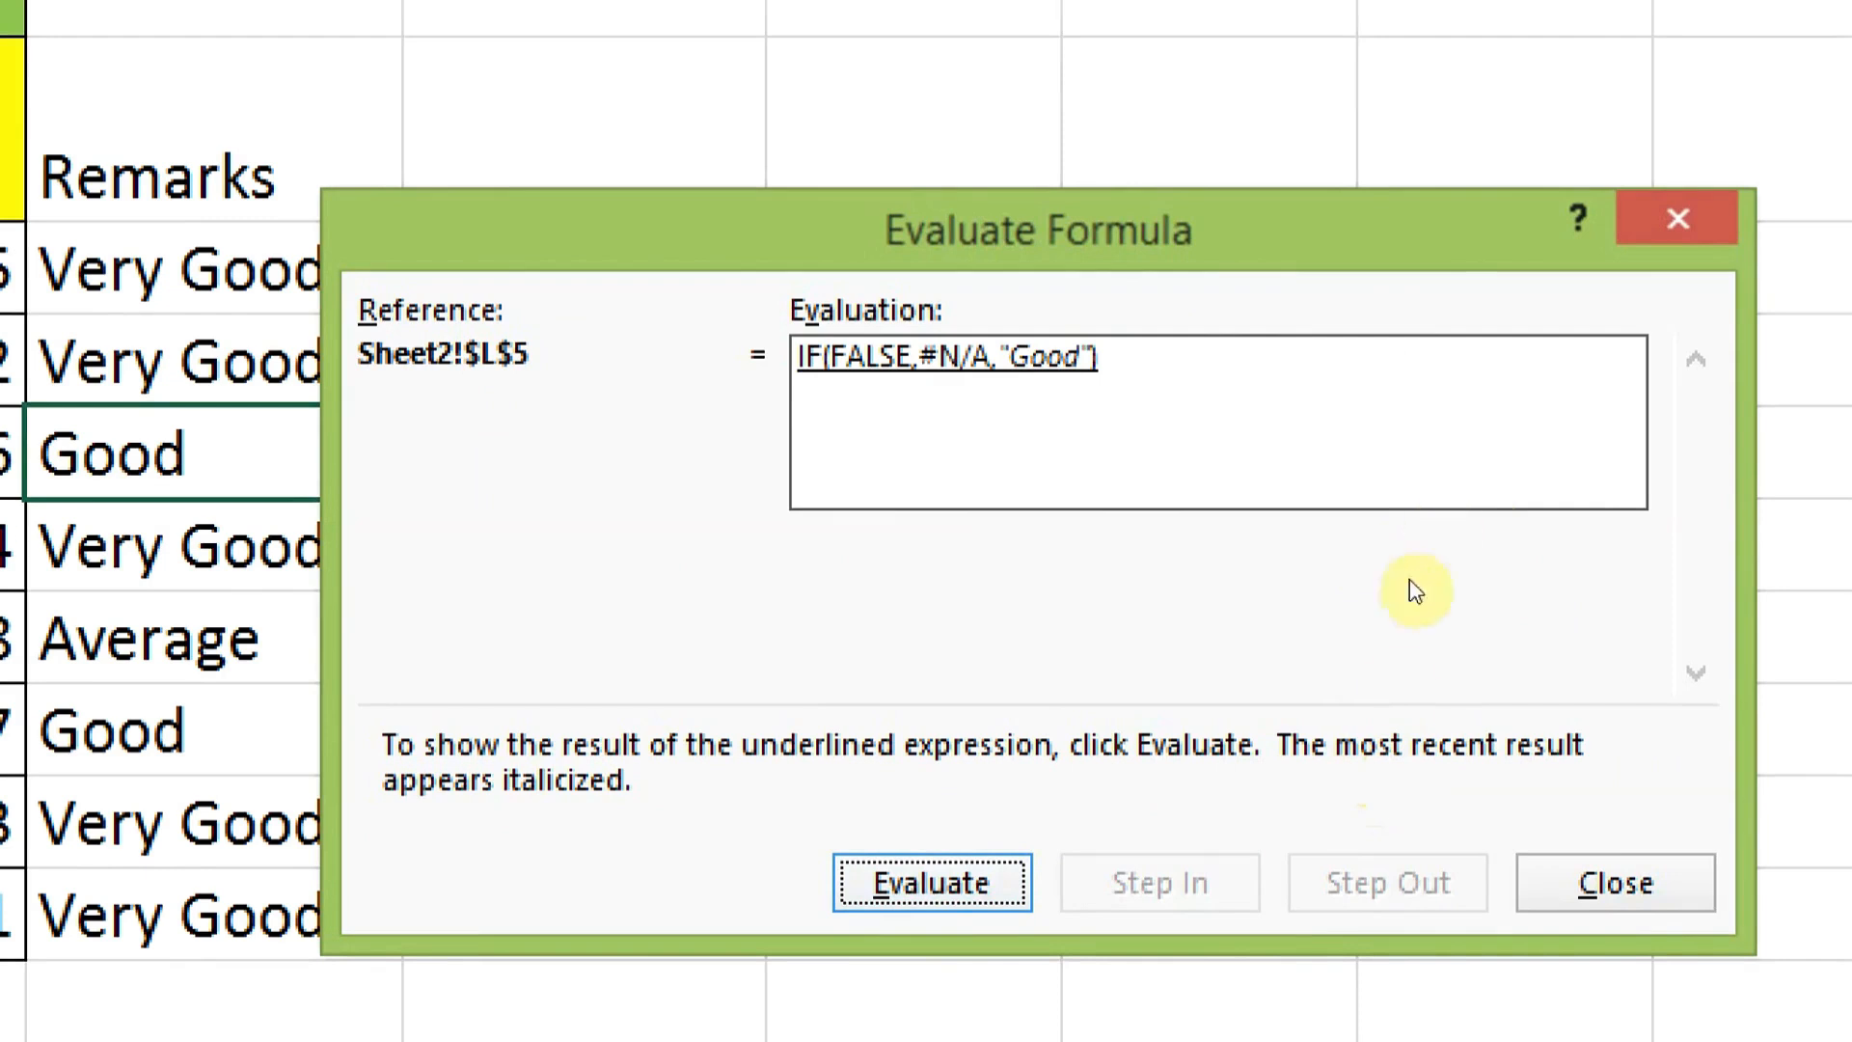
{"action": "key", "text": "Return"}
{"action": "left_click", "coordinate": [1581, 857]}
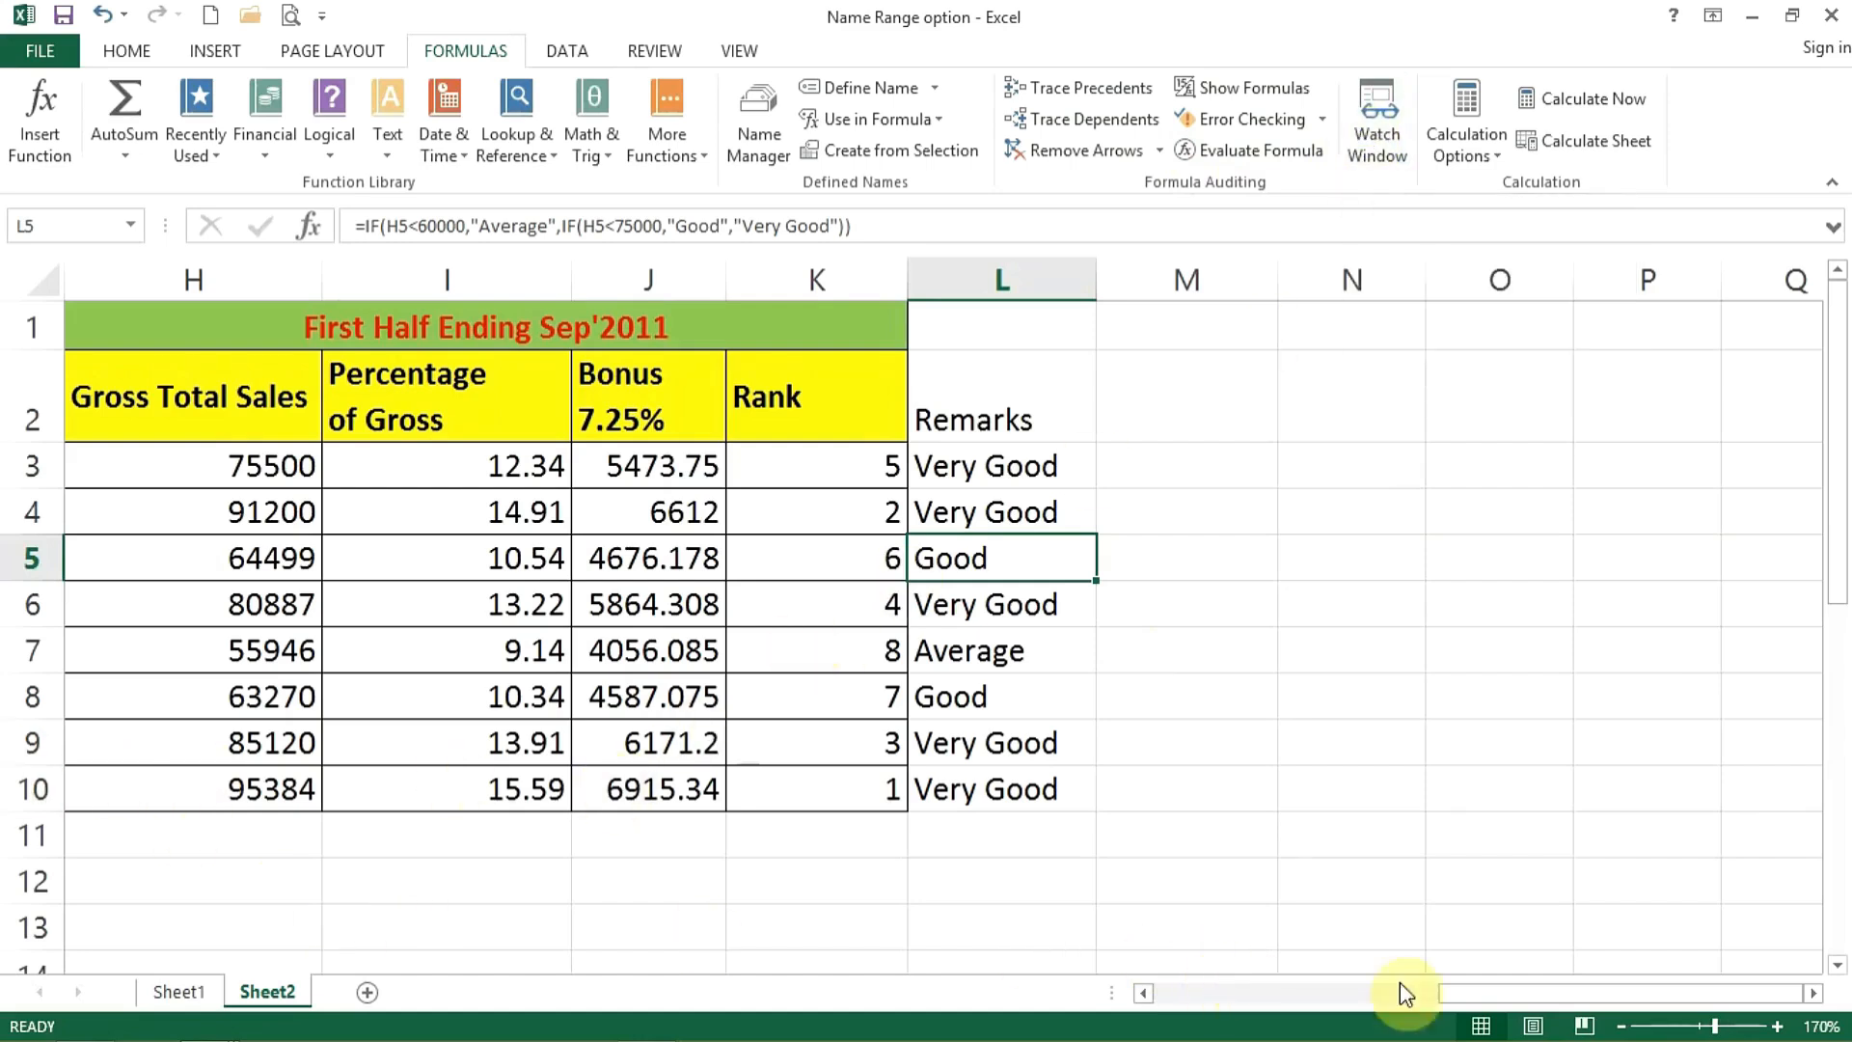
Step: Open the Watch Window and add a watch on E29, the second quarter's minimum sales value
{"action": "left_click", "coordinate": [1622, 1029]}
{"action": "left_click", "coordinate": [1621, 1029]}
{"action": "left_click", "coordinate": [1621, 1029]}
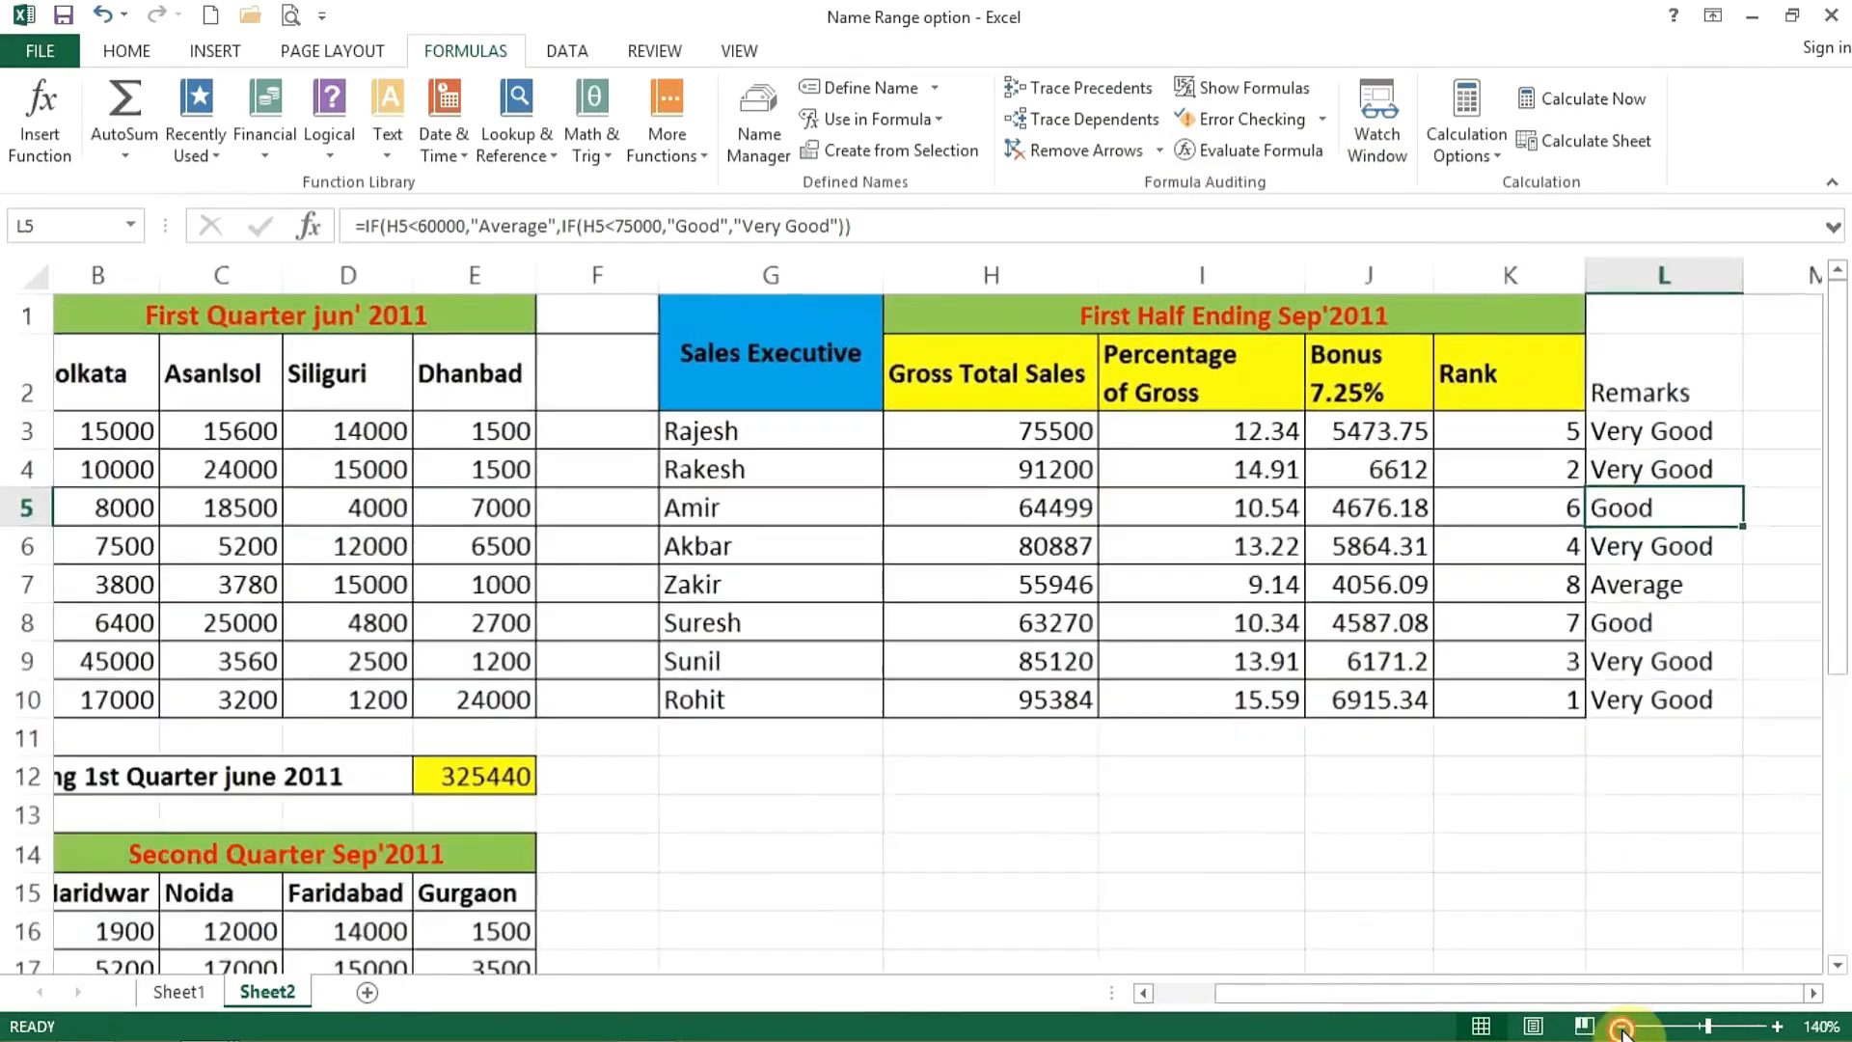
{"action": "left_click", "coordinate": [1621, 1029]}
{"action": "left_click", "coordinate": [1621, 1030]}
{"action": "scroll", "coordinate": [472, 777], "scroll_direction": "down", "scroll_amount": 3}
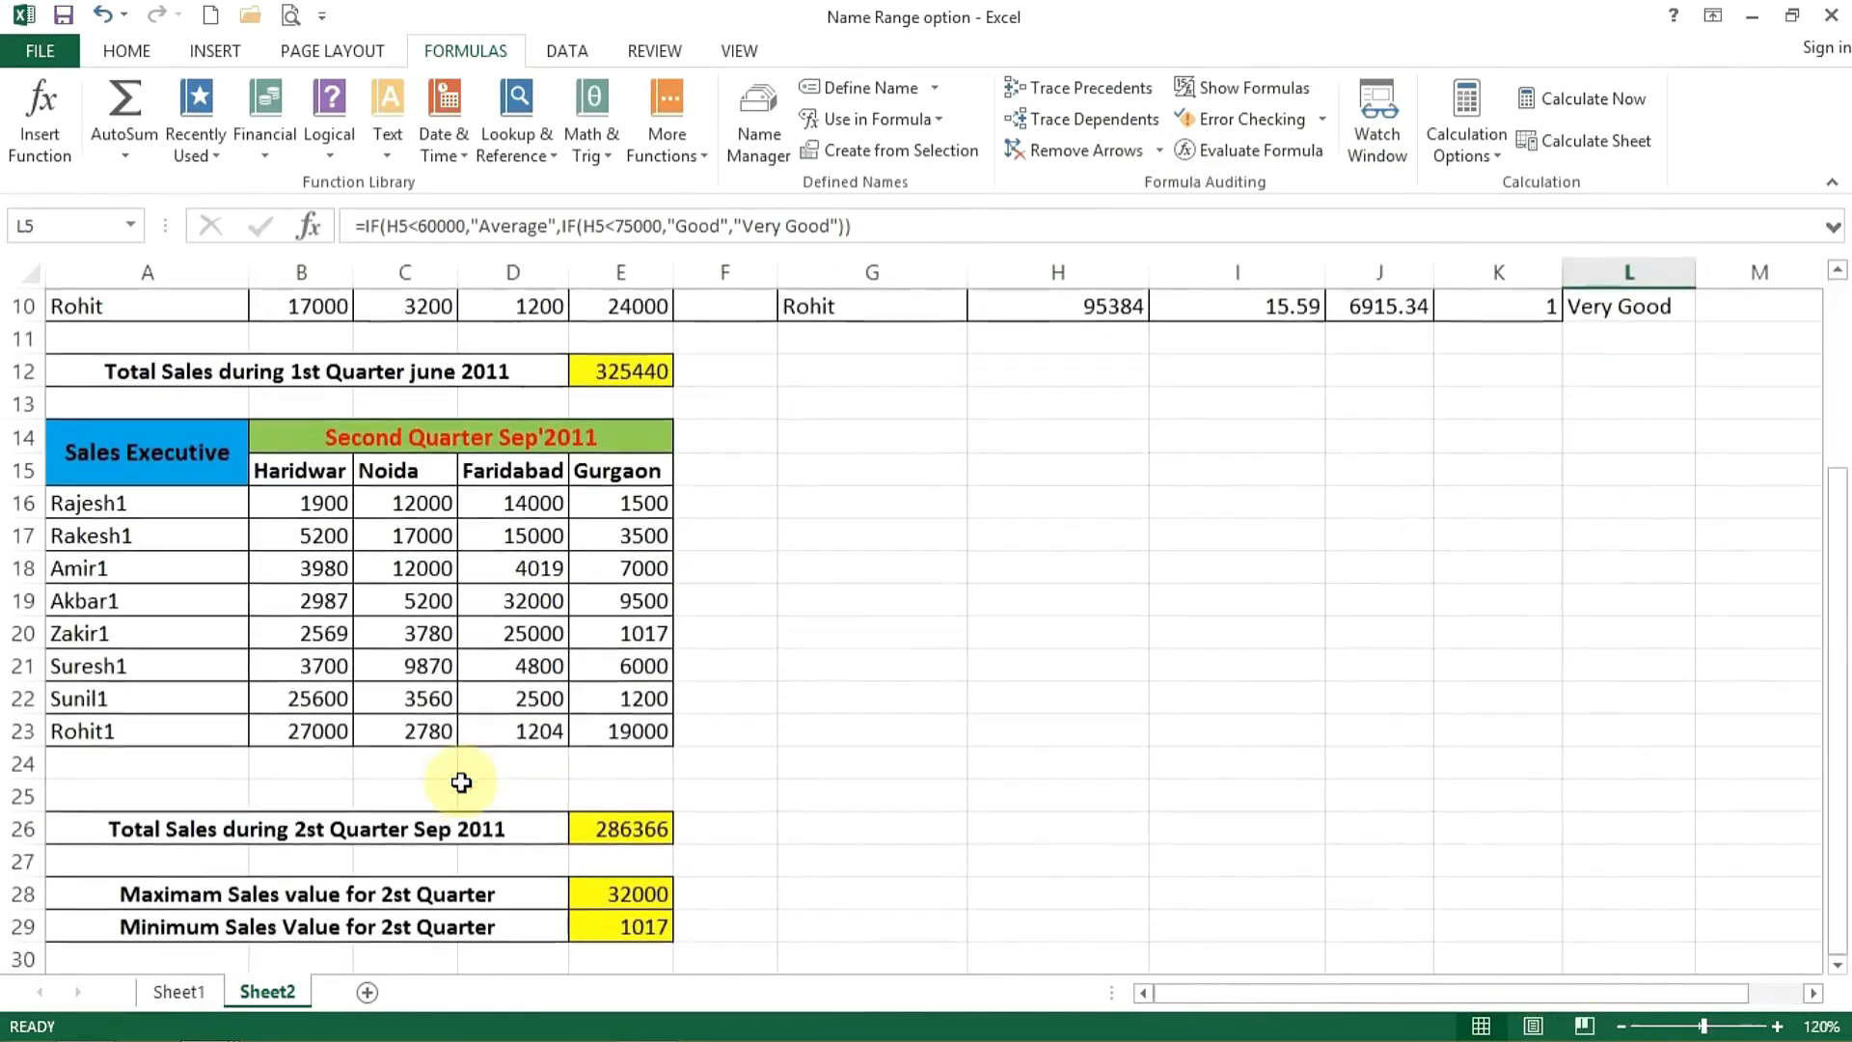
{"action": "left_click", "coordinate": [598, 926]}
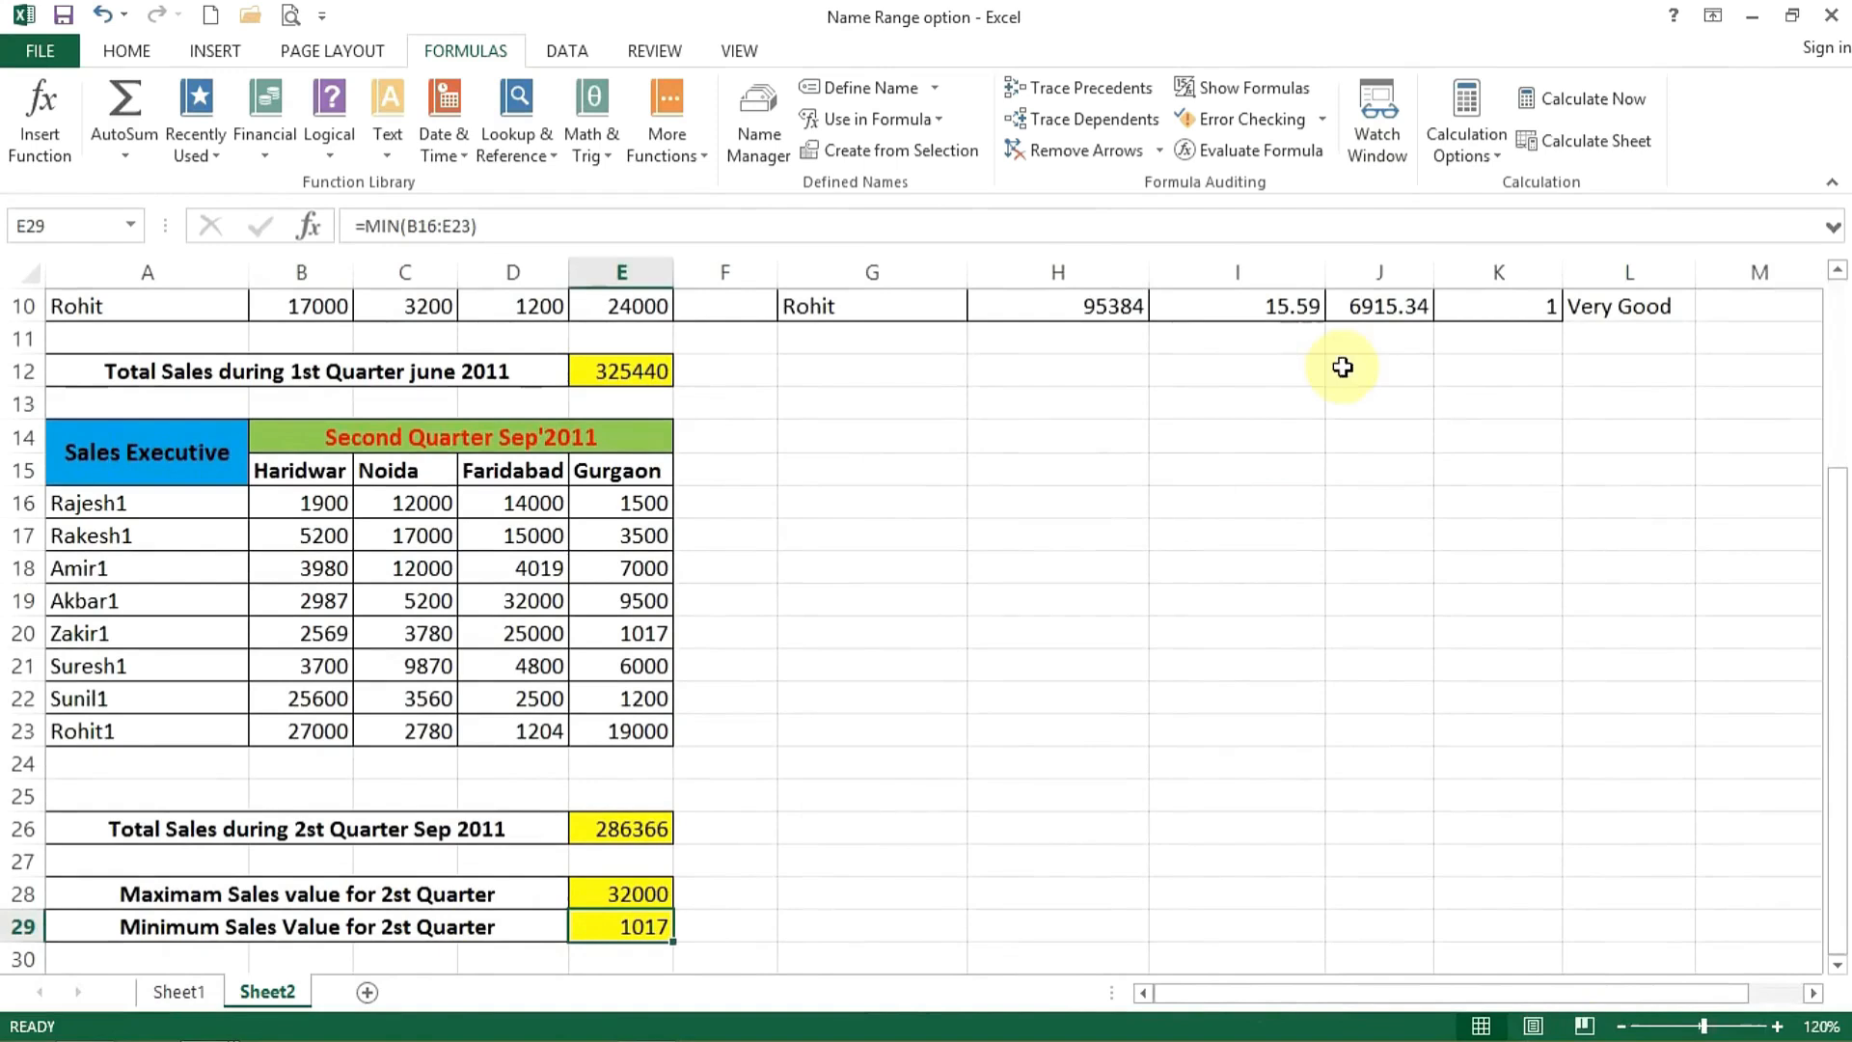
{"action": "left_click", "coordinate": [1397, 140]}
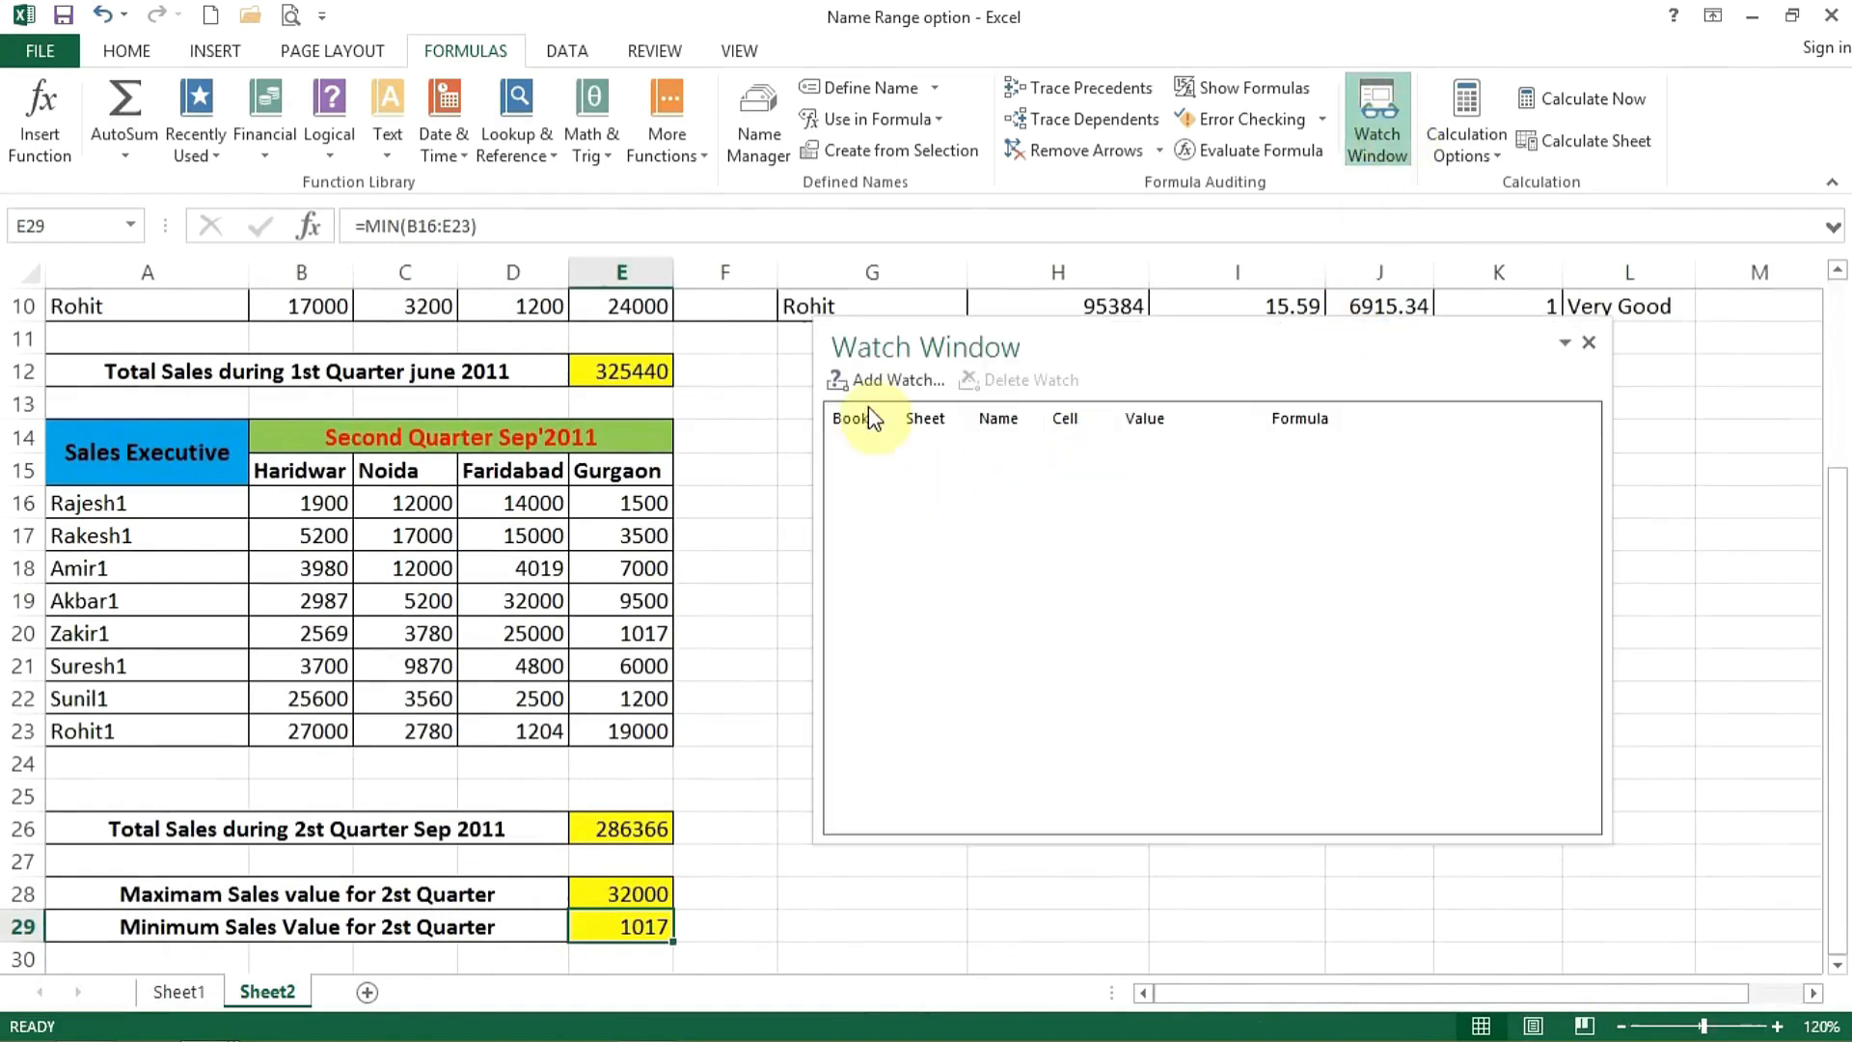
{"action": "left_click", "coordinate": [868, 381]}
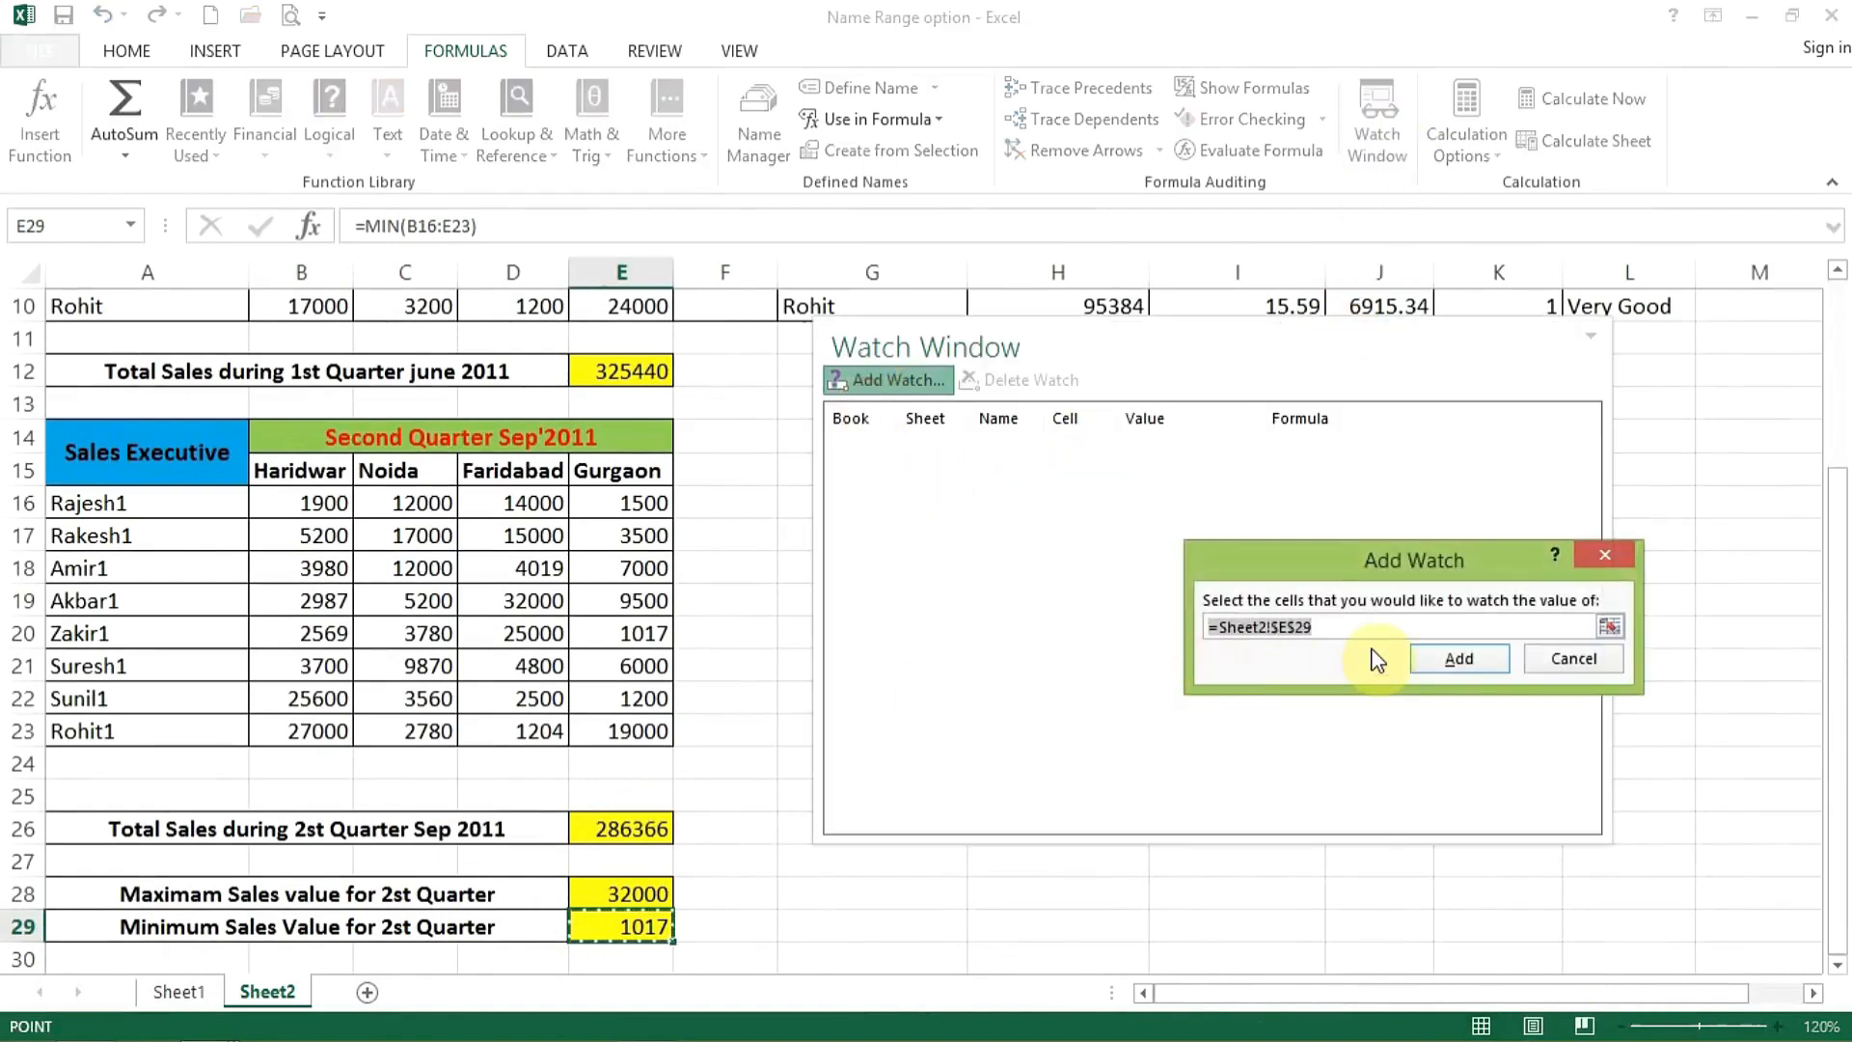
{"action": "left_click", "coordinate": [1452, 661]}
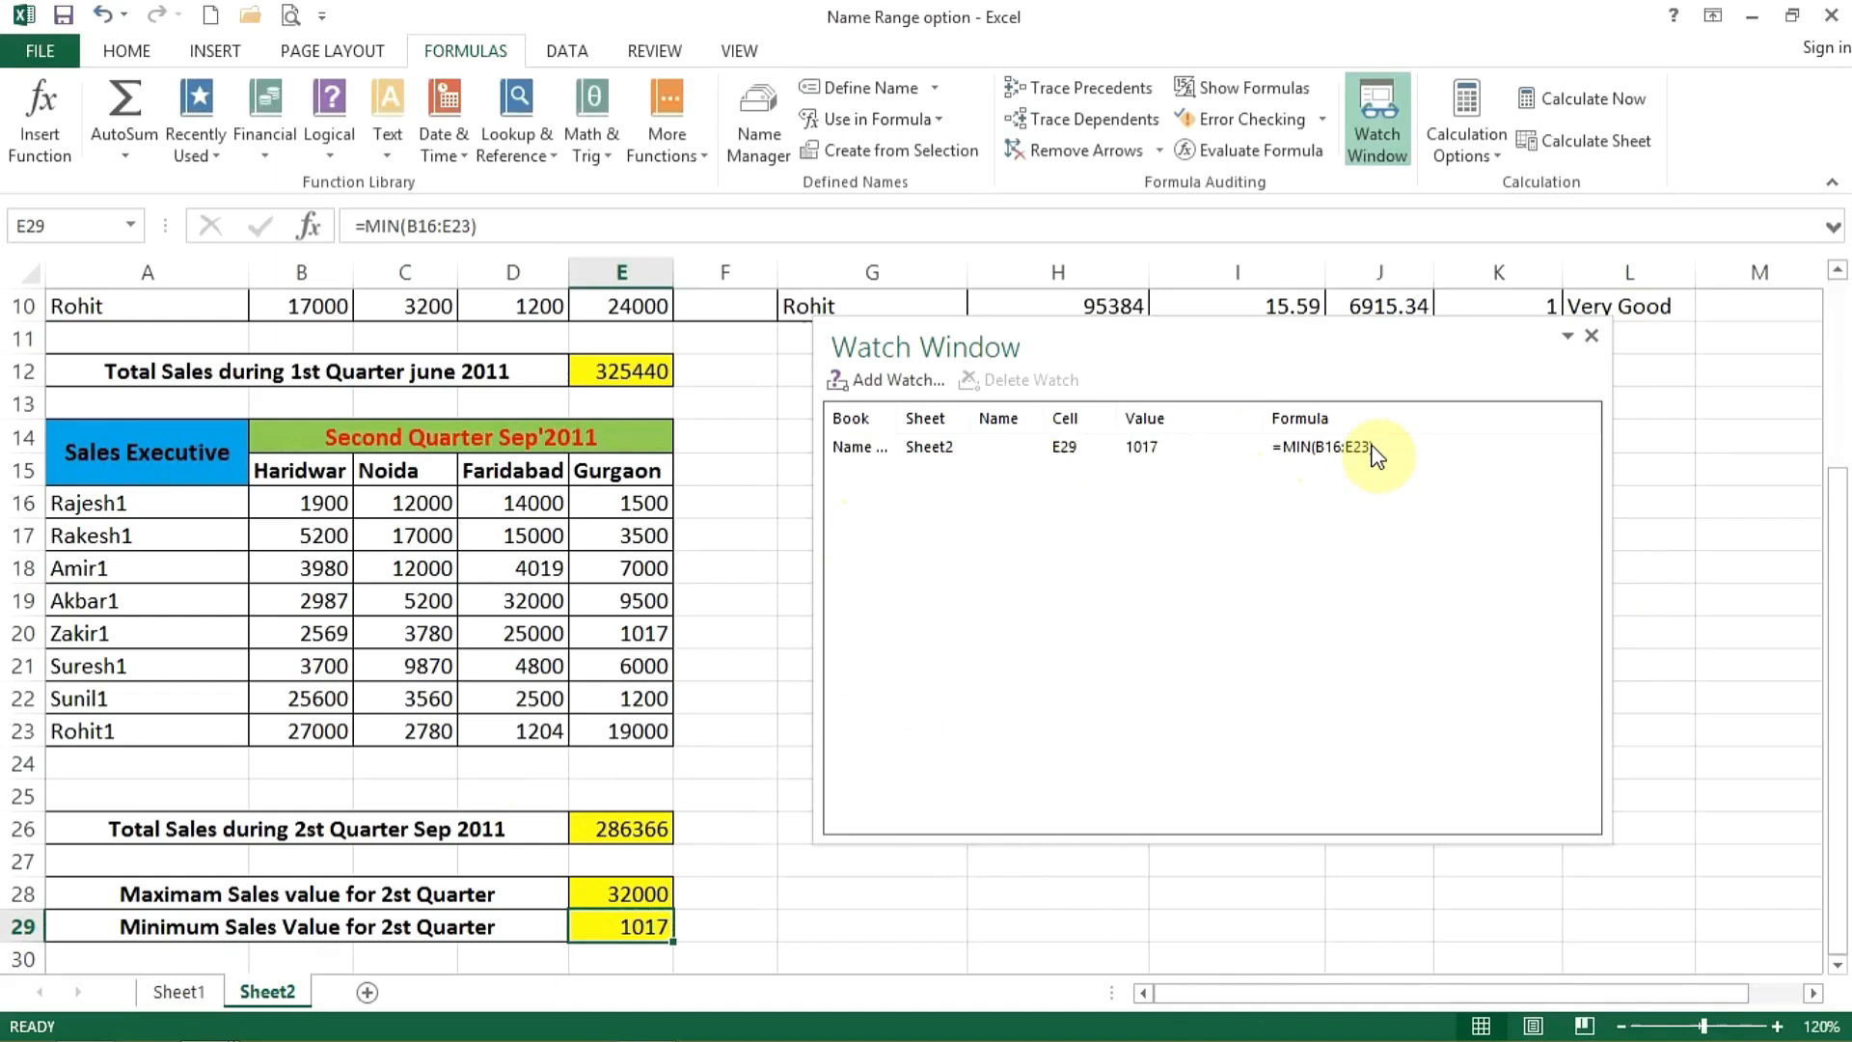
Step: Add watches for the maximum sales value in E28 and the second-quarter total in E26, and close the Watch Window
{"action": "left_click", "coordinate": [639, 892]}
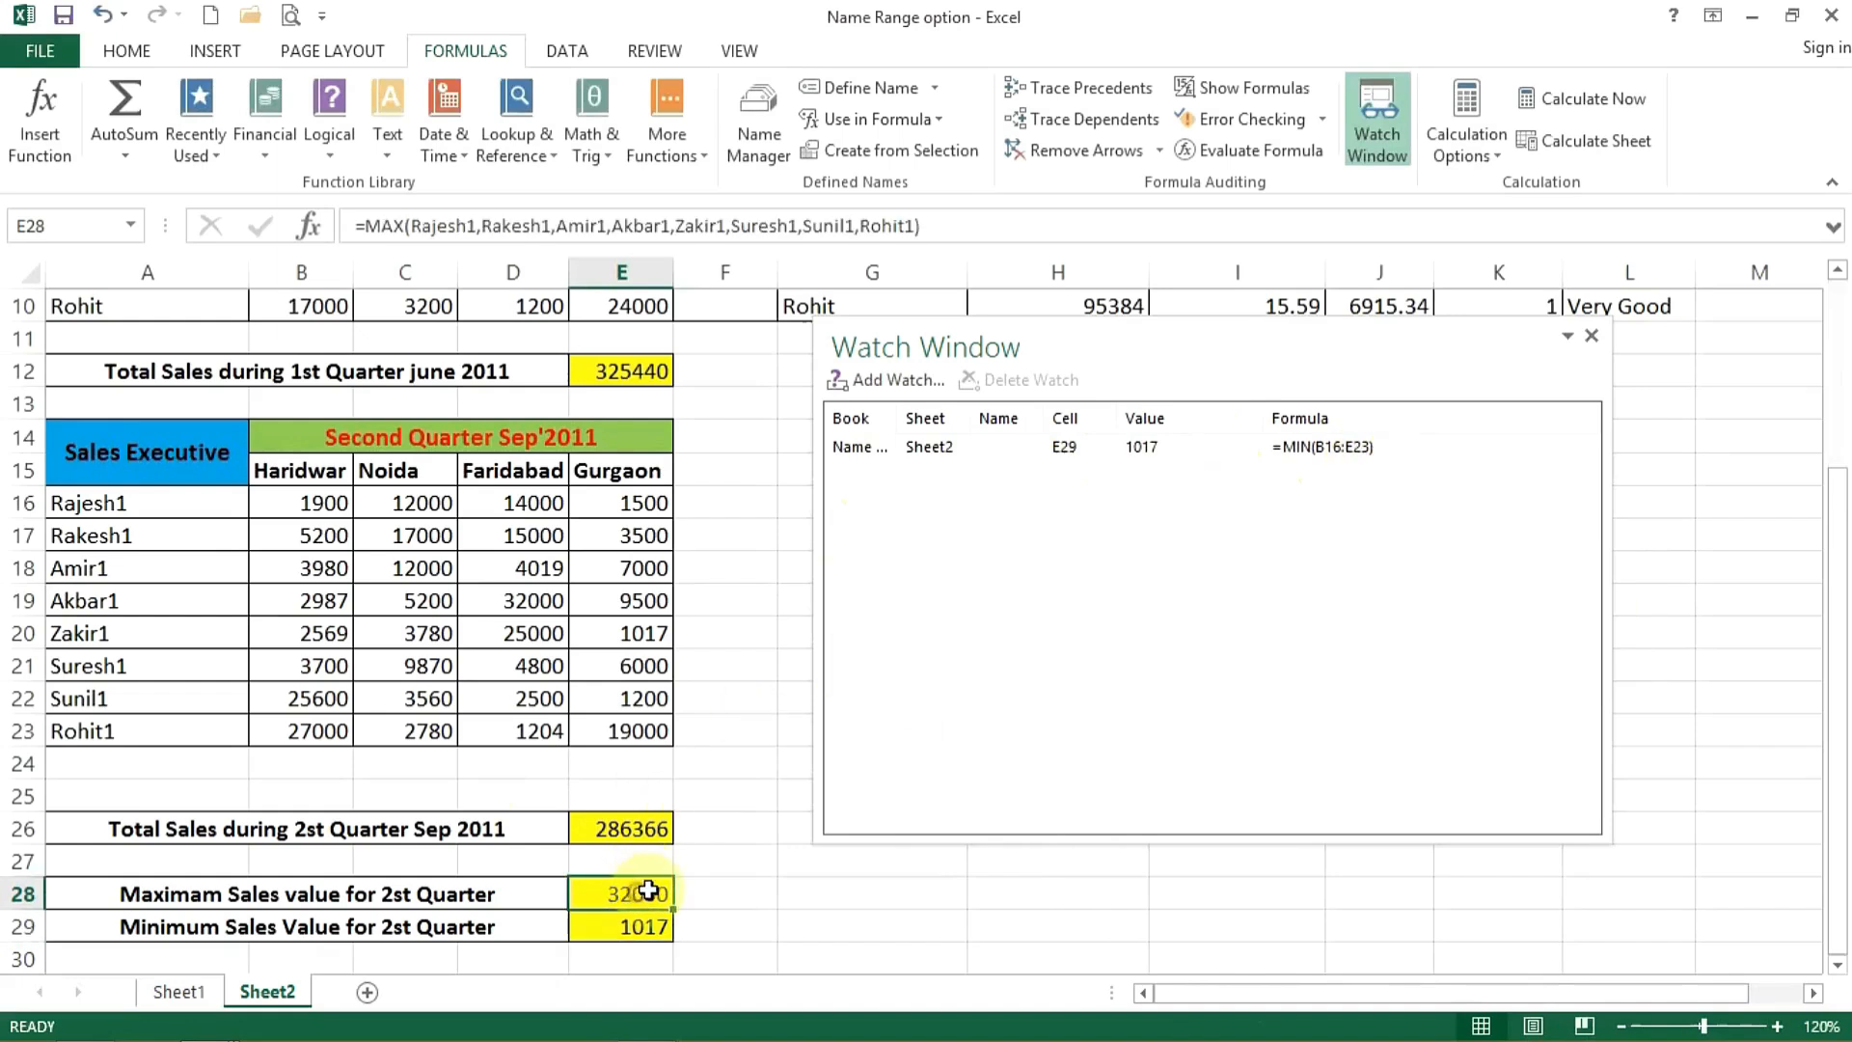
{"action": "left_click", "coordinate": [886, 379]}
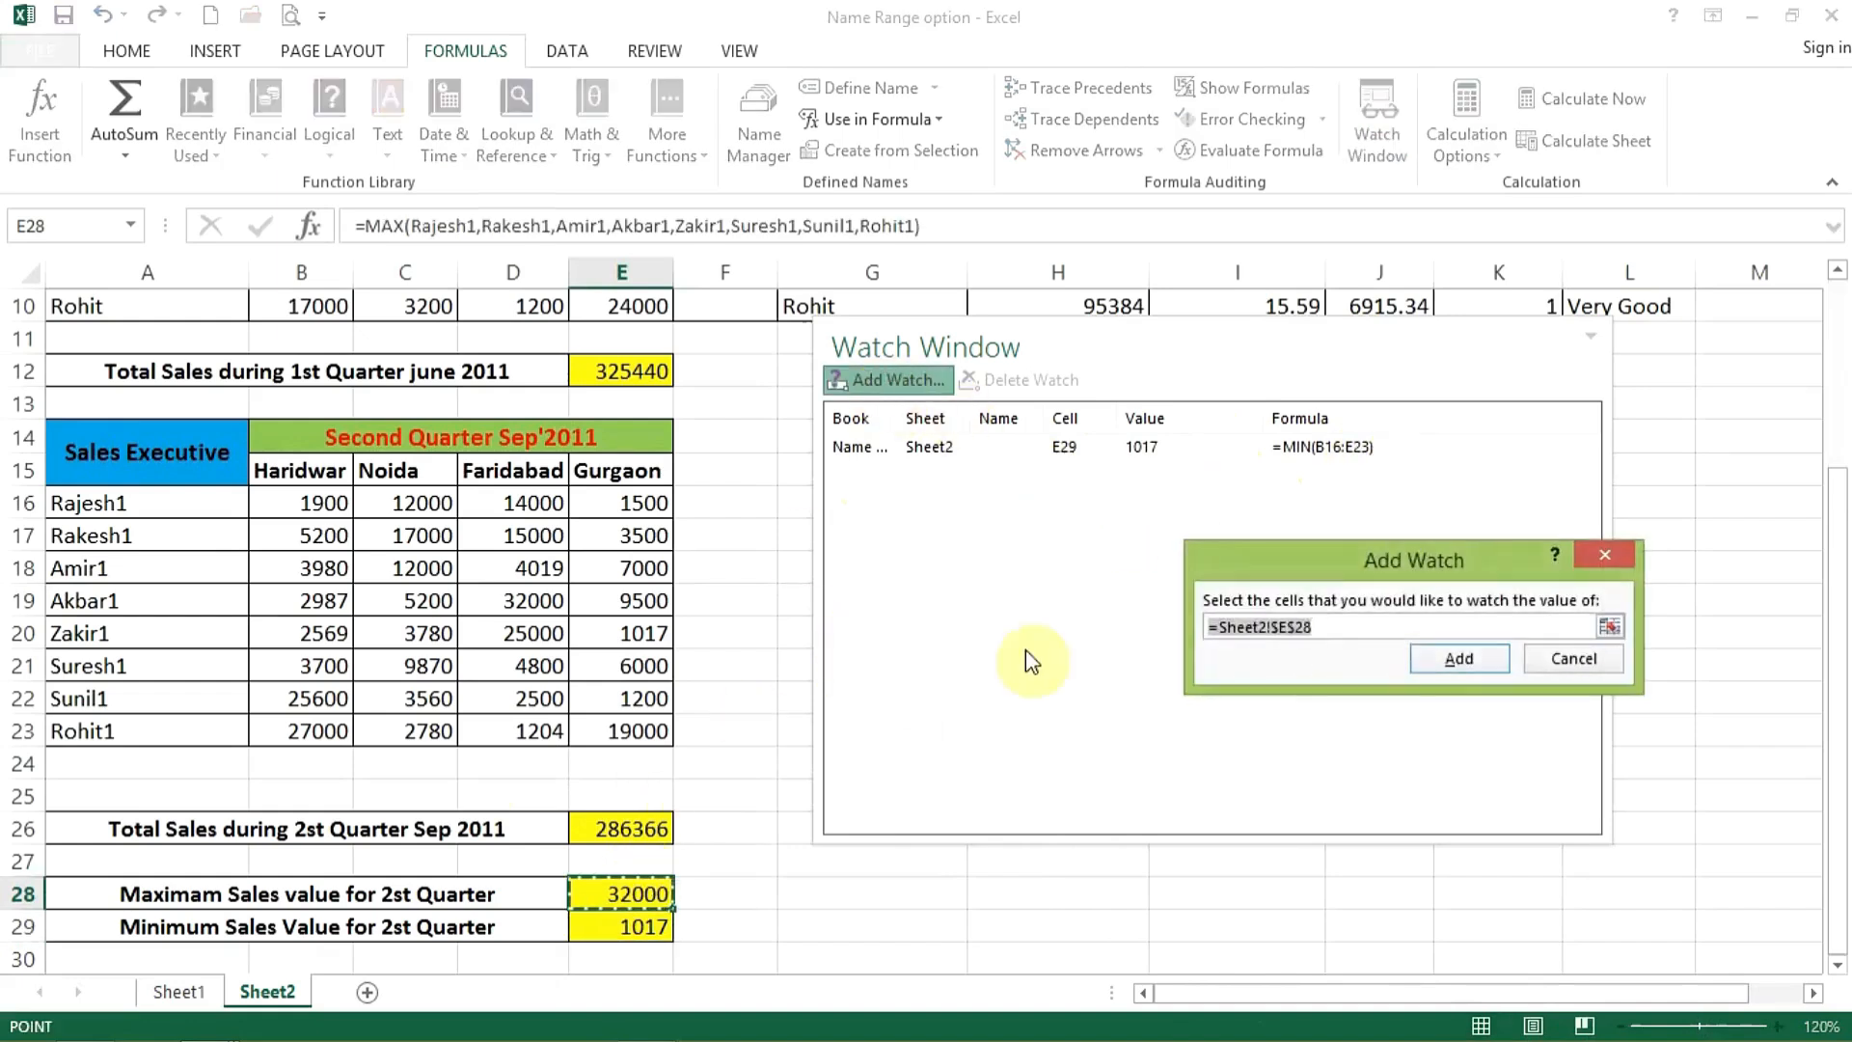
{"action": "left_click", "coordinate": [1443, 665]}
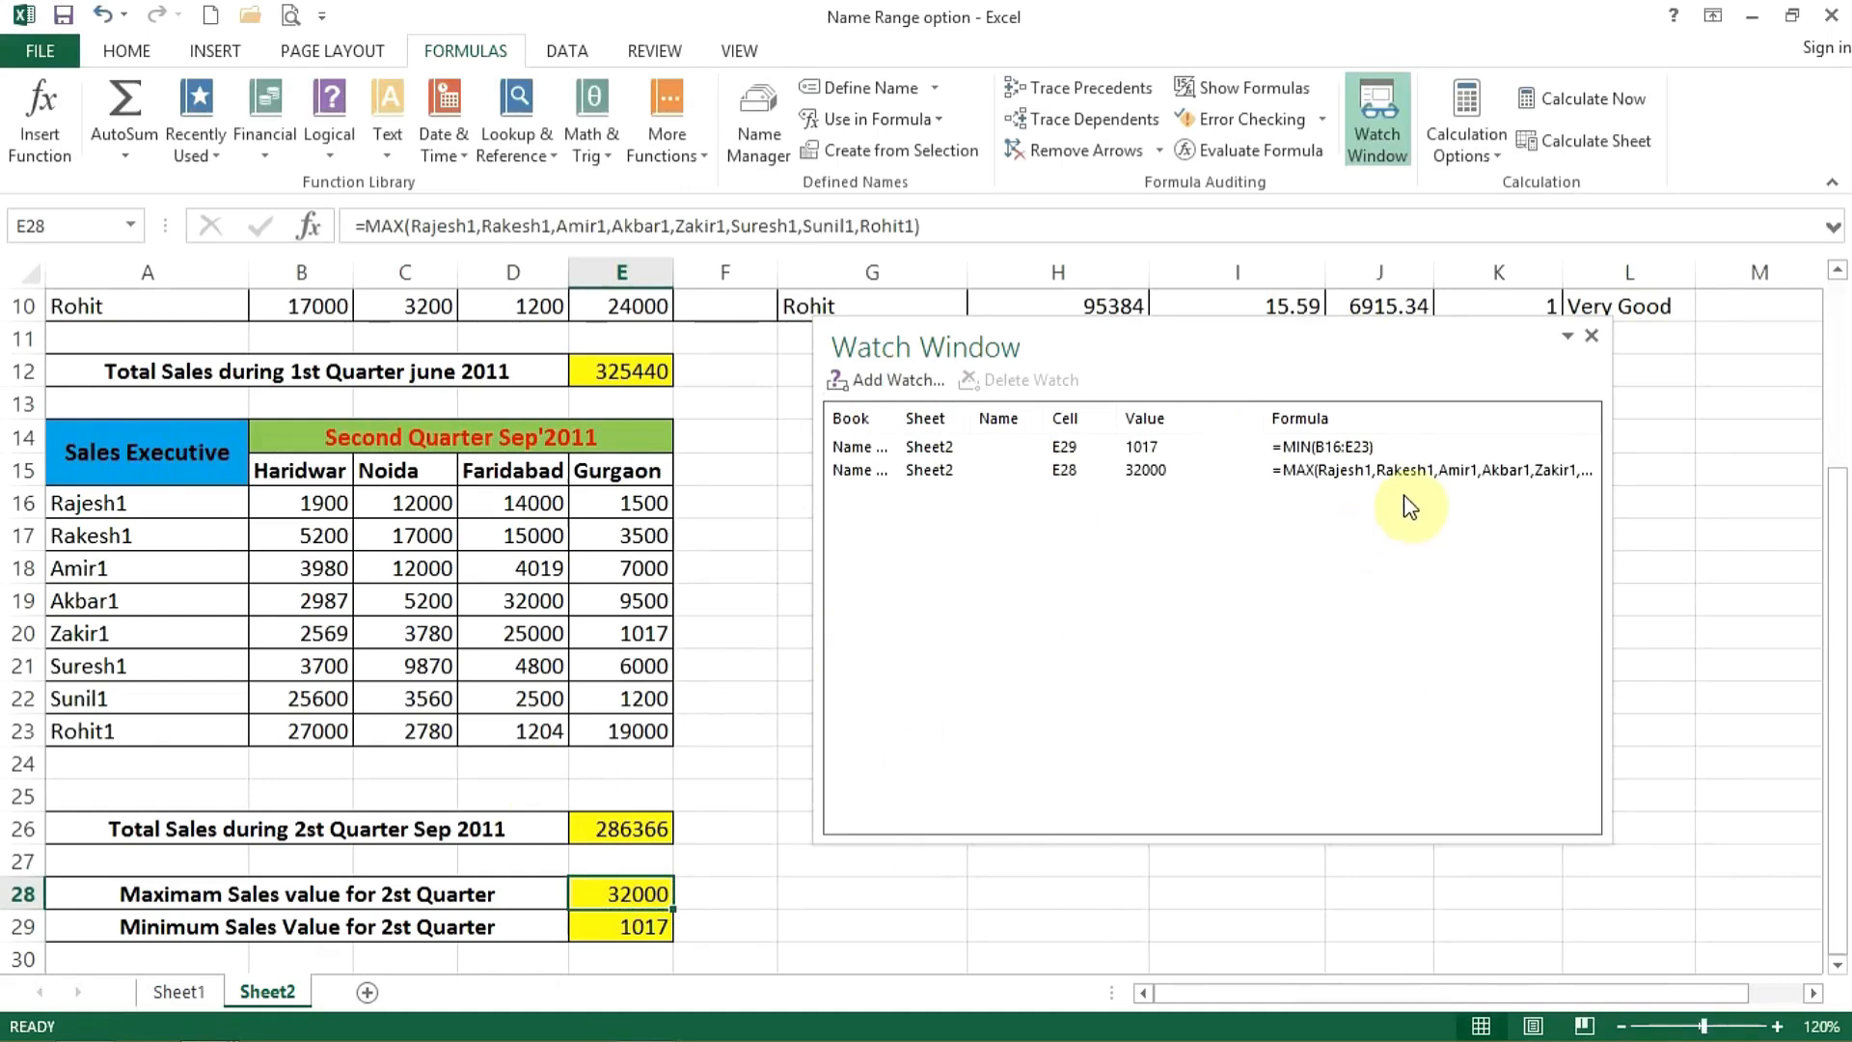
{"action": "left_click", "coordinate": [601, 835]}
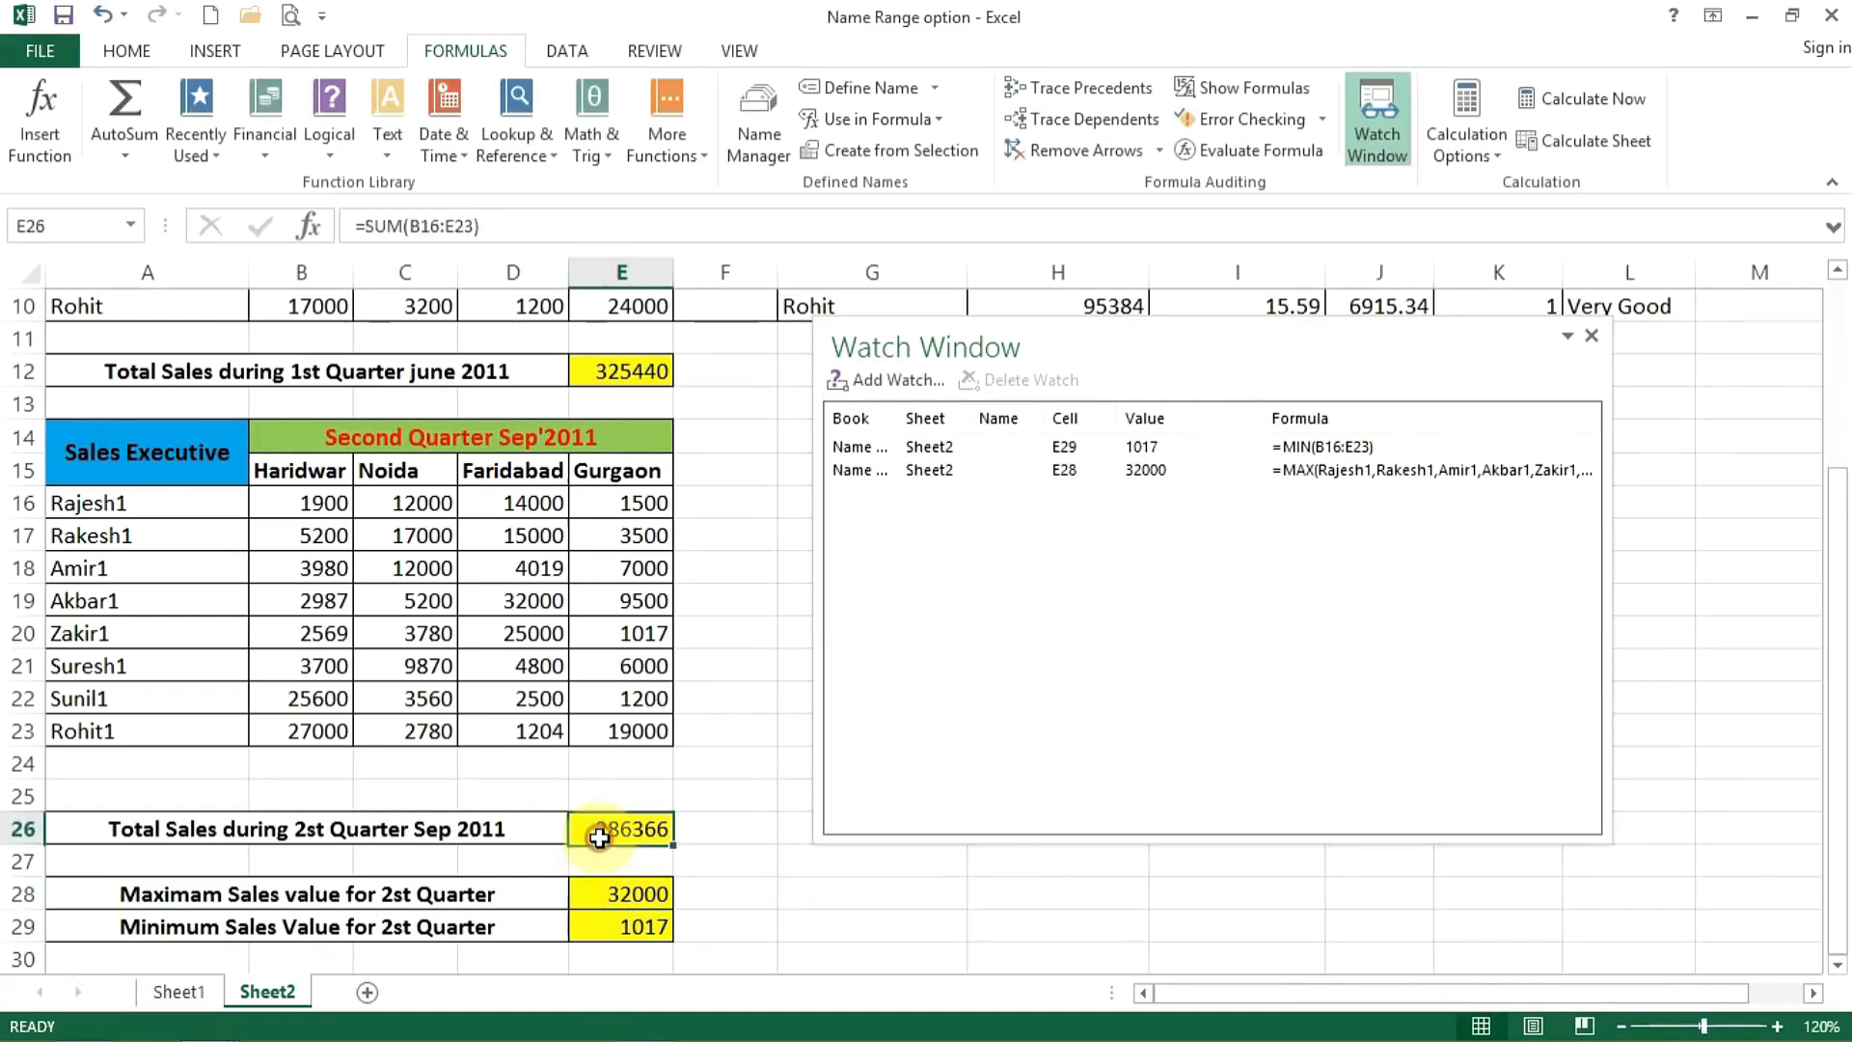
{"action": "left_click", "coordinate": [885, 380]}
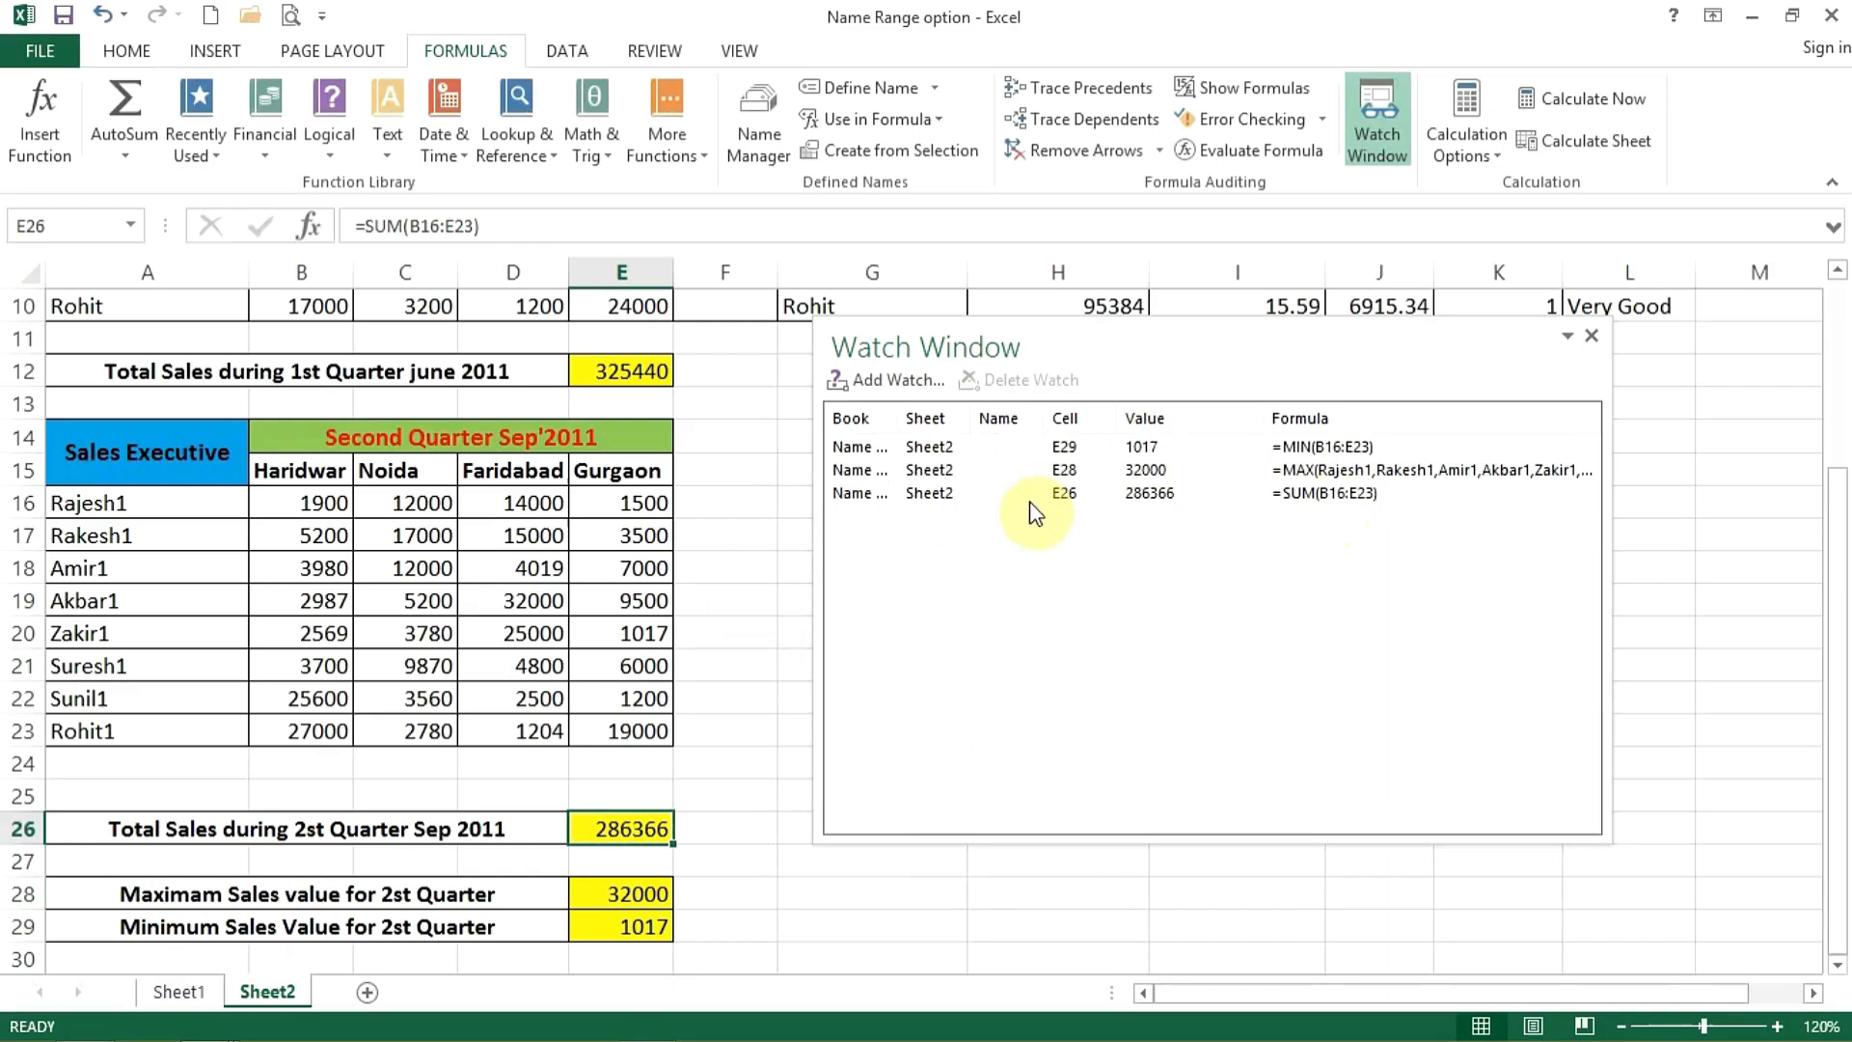
{"action": "left_click", "coordinate": [1588, 335]}
Step: Select K4 in the Rank column, reopen the Watch Window and jump to E26 from its watch entry
{"action": "scroll", "coordinate": [976, 607], "scroll_direction": "up", "scroll_amount": 3}
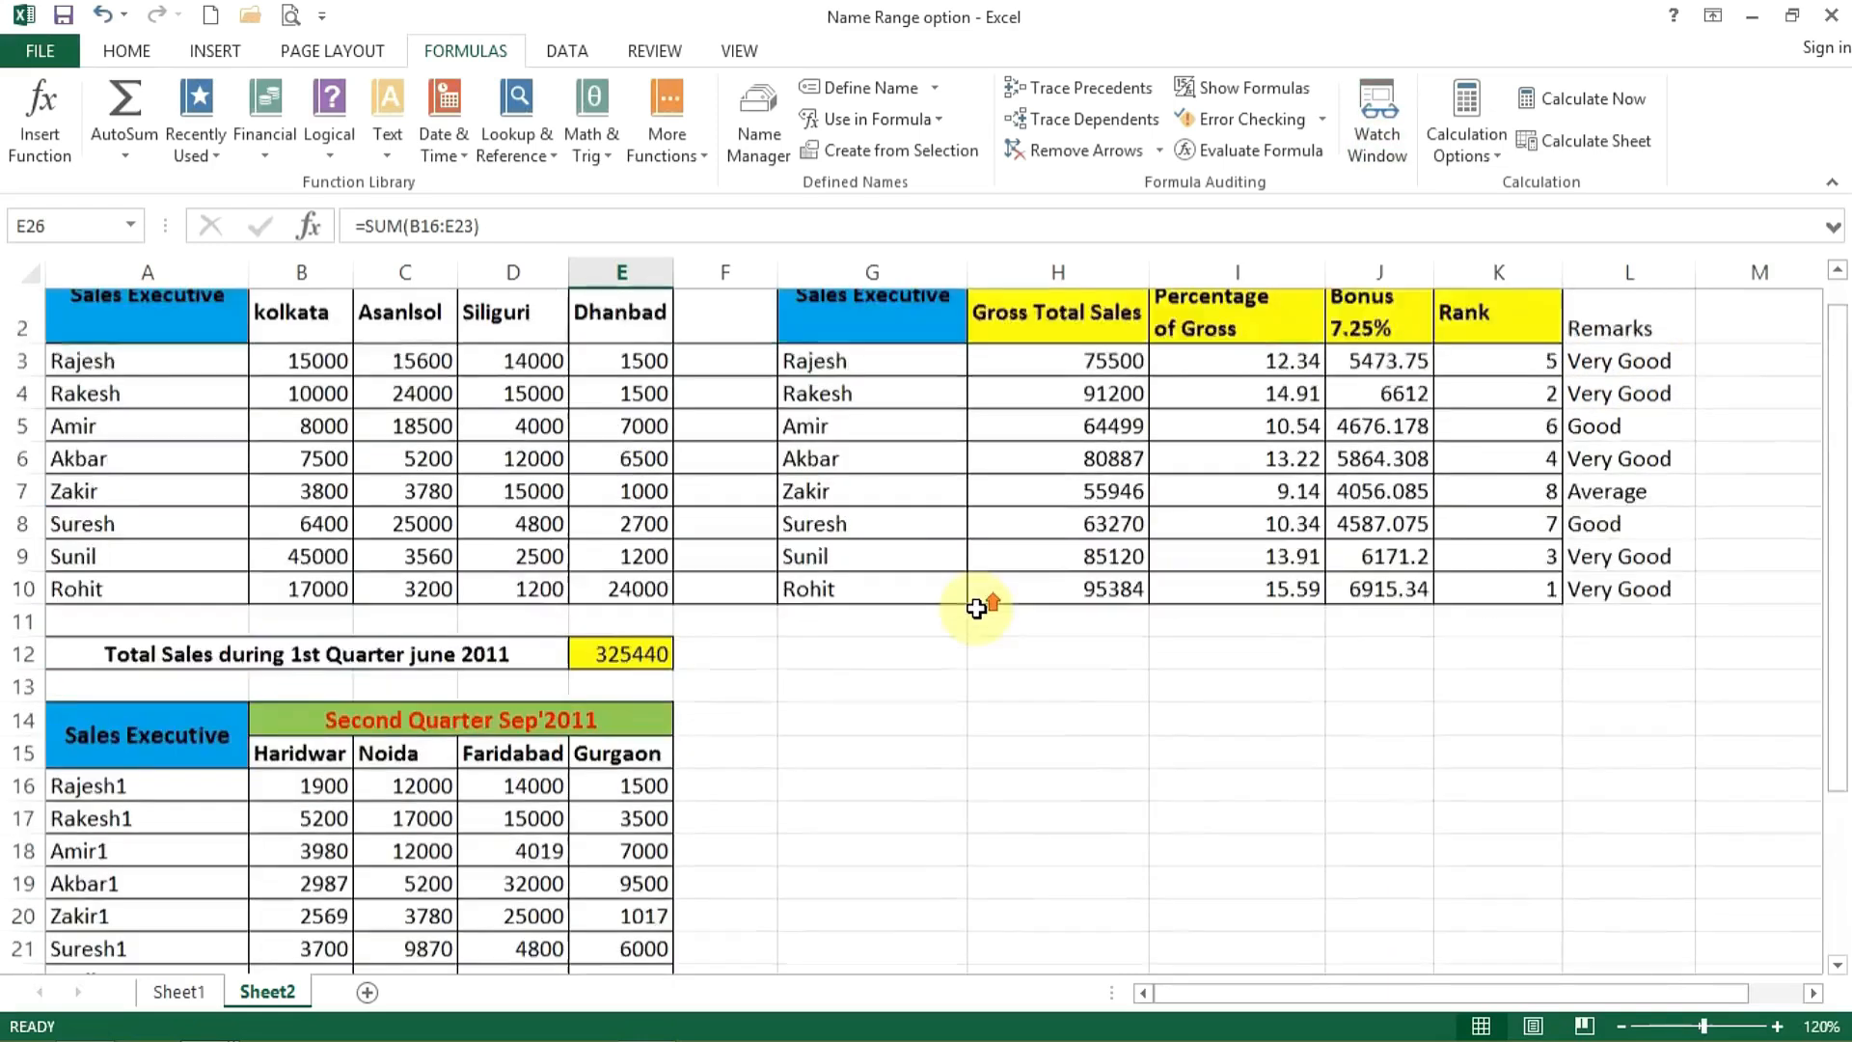
{"action": "left_click", "coordinate": [1459, 446]}
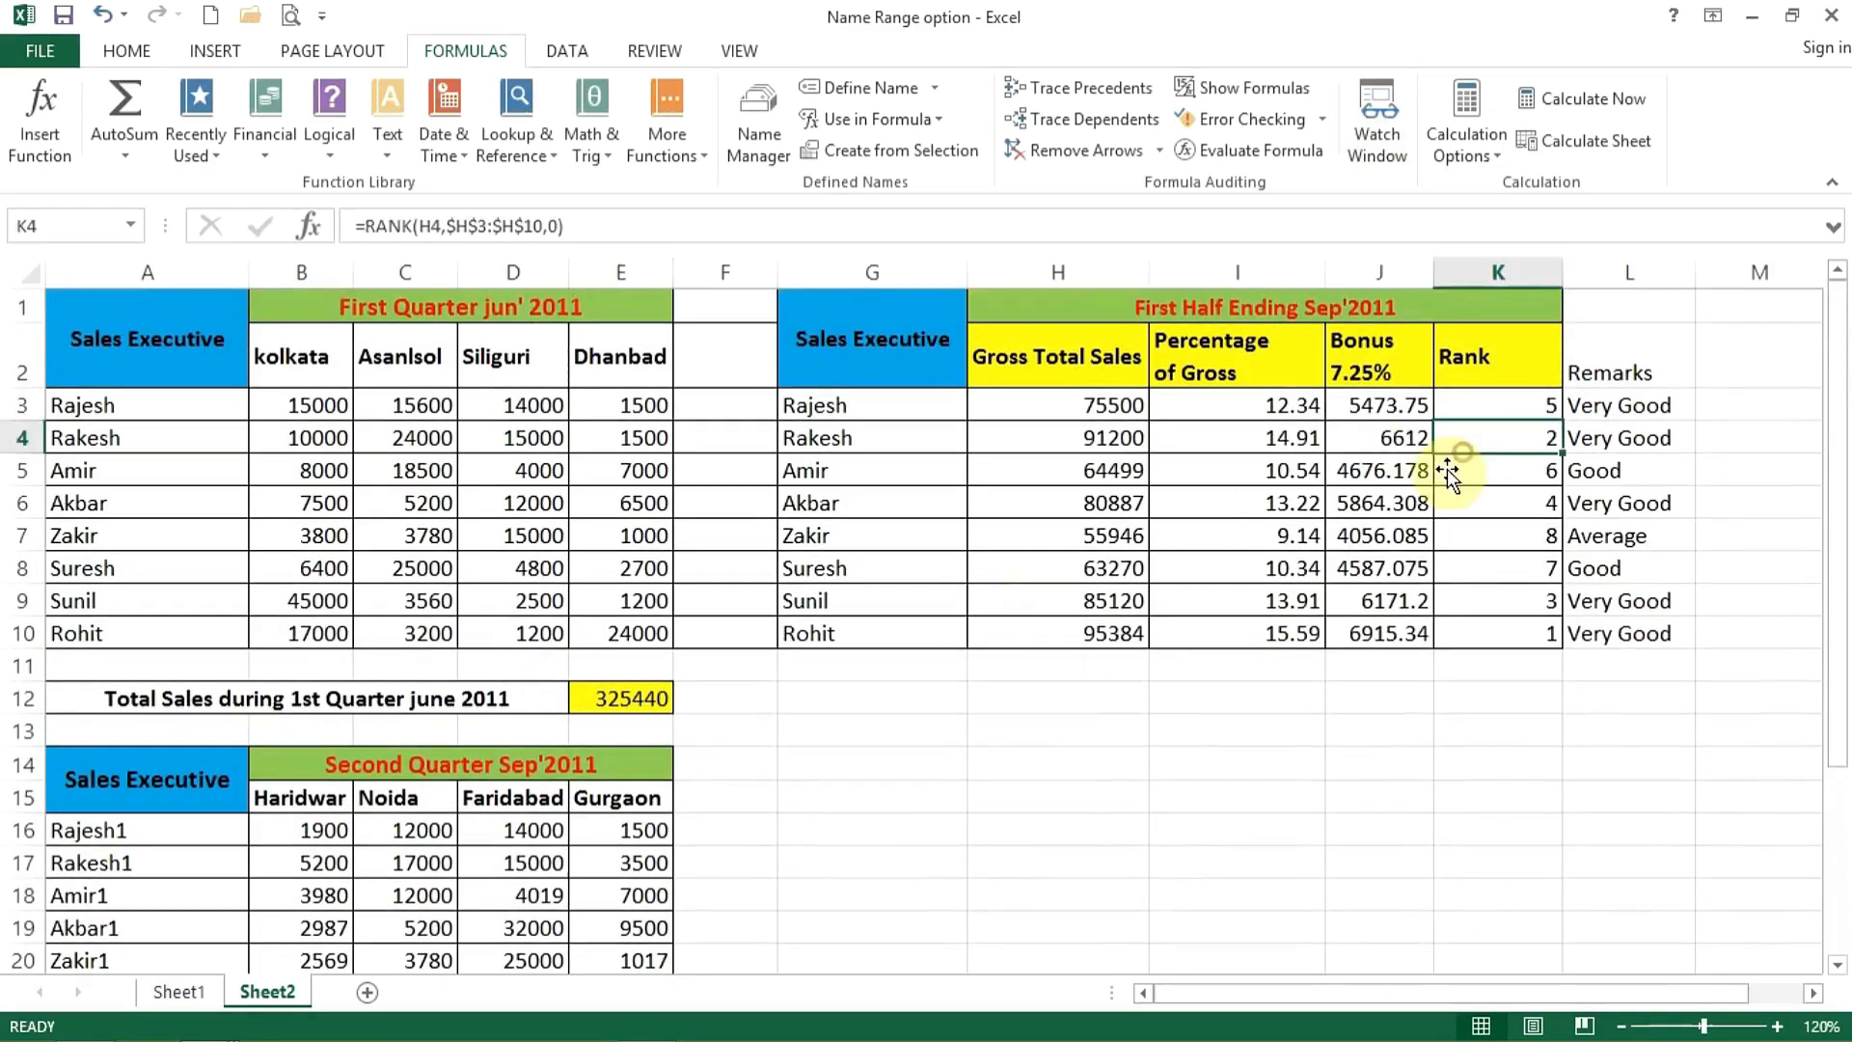
{"action": "left_click", "coordinate": [1386, 154]}
{"action": "left_click", "coordinate": [942, 496]}
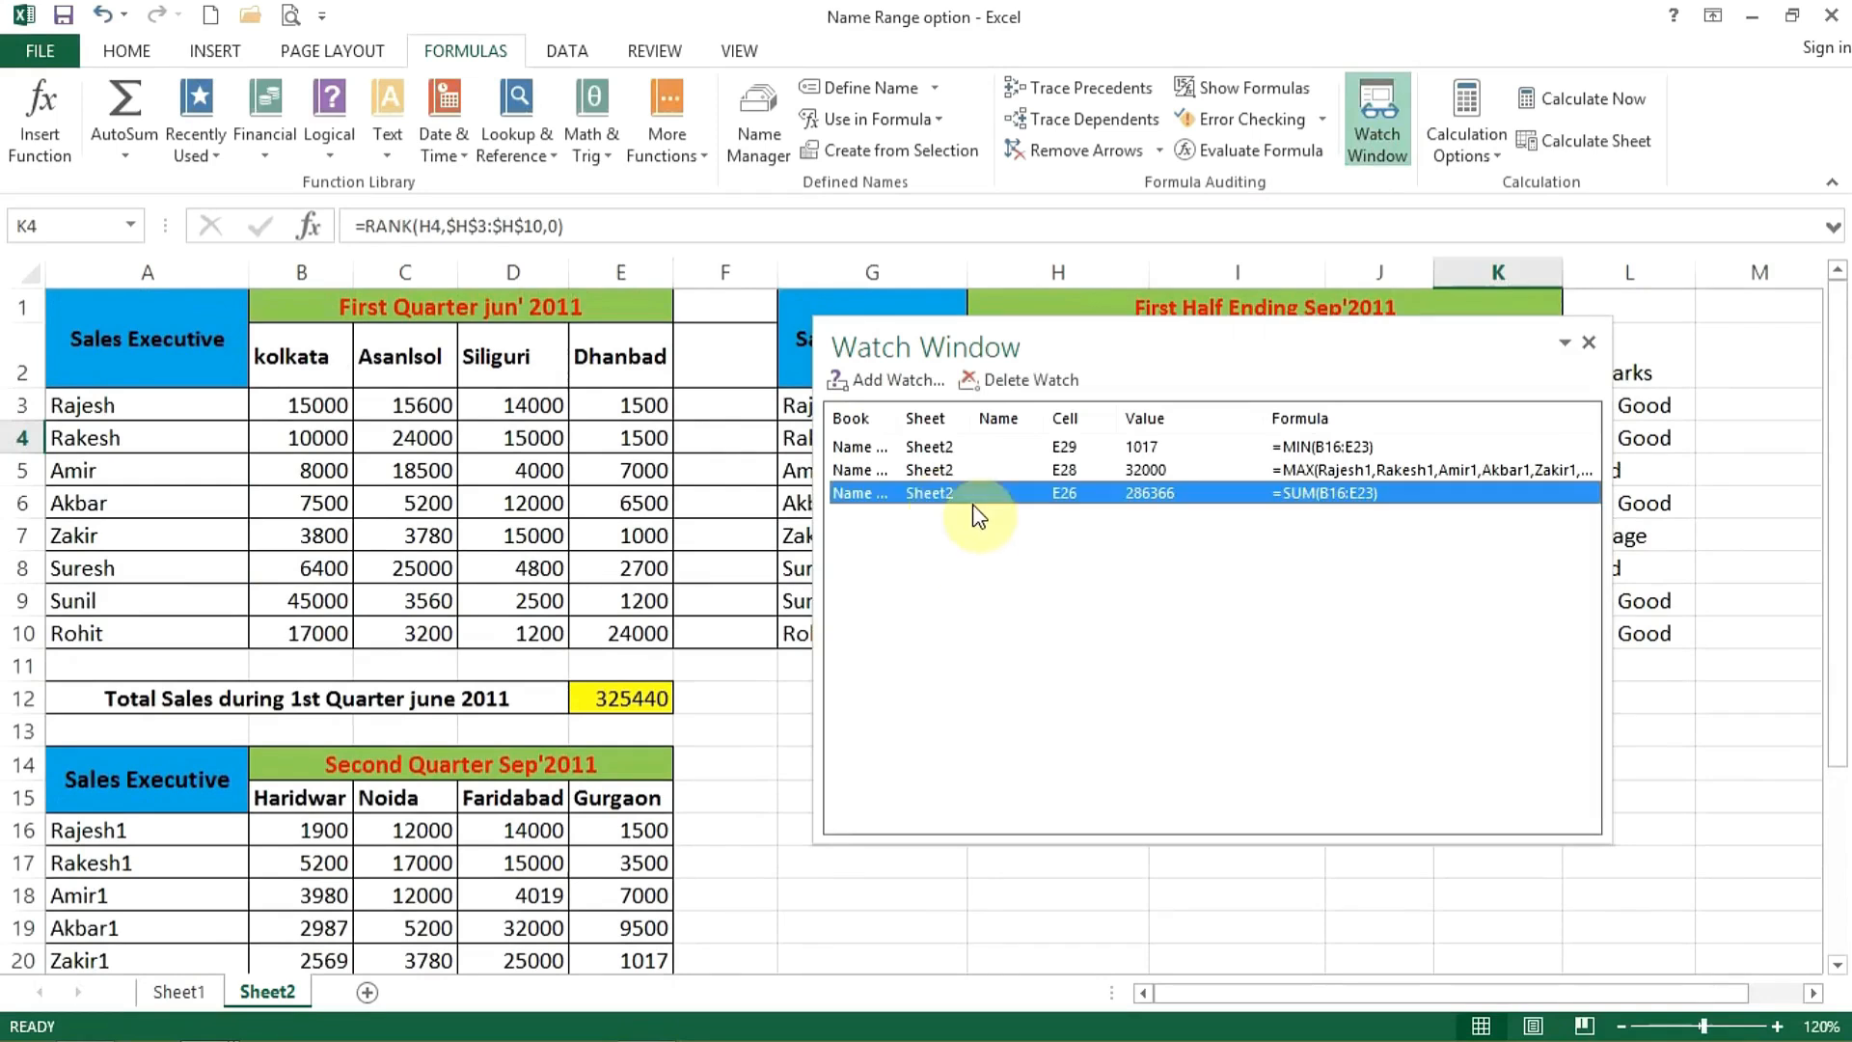
{"action": "double_click", "coordinate": [965, 495]}
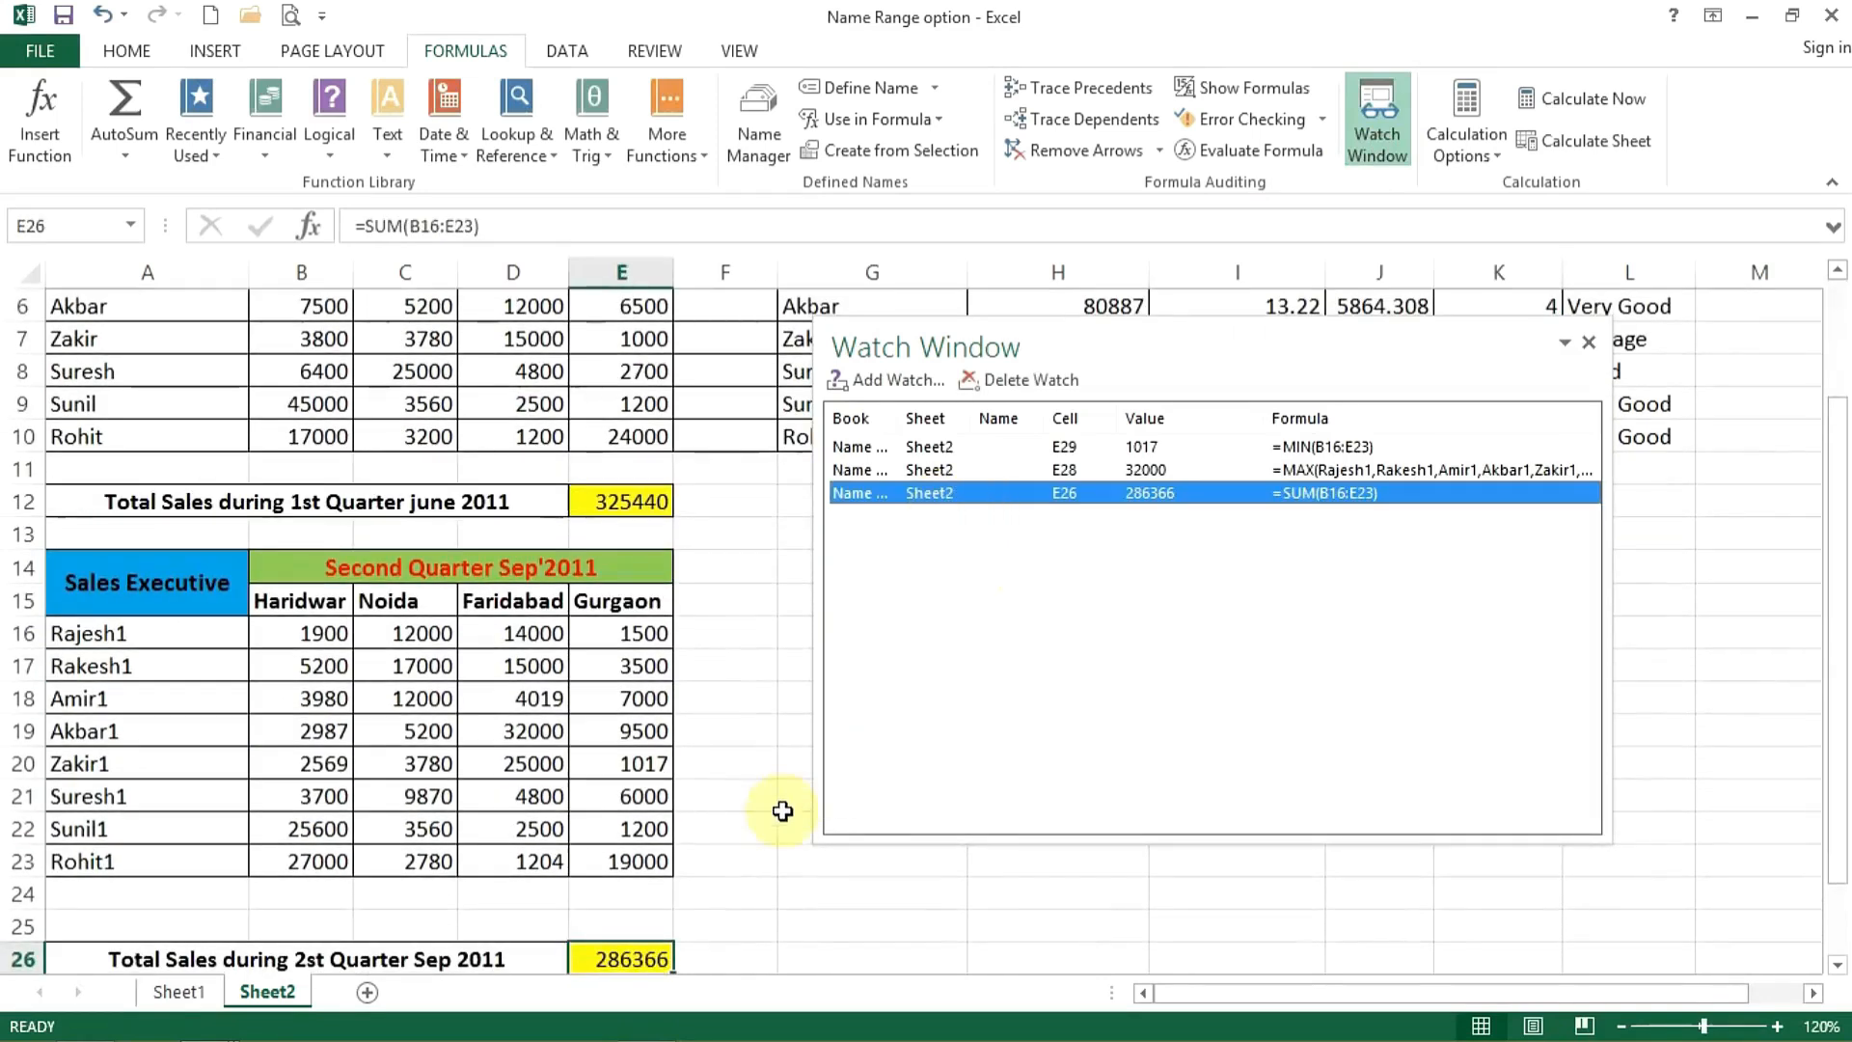
Step: From F24, jump to the watched cells E26 and E29 through their watch entries, and close the Watch Window
{"action": "left_click", "coordinate": [687, 907]}
{"action": "scroll", "coordinate": [687, 907], "scroll_direction": "down", "scroll_amount": 2}
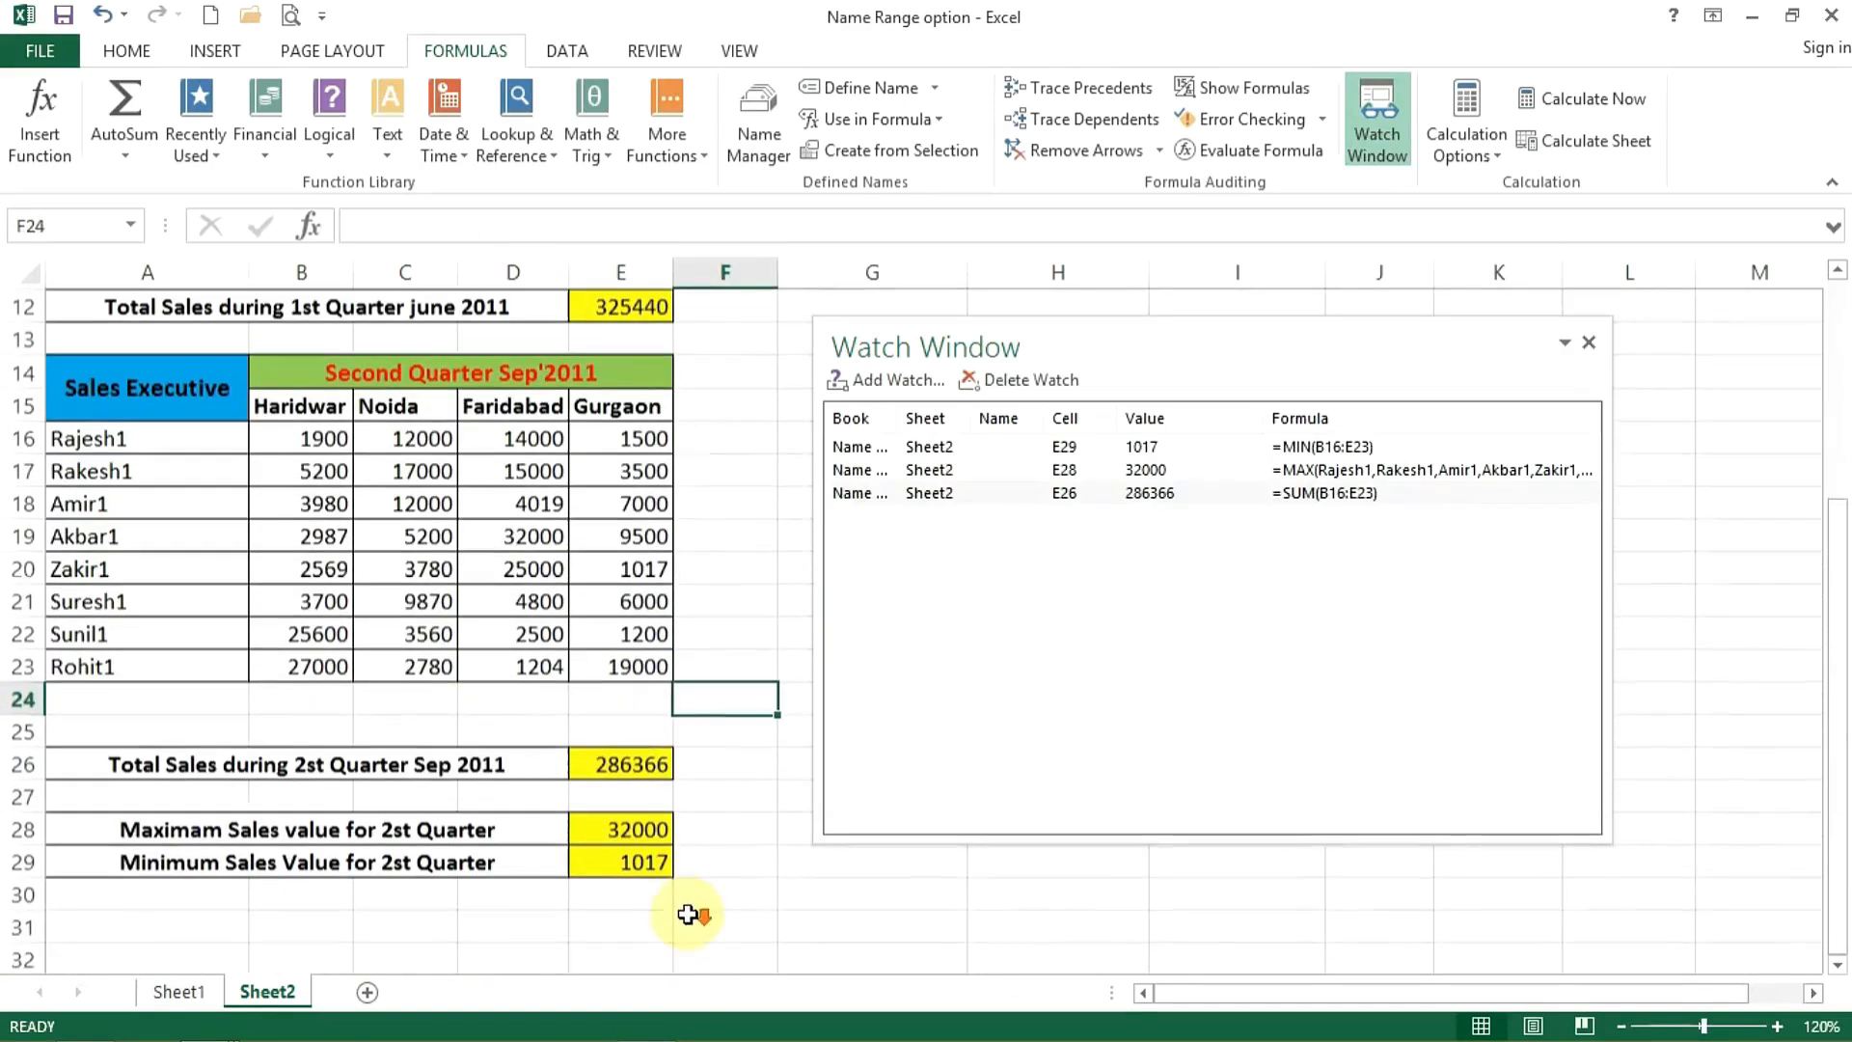
{"action": "double_click", "coordinate": [1074, 495]}
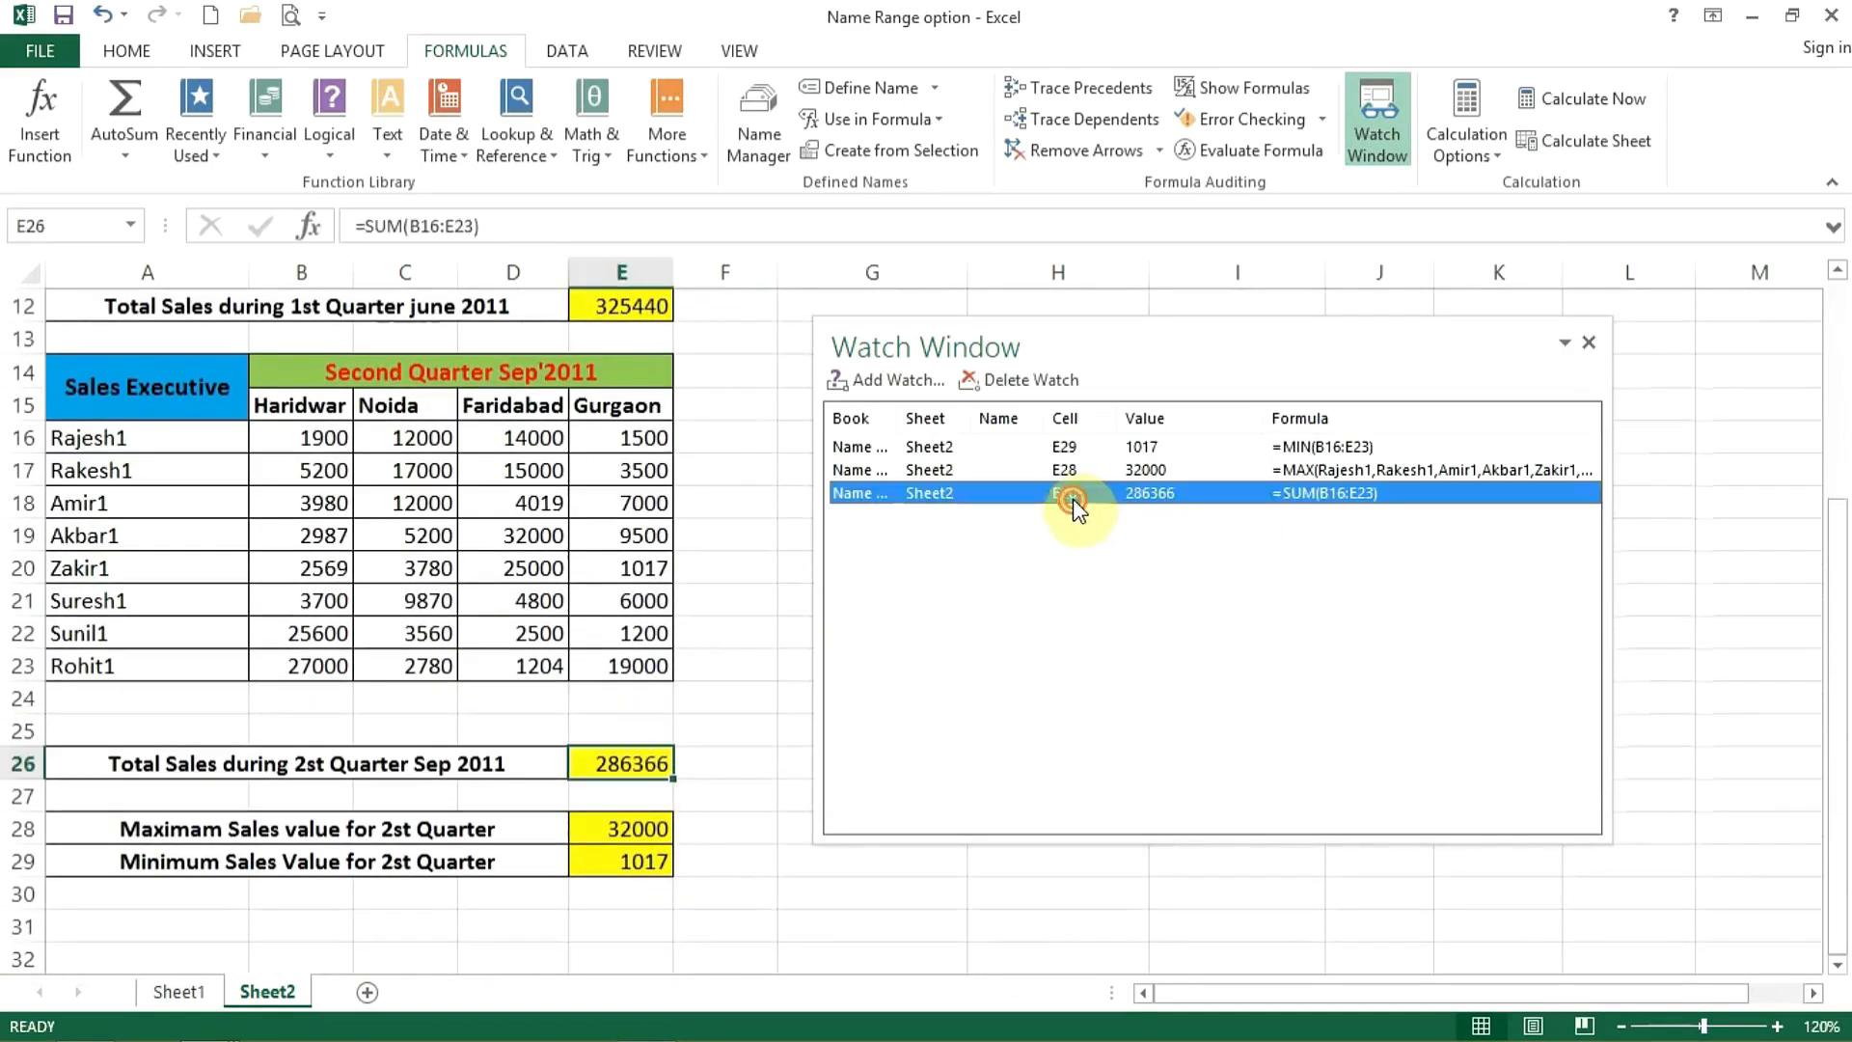
{"action": "double_click", "coordinate": [943, 447]}
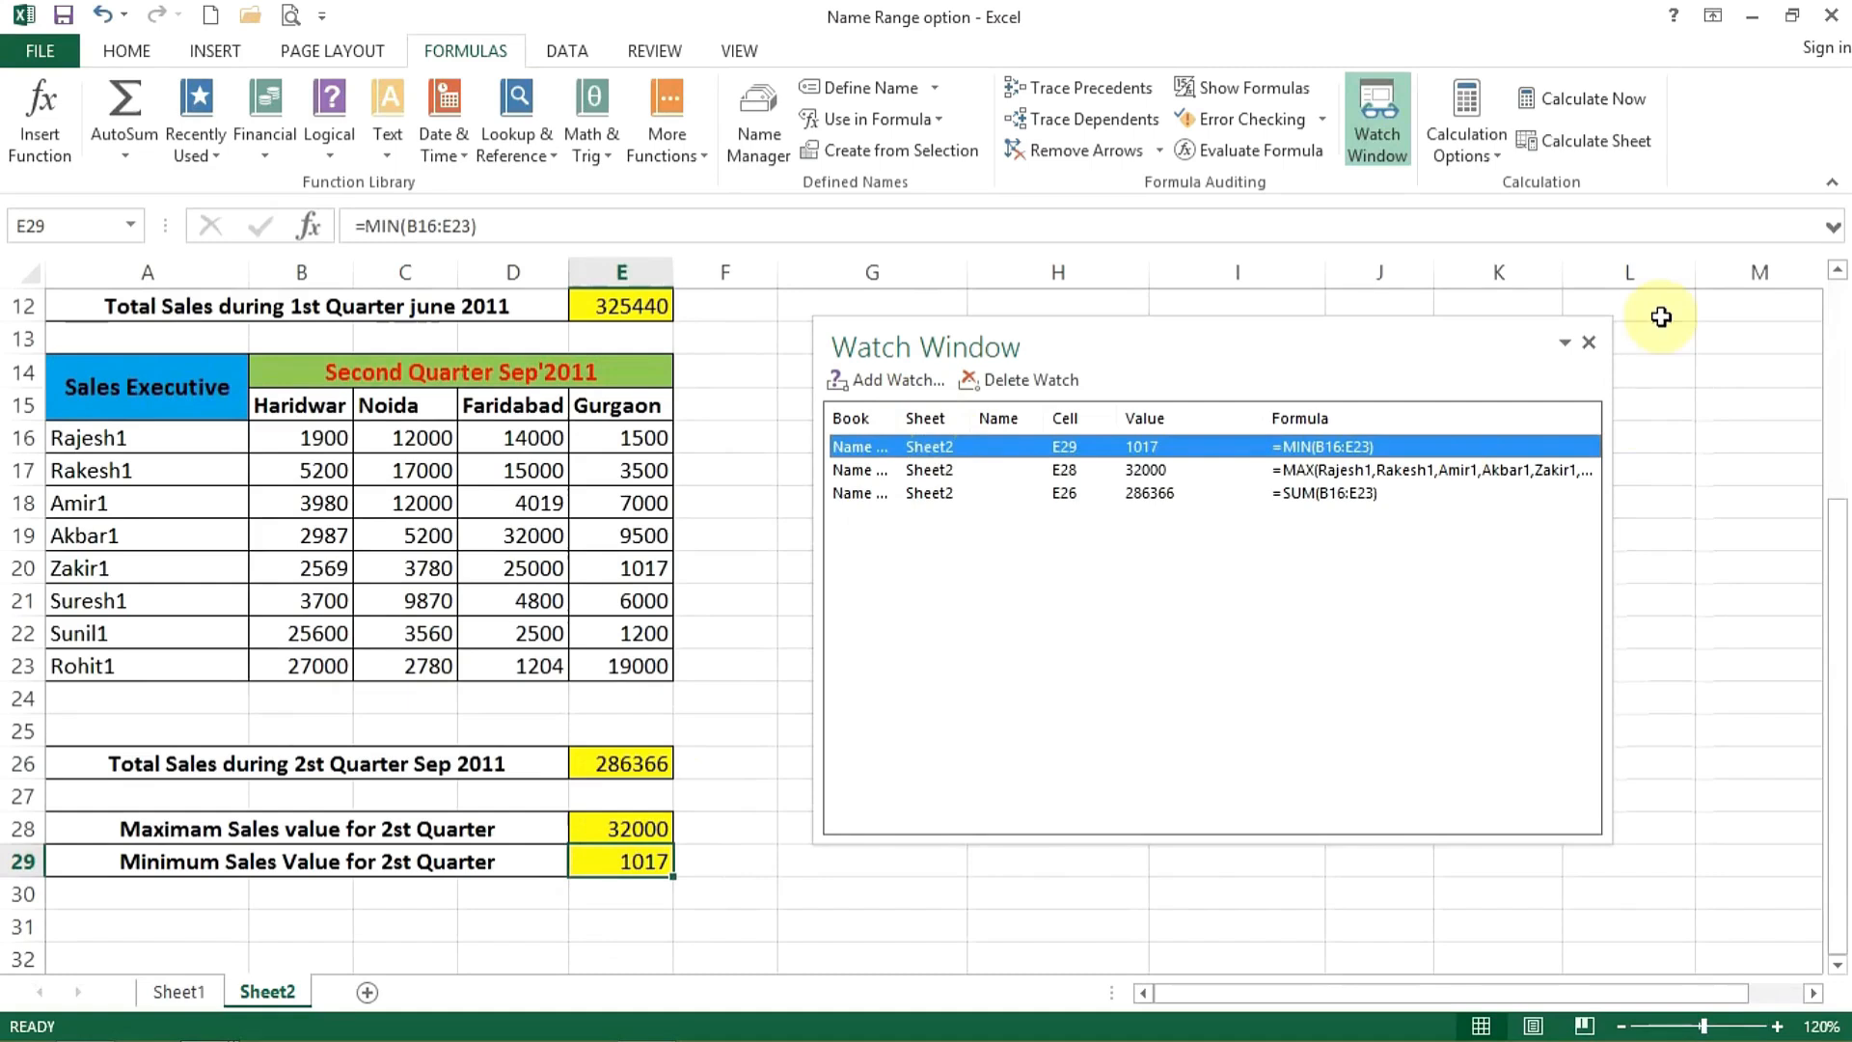
{"action": "left_click", "coordinate": [1588, 343]}
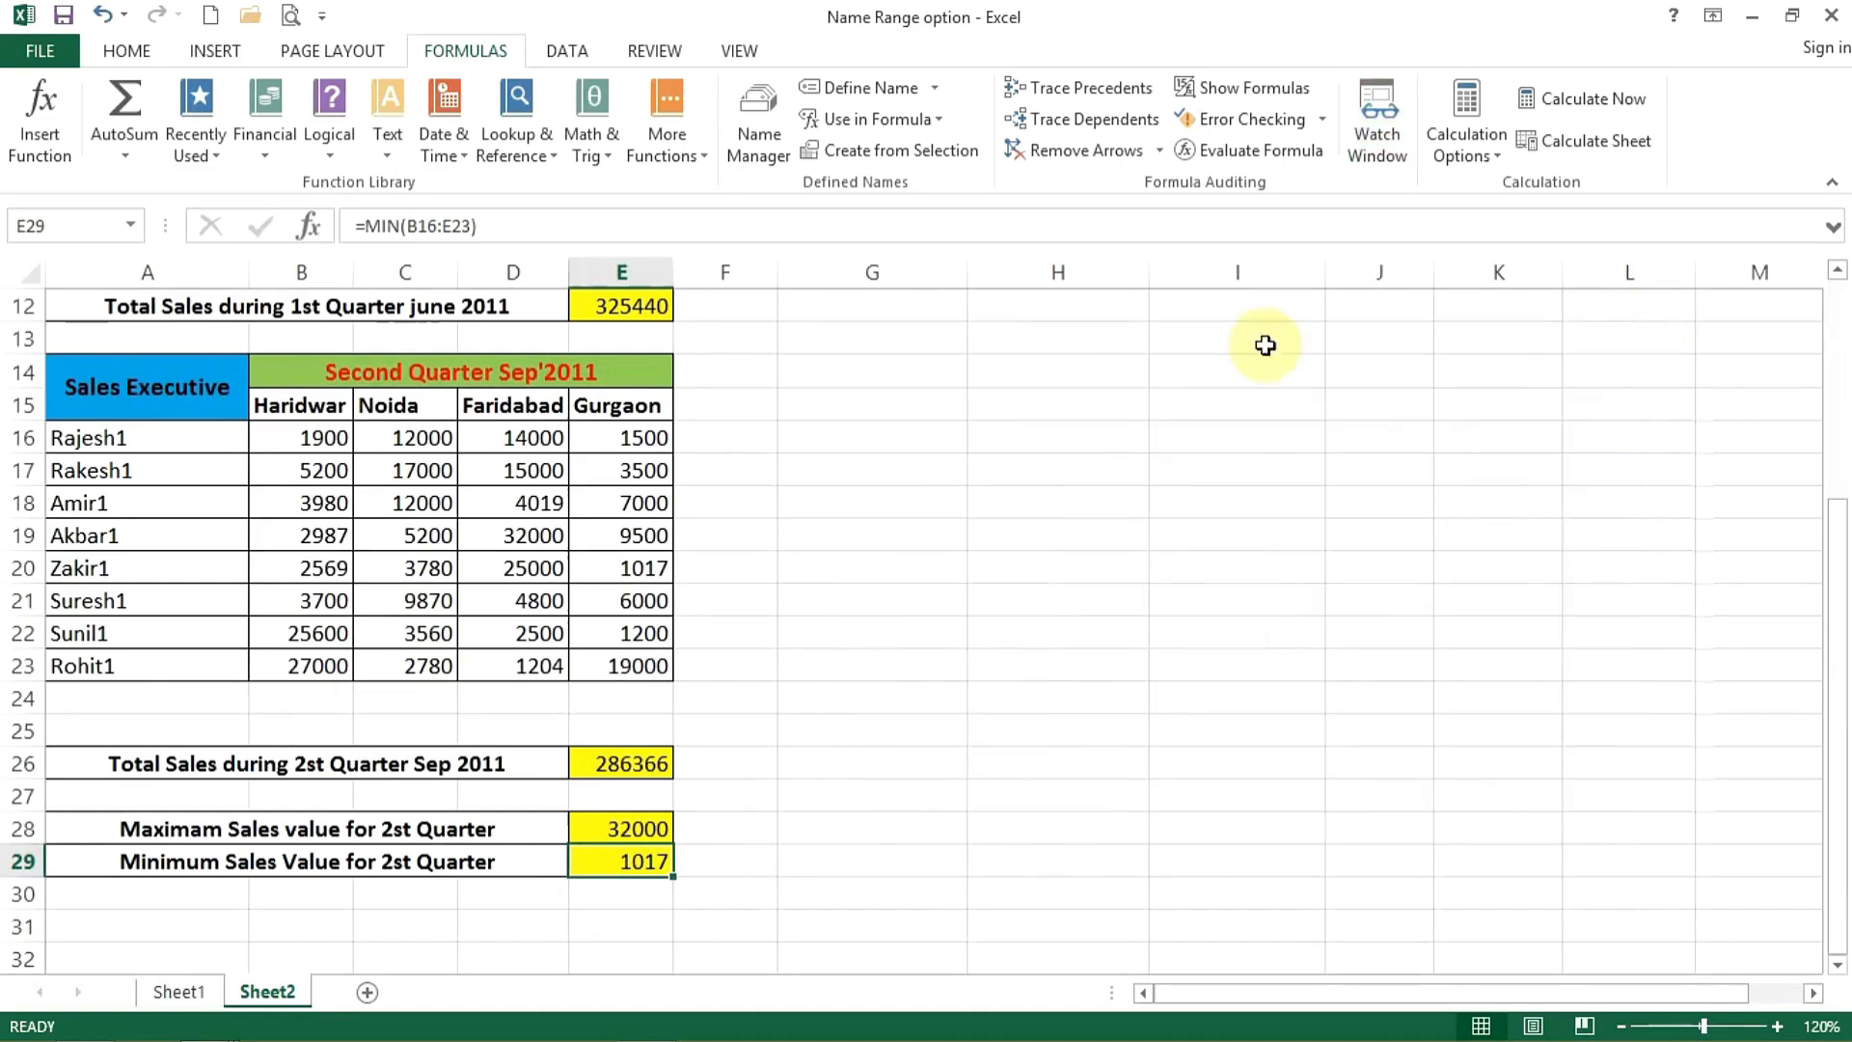